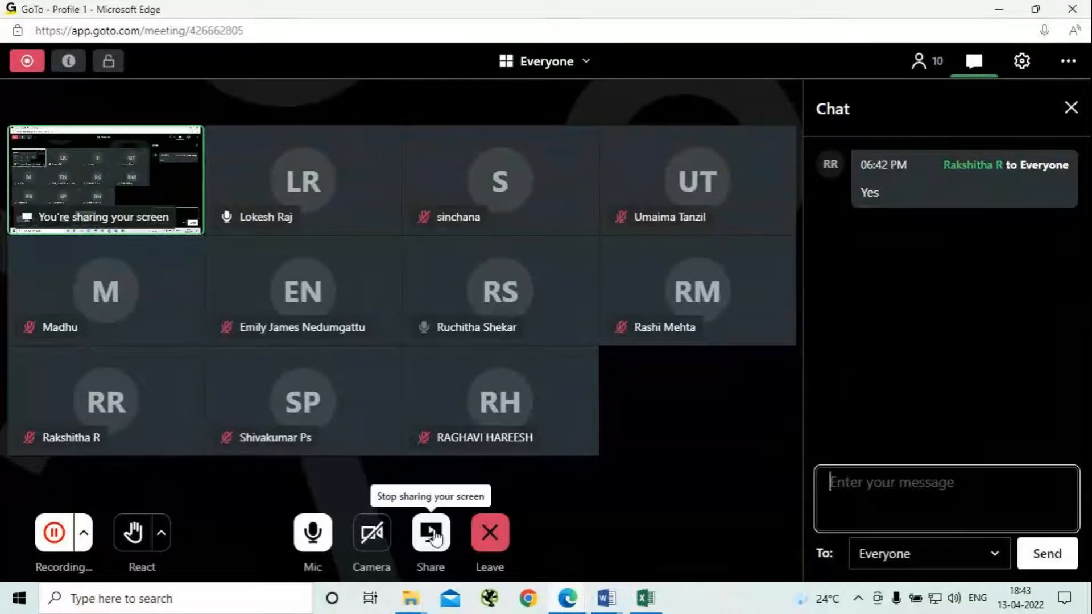
Minimize the meeting, browser and two folder windows to clear the desktop
{"action": "left_click", "coordinate": [998, 9]}
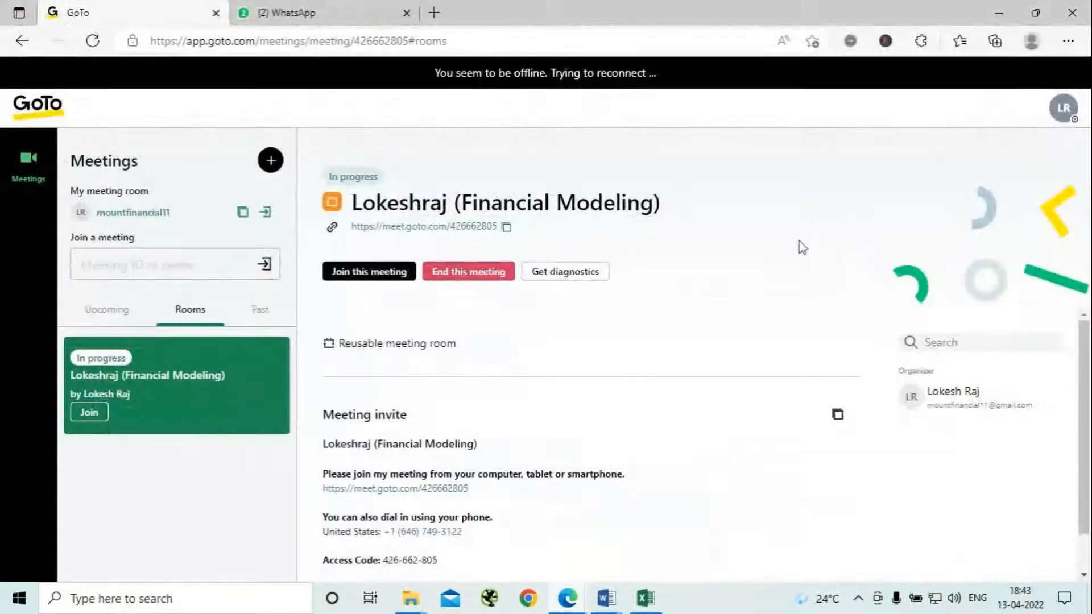
{"action": "left_click", "coordinate": [998, 13]}
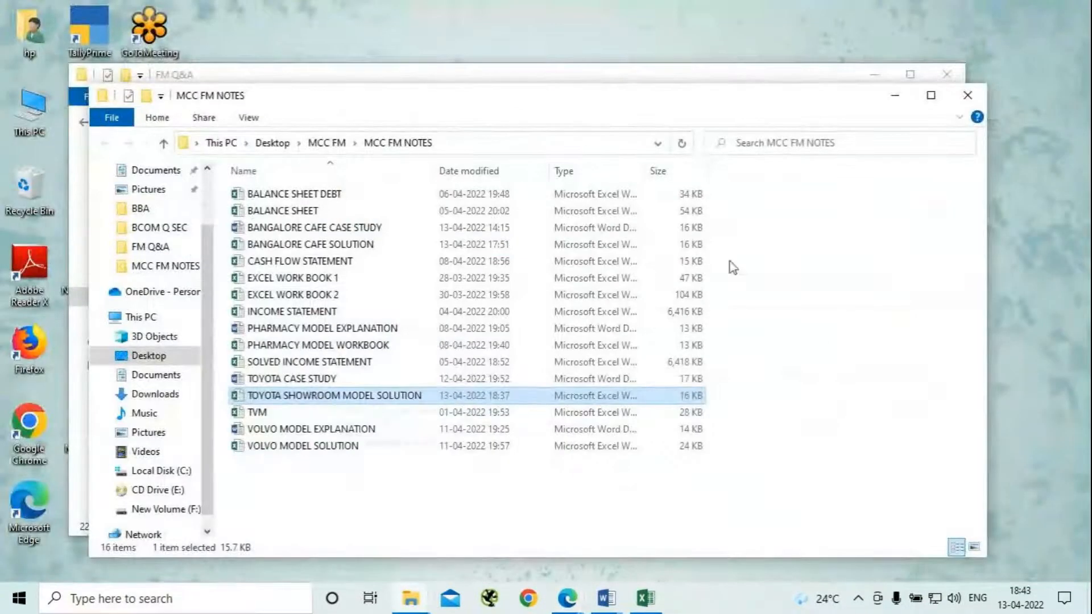
{"action": "left_click", "coordinate": [902, 99]}
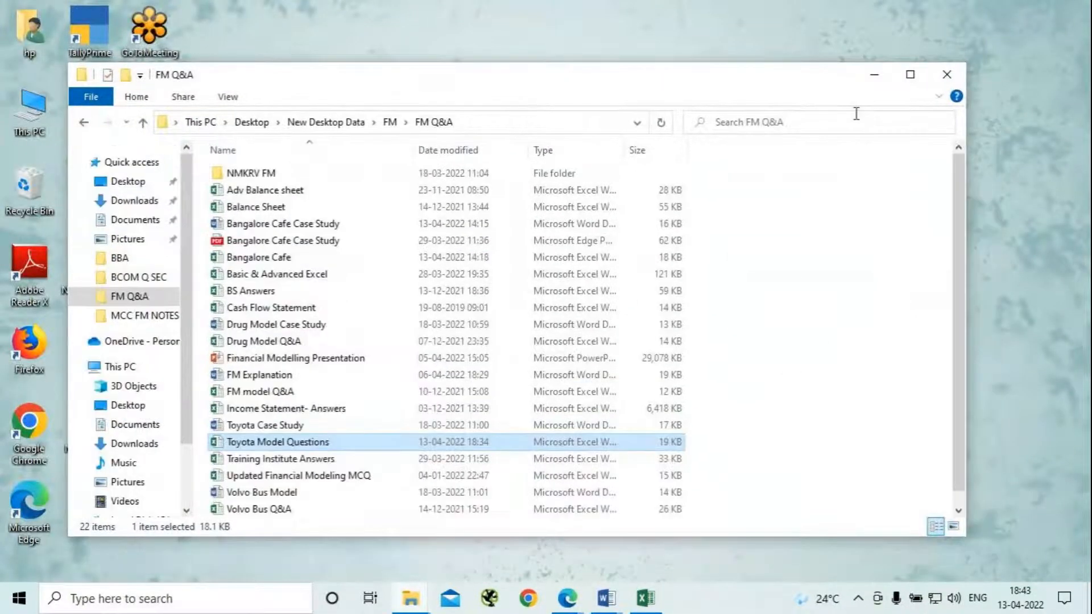
{"action": "left_click", "coordinate": [871, 75]}
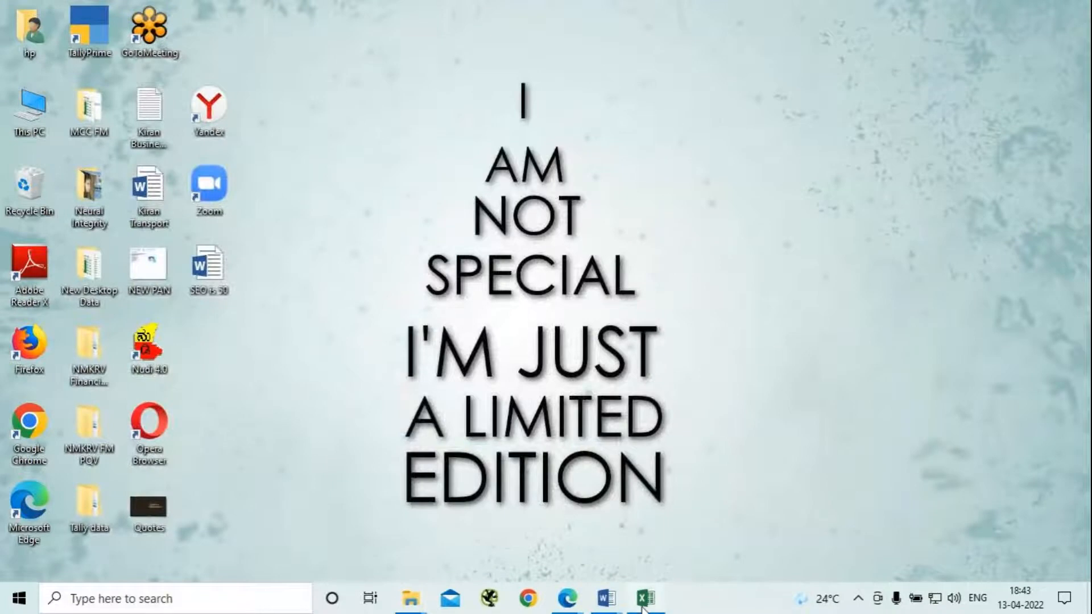
Close the BANGALORE CAFE CASE STUDY document and bring up TOYOTA CASE STUDY in Word
{"action": "mouse_move", "coordinate": [620, 605]}
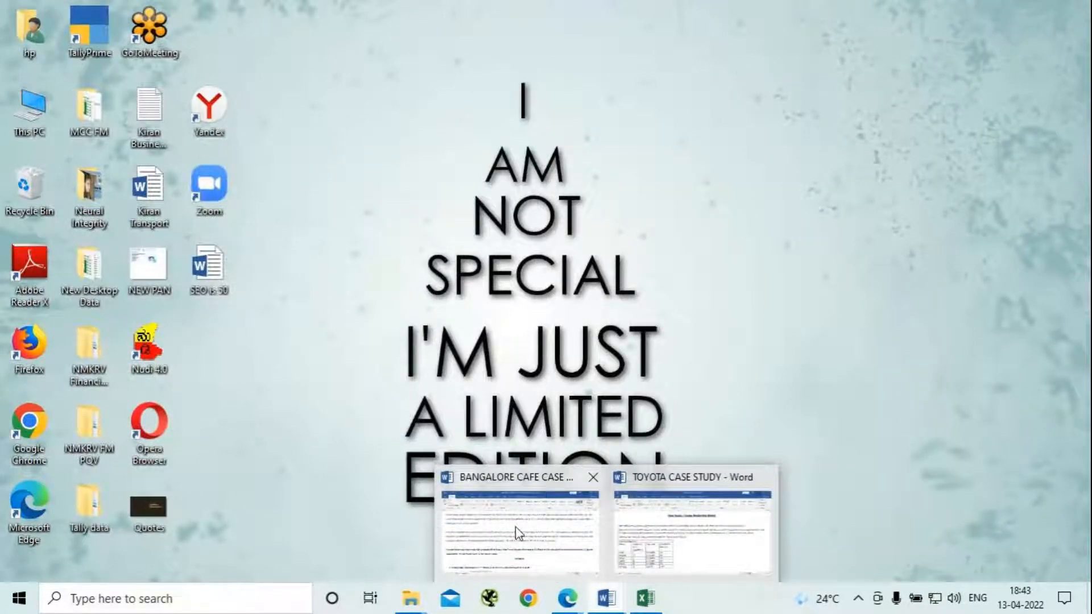
{"action": "mouse_move", "coordinate": [506, 525]}
{"action": "left_click", "coordinate": [592, 477]}
{"action": "left_click", "coordinate": [595, 518]}
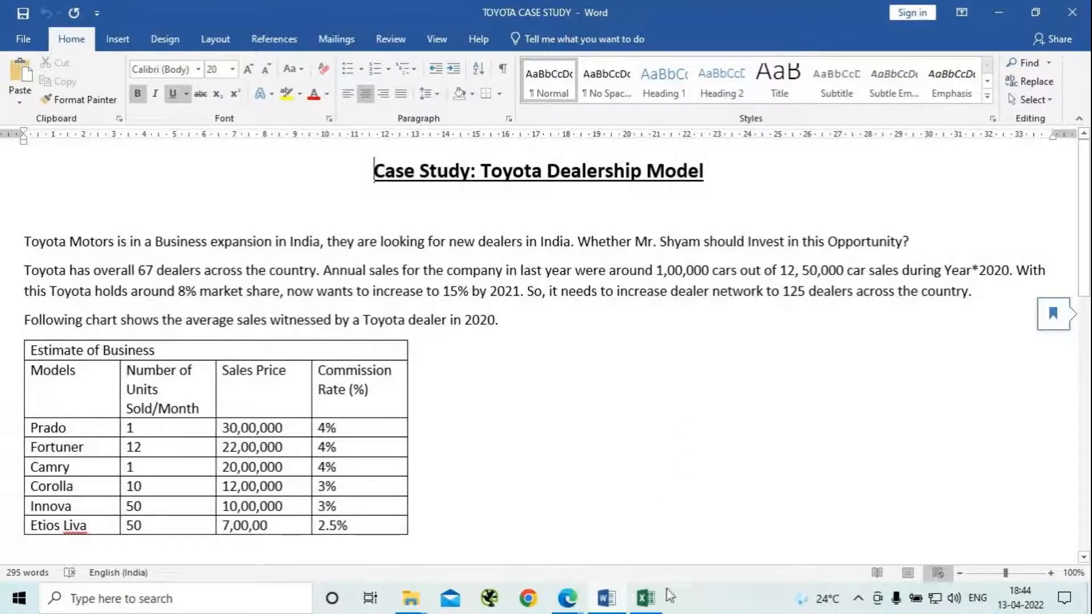
Copy the Prado to Etios Liva rows from the Word case study table into the Excel Estimate Of Business table, starting at G6
{"action": "left_click", "coordinate": [646, 598]}
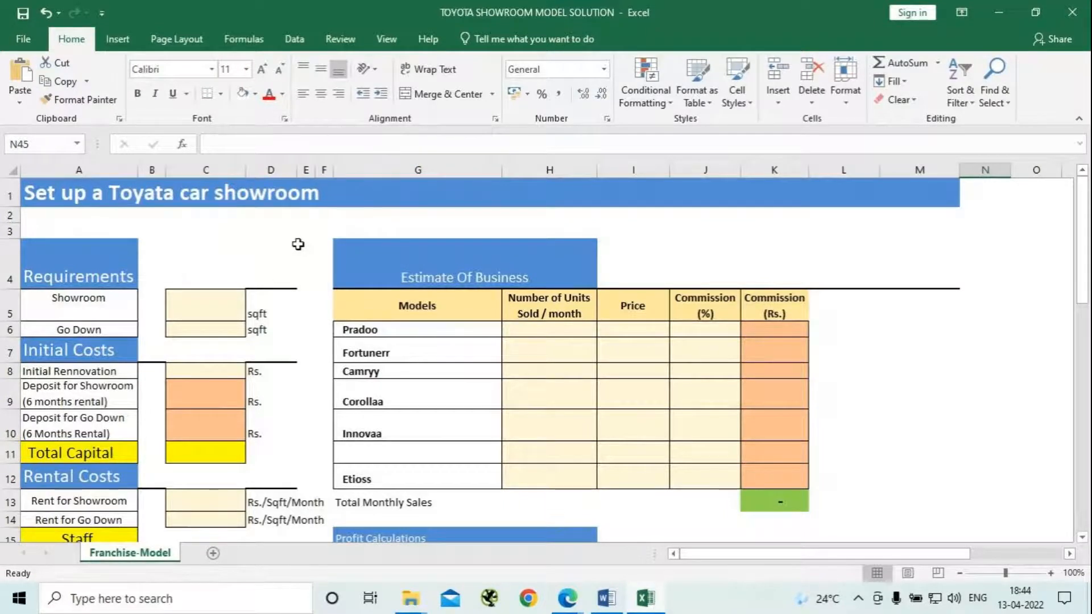
{"action": "left_click", "coordinate": [616, 601]}
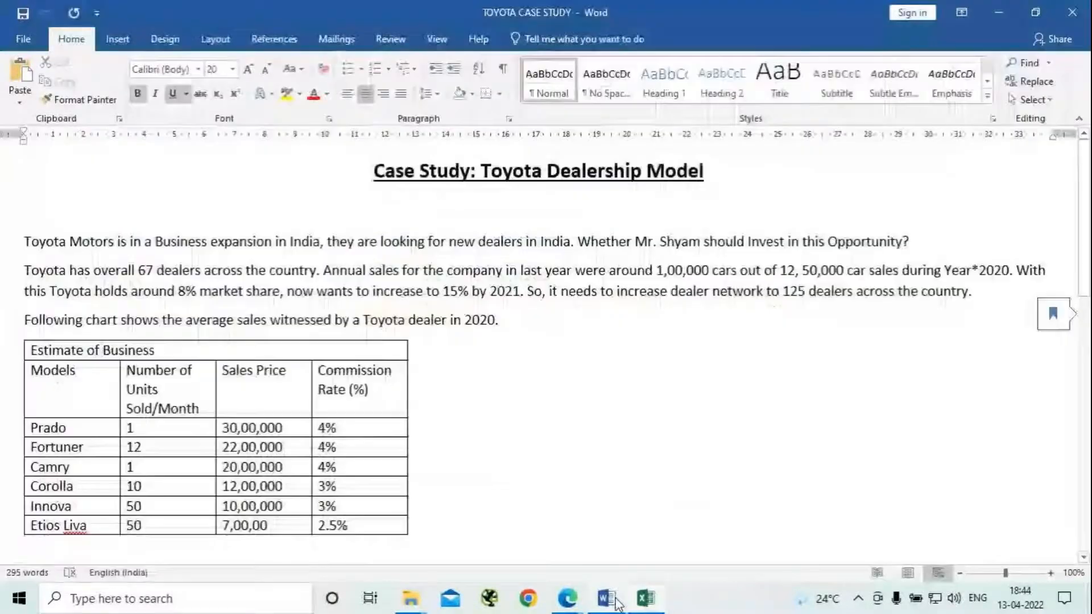
{"action": "scroll", "coordinate": [549, 329], "scroll_direction": "down", "scroll_amount": 1}
{"action": "scroll", "coordinate": [550, 329], "scroll_direction": "down", "scroll_amount": 2}
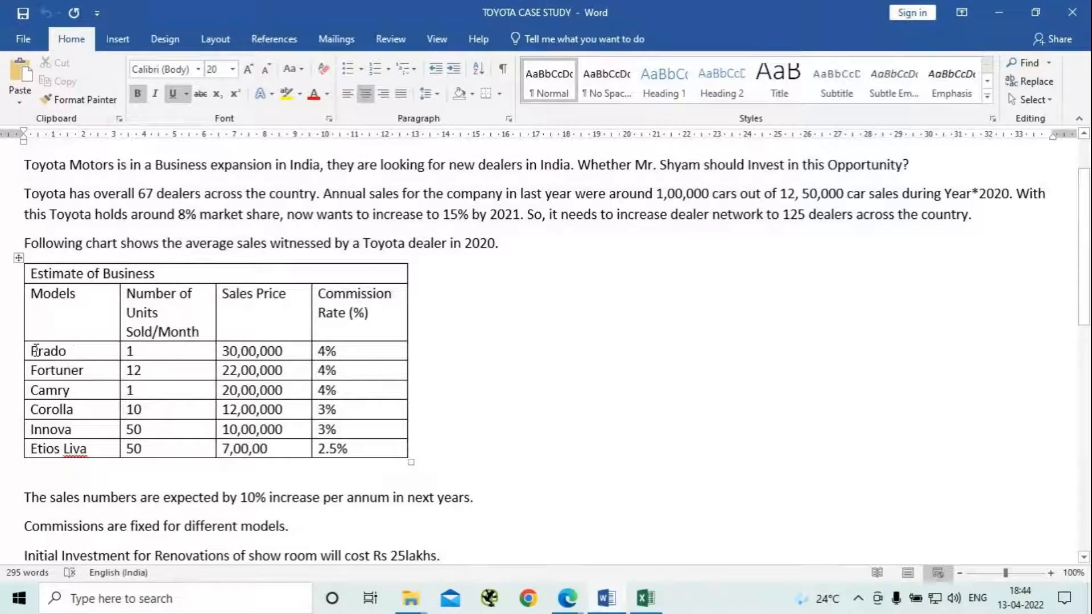
{"action": "left_click_drag", "start_coordinate": [32, 351], "coordinate": [332, 450]}
{"action": "right_click", "coordinate": [277, 405]}
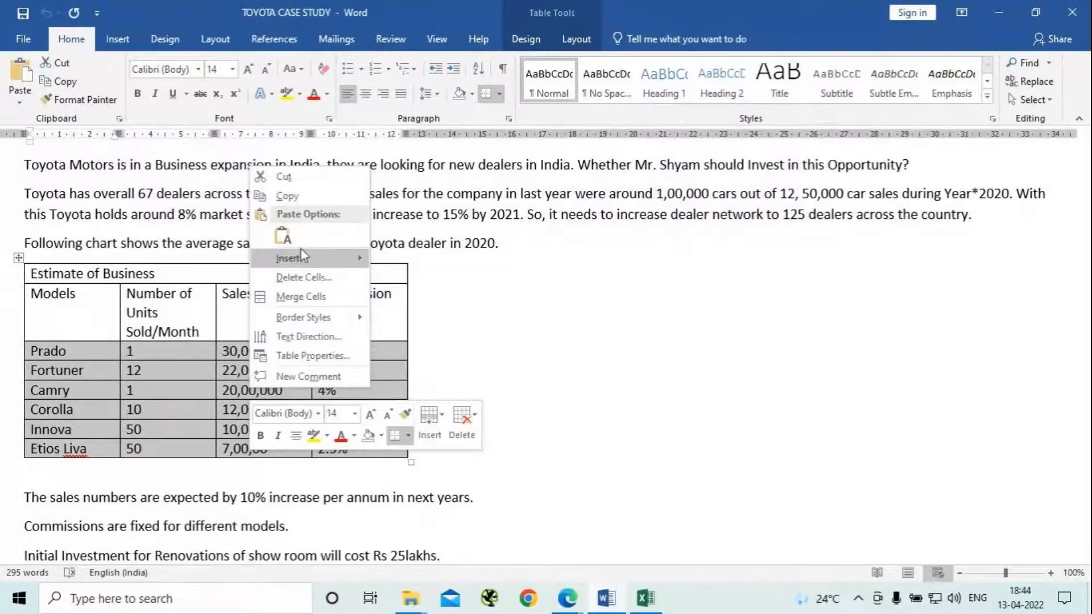
{"action": "left_click", "coordinate": [287, 195]}
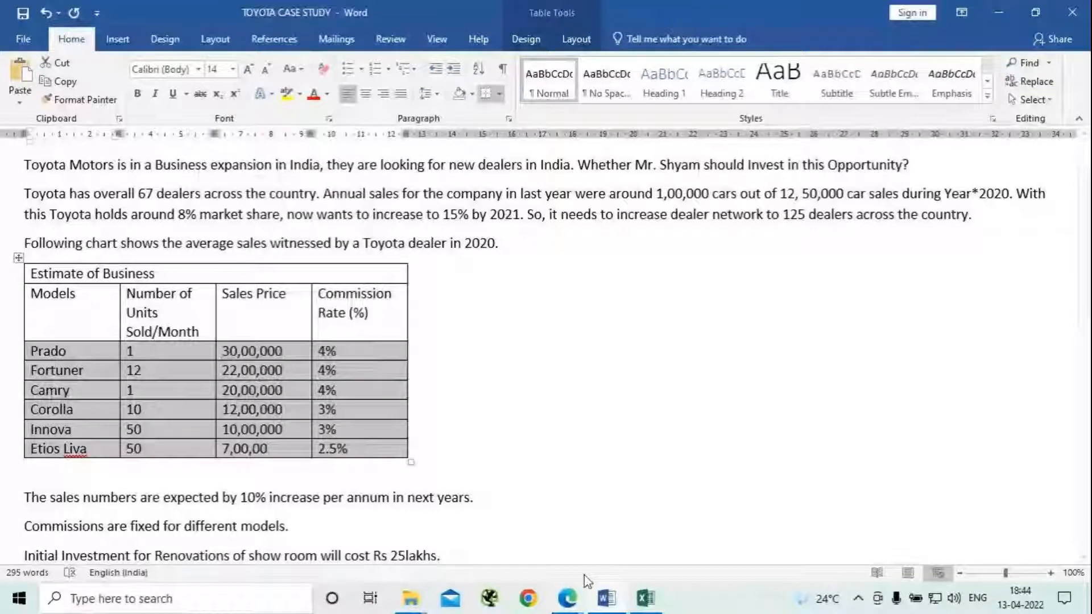
{"action": "left_click", "coordinate": [645, 598]}
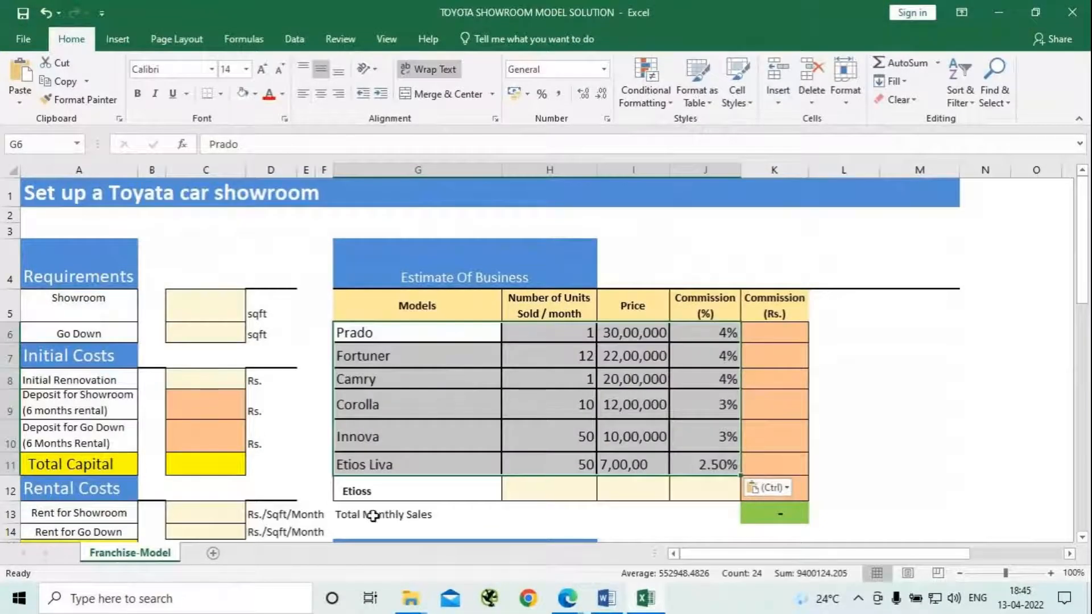
Clear the leftover Etioss label in G12 and the existing total formula in K13
{"action": "left_click", "coordinate": [369, 495]}
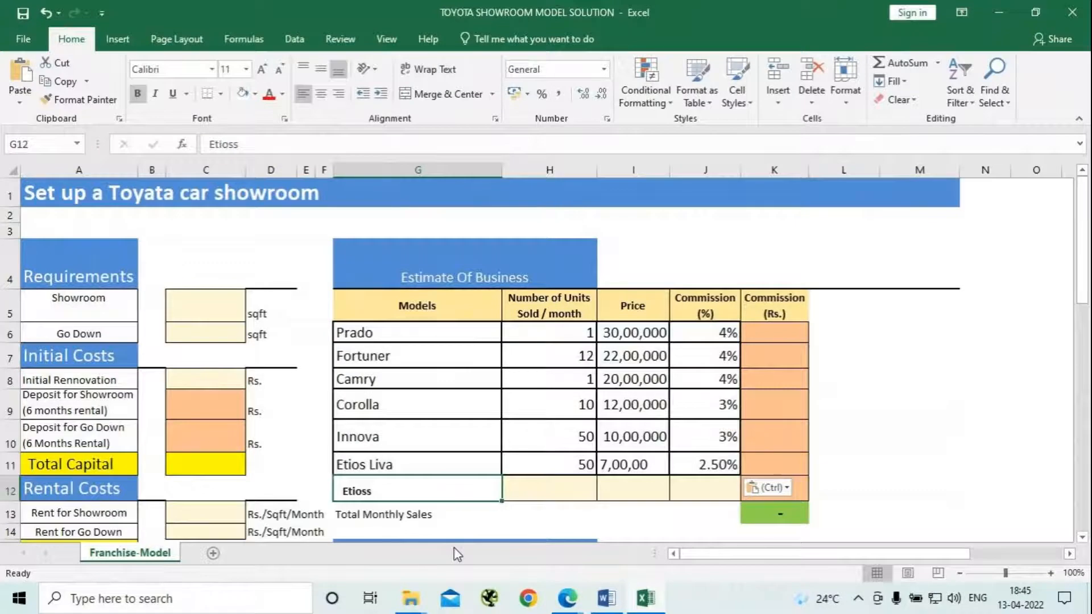
{"action": "key", "text": "Delete"}
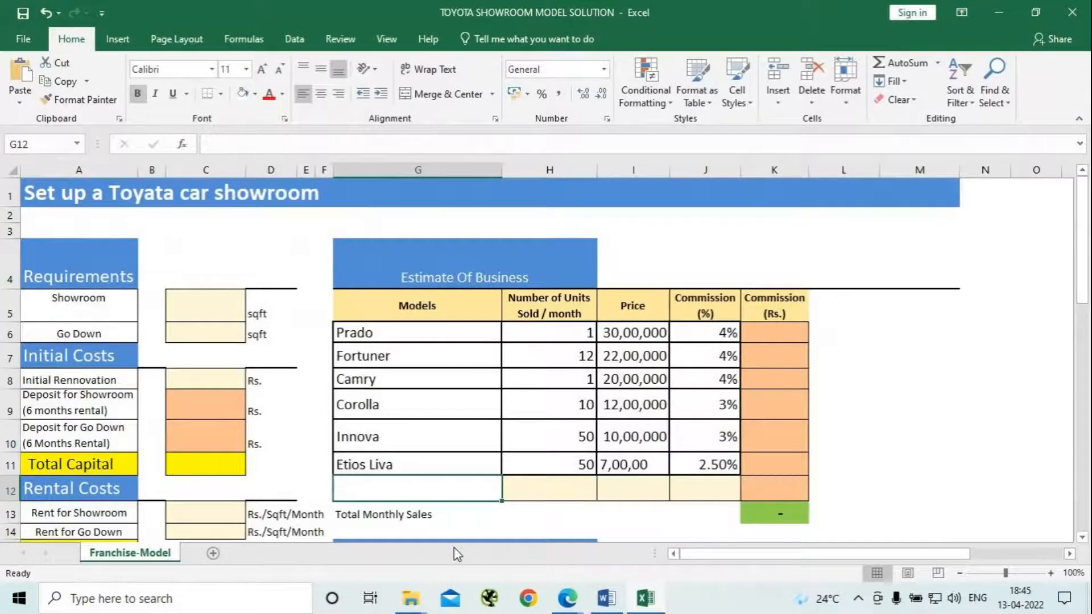
{"action": "left_click_drag", "start_coordinate": [352, 490], "coordinate": [784, 479]}
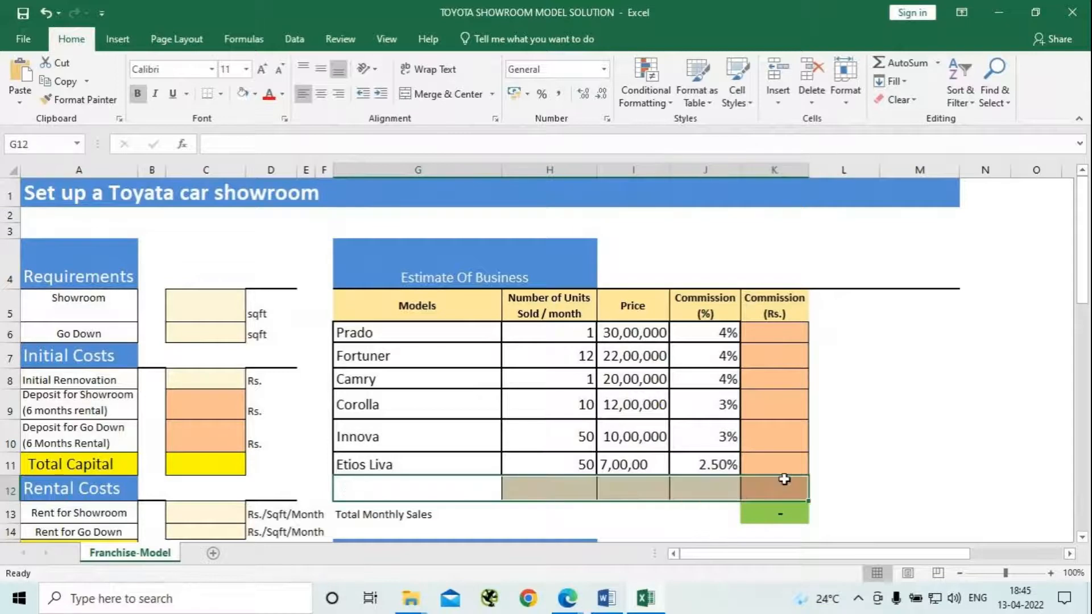
{"action": "left_click", "coordinate": [780, 516]}
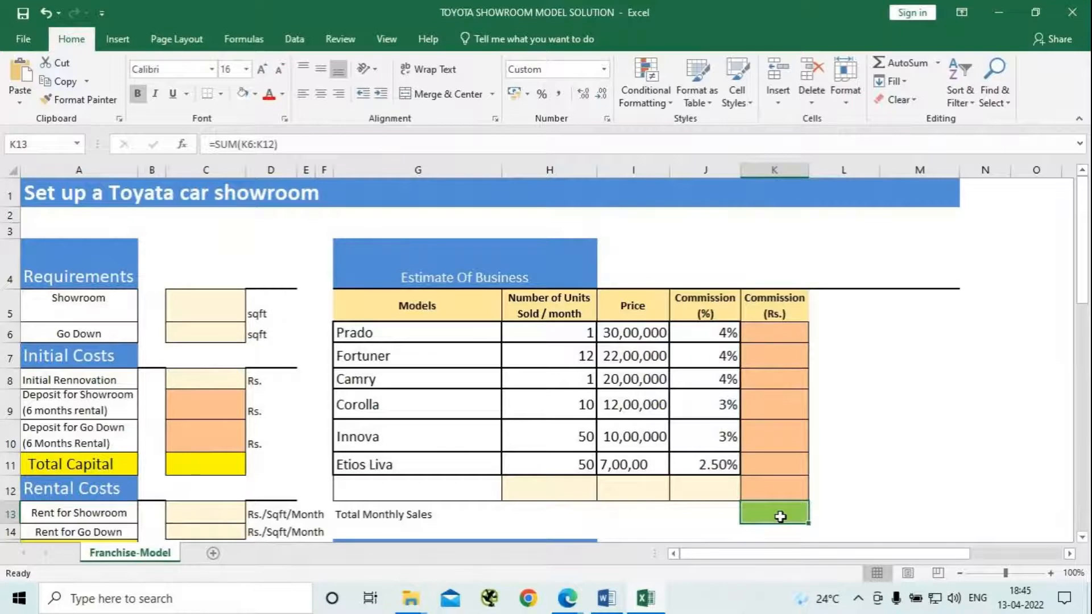
{"action": "key", "text": "Delete"}
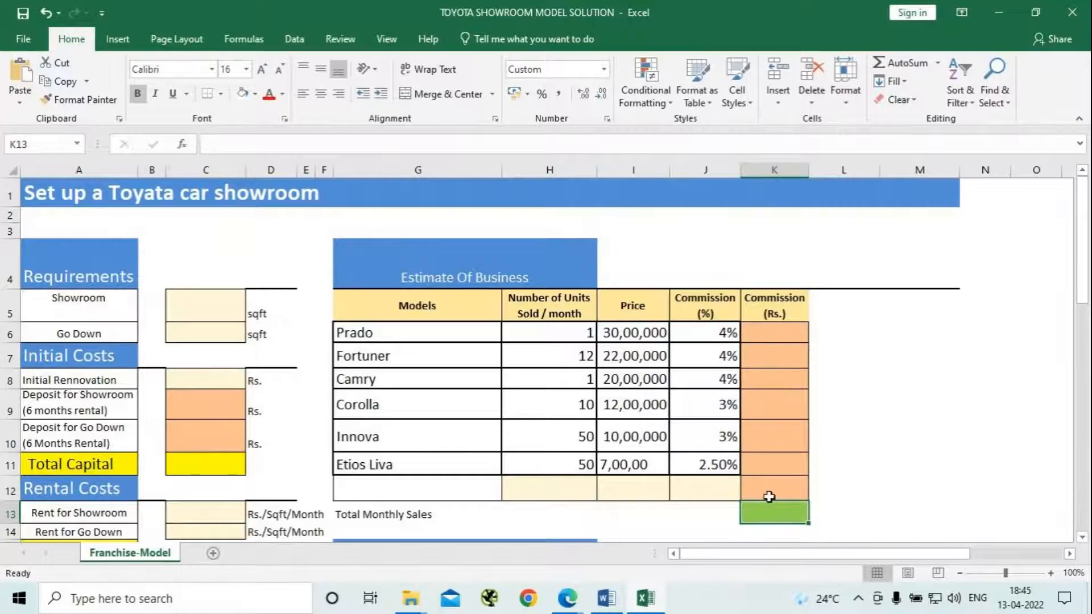
{"action": "left_click", "coordinate": [769, 496]}
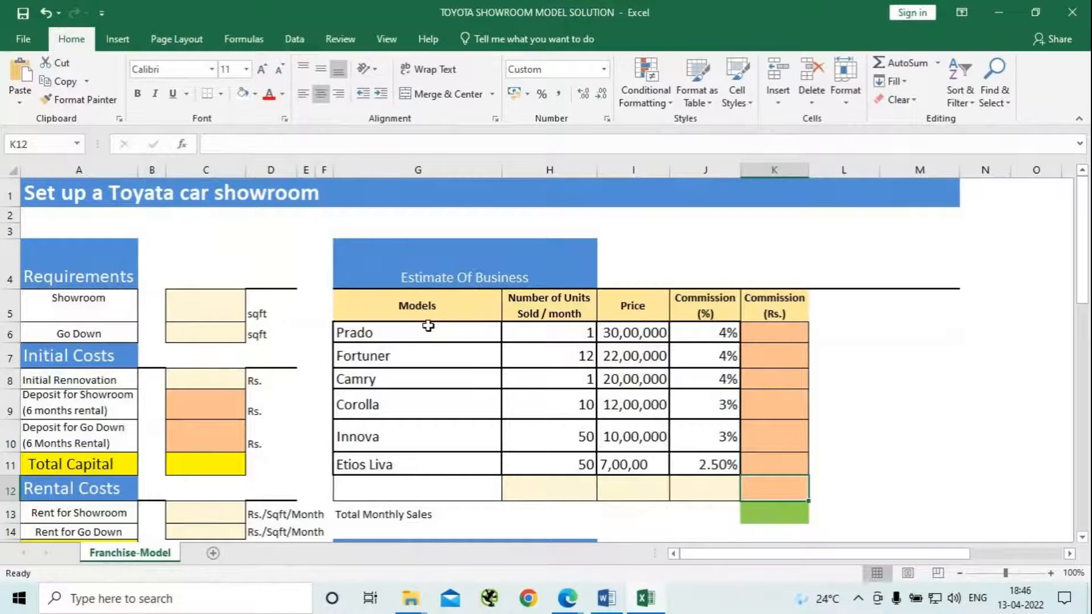
Calculate Prado's commission in K6 with =H6*I6*J6 and fill the formula down through K11
{"action": "left_click", "coordinate": [787, 331]}
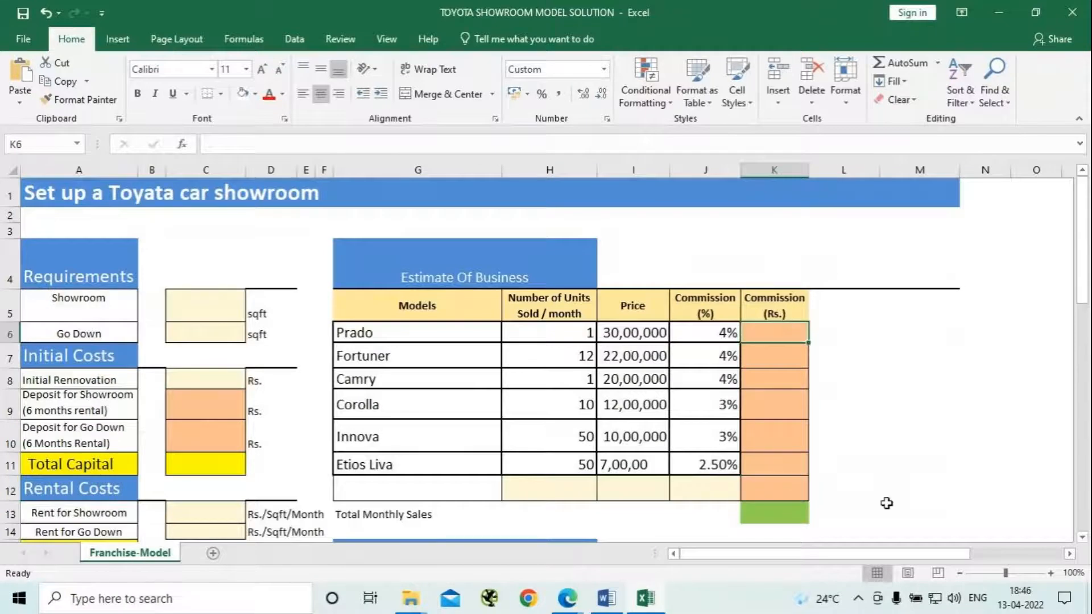
{"action": "type", "text": "="}
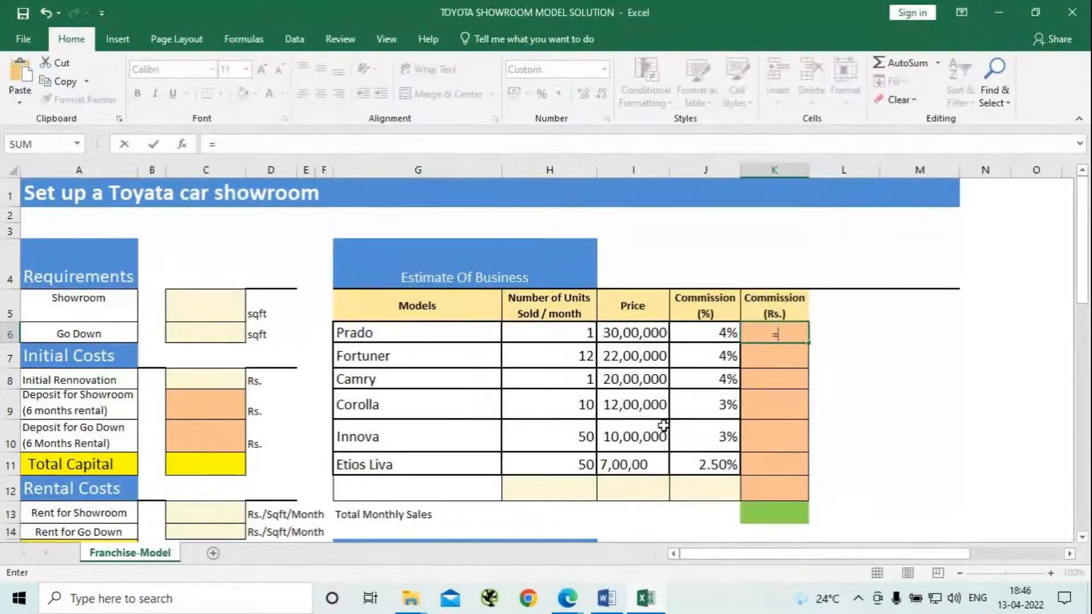
{"action": "left_click", "coordinate": [551, 333]}
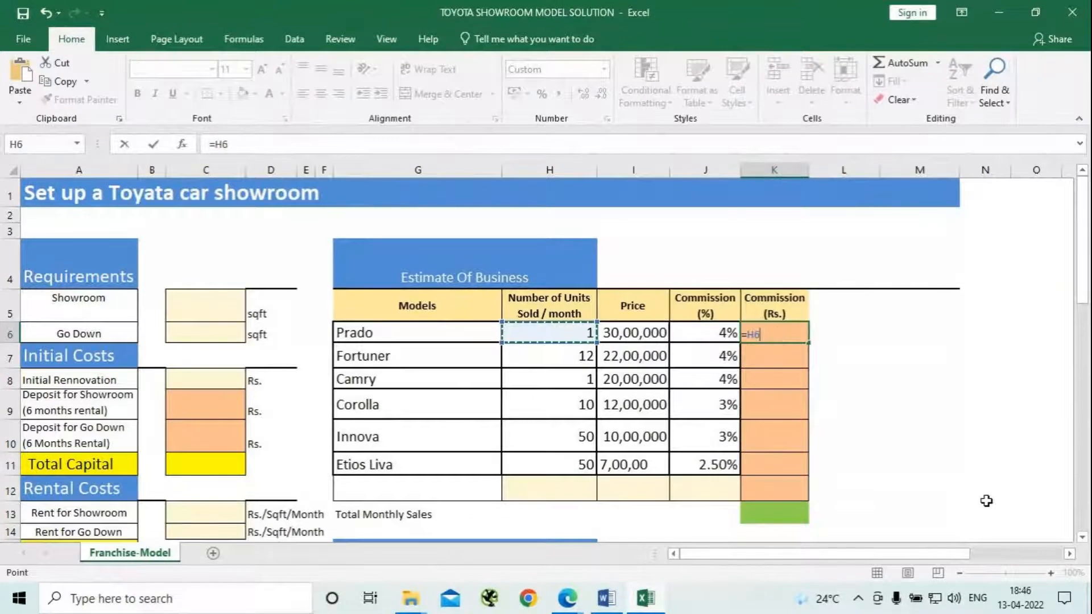
{"action": "type", "text": "*"}
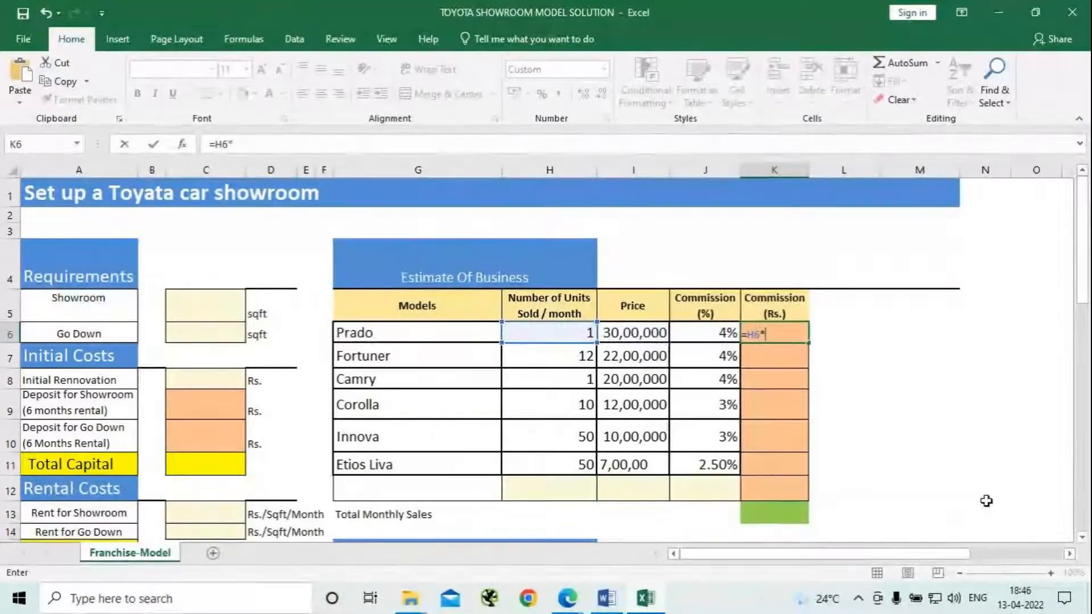
{"action": "left_click", "coordinate": [620, 331]}
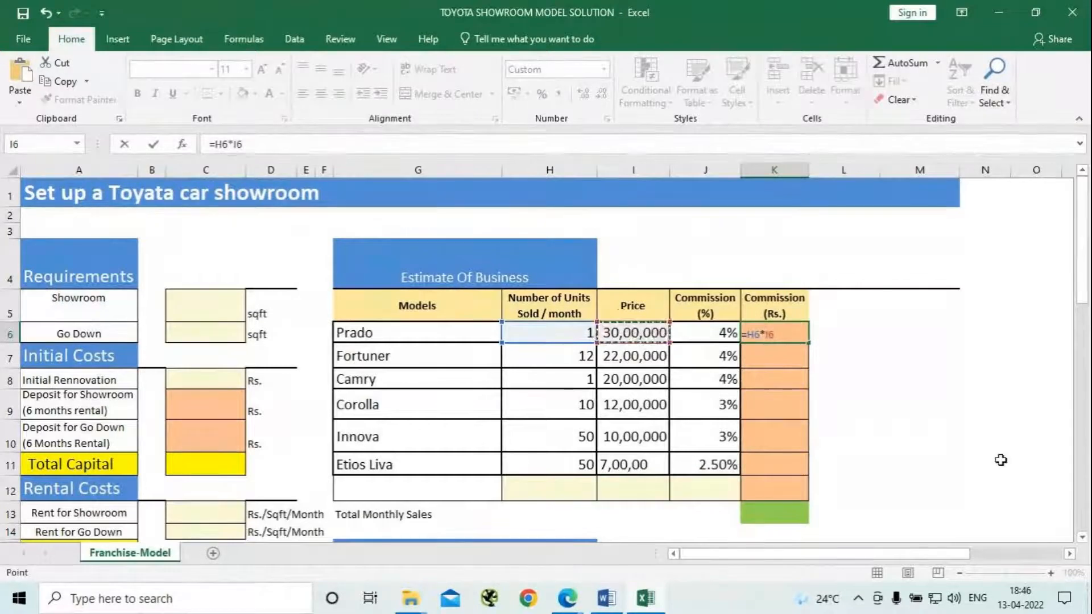
{"action": "type", "text": "*"}
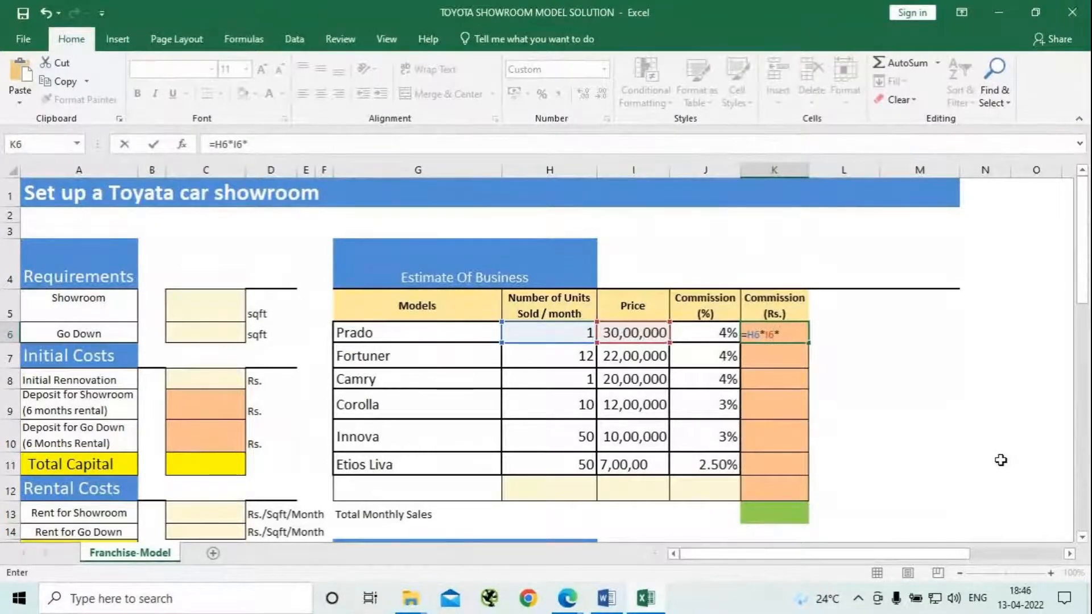
{"action": "left_click", "coordinate": [703, 334]}
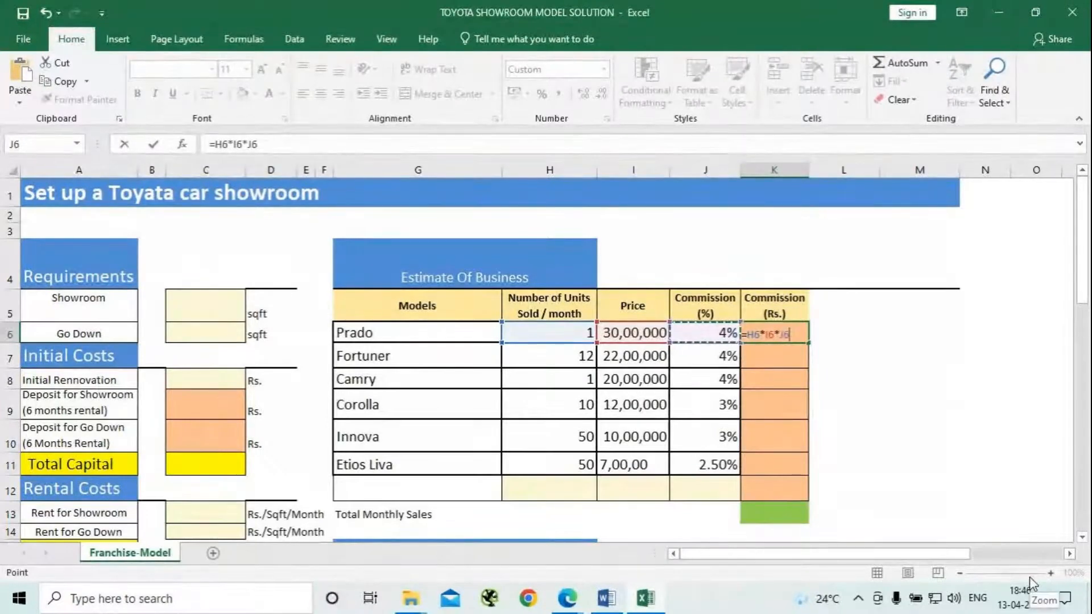
{"action": "key", "text": "Return"}
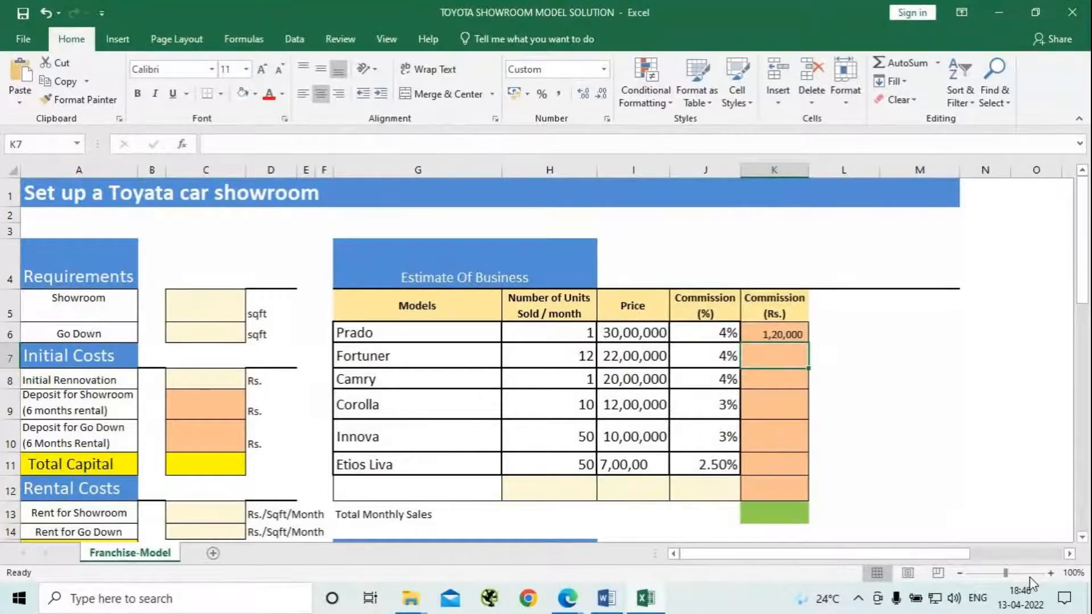
{"action": "left_click", "coordinate": [767, 335]}
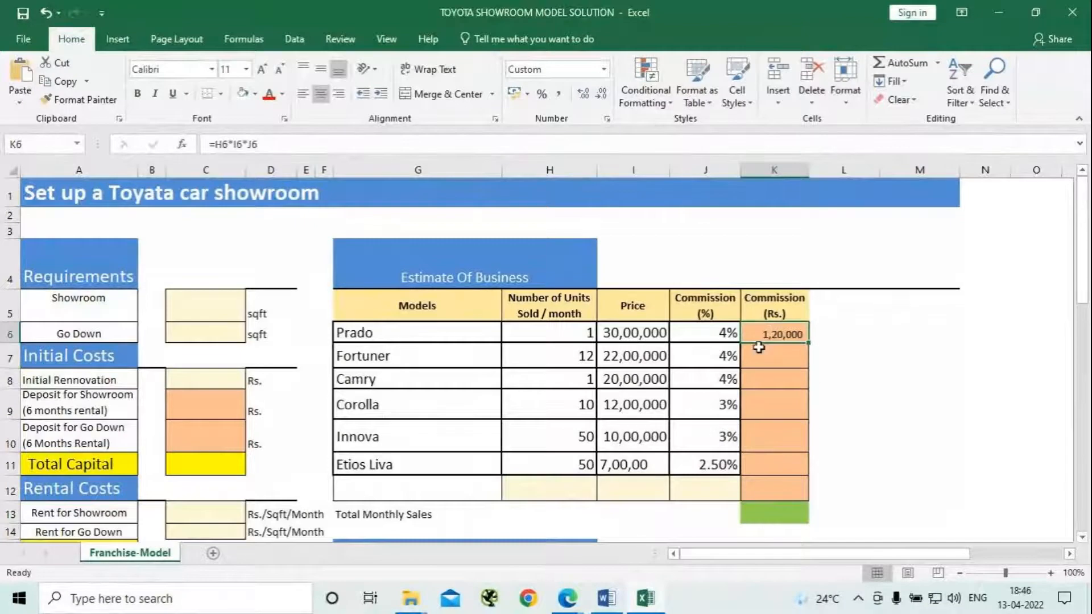
{"action": "left_click_drag", "start_coordinate": [808, 342], "coordinate": [808, 473]}
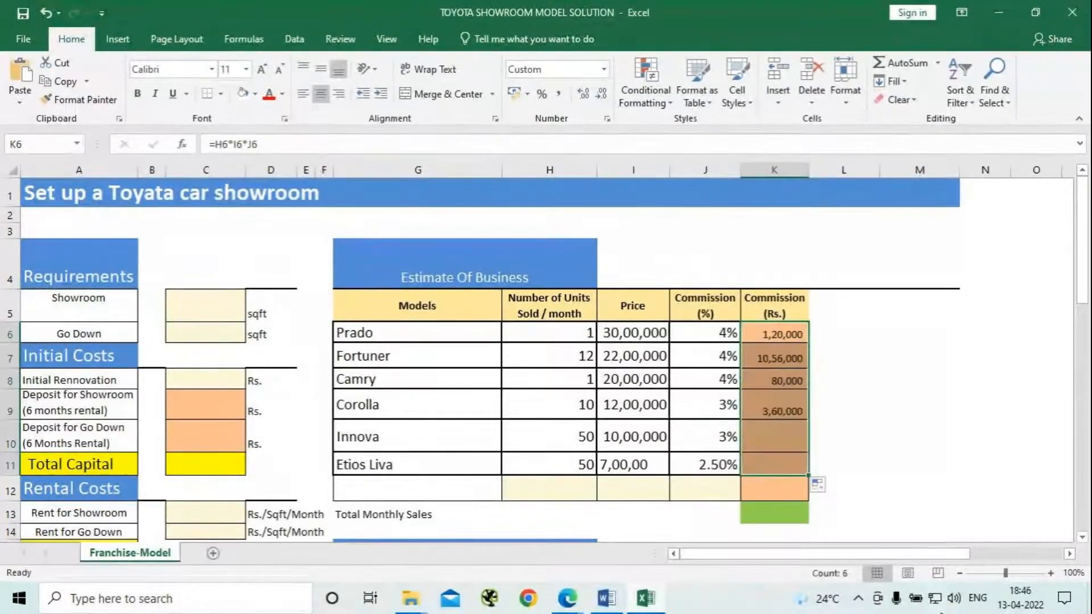
Re-enter the Etios Liva commission formula in K11 as =H11*I11*J11
{"action": "left_click", "coordinate": [786, 465]}
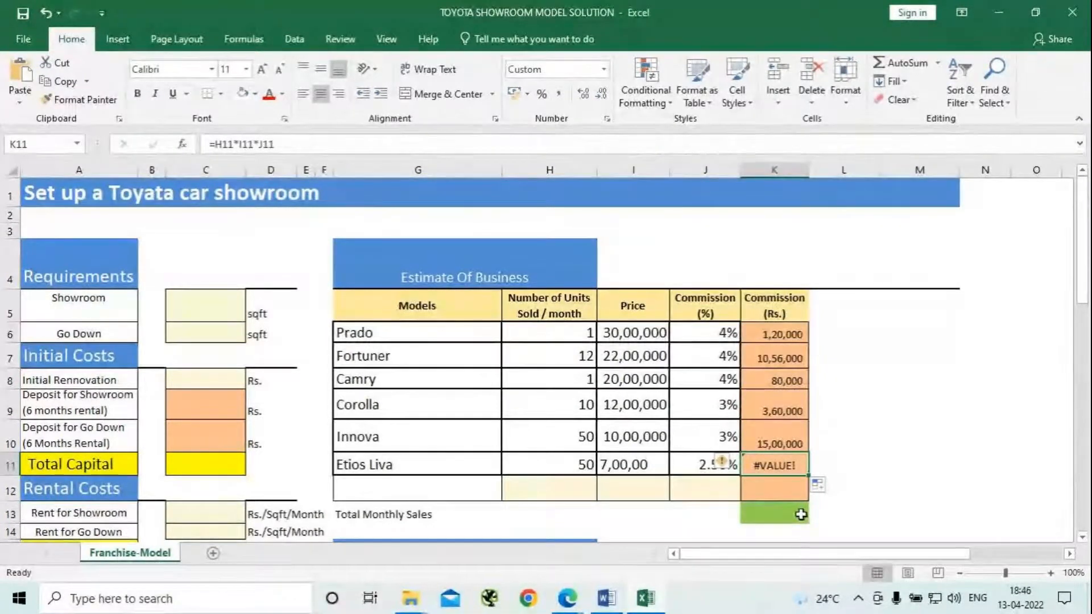
{"action": "type", "text": "="}
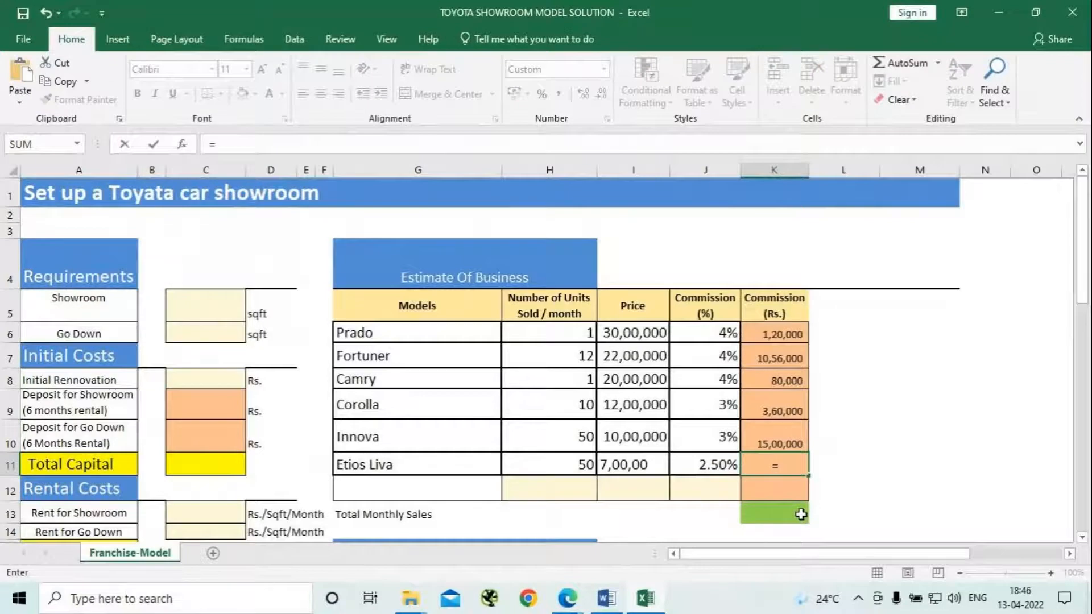
{"action": "left_click", "coordinate": [580, 462]}
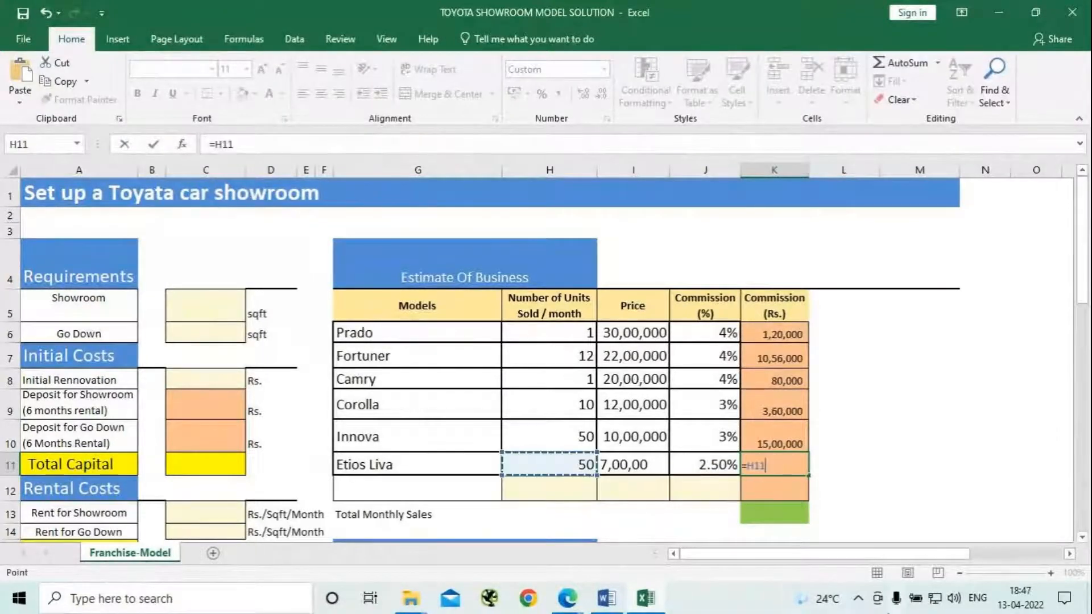
{"action": "type", "text": "*"}
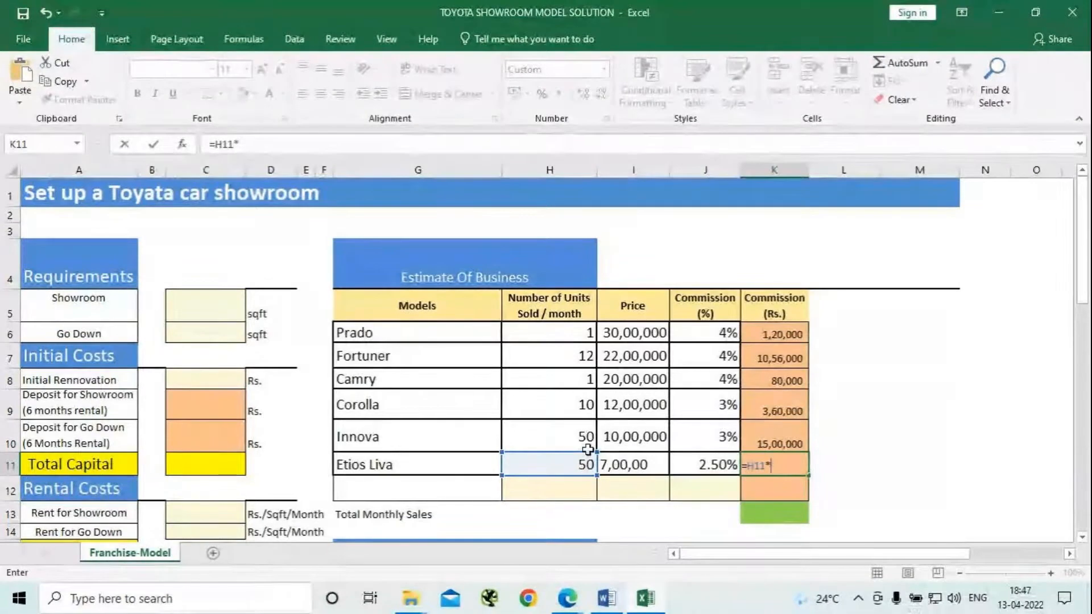
{"action": "left_click", "coordinate": [617, 467]}
{"action": "type", "text": "*"}
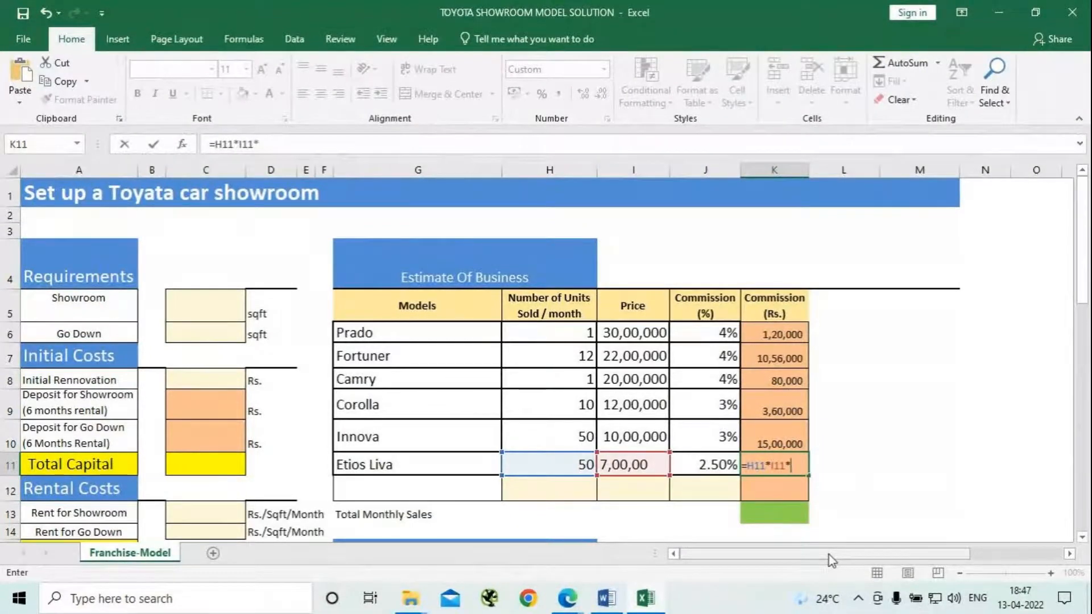
{"action": "left_click", "coordinate": [696, 463]}
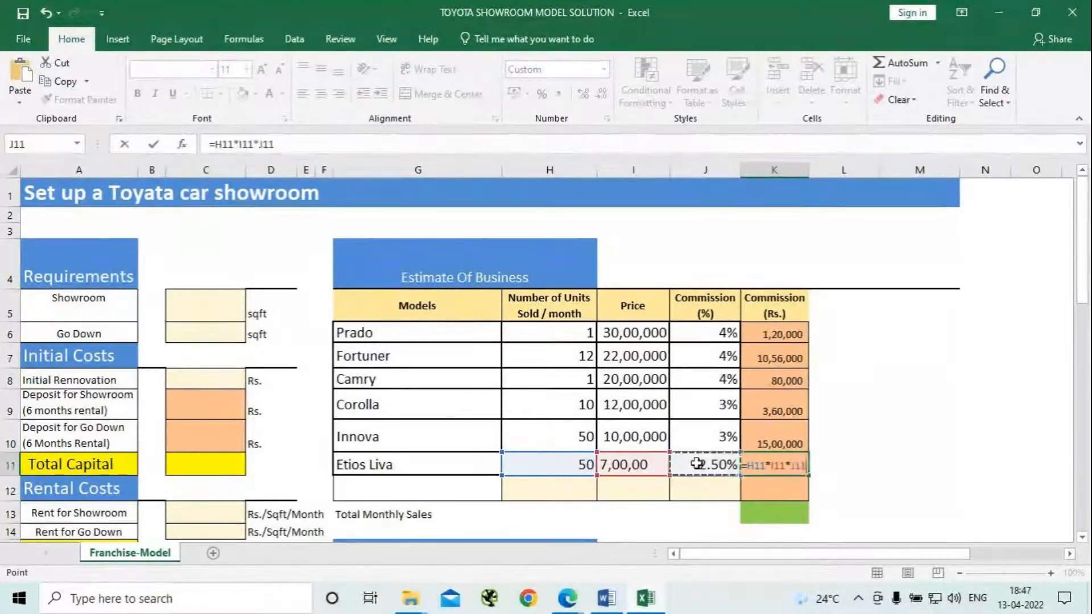
{"action": "key", "text": "Return"}
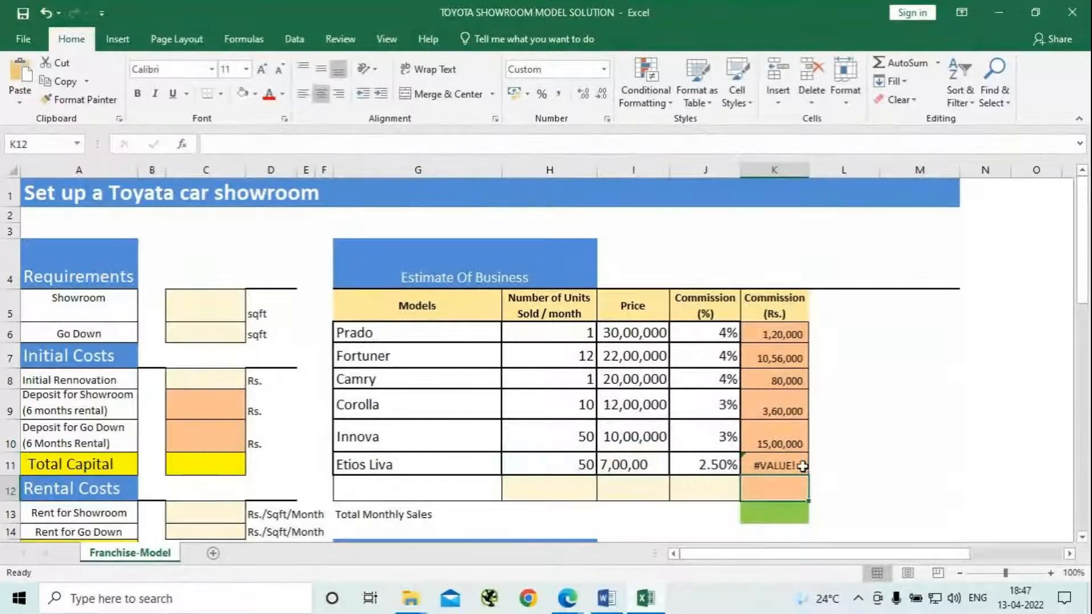
Autofit column K's width and ignore the error flagged on the Etios Liva commission in K11
{"action": "left_click", "coordinate": [796, 466]}
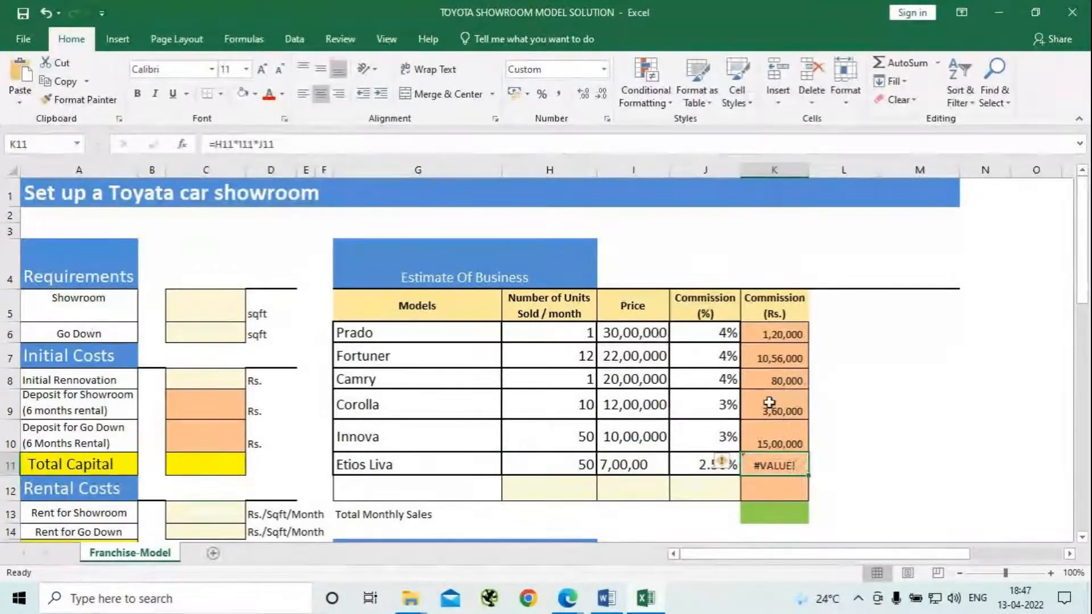
{"action": "double_click", "coordinate": [808, 170]}
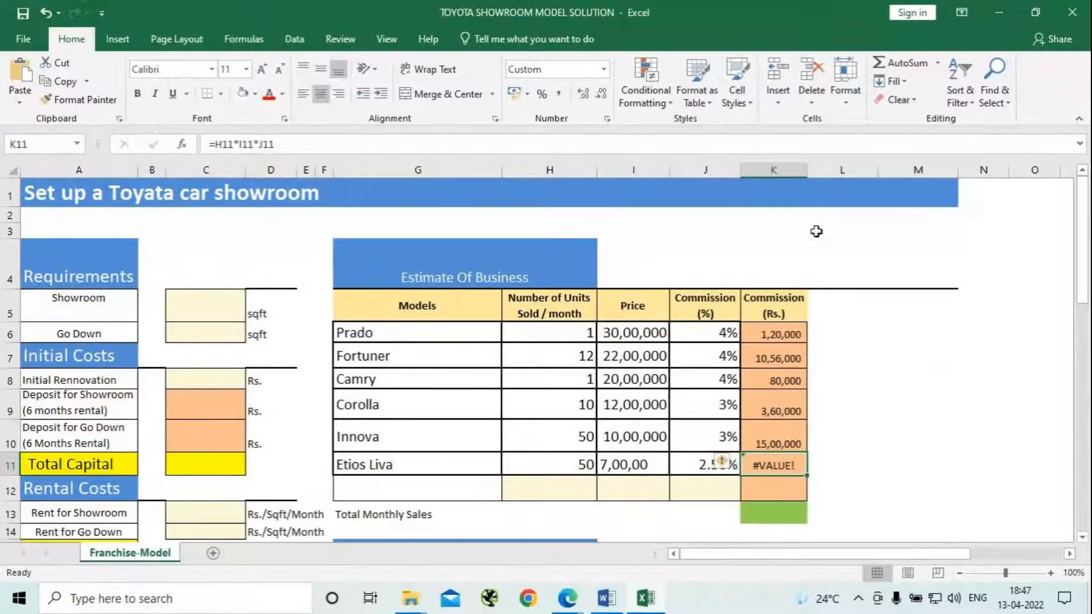
{"action": "right_click", "coordinate": [776, 465]}
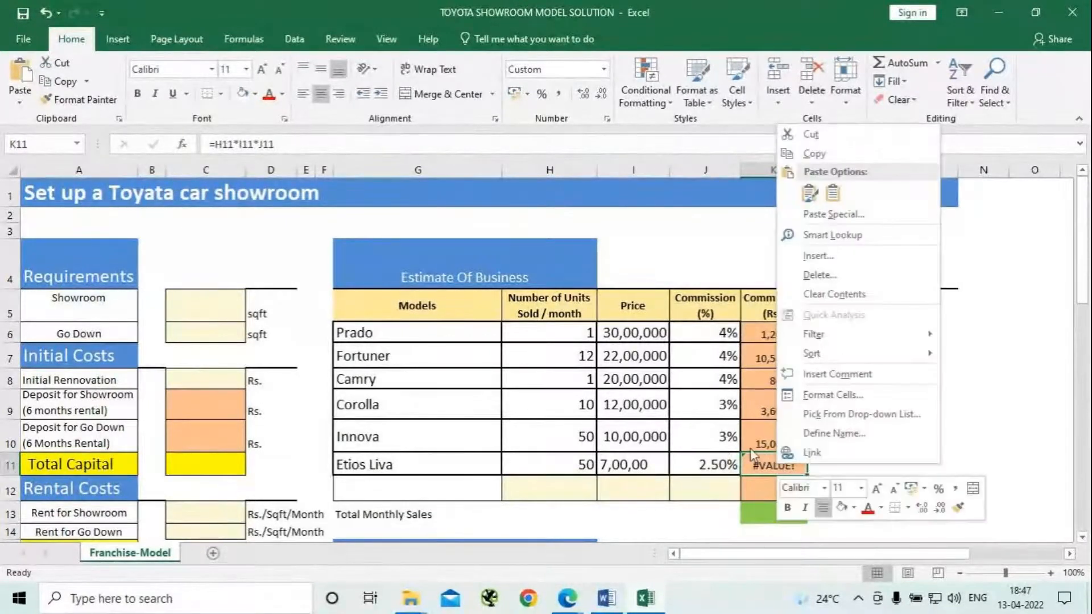
{"action": "key", "text": "Escape"}
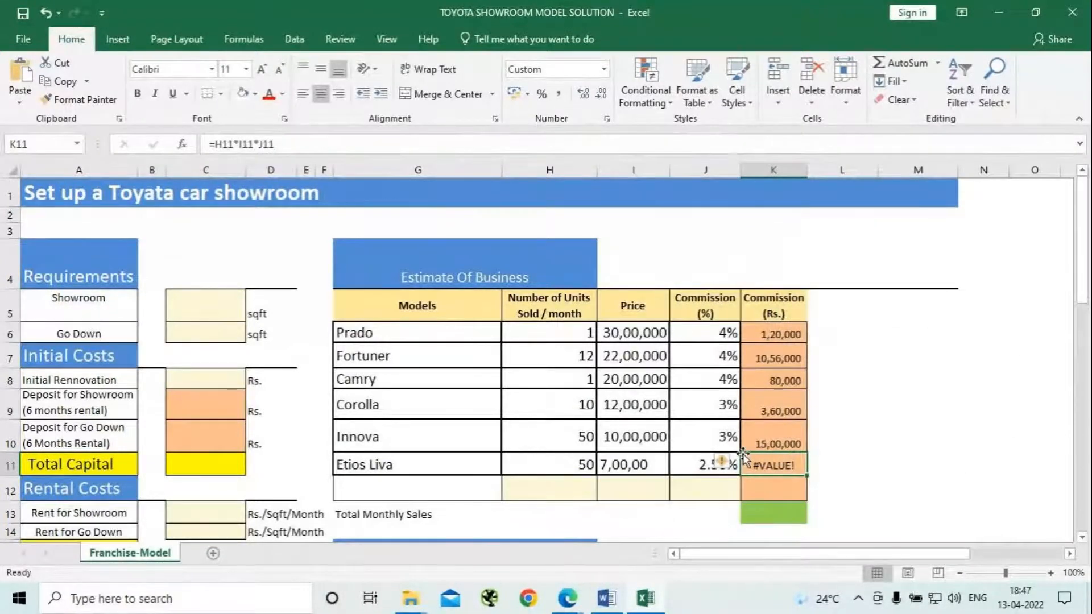
{"action": "left_click", "coordinate": [732, 467]}
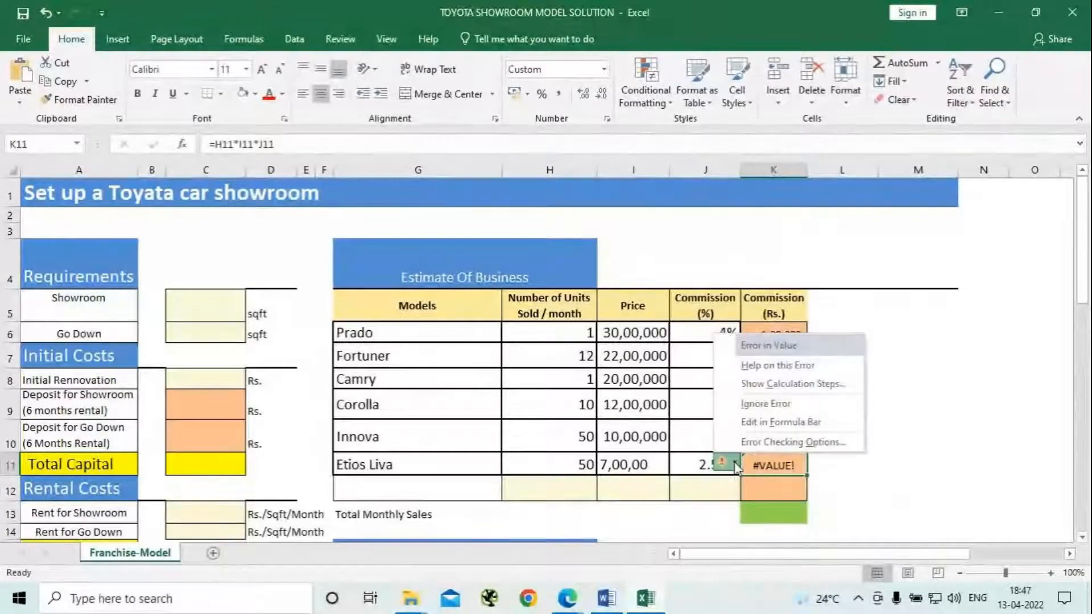
{"action": "left_click", "coordinate": [765, 405]}
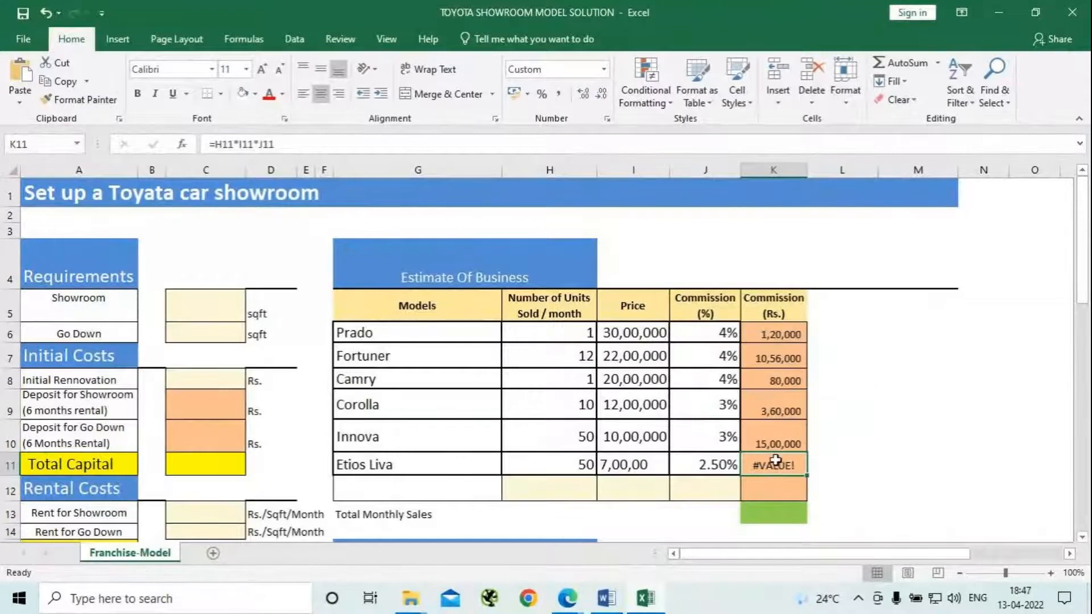
Overwrite K11 with the blank cell L11 and re-enter the Etios Liva commission formula as =H11*I11*J11
{"action": "left_click", "coordinate": [862, 464]}
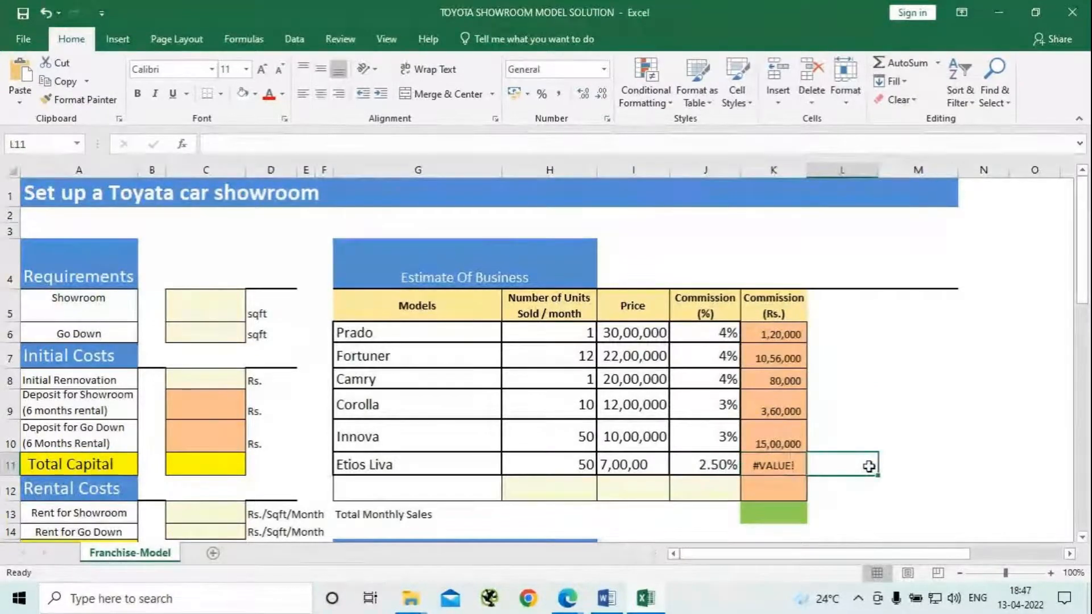
{"action": "key", "text": "ctrl+c"}
{"action": "left_click", "coordinate": [775, 463]}
{"action": "key", "text": "ctrl+v"}
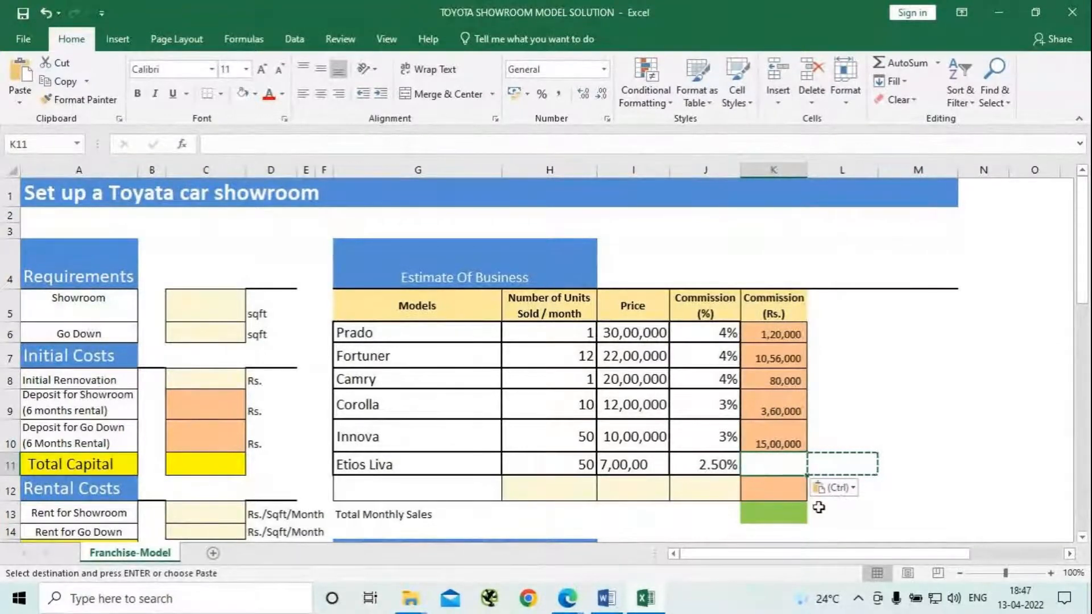
{"action": "type", "text": "="}
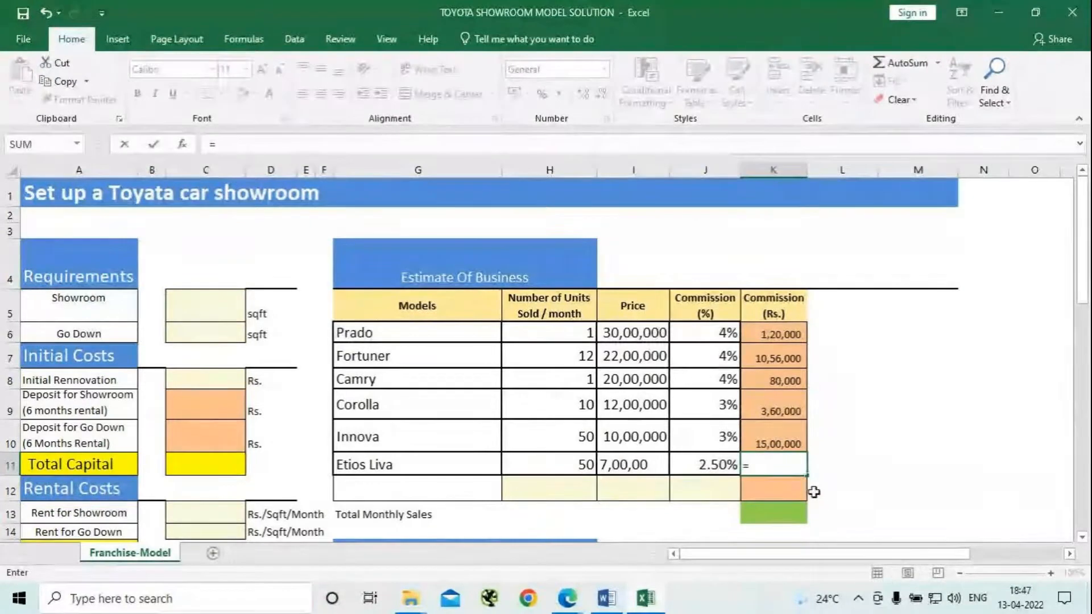
{"action": "left_click", "coordinate": [589, 471]}
{"action": "type", "text": "*"}
{"action": "left_click", "coordinate": [647, 465]}
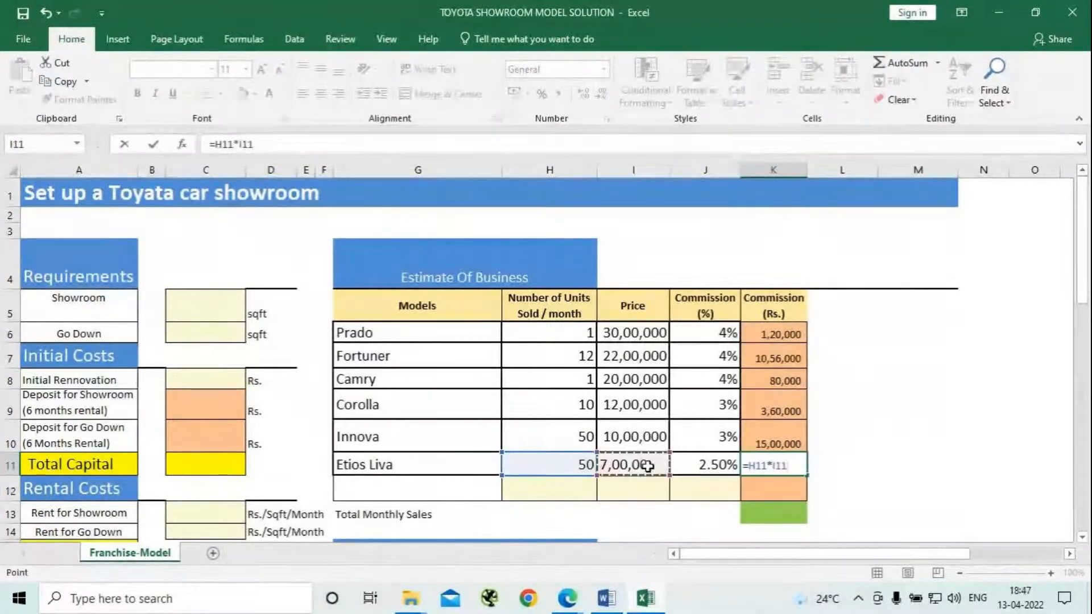
{"action": "type", "text": "*"}
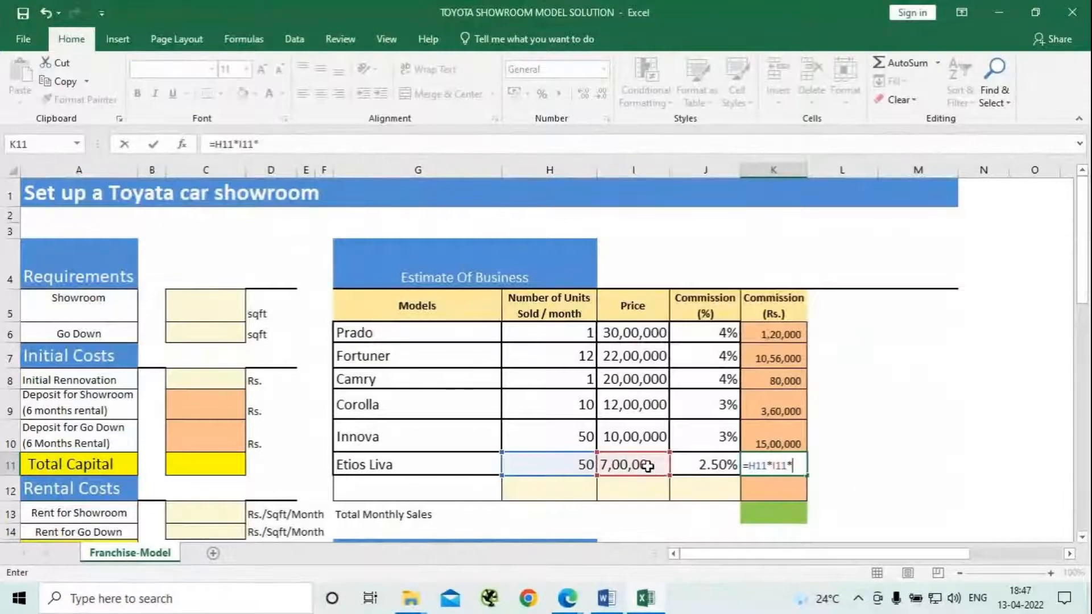
{"action": "left_click", "coordinate": [697, 465]}
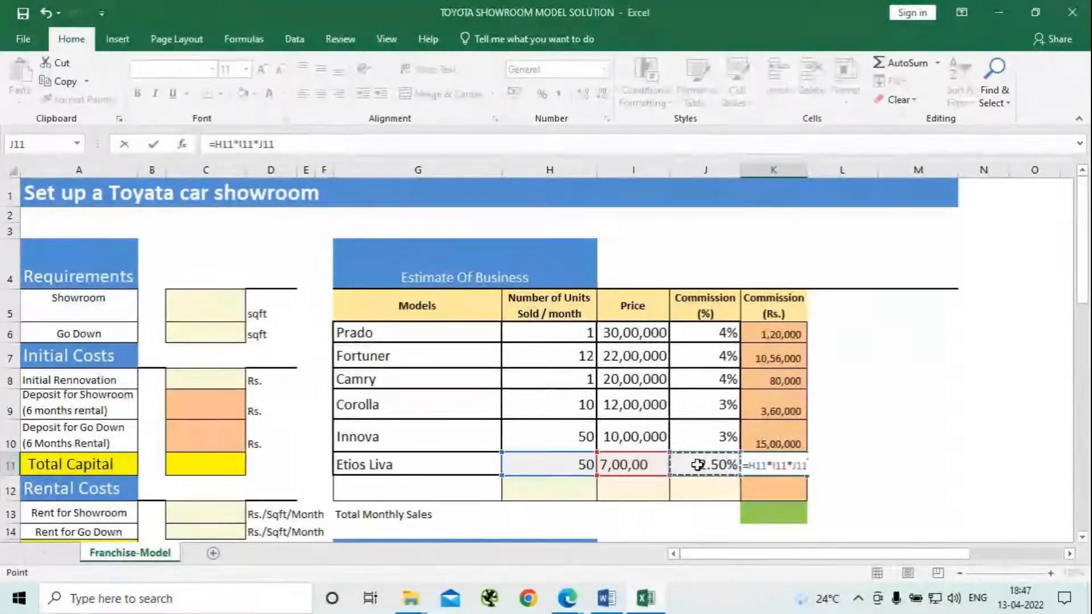
{"action": "key", "text": "Return"}
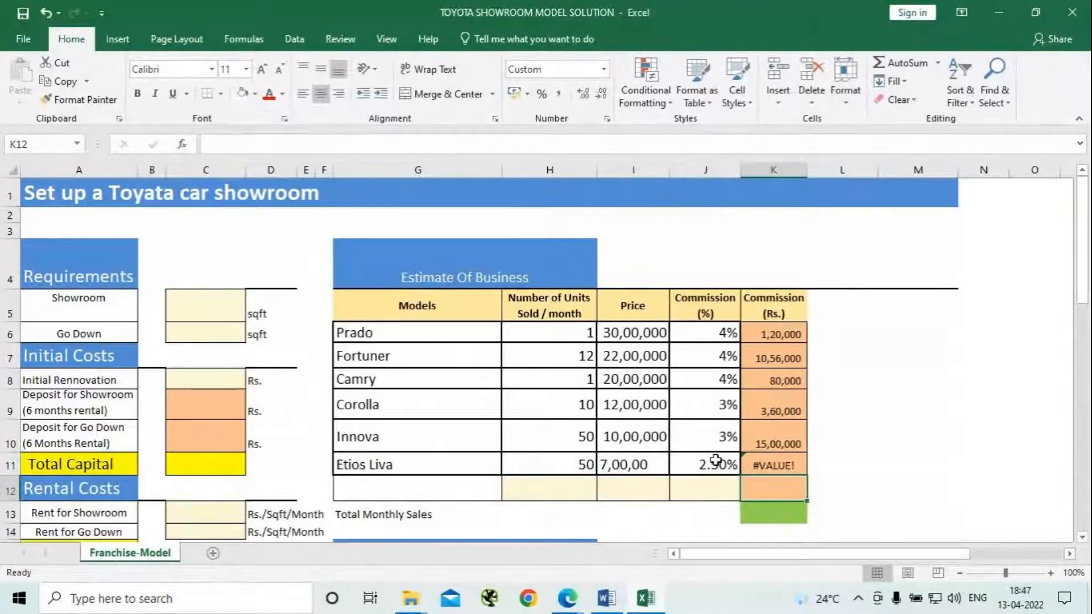
Re-enter the Etios Liva inputs in row 11 as 50 units, a price of 700000 and 2.5% commission
{"action": "left_click", "coordinate": [714, 463]}
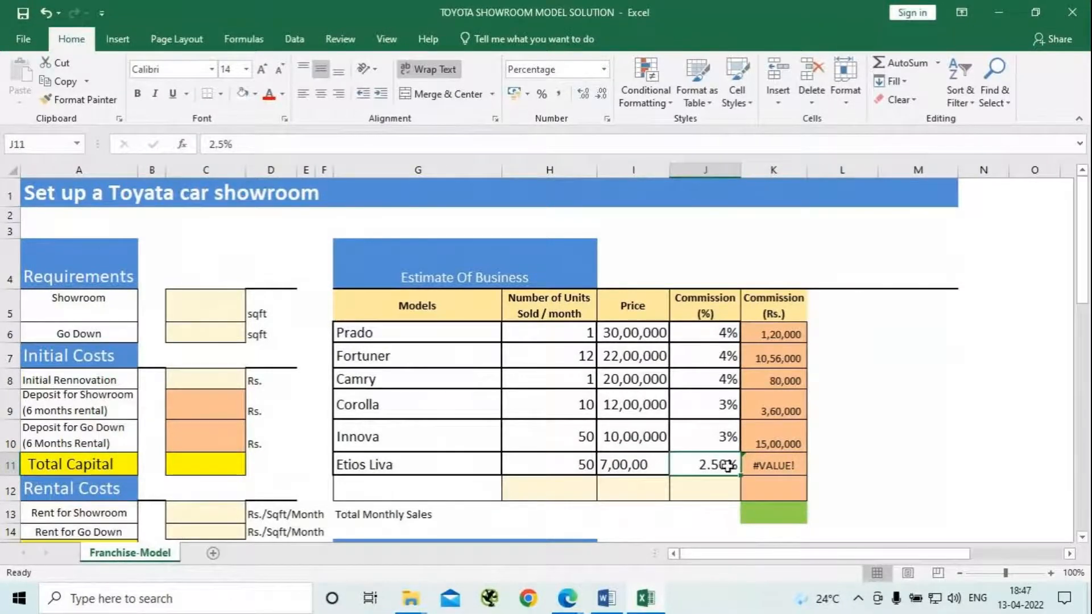
{"action": "left_click", "coordinate": [620, 465]}
{"action": "left_click", "coordinate": [580, 464]}
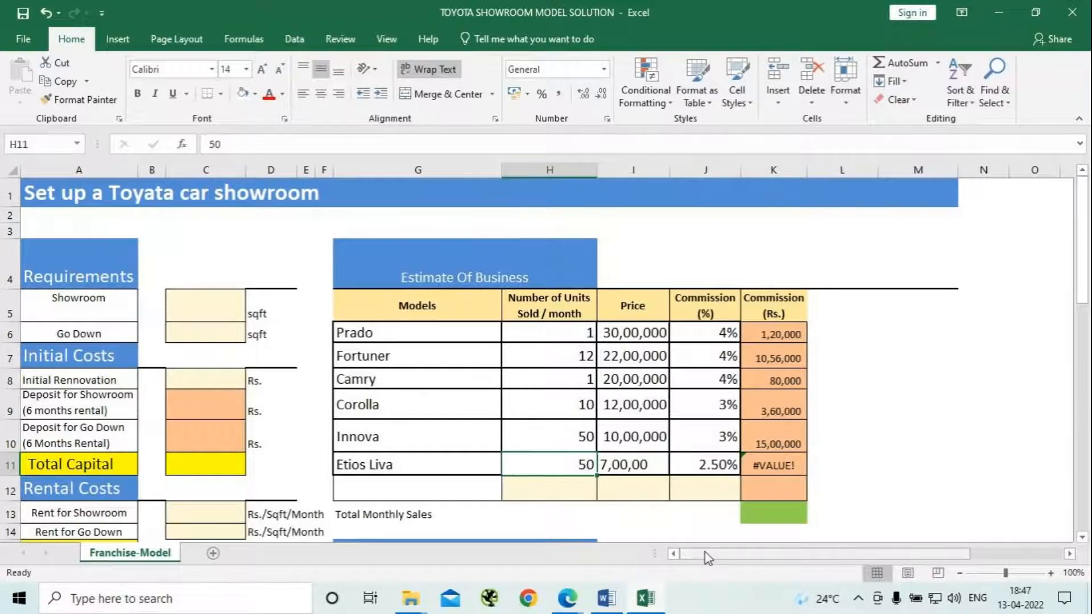
{"action": "type", "text": "50"}
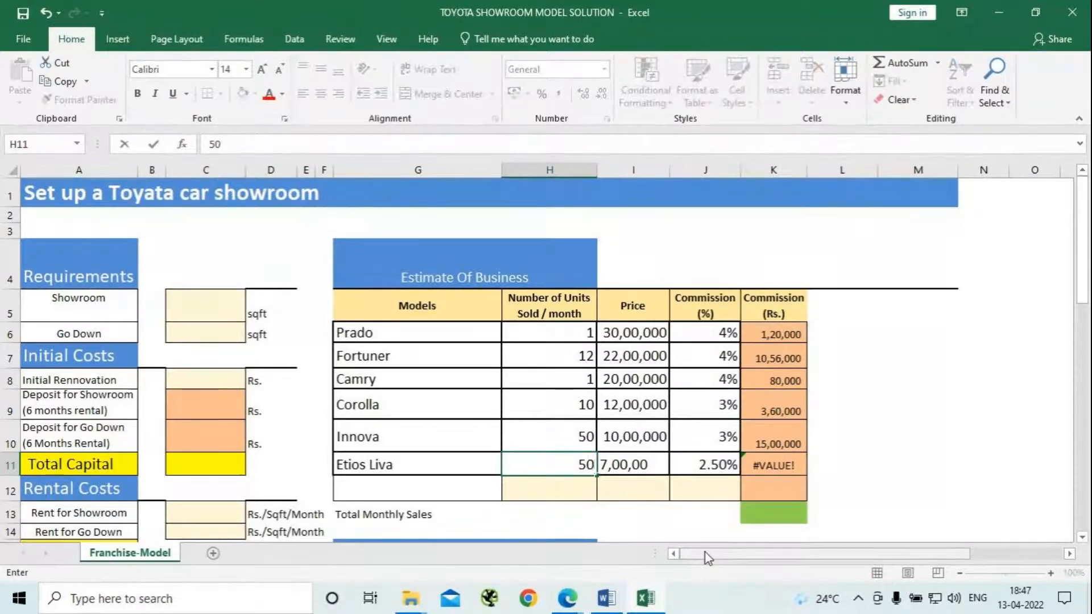
{"action": "left_click", "coordinate": [611, 462]}
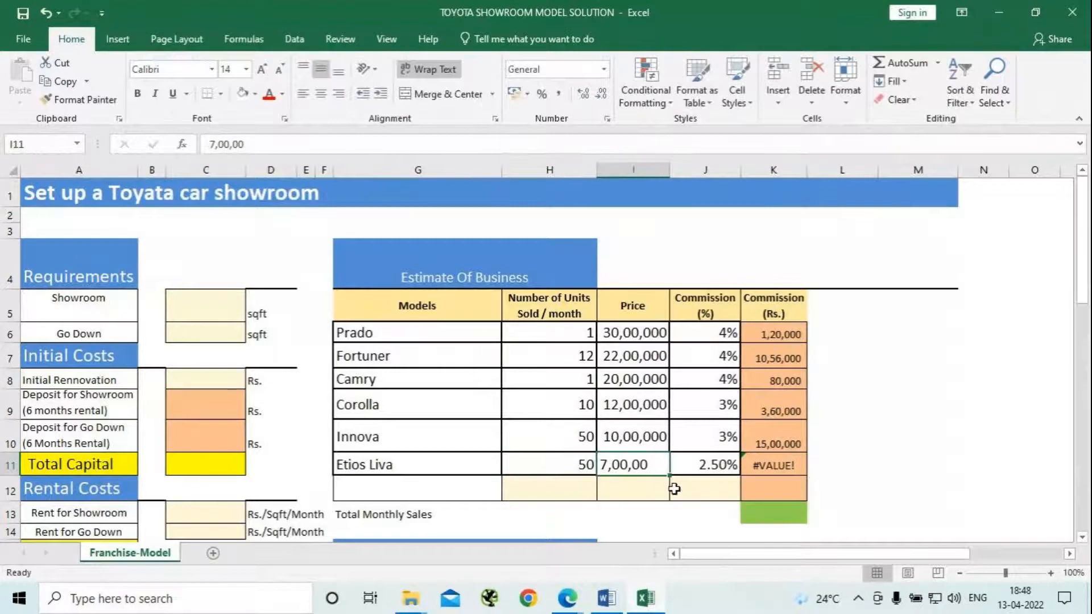
{"action": "type", "text": "70000"}
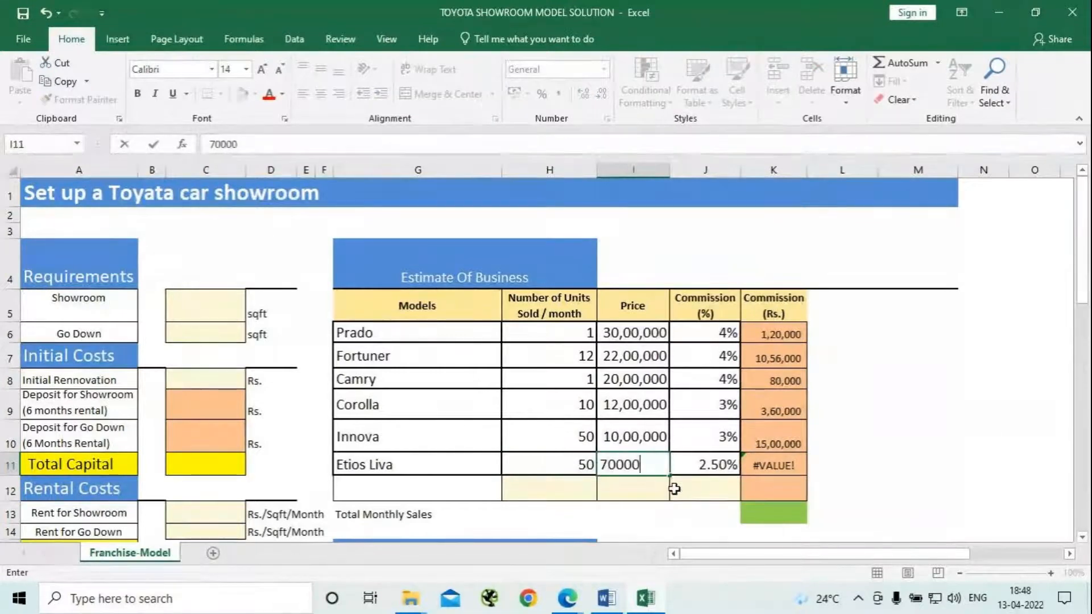
{"action": "type", "text": "0"}
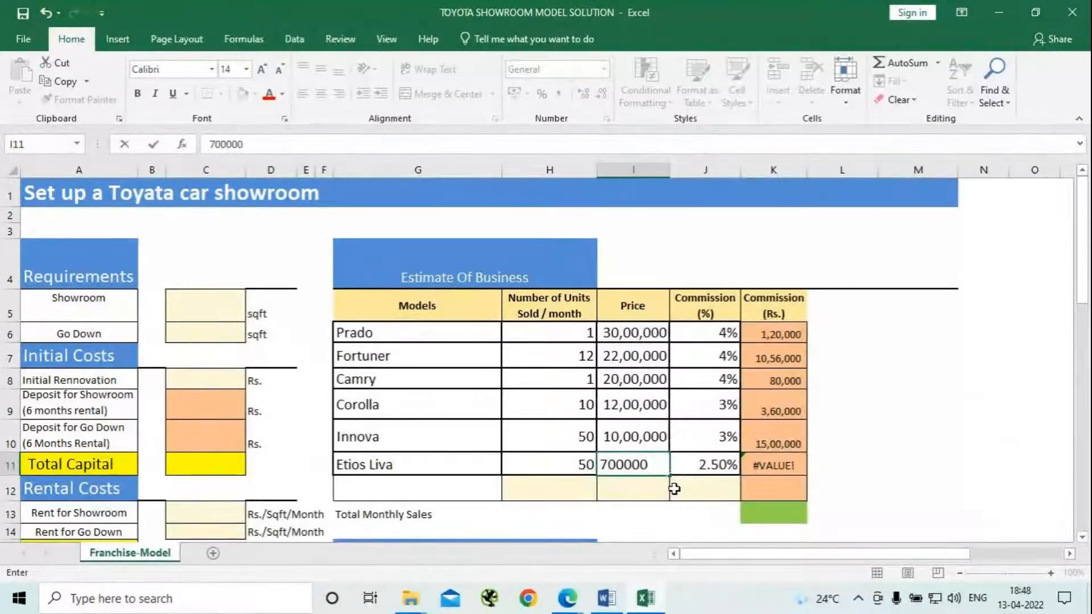
{"action": "key", "text": "Tab"}
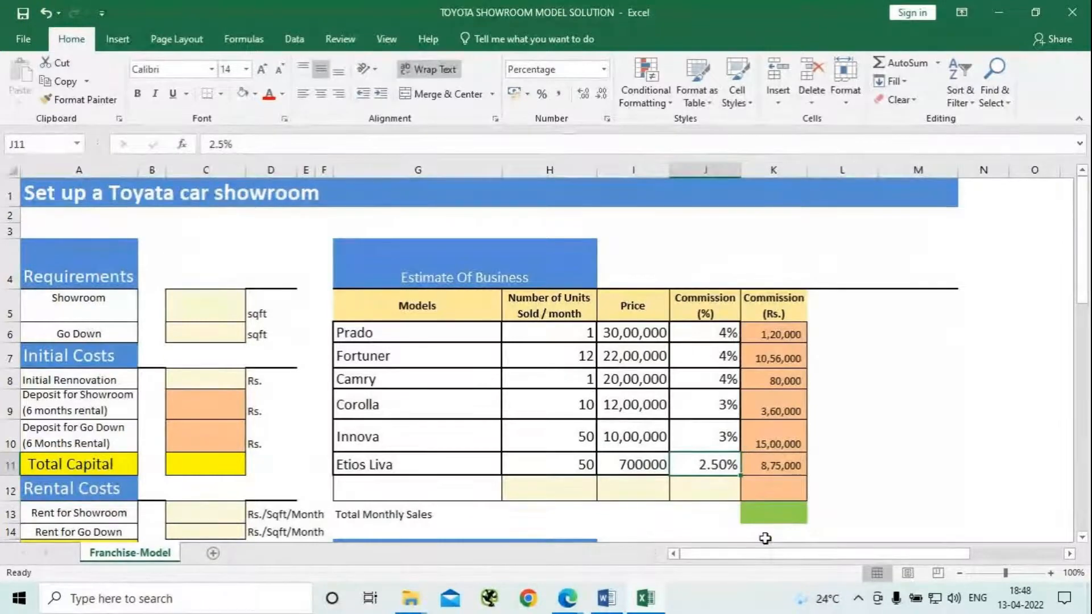
{"action": "type", "text": "2.5"}
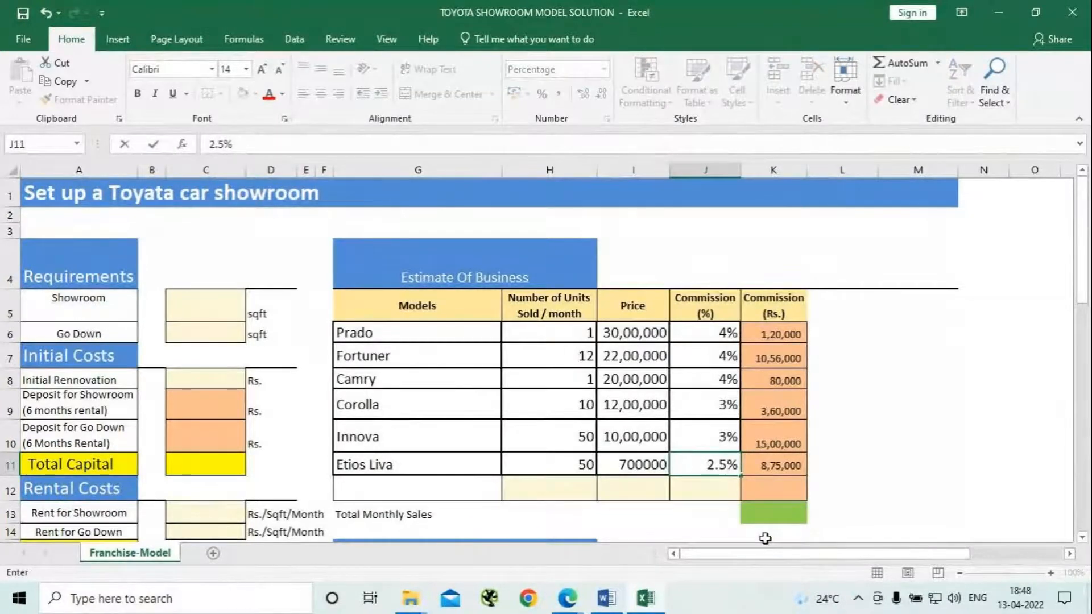
{"action": "key", "text": "Return"}
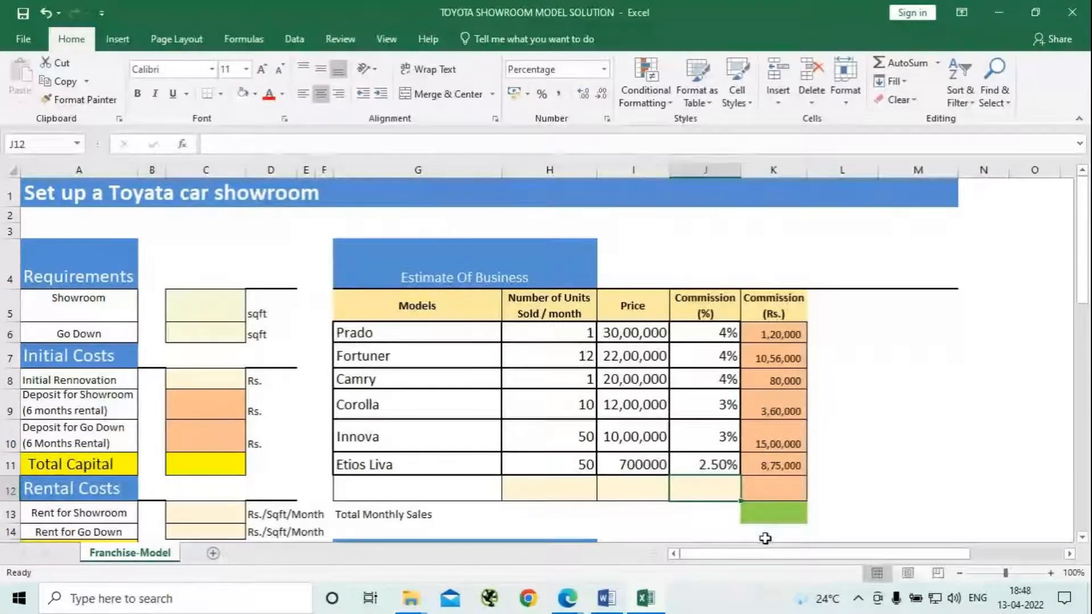
Total the commissions of all models in K12 with =SUM(K6:K11)
{"action": "left_click", "coordinate": [786, 466]}
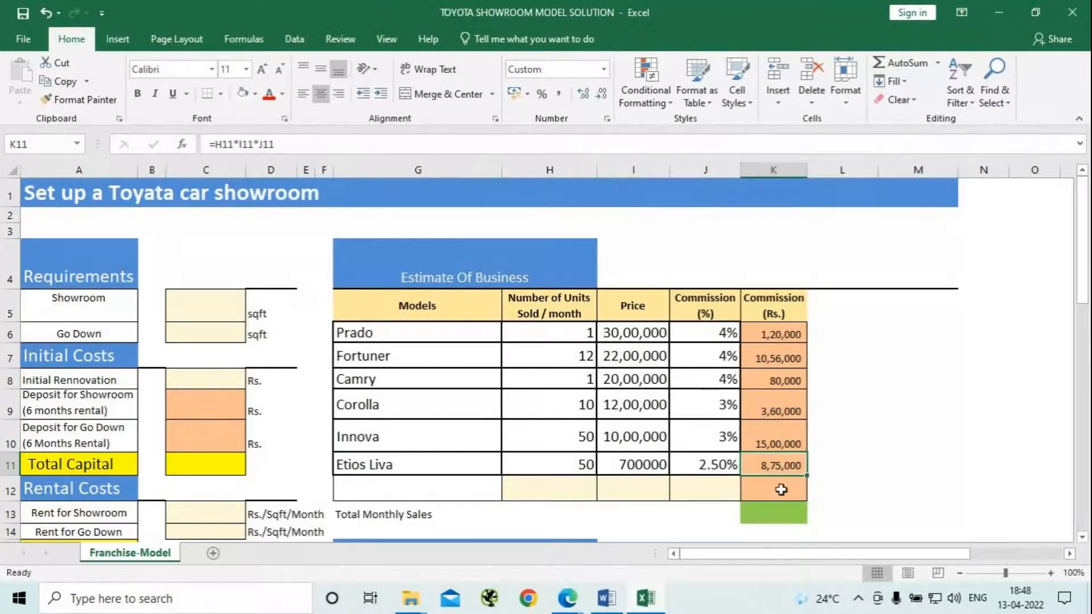
{"action": "left_click_drag", "start_coordinate": [780, 493], "coordinate": [775, 472]}
{"action": "left_click", "coordinate": [771, 487]}
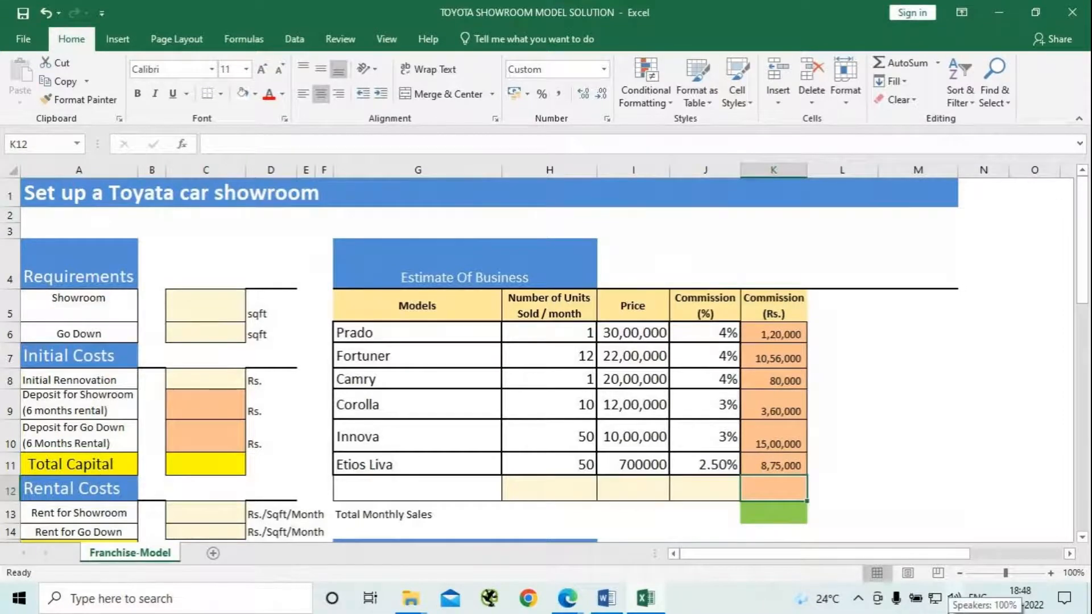
{"action": "key", "text": "alt+equal"}
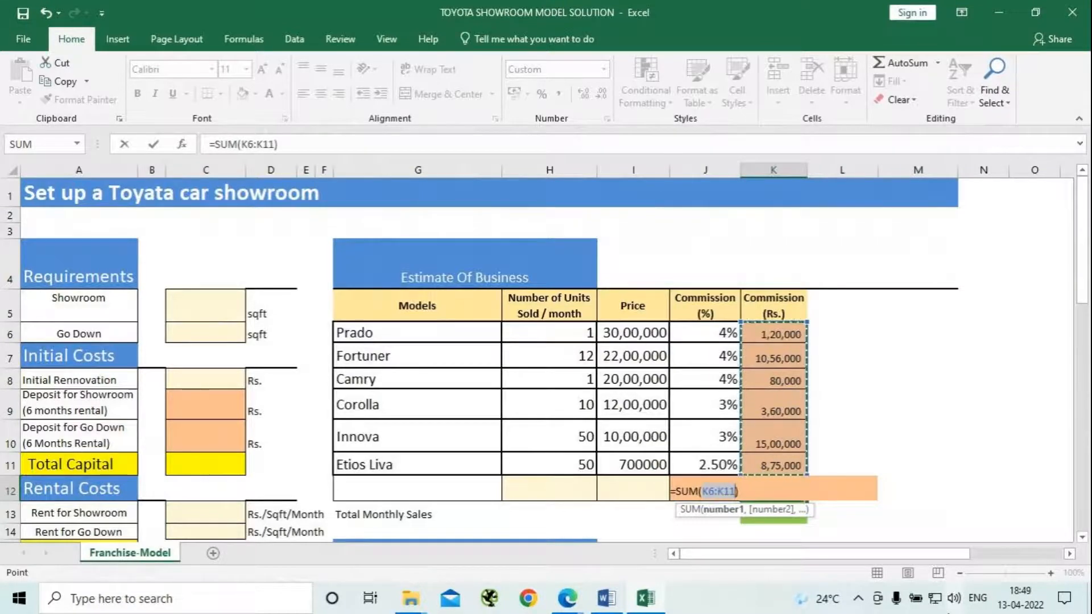
{"action": "key", "text": "Return"}
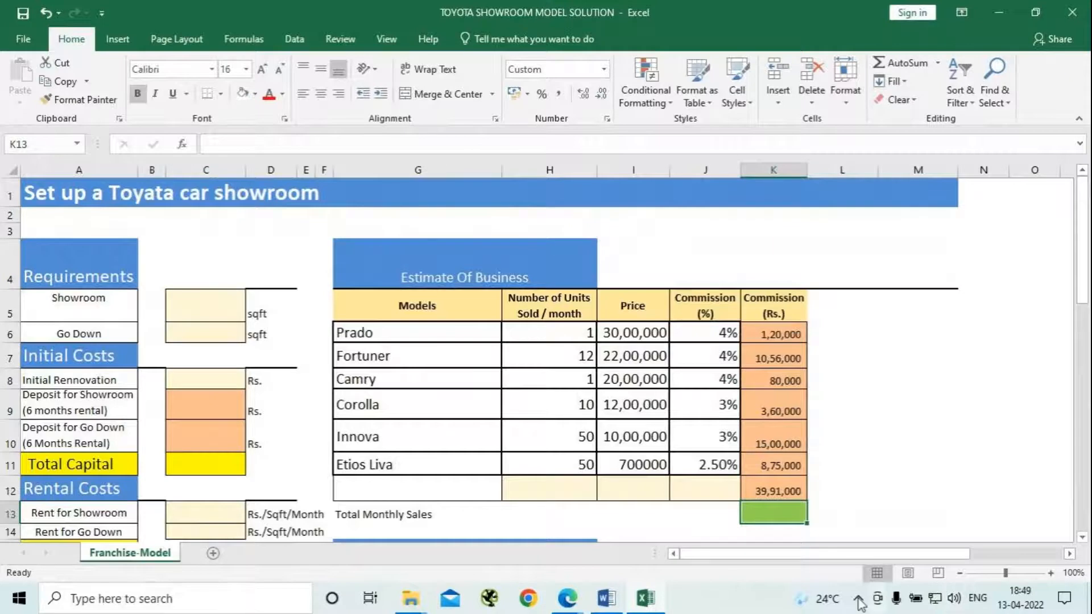
Move the Total Monthly Sales label from G13 up to G12
{"action": "left_click", "coordinate": [419, 510]}
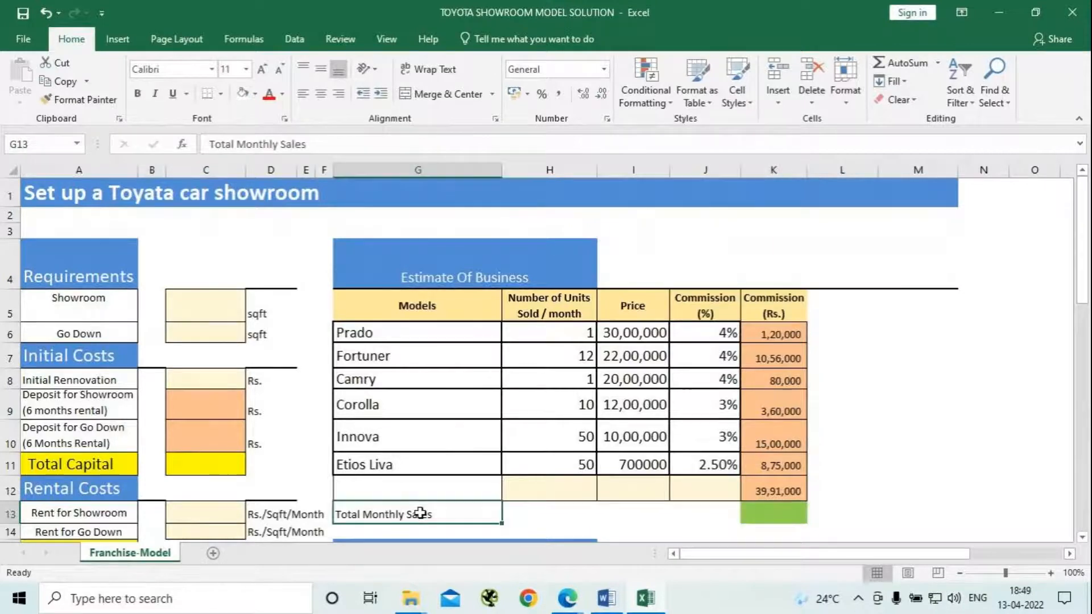
{"action": "key", "text": "ctrl+c"}
{"action": "left_click", "coordinate": [425, 484]}
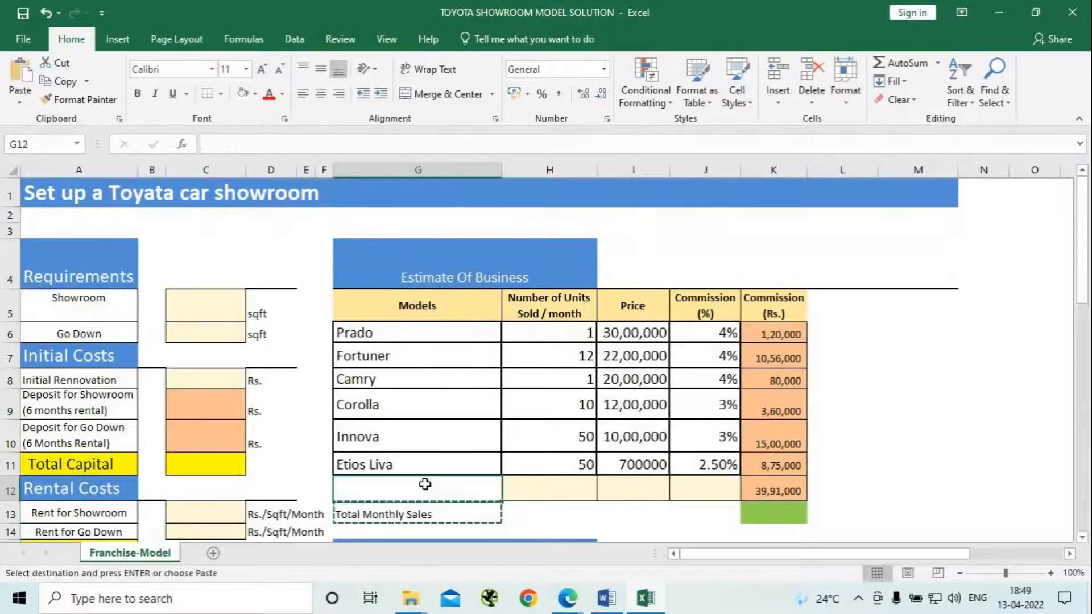
{"action": "key", "text": "Return"}
{"action": "left_click", "coordinate": [439, 512]}
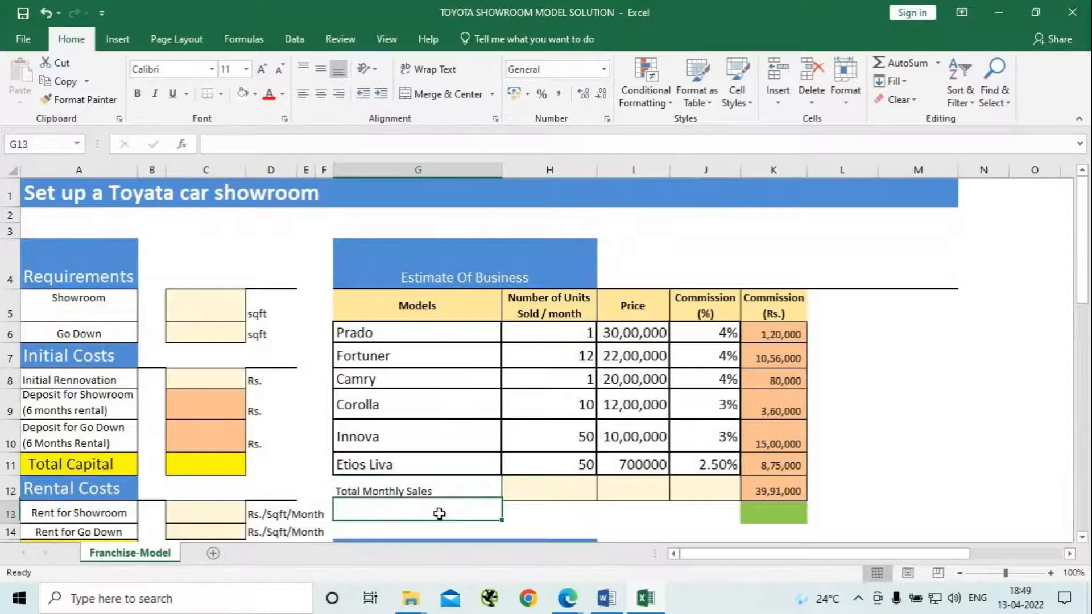
Apply all borders to the Total Monthly Sales cell G12
{"action": "left_click", "coordinate": [403, 486]}
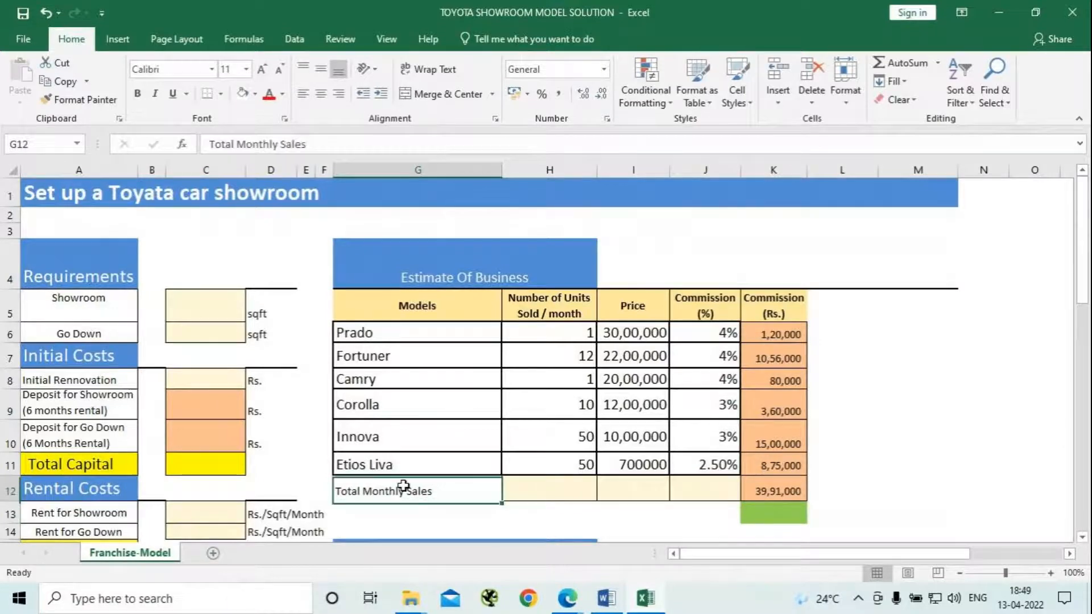
{"action": "left_click", "coordinate": [221, 94]}
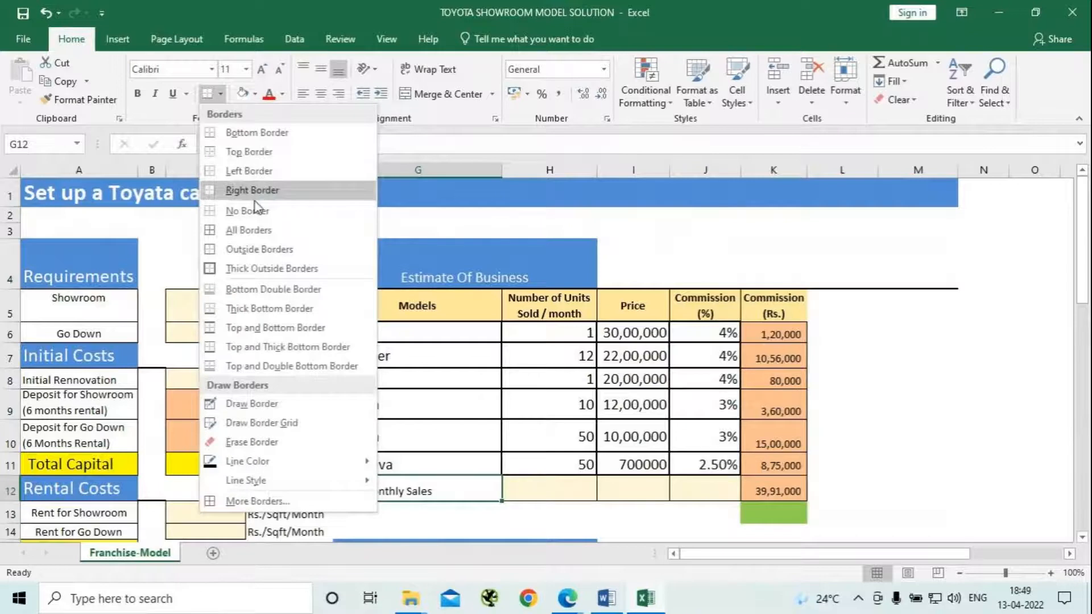
{"action": "left_click", "coordinate": [248, 230]}
{"action": "left_click", "coordinate": [548, 512]}
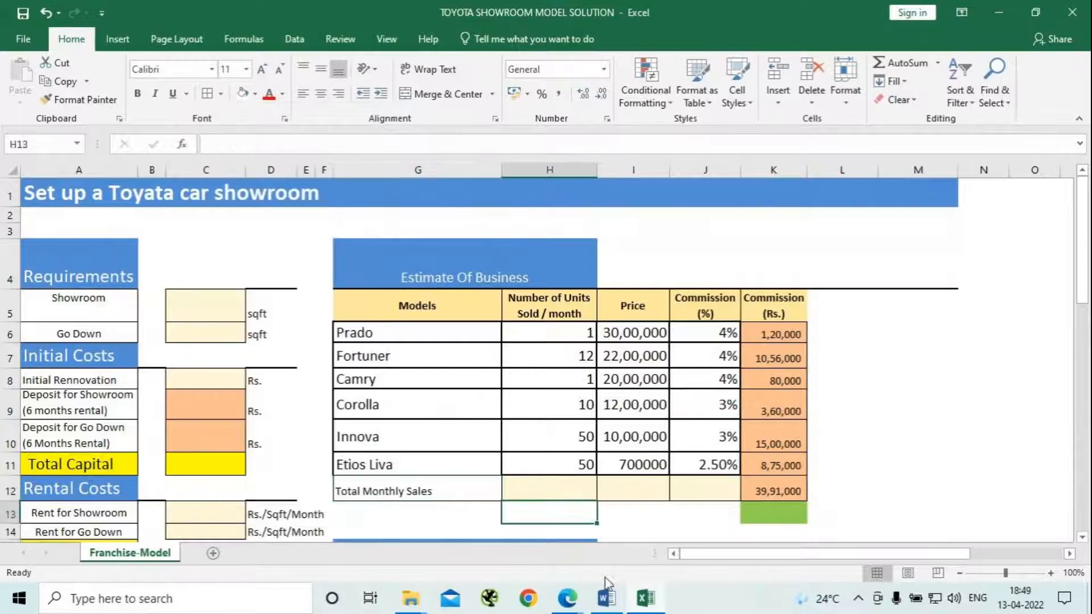
{"action": "left_click", "coordinate": [428, 488]}
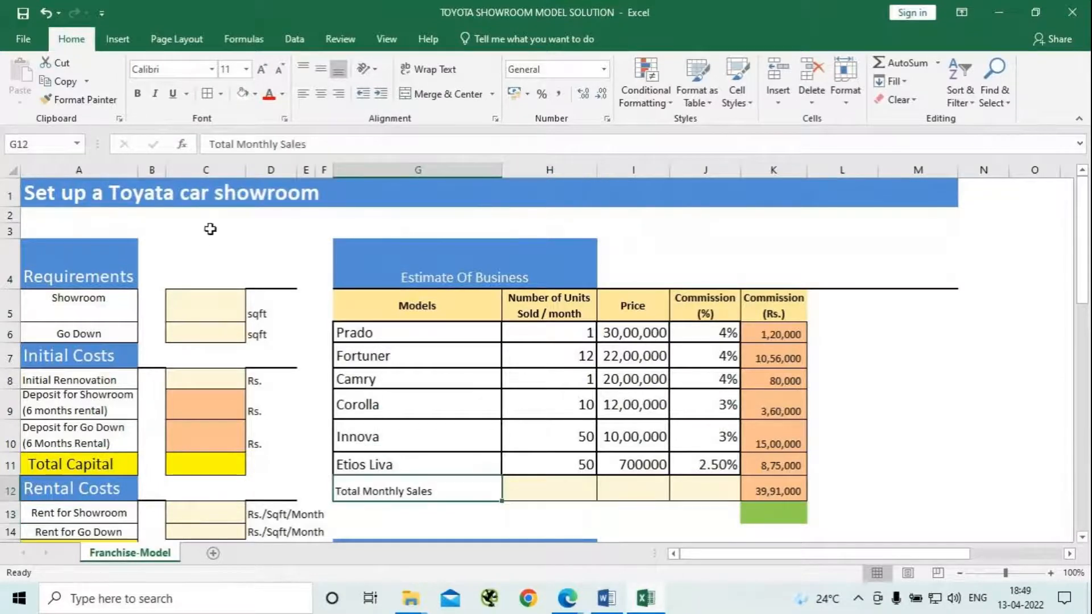
Fill the Etios Liva cell down into G12 to carry over its formatting, and re-enter the label Total Monthly Sales there
{"action": "left_click", "coordinate": [426, 463]}
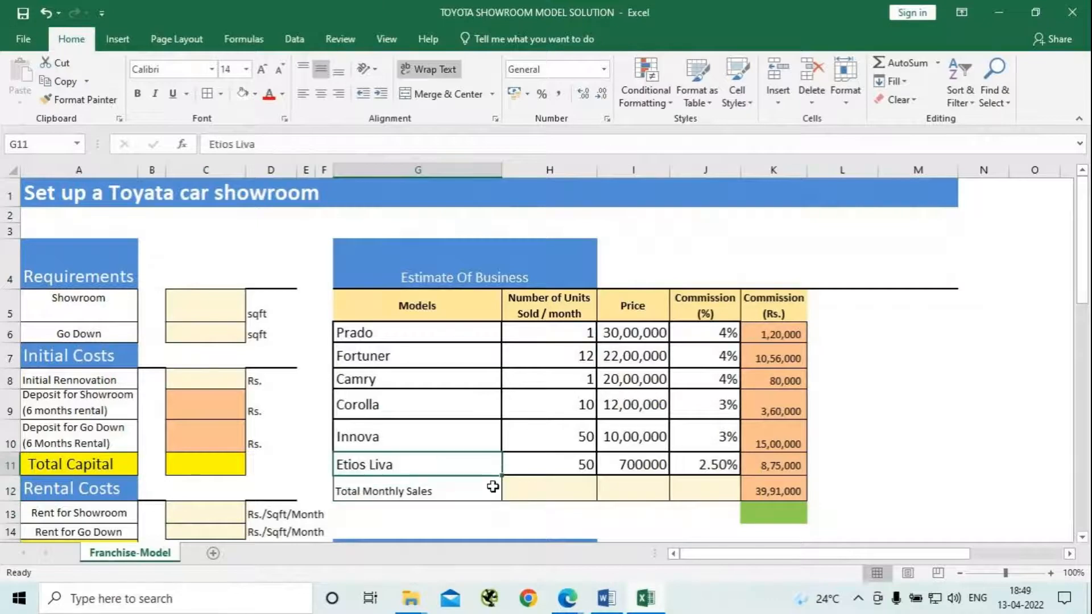
{"action": "left_click_drag", "start_coordinate": [501, 477], "coordinate": [500, 497]}
{"action": "left_click", "coordinate": [419, 492]}
{"action": "type", "text": "T"}
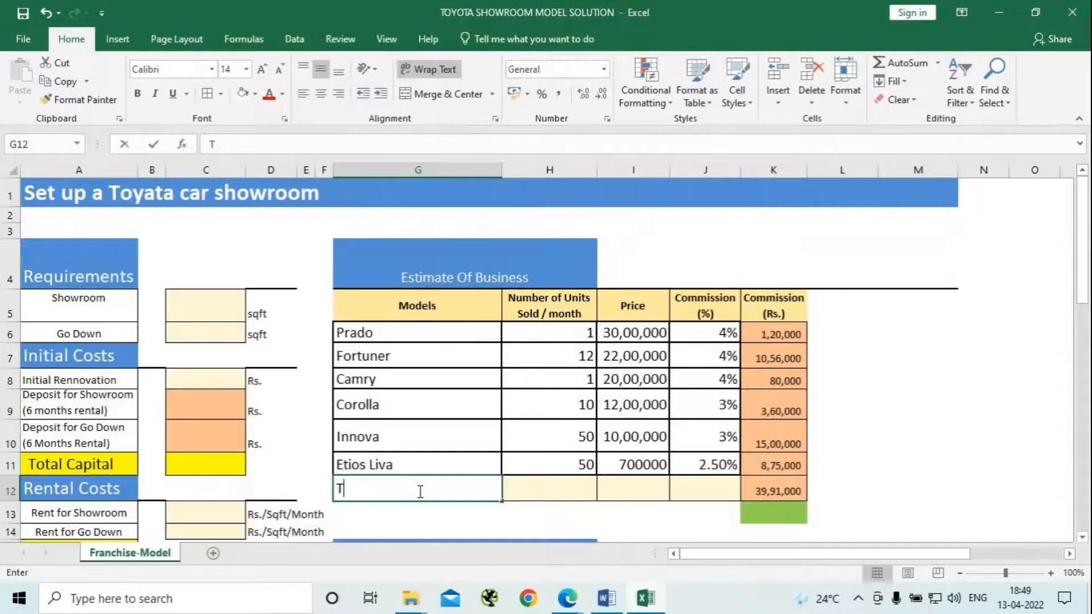
{"action": "type", "text": "otal Monthly"}
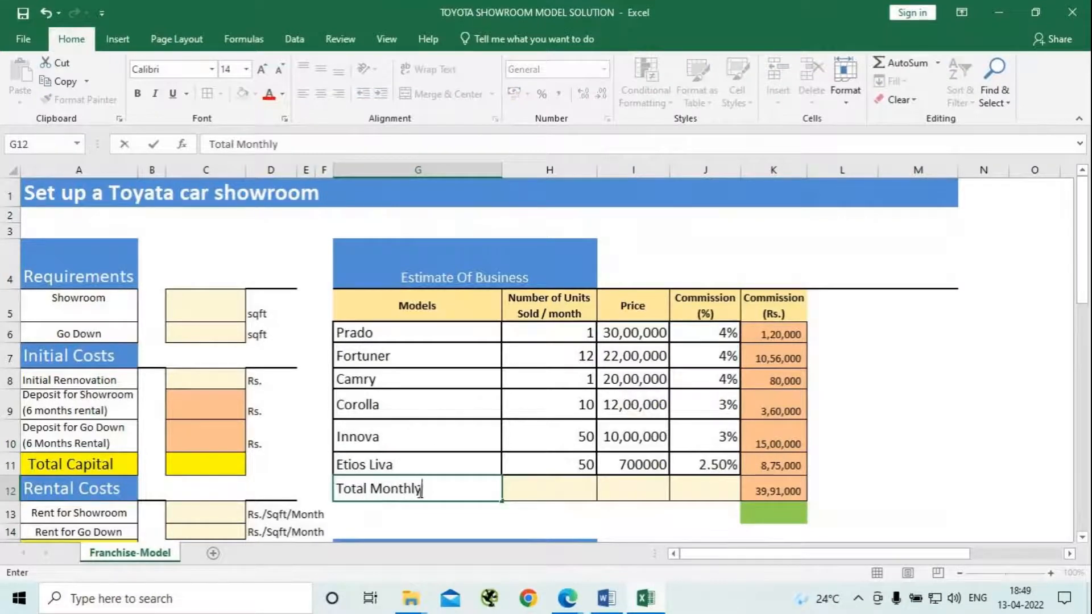
{"action": "type", "text": " Sales"}
{"action": "key", "text": "Return"}
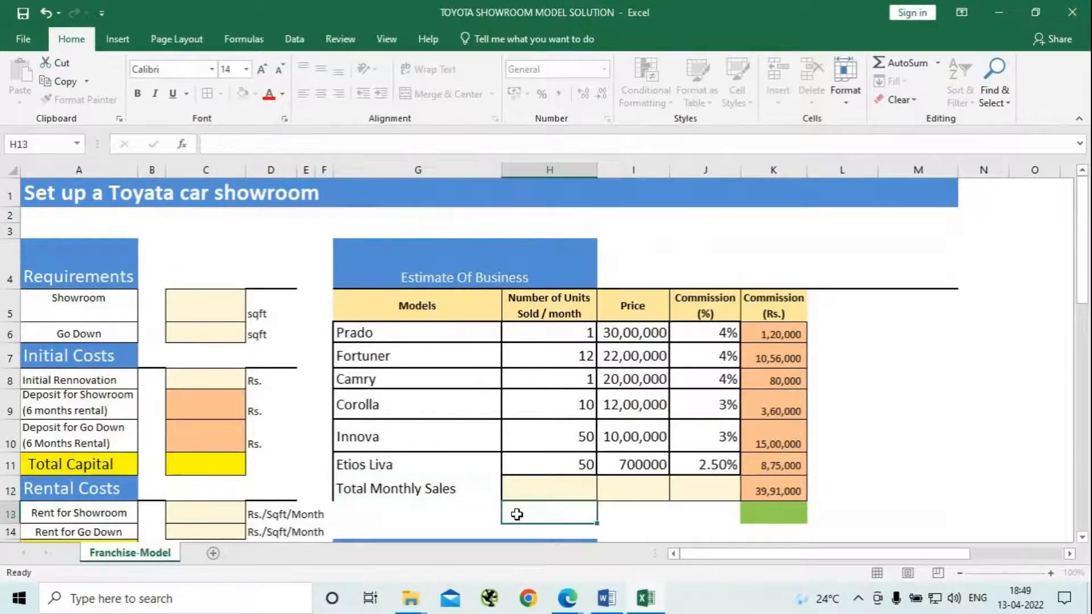
Apply thick outside borders around the Etios Liva and Total Monthly Sales cells G11:G12
{"action": "left_click", "coordinate": [422, 462]}
{"action": "left_click_drag", "start_coordinate": [422, 462], "coordinate": [422, 487]}
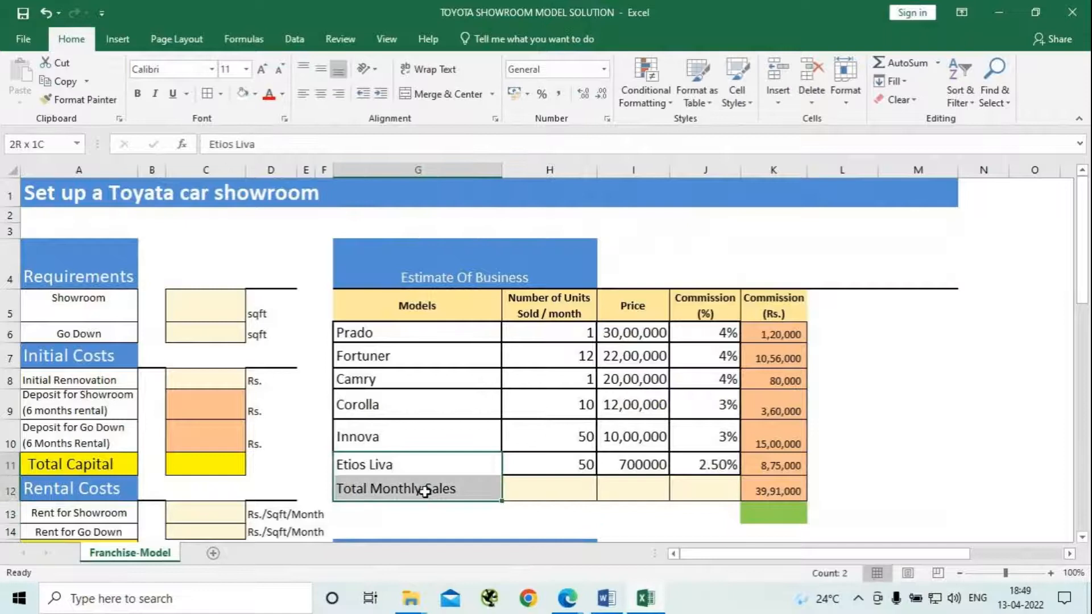
{"action": "left_click", "coordinate": [221, 94]}
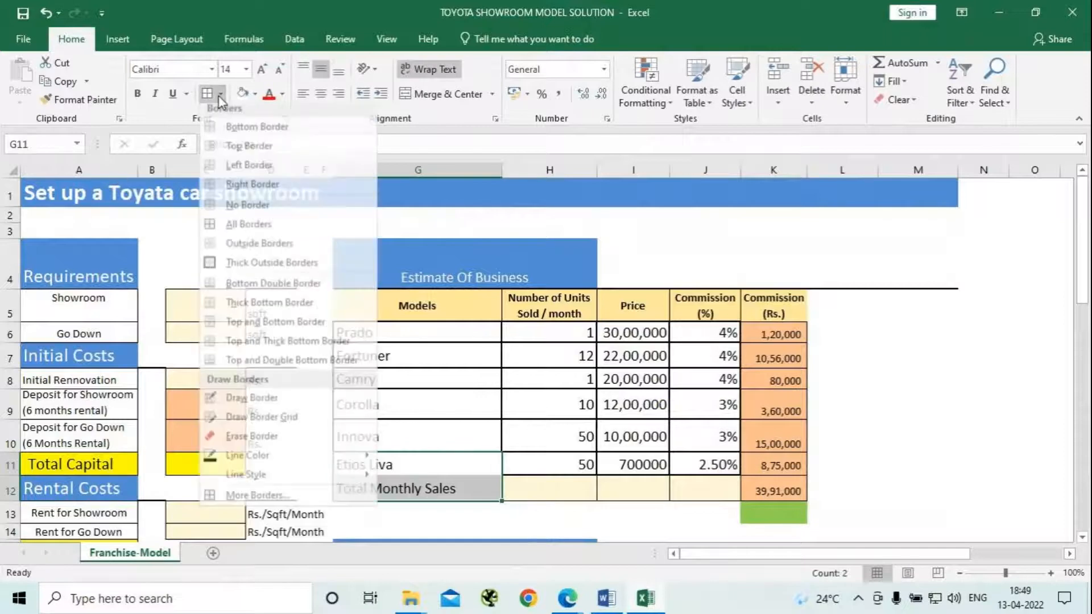
{"action": "left_click", "coordinate": [268, 262]}
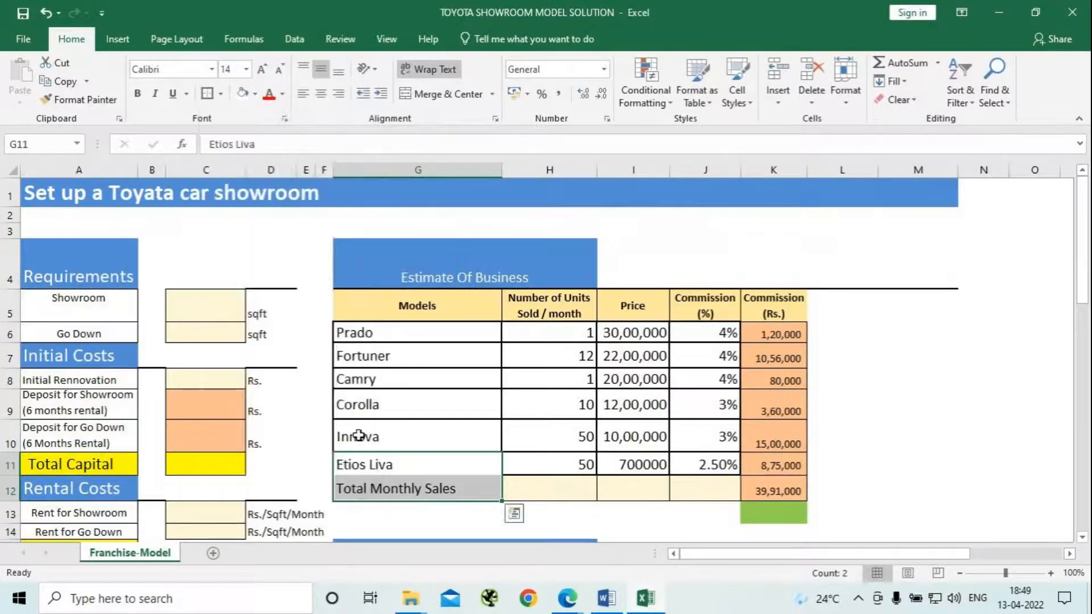
{"action": "left_click", "coordinate": [695, 524]}
{"action": "left_click", "coordinate": [390, 464]}
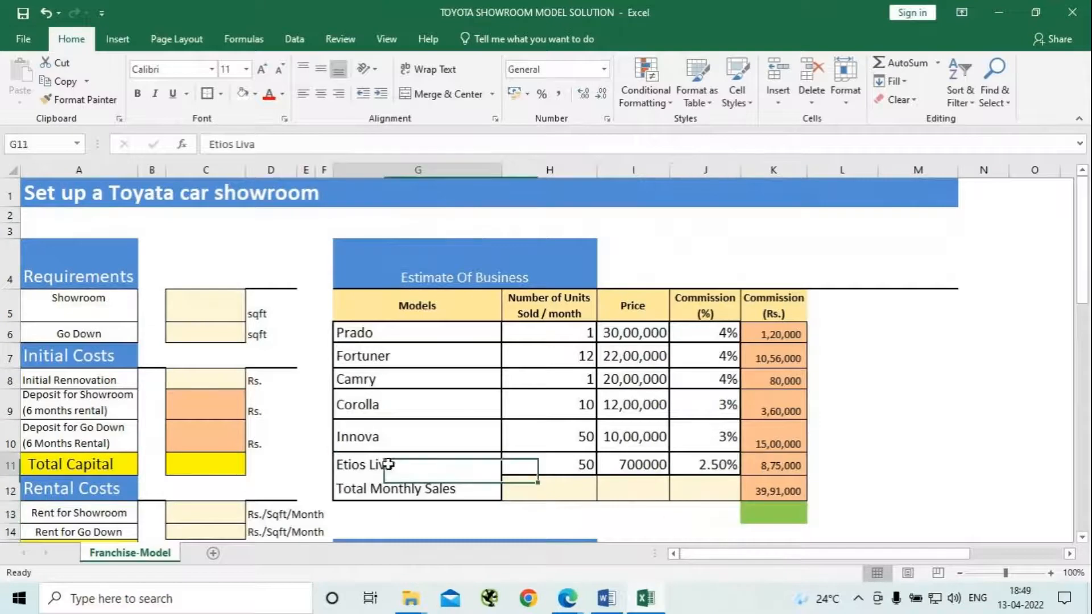
{"action": "left_click", "coordinate": [539, 518]}
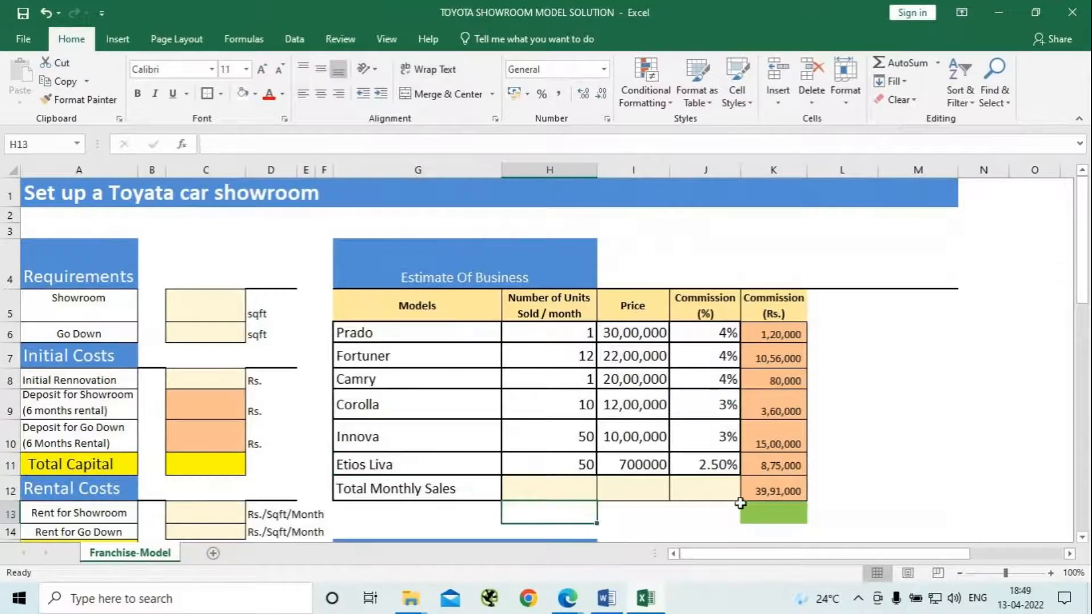
{"action": "left_click", "coordinate": [886, 497]}
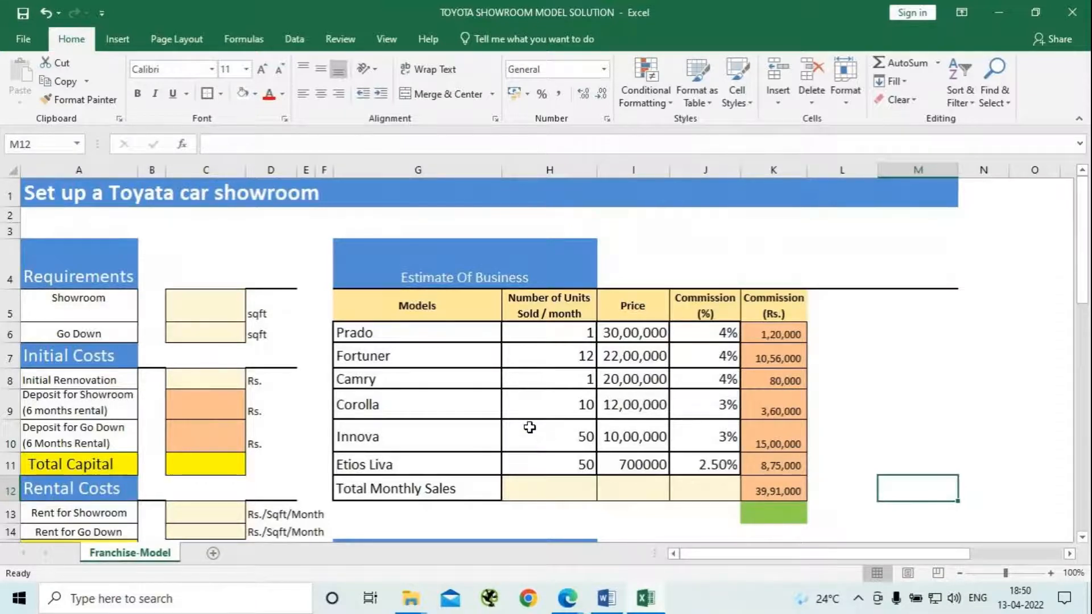
Look up the renovation investment in the Word case study and enter 2500000 as the Initial Rennovation cost in C8
{"action": "key", "text": "alt+Tab"}
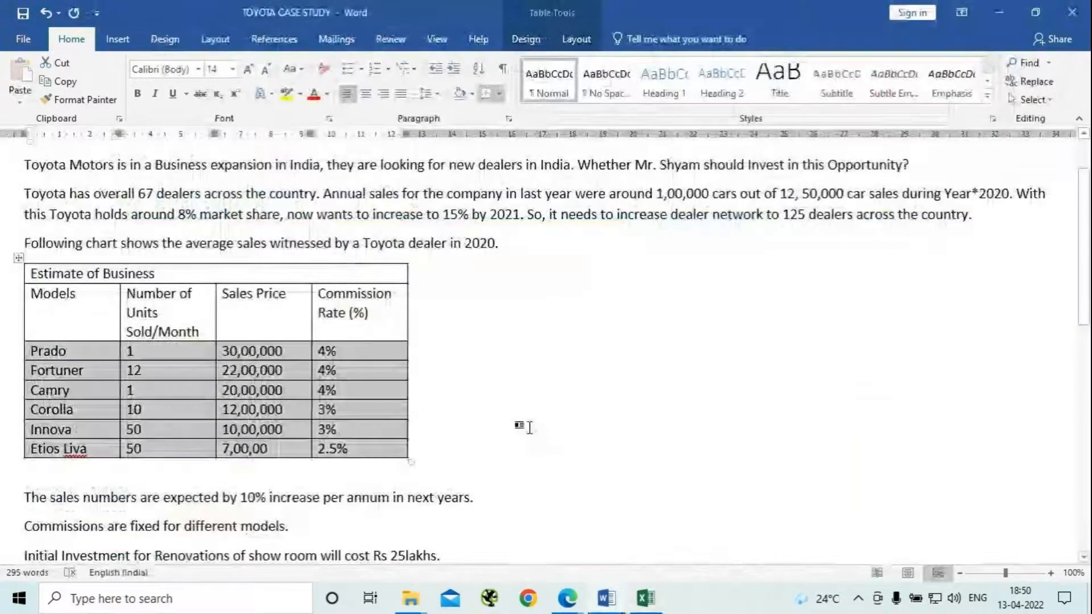
{"action": "left_click", "coordinate": [531, 378]}
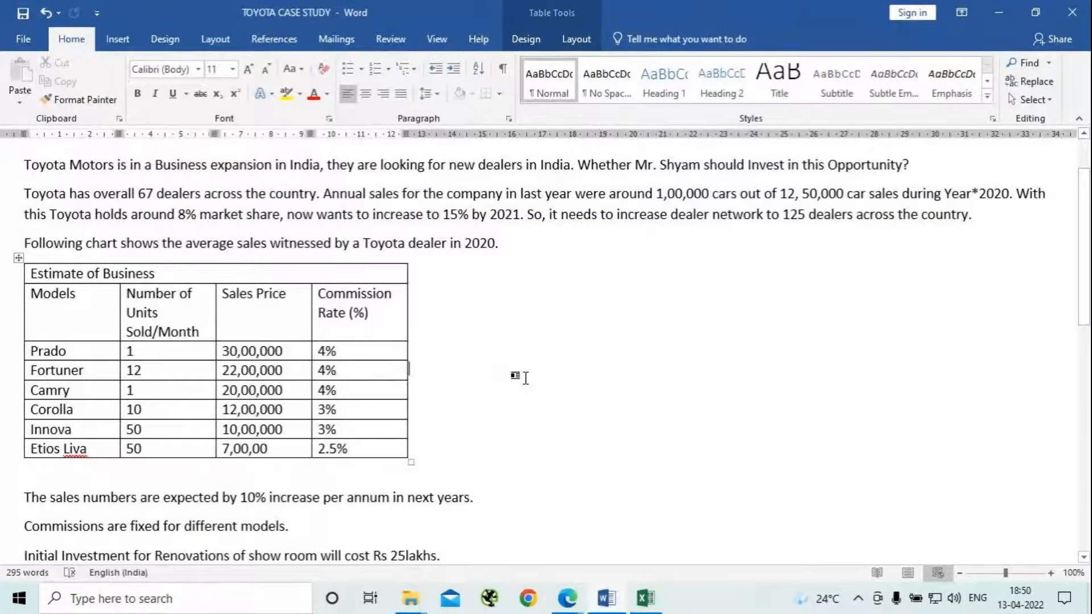
{"action": "scroll", "coordinate": [525, 378], "scroll_direction": "down", "scroll_amount": 5}
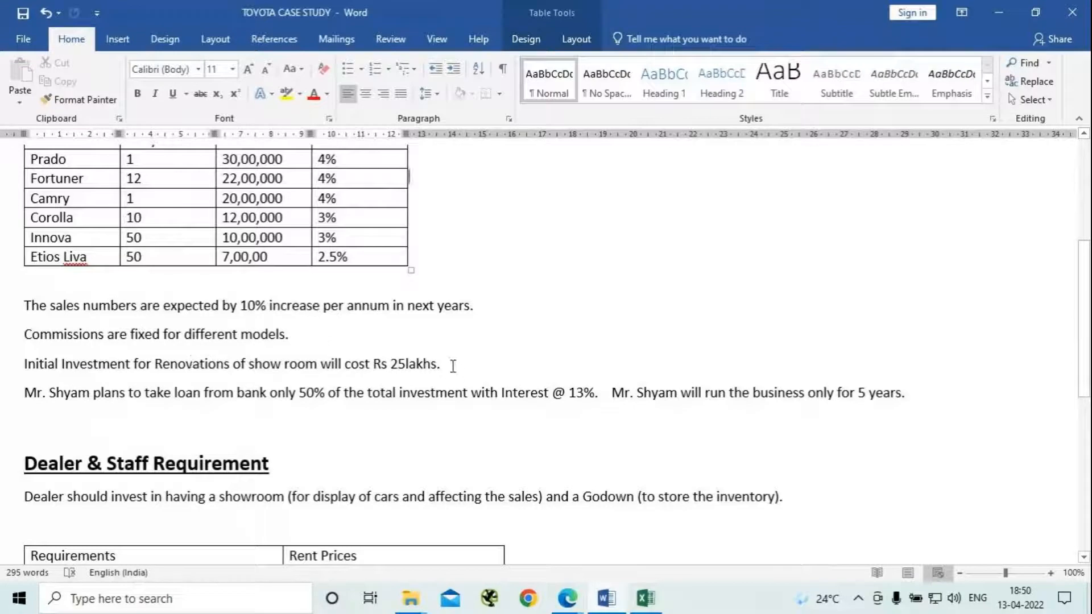
{"action": "key", "text": "alt+Tab"}
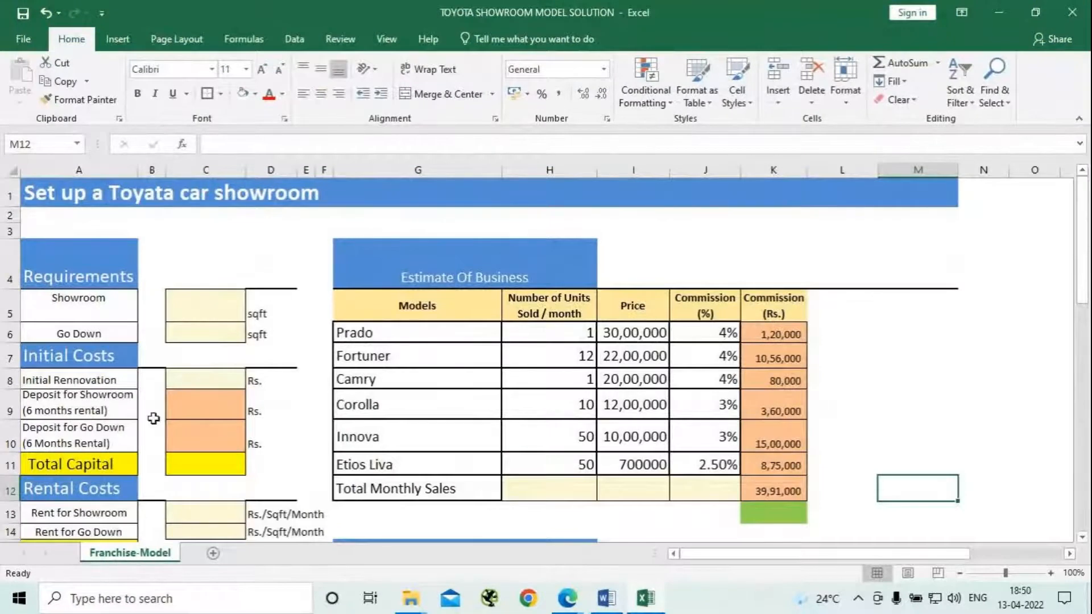
{"action": "left_click", "coordinate": [199, 377]}
{"action": "type", "text": "25"}
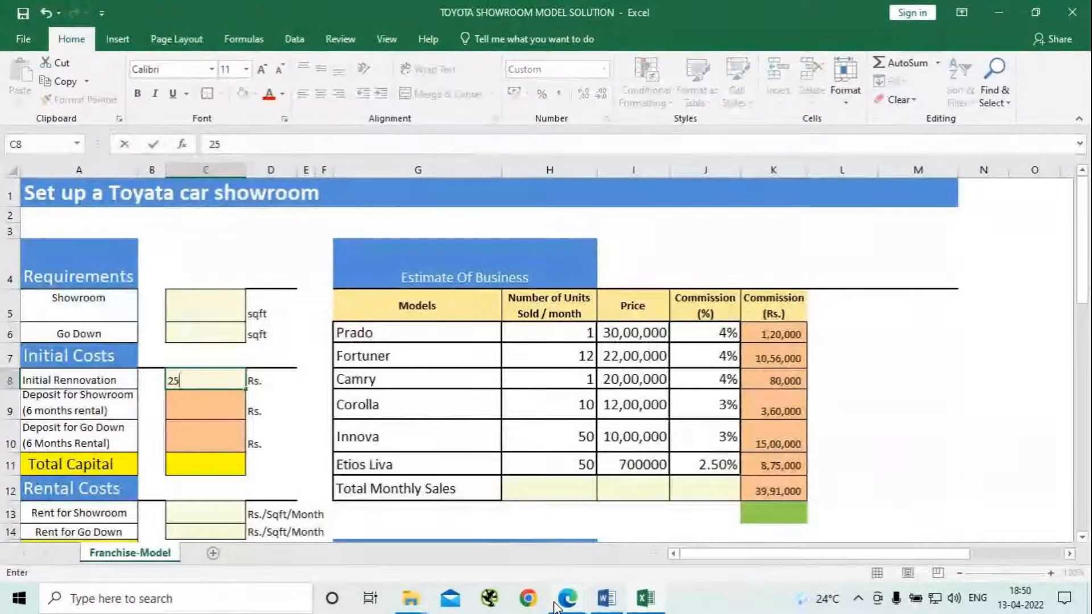
{"action": "type", "text": ",00,0000000"}
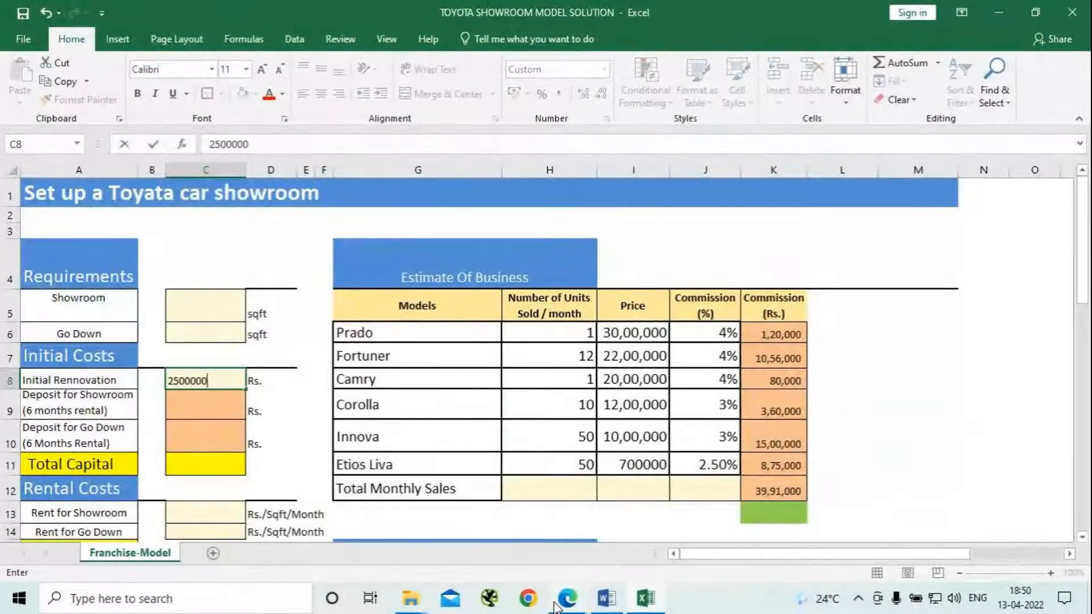
{"action": "key", "text": "Return"}
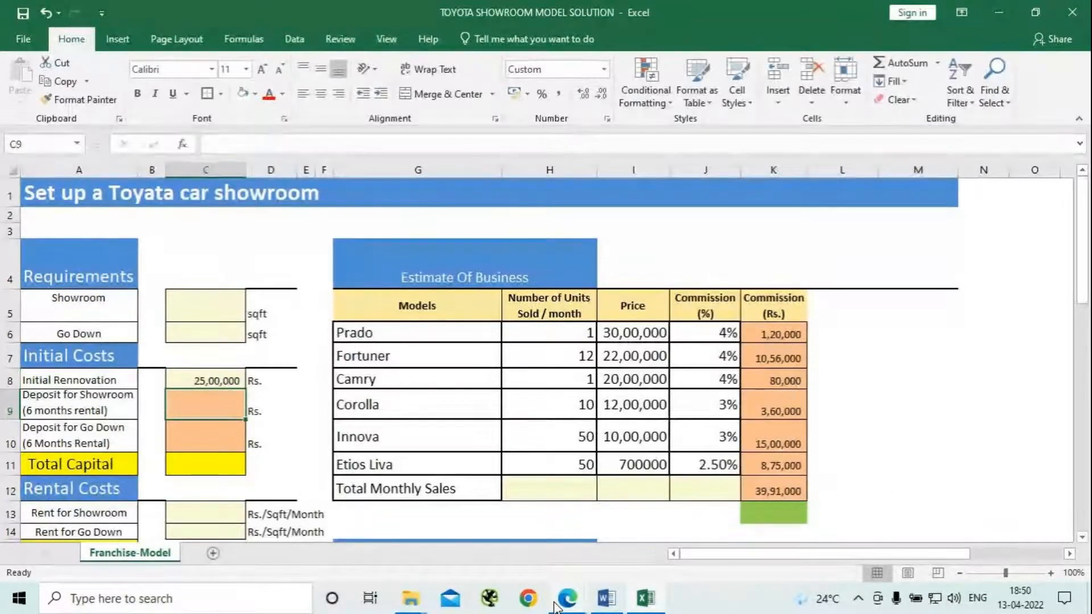
Look up the showroom area in the Word case study's requirements table and enter 15000 sqft in C5
{"action": "left_click", "coordinate": [563, 601]}
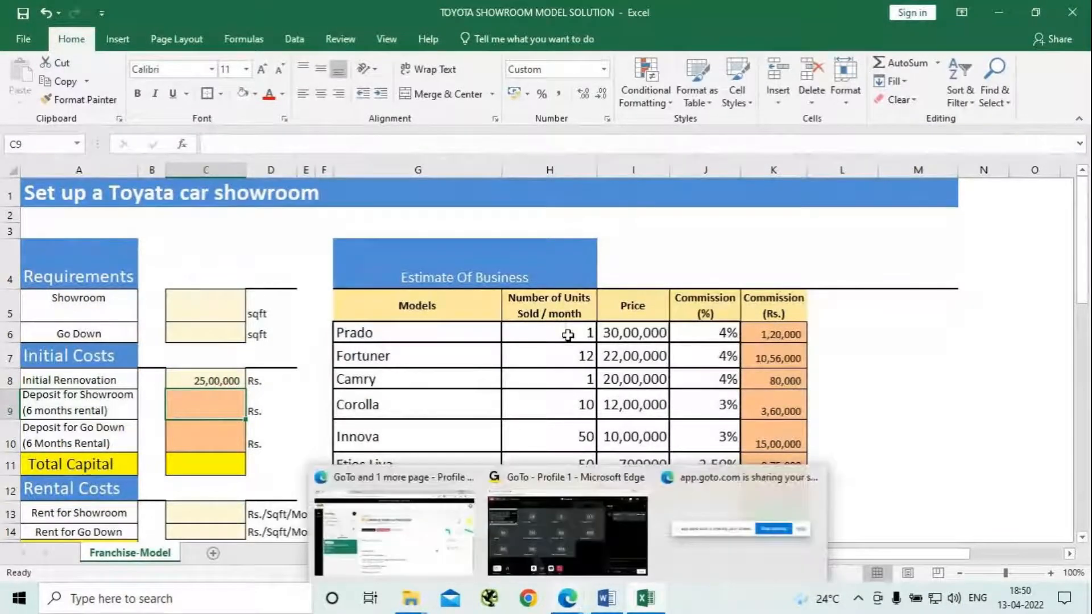
{"action": "left_click", "coordinate": [203, 300]}
{"action": "left_click", "coordinate": [606, 599]}
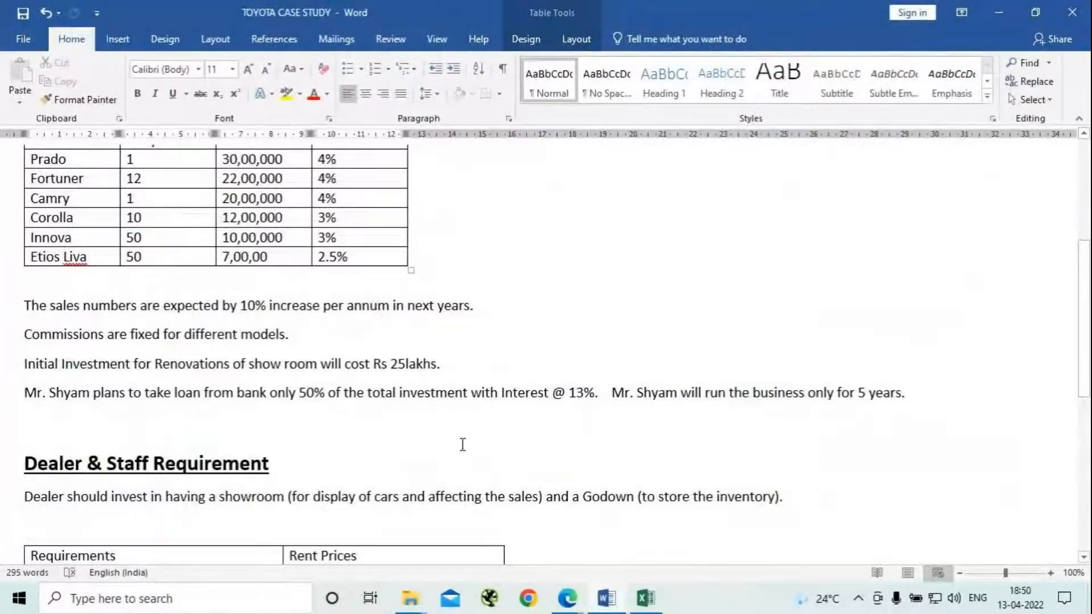
{"action": "scroll", "coordinate": [462, 445], "scroll_direction": "down", "scroll_amount": 3}
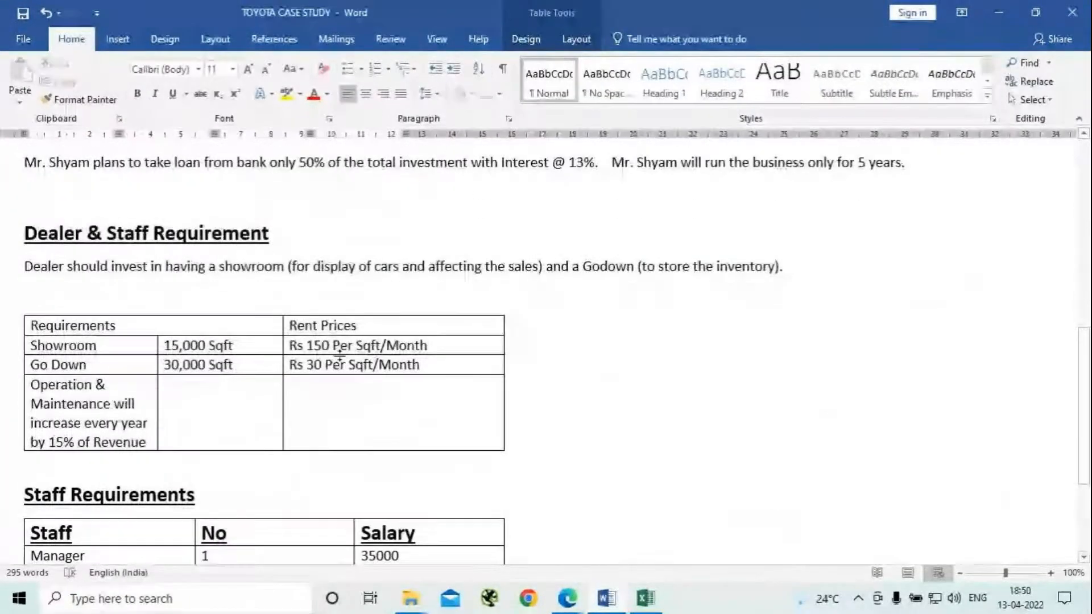
{"action": "key", "text": "alt+Tab"}
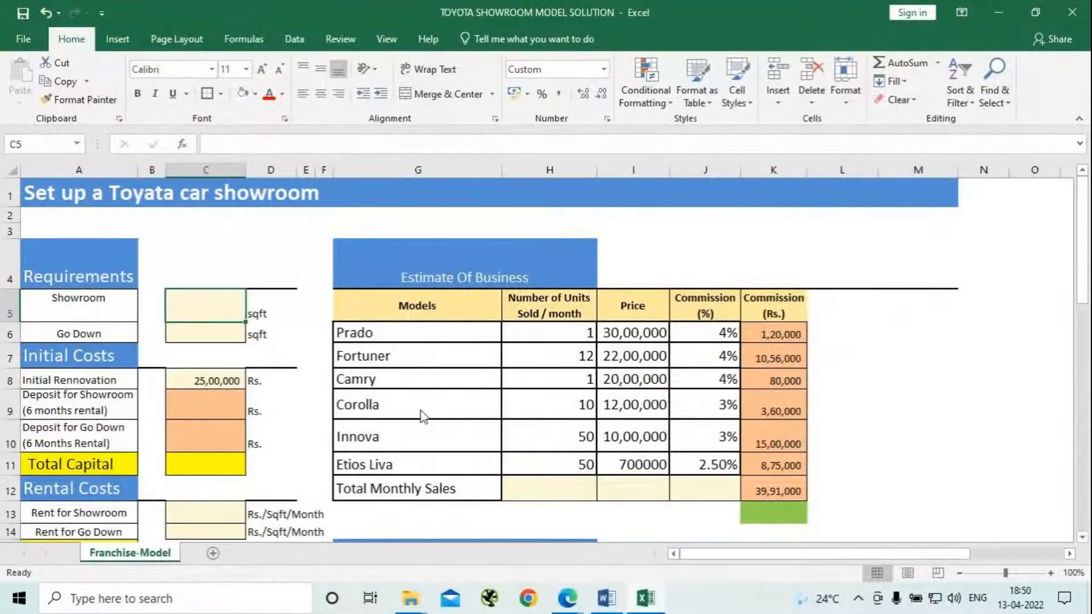
{"action": "key", "text": "alt+Tab"}
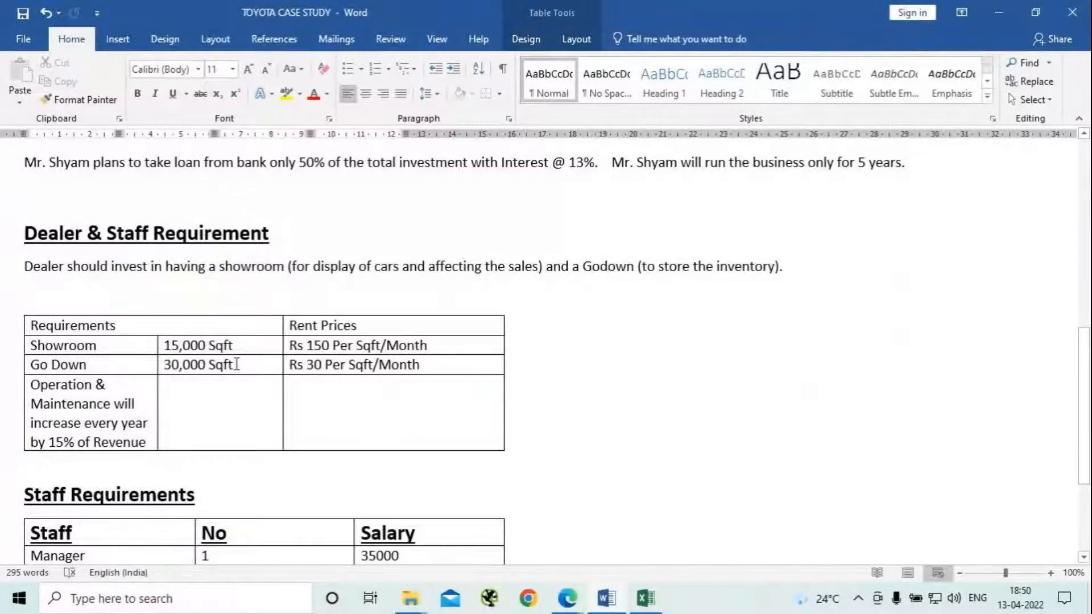
{"action": "key", "text": "alt+Tab"}
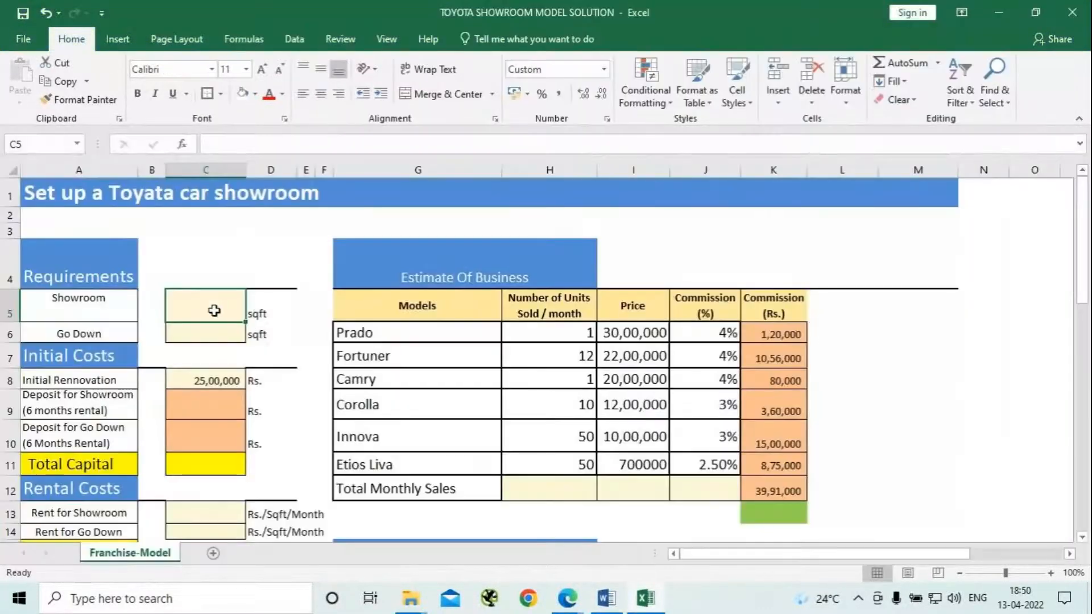
{"action": "type", "text": "15000"}
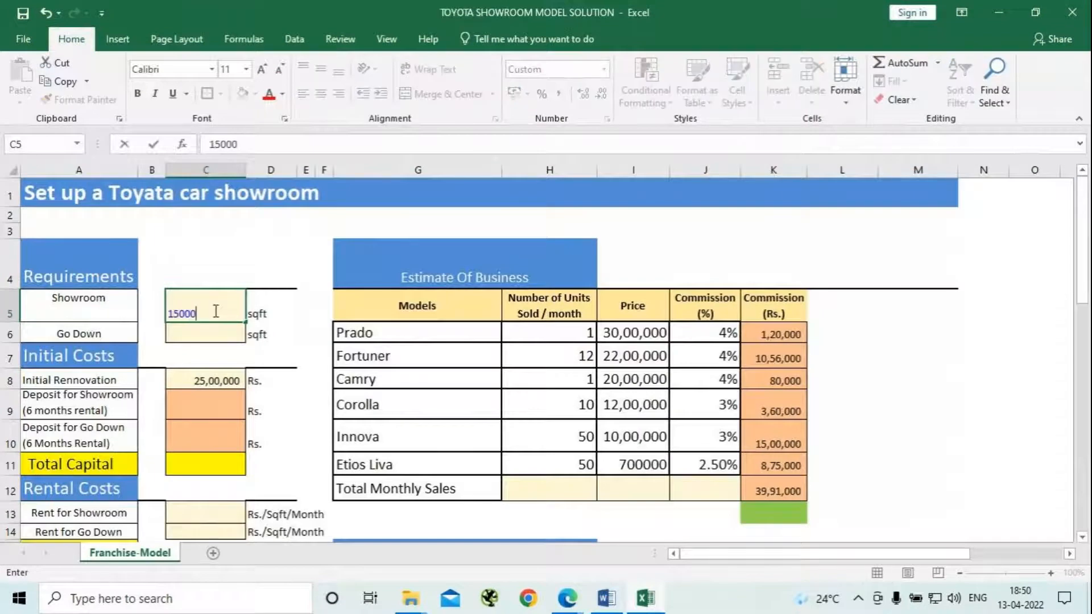
{"action": "key", "text": "Return"}
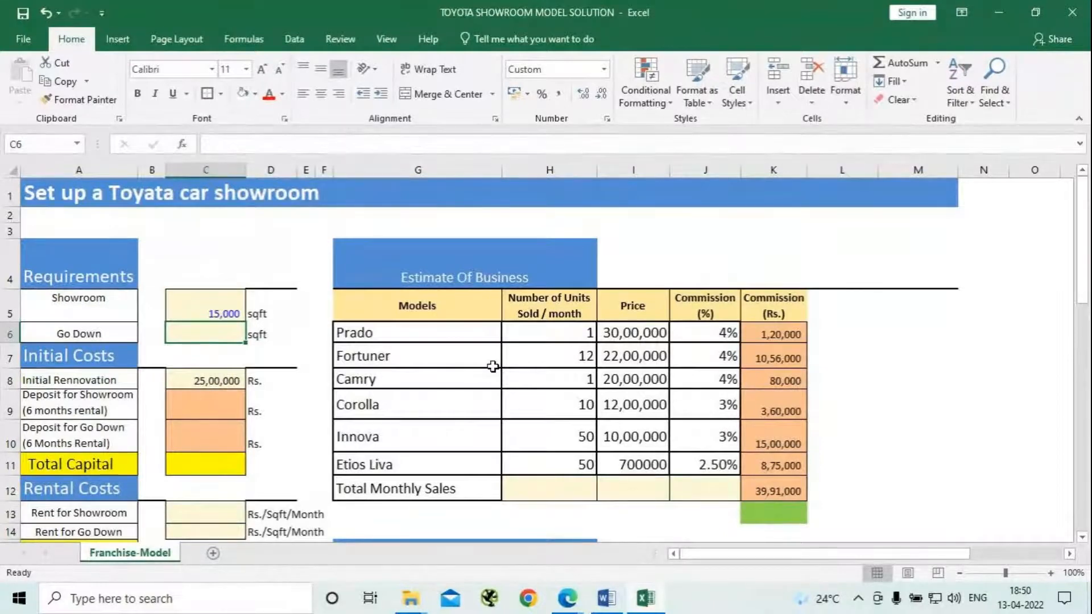
Check the Go Down area in the Word case study and enter 30000 sqft in C6
{"action": "key", "text": "alt+Tab"}
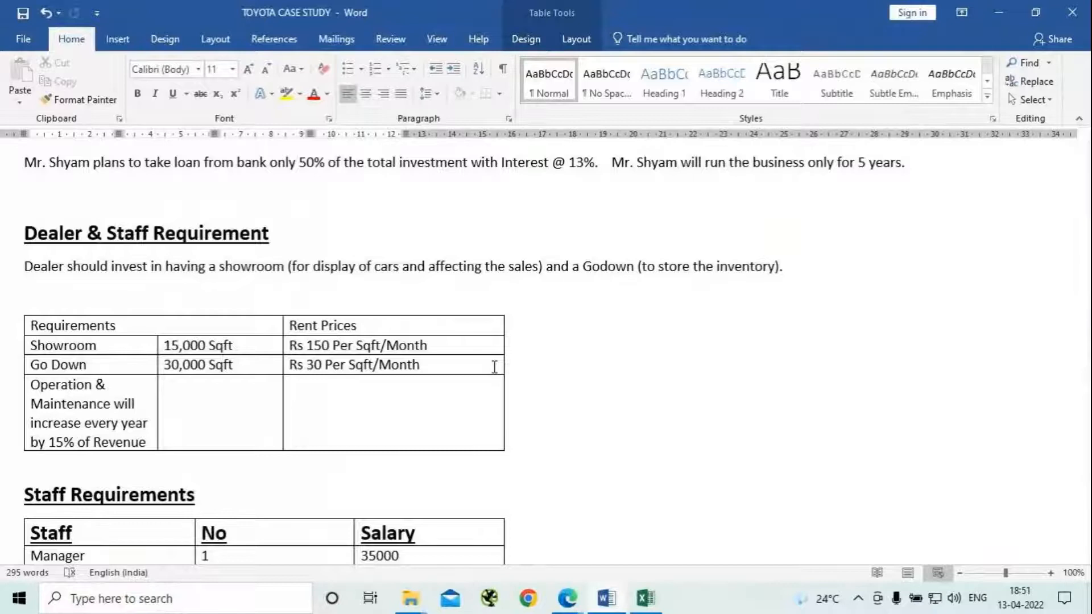
{"action": "key", "text": "alt+Tab"}
{"action": "type", "text": "30000"}
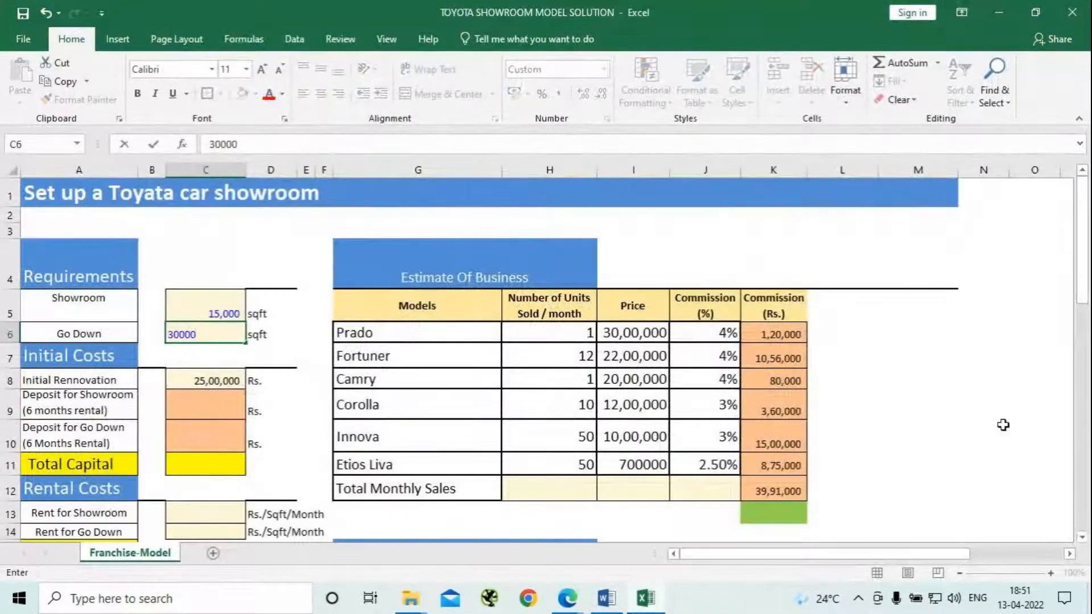
{"action": "left_click", "coordinate": [892, 348]}
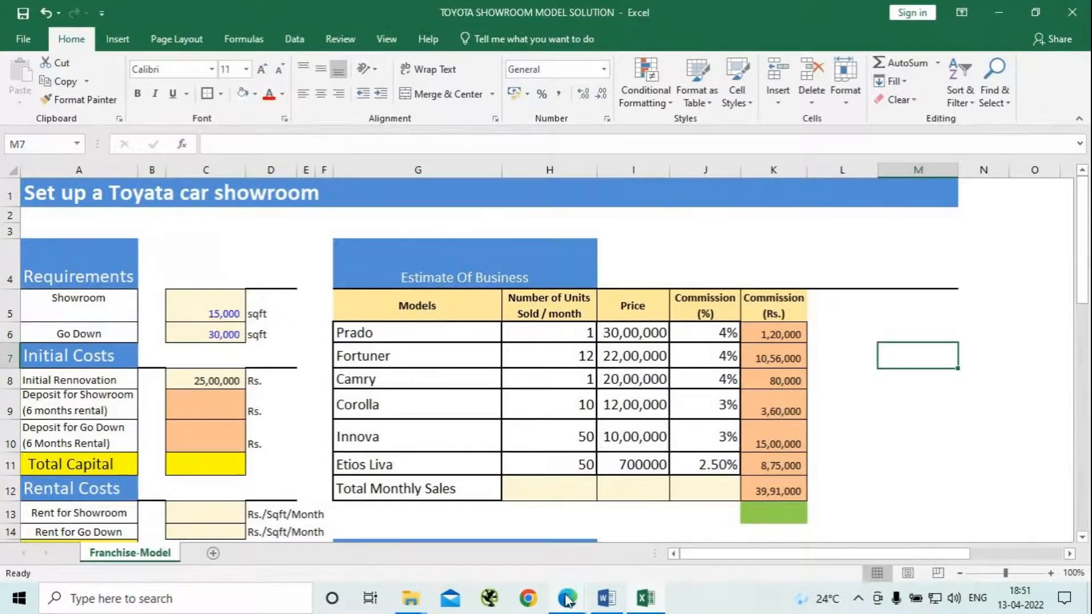
{"action": "mouse_move", "coordinate": [563, 601]}
{"action": "left_click", "coordinate": [631, 580]}
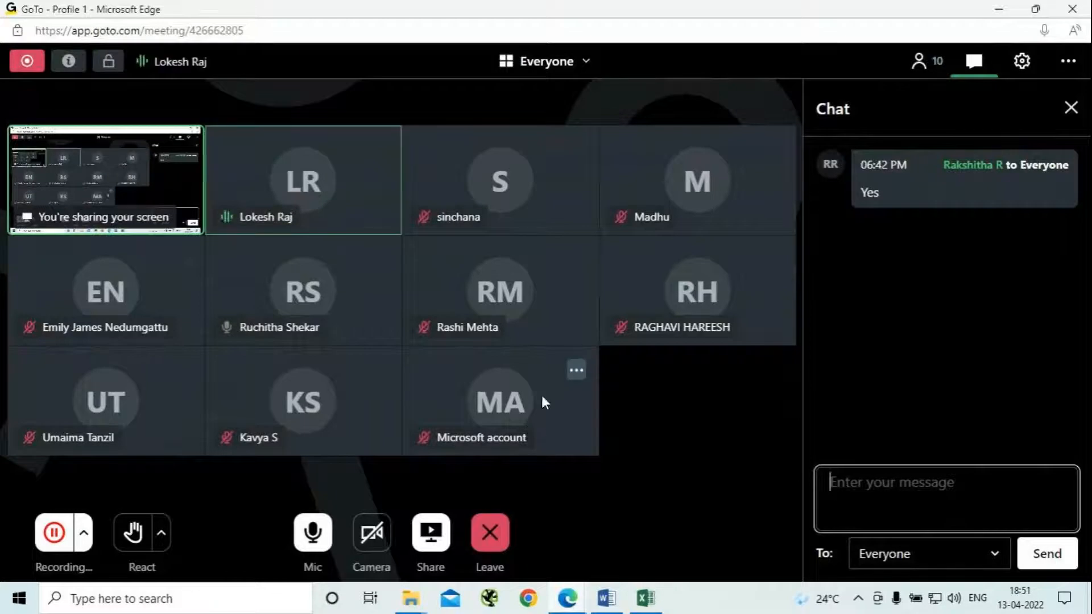
{"action": "left_click", "coordinate": [425, 438]}
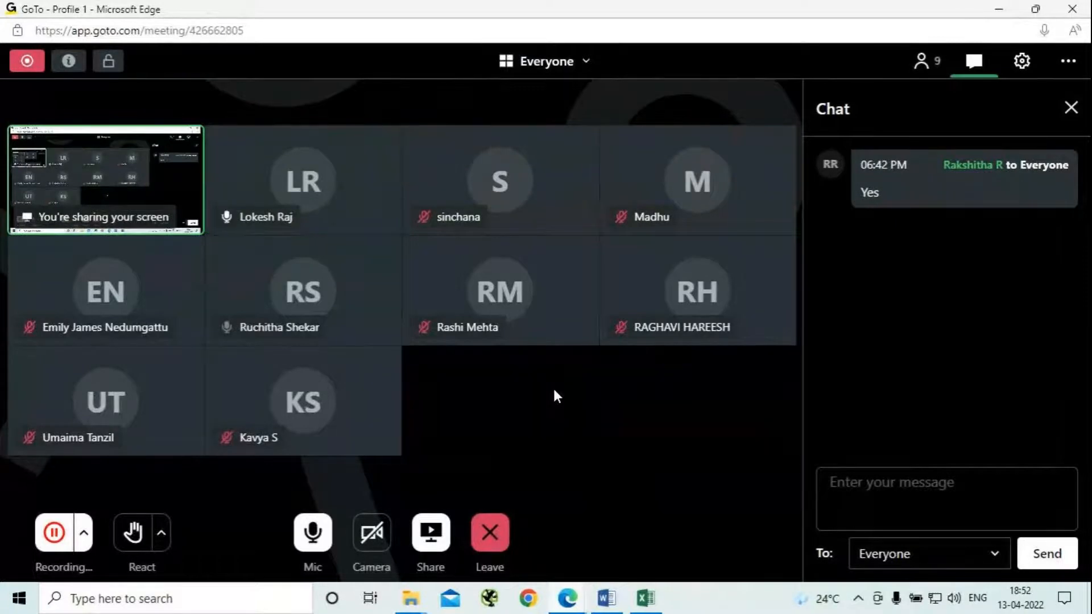
{"action": "key", "text": "alt+Tab"}
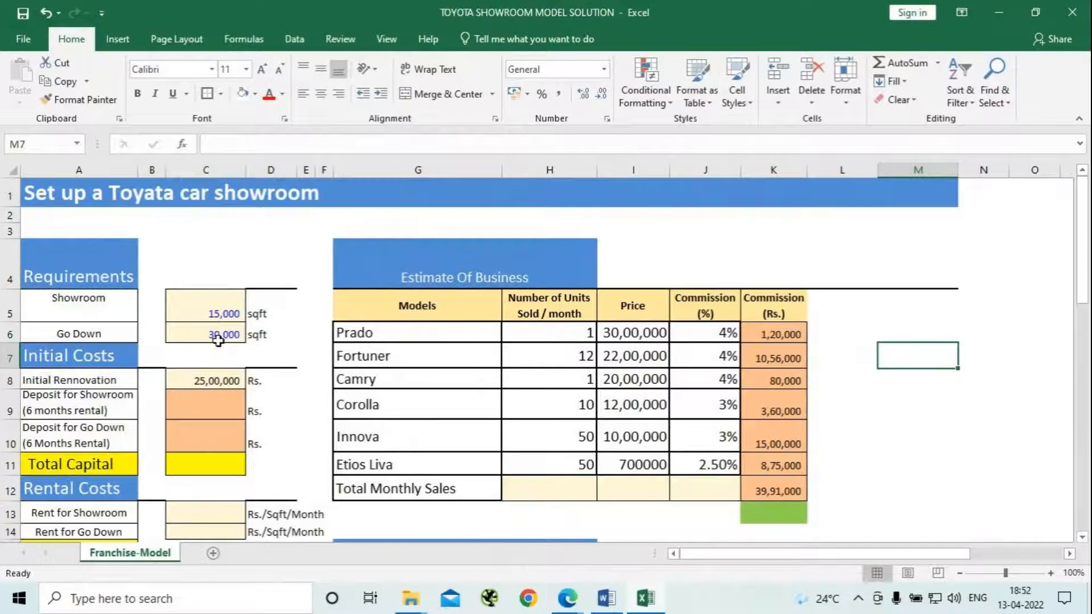
Look up the showroom rent in the Word case study and enter =150*15000*6 as the six-month Deposit for Showroom in C9
{"action": "left_click", "coordinate": [198, 394]}
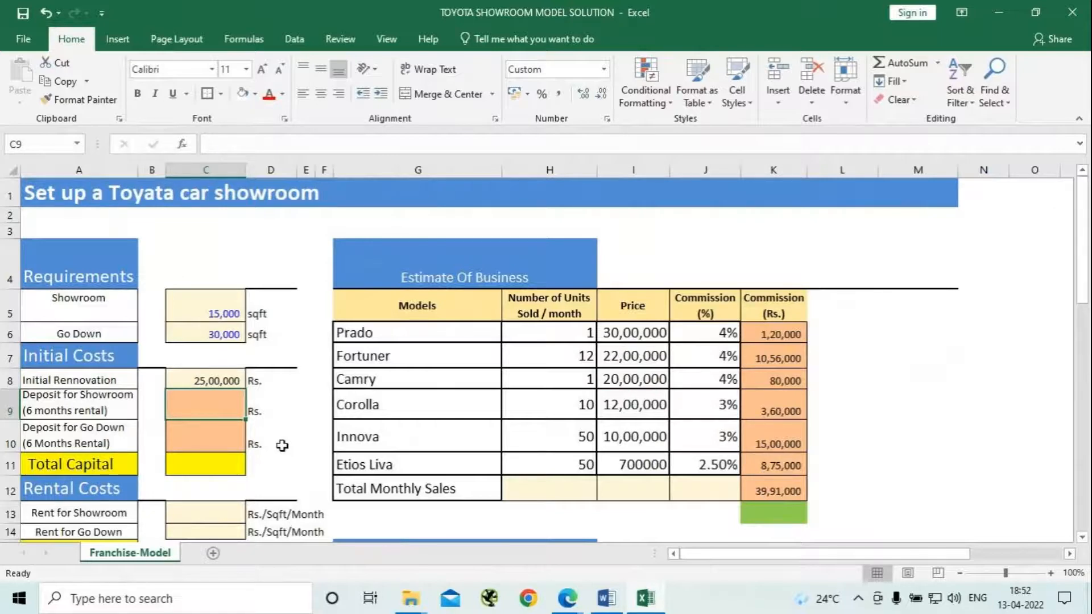
{"action": "key", "text": "alt+Tab"}
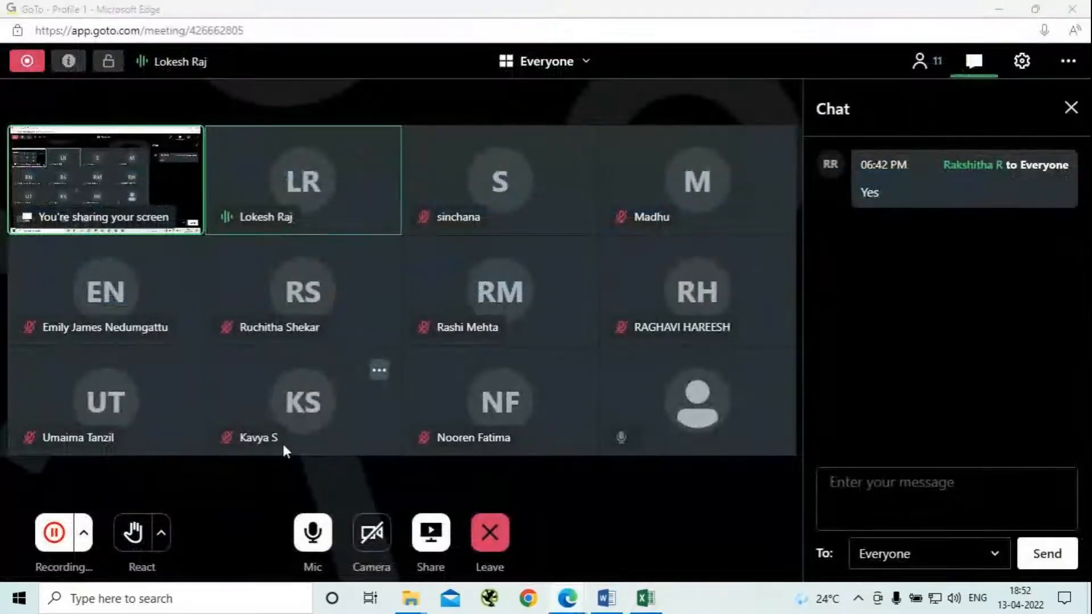
{"action": "key", "text": "alt+Tab"}
{"action": "key", "text": "alt+Tab"}
{"action": "key", "text": "Tab"}
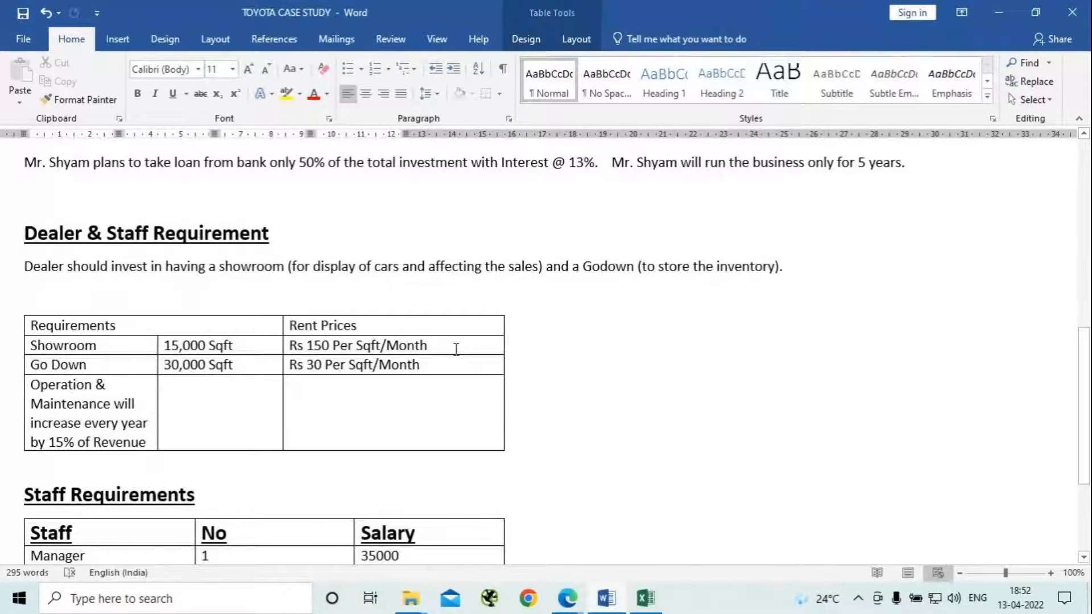
{"action": "key", "text": "alt+Tab"}
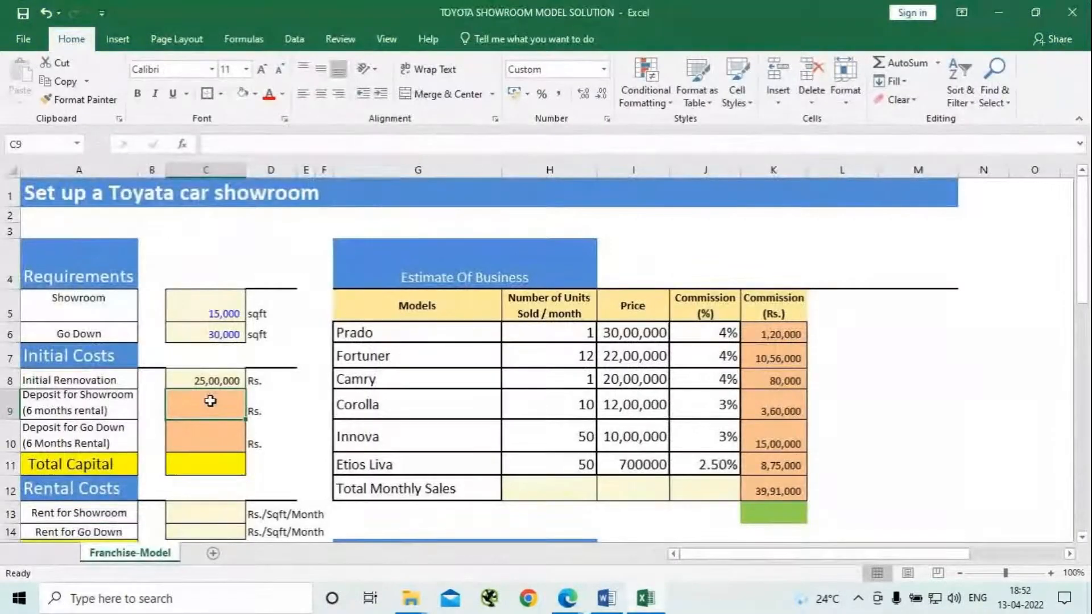
{"action": "type", "text": "=150*15"}
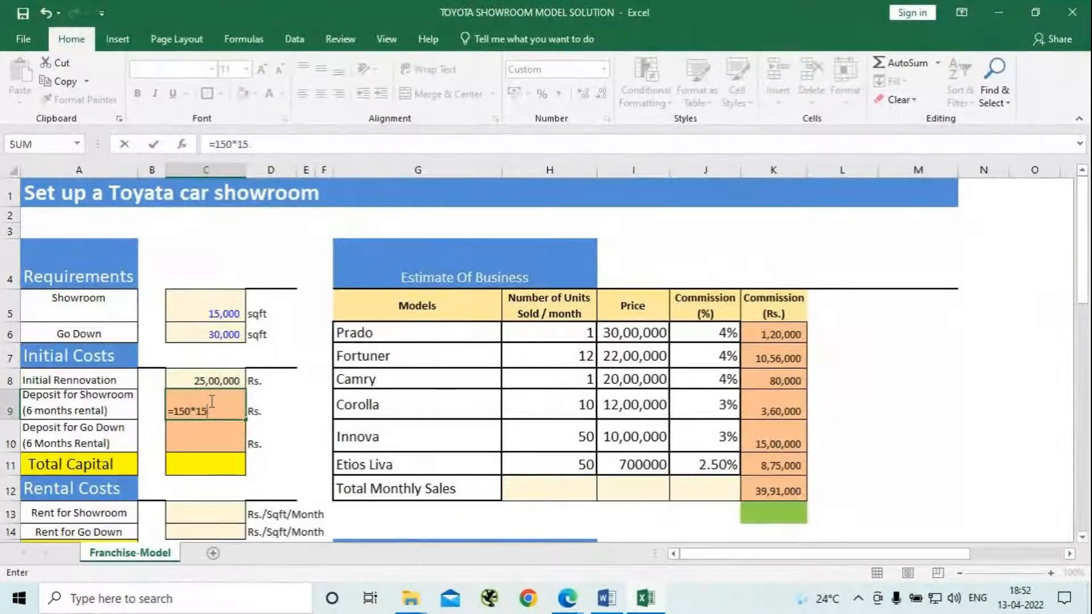
{"action": "type", "text": "000*6"}
{"action": "key", "text": "Return"}
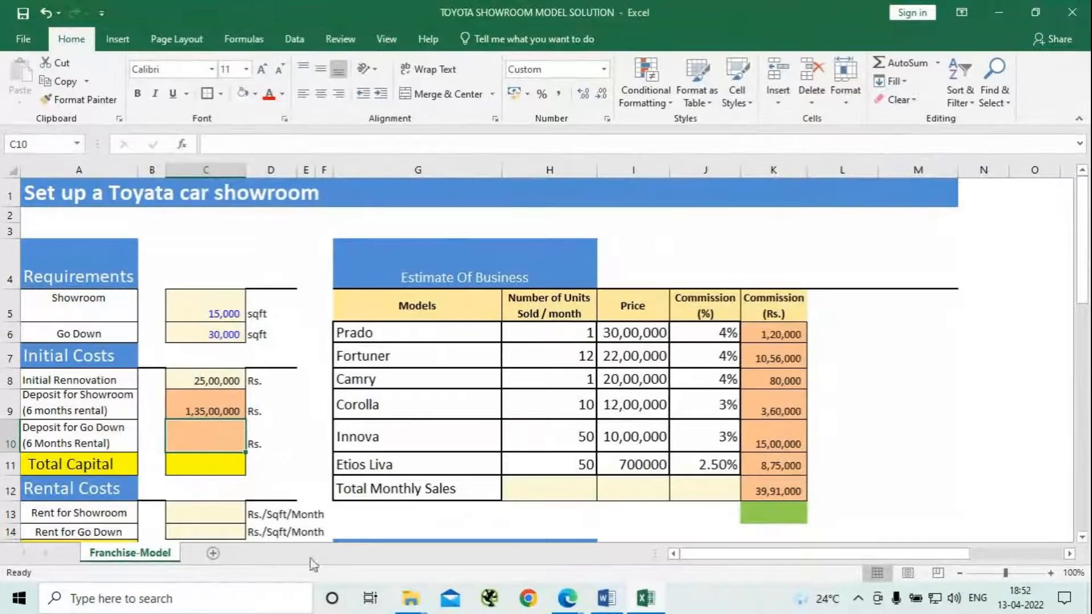
Check the Go Down rent in the Word case study and enter =30*30000*6 as the Deposit for Go Down in C10
{"action": "mouse_move", "coordinate": [406, 608]}
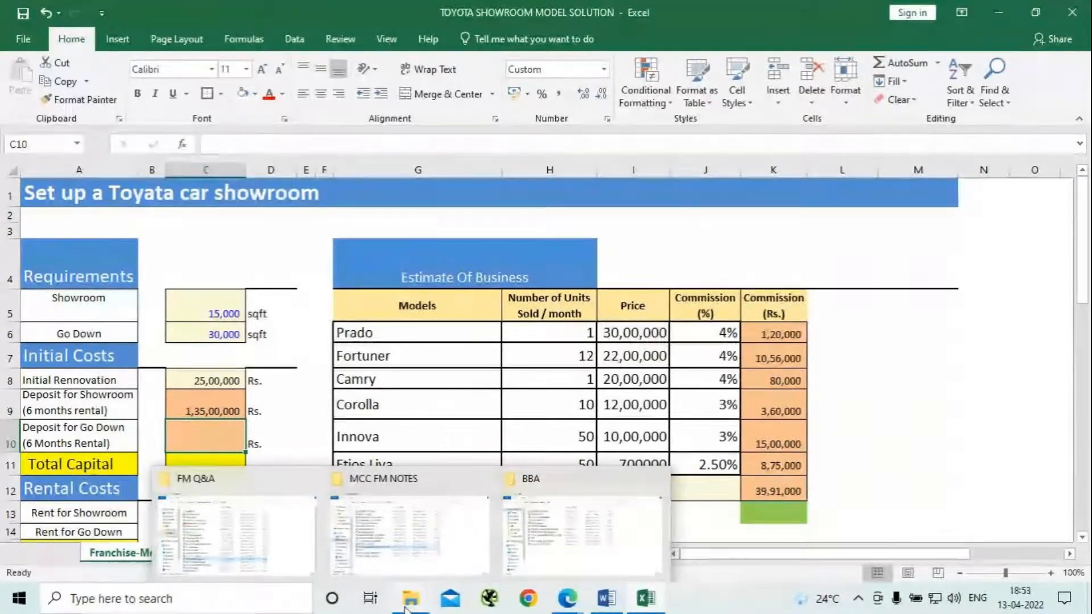
{"action": "key", "text": "alt+Tab"}
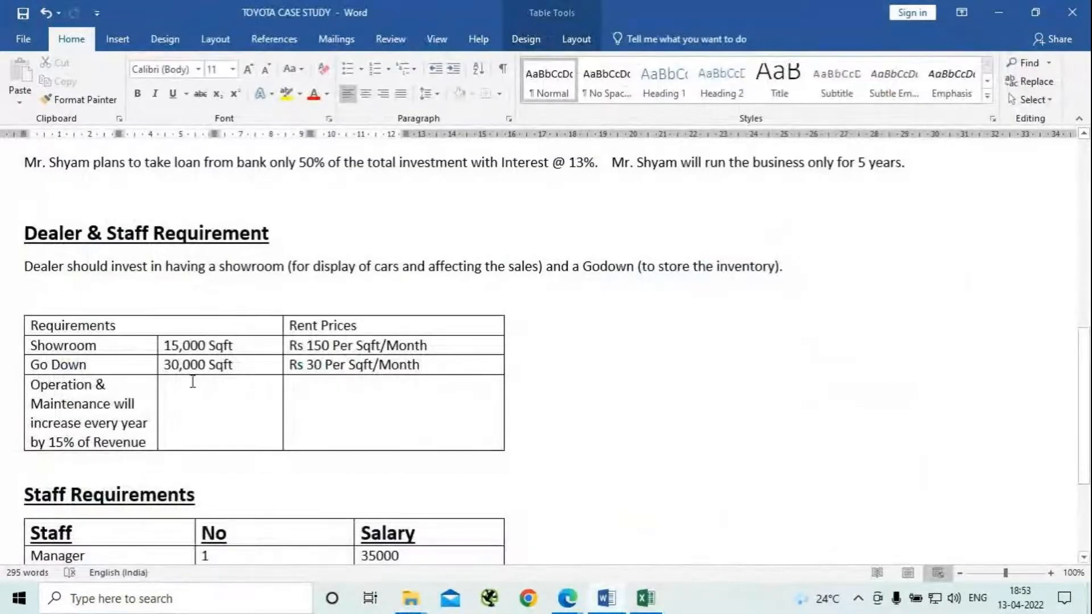
{"action": "key", "text": "alt+Tab"}
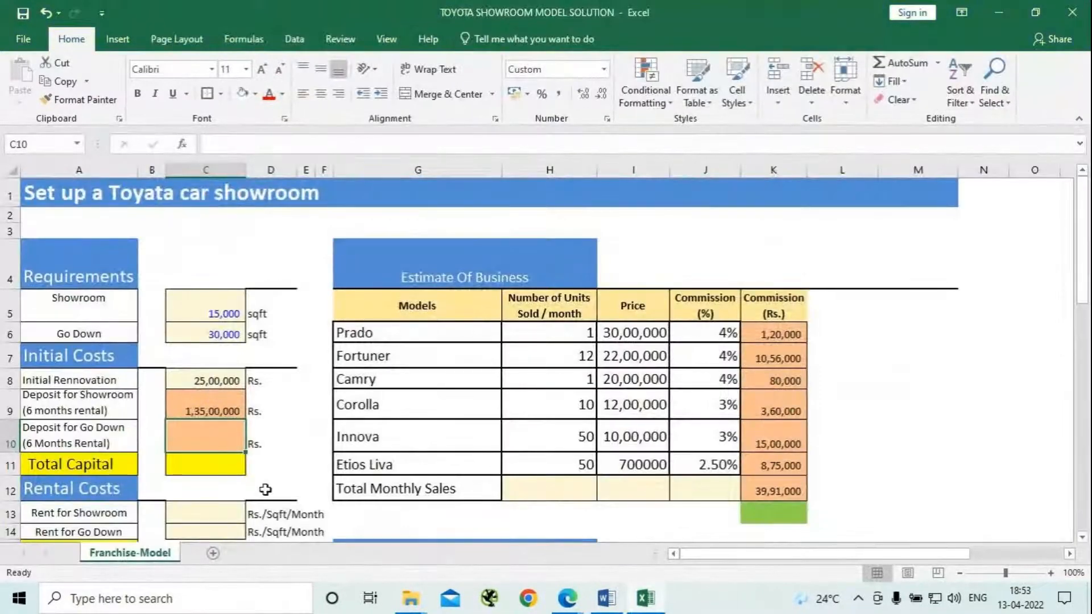
{"action": "type", "text": "=30"}
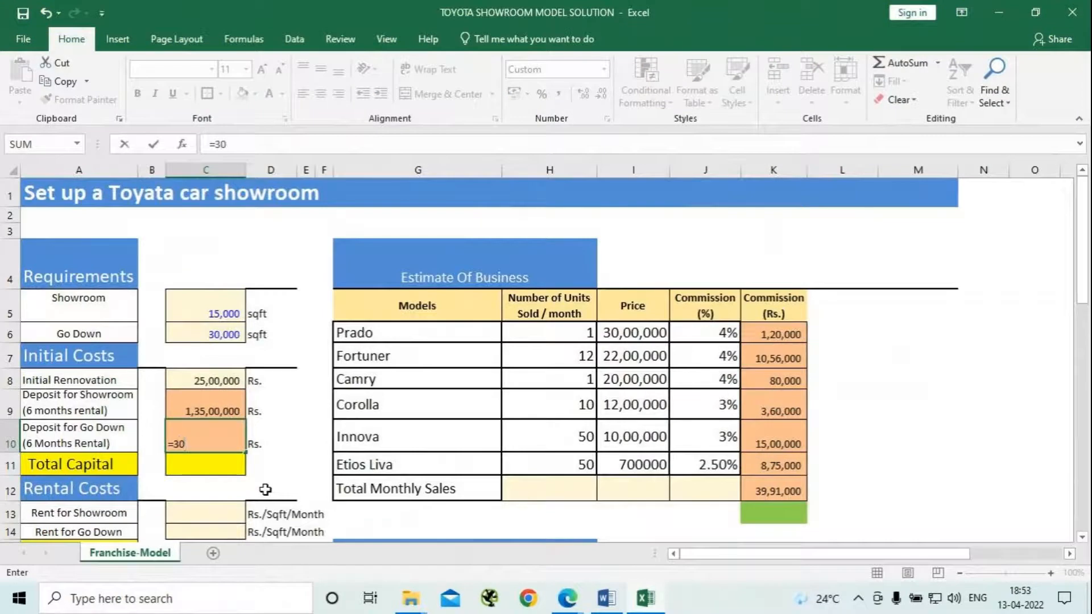
{"action": "type", "text": "*30000"}
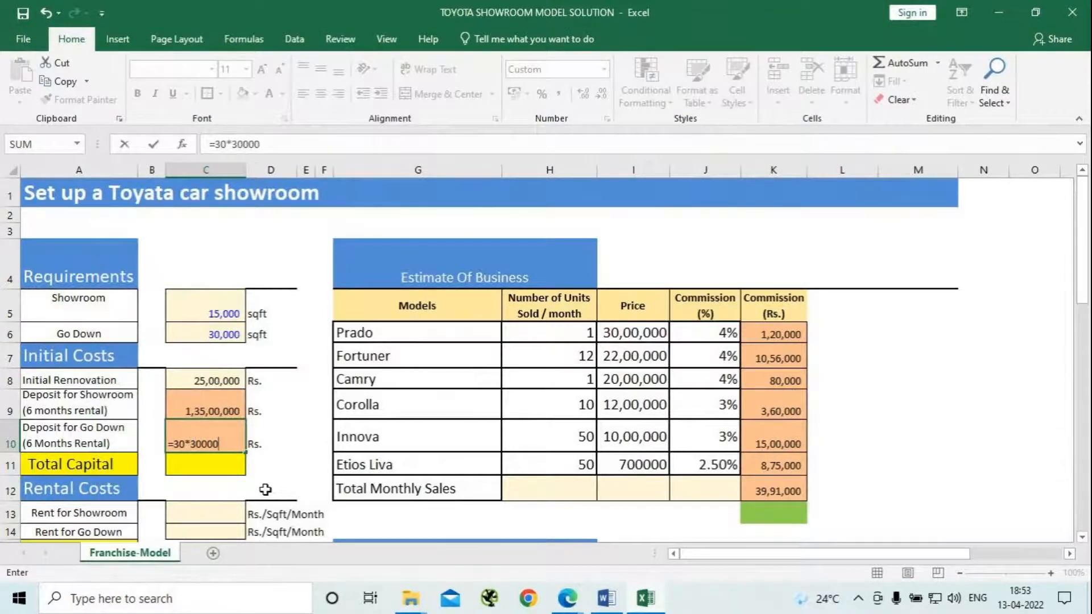
{"action": "type", "text": "*6"}
{"action": "key", "text": "Return"}
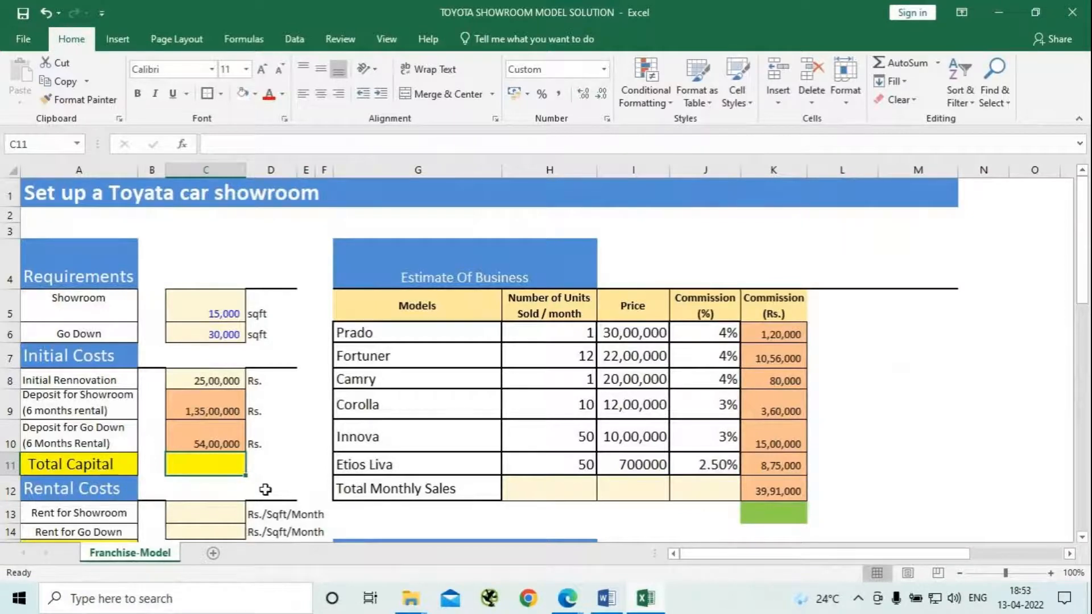
Calculate Total Capital in C11 with =SUM(C8:C10)
{"action": "type", "text": "="}
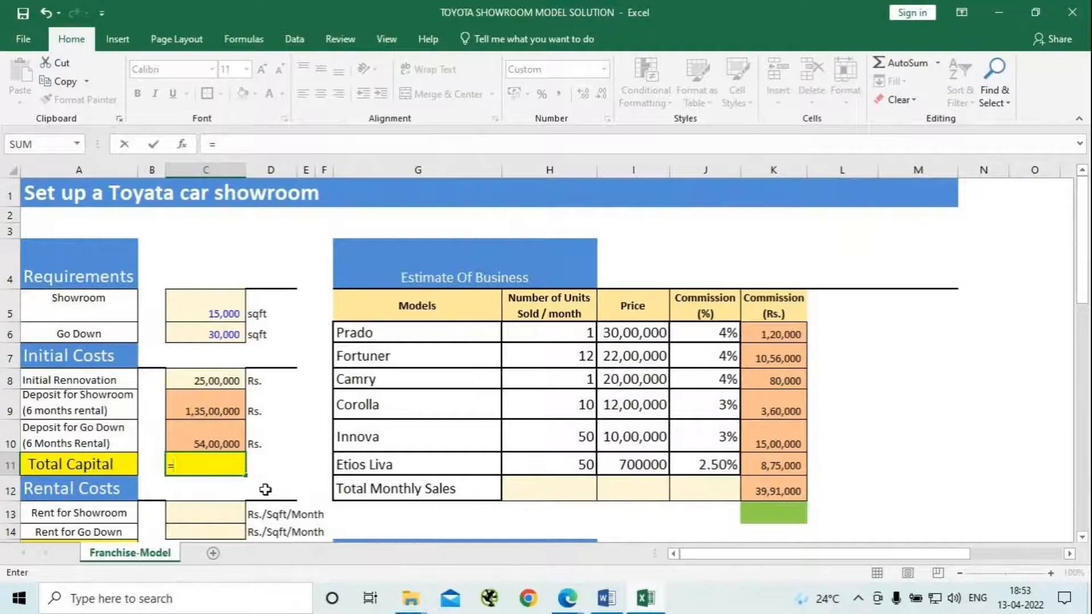
{"action": "type", "text": "sum"}
{"action": "key", "text": "Tab"}
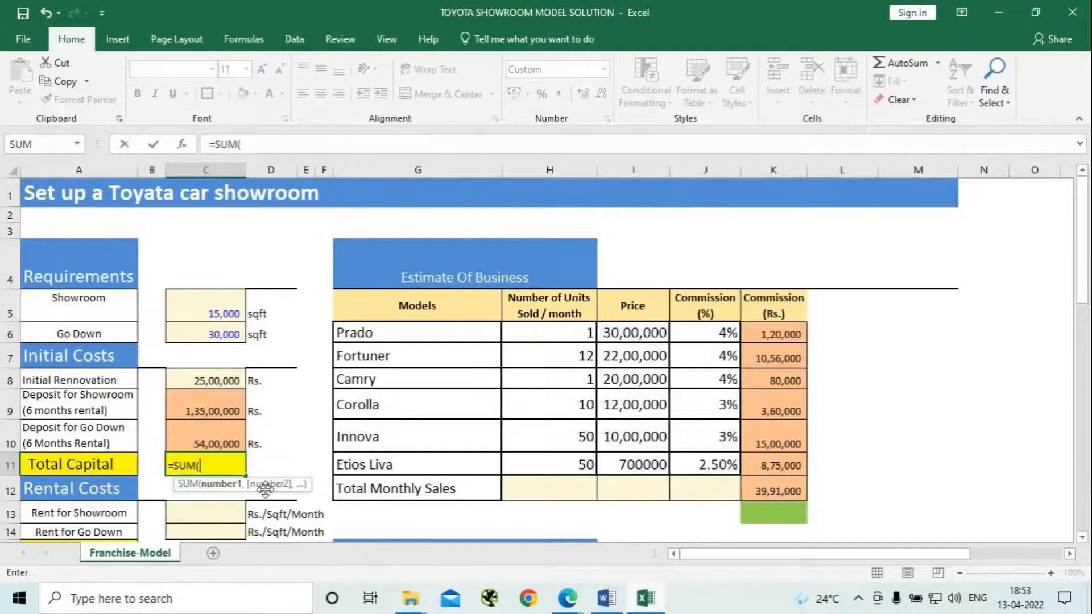
{"action": "left_click", "coordinate": [220, 387]}
{"action": "left_click_drag", "start_coordinate": [221, 388], "coordinate": [222, 438]}
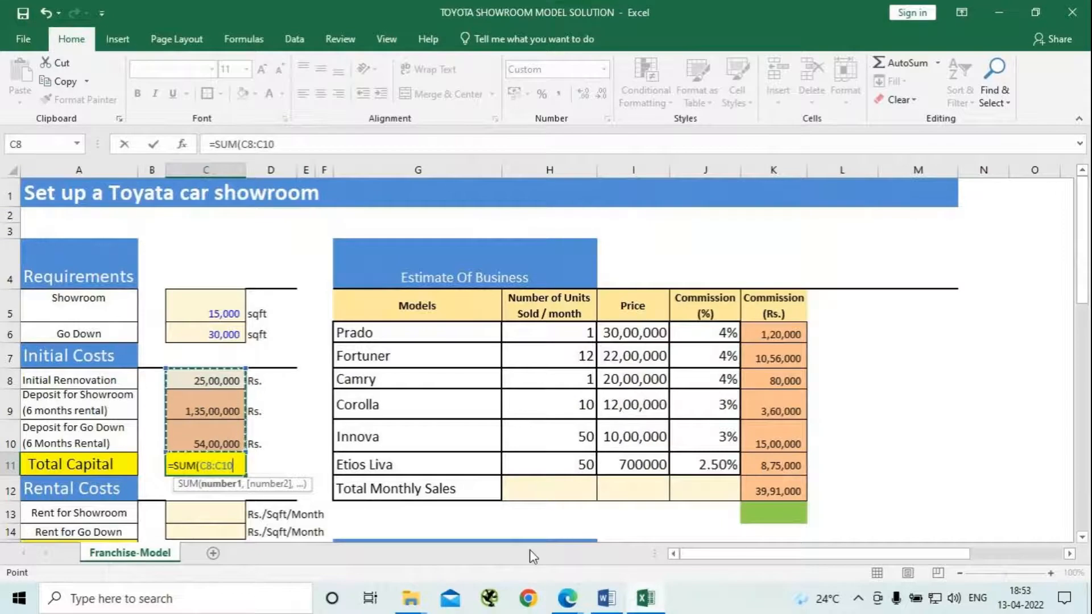
{"action": "type", "text": ")"}
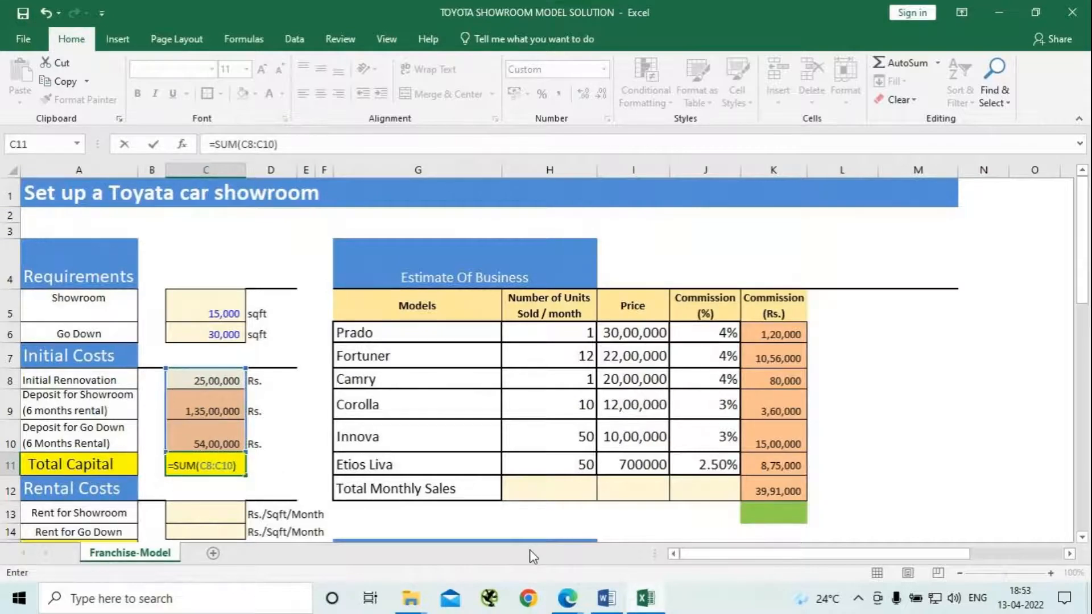
{"action": "key", "text": "Return"}
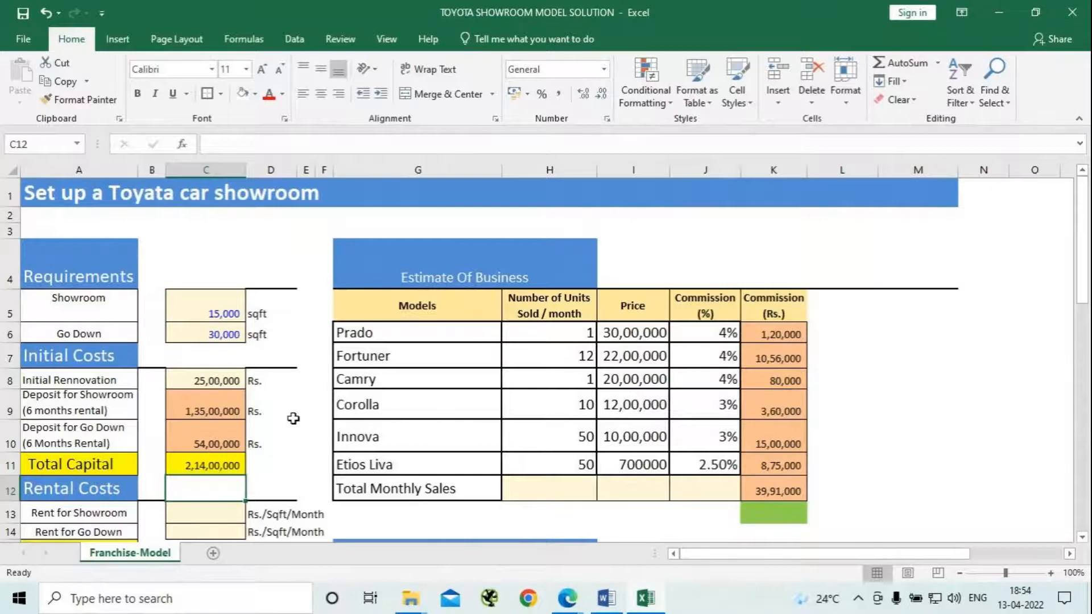
Enter the rental costs per sqft per month: 150 for the showroom in C13 and 30 for the Go Down in C14
{"action": "scroll", "coordinate": [293, 418], "scroll_direction": "down", "scroll_amount": 2}
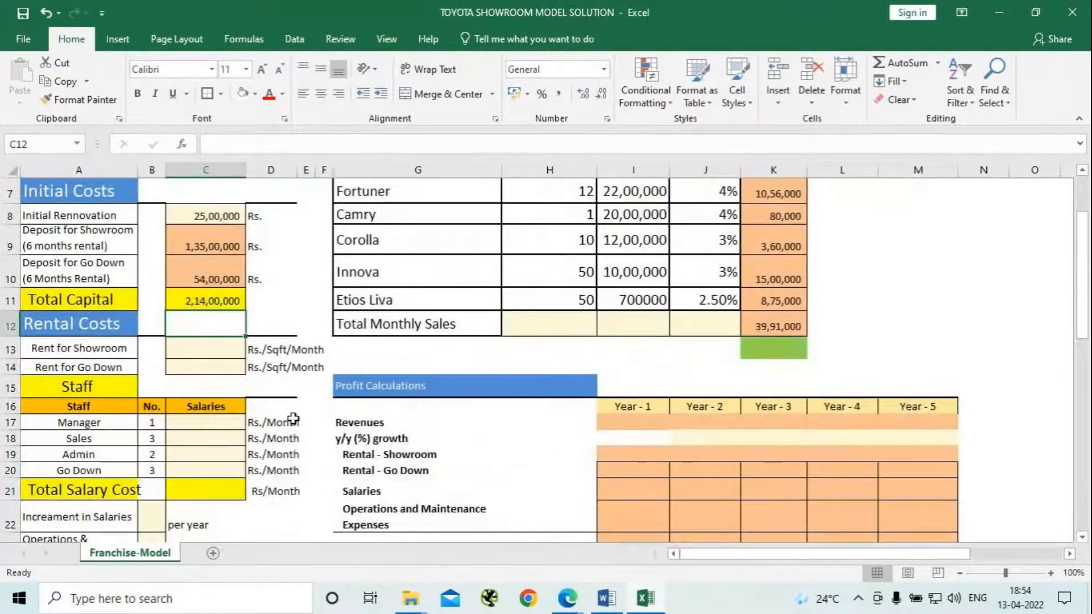
{"action": "left_click", "coordinate": [195, 353]}
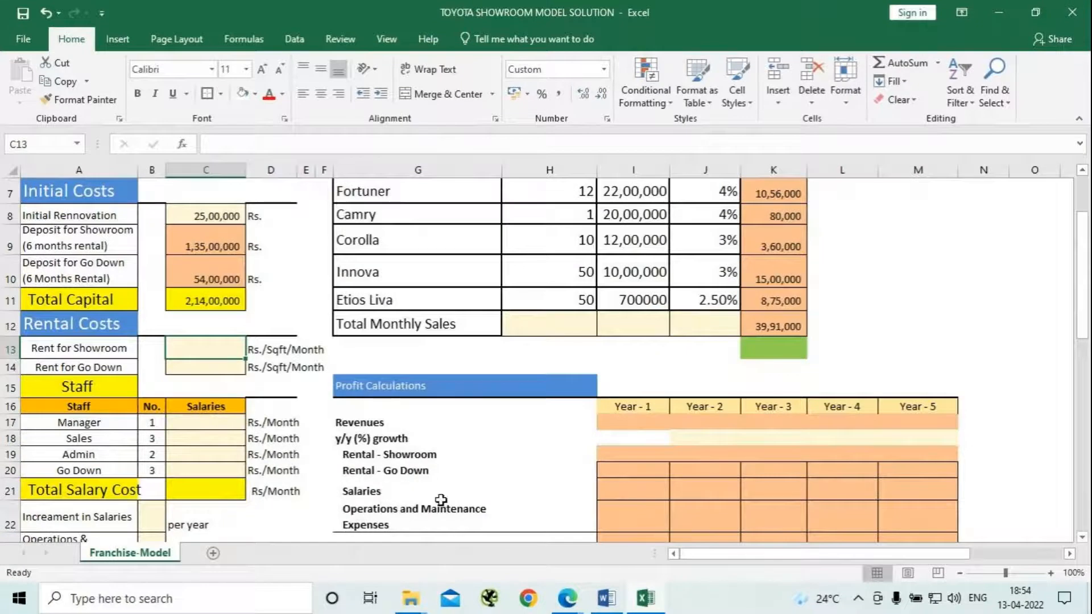
{"action": "type", "text": "150"}
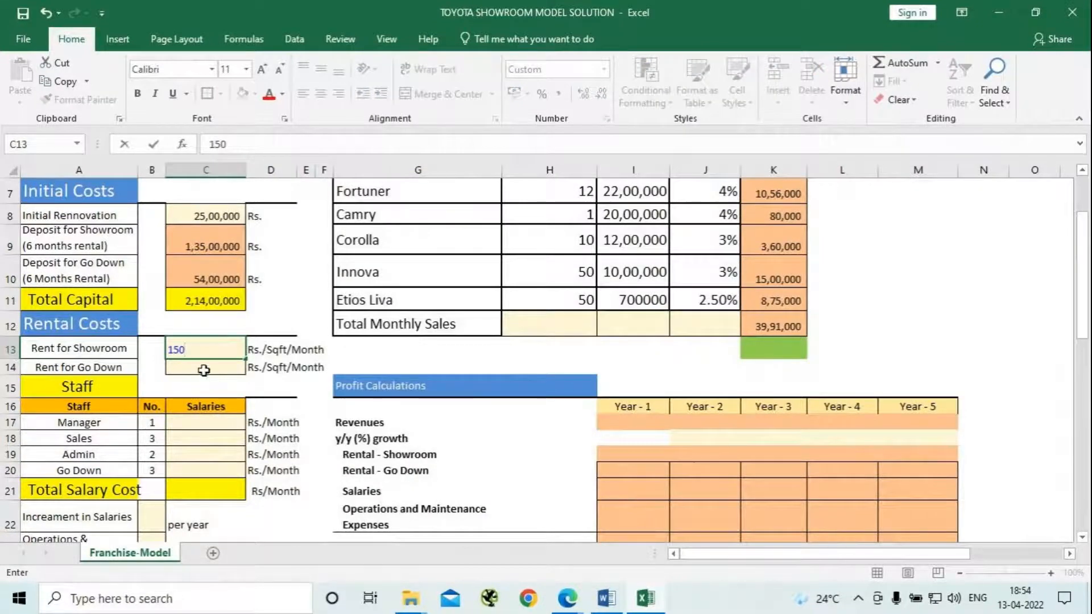
{"action": "left_click", "coordinate": [204, 370]}
{"action": "type", "text": "30"}
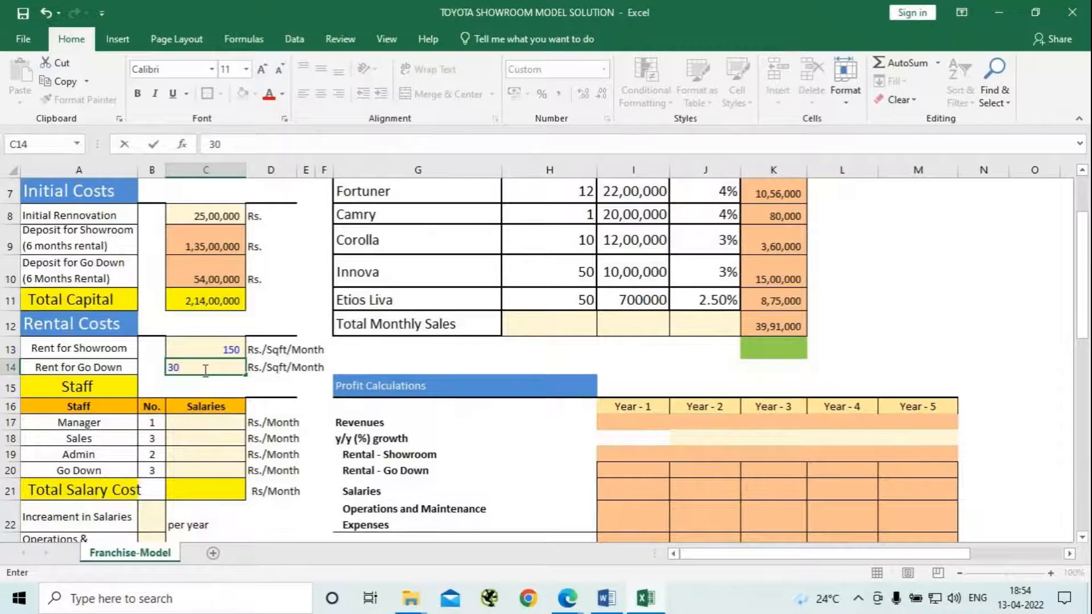
{"action": "left_click", "coordinate": [233, 389]}
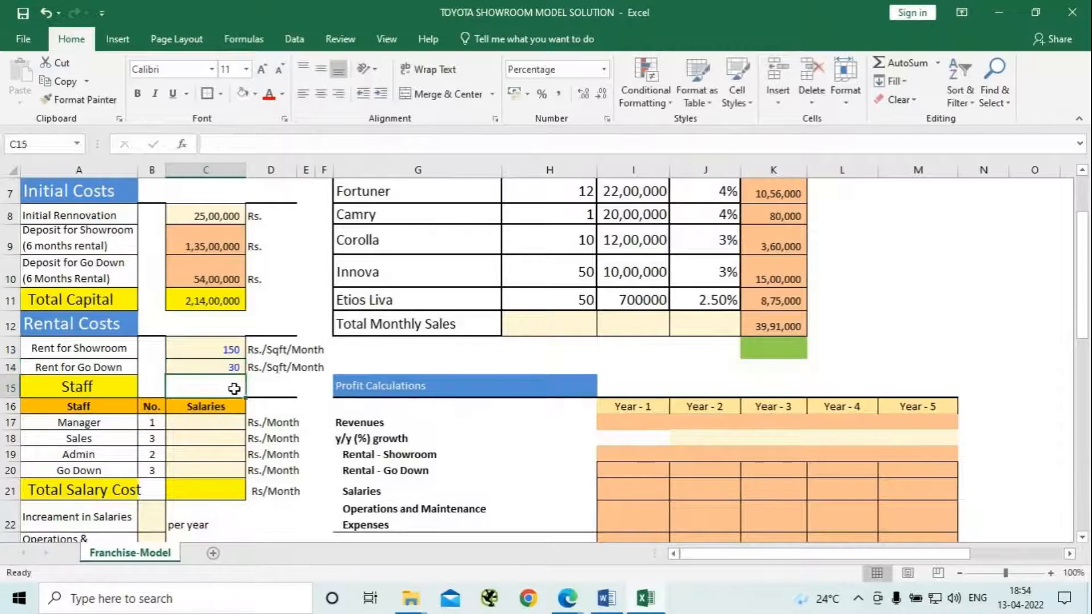
Copy the four staff salaries from the Word case study's Staff Requirements table and paste them into the Salaries column starting at C17
{"action": "left_click", "coordinate": [215, 422]}
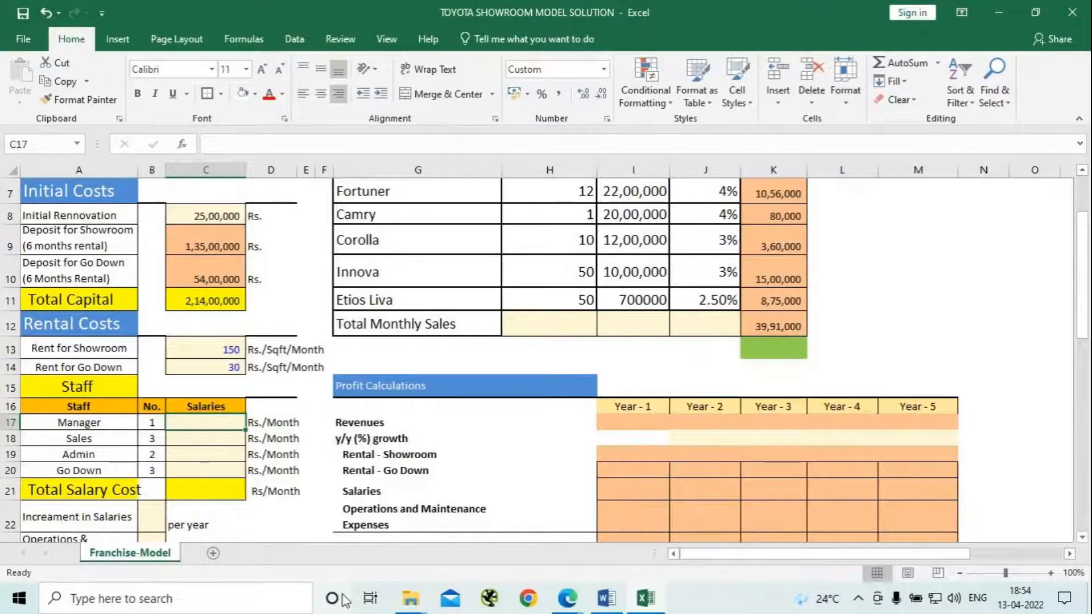
{"action": "key", "text": "alt+Tab"}
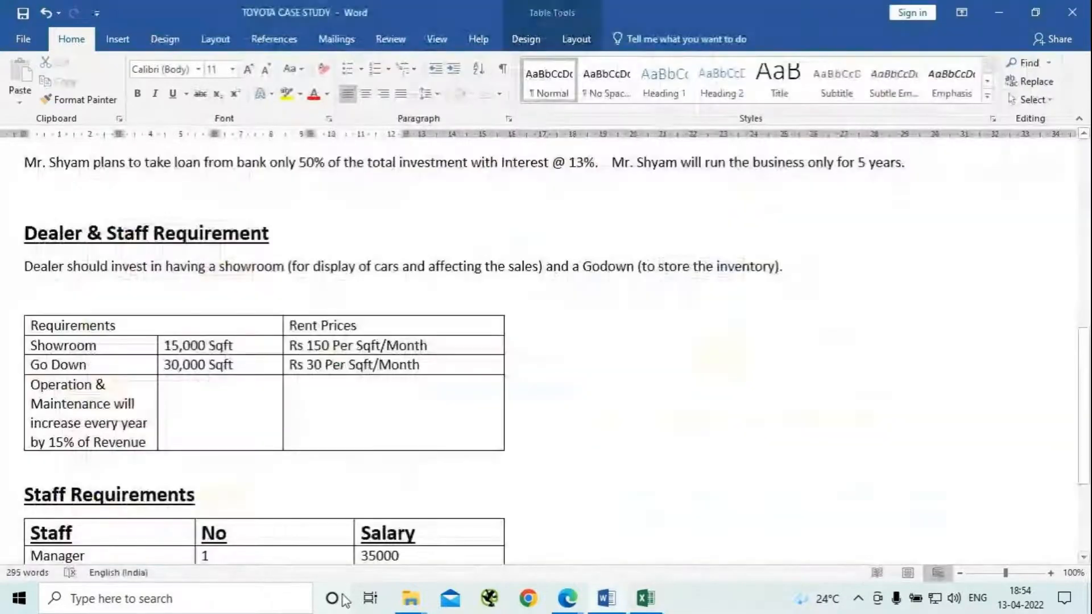
{"action": "scroll", "coordinate": [373, 422], "scroll_direction": "down", "scroll_amount": 5}
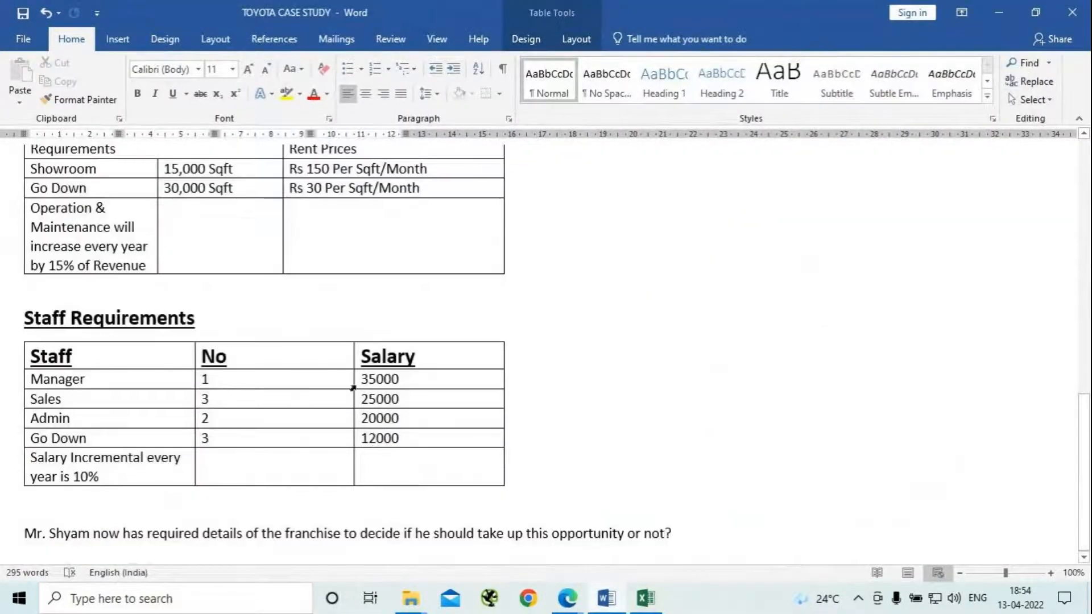
{"action": "left_click_drag", "start_coordinate": [364, 379], "coordinate": [402, 438]}
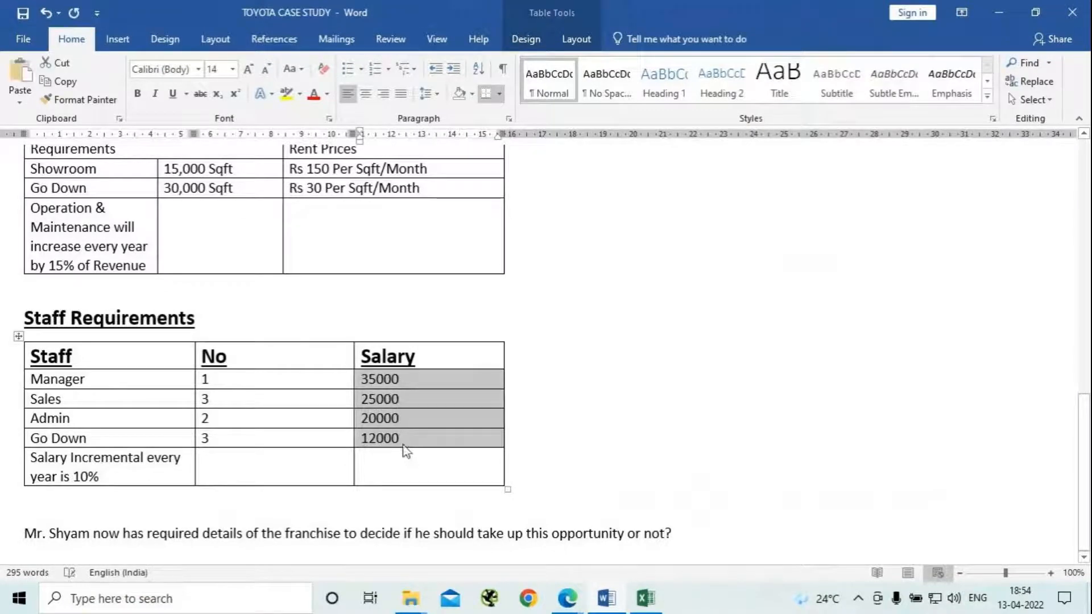
{"action": "key", "text": "alt+Tab"}
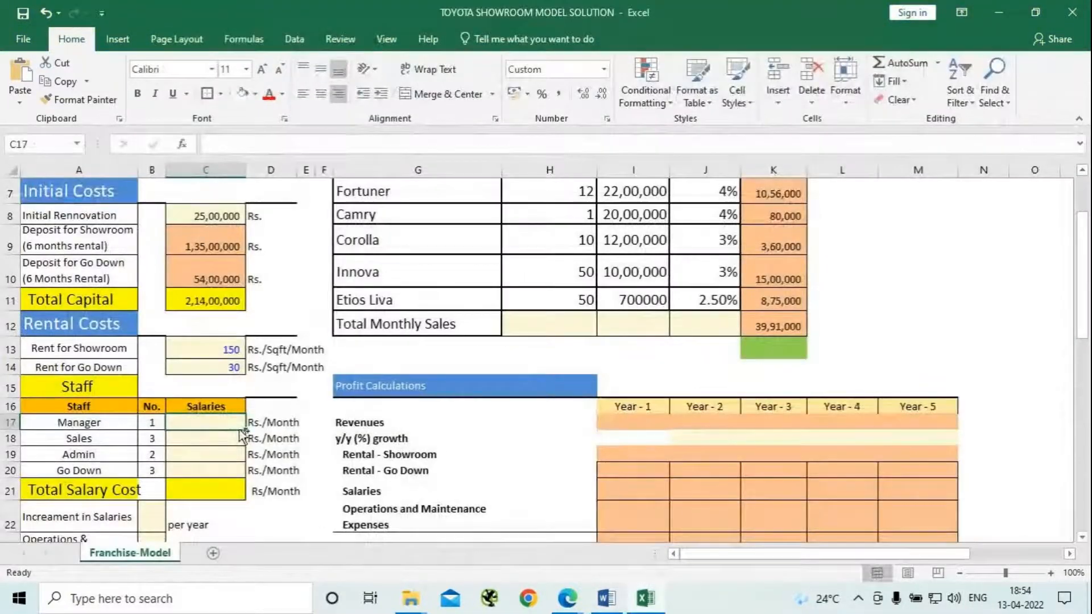
{"action": "key", "text": "ctrl+v"}
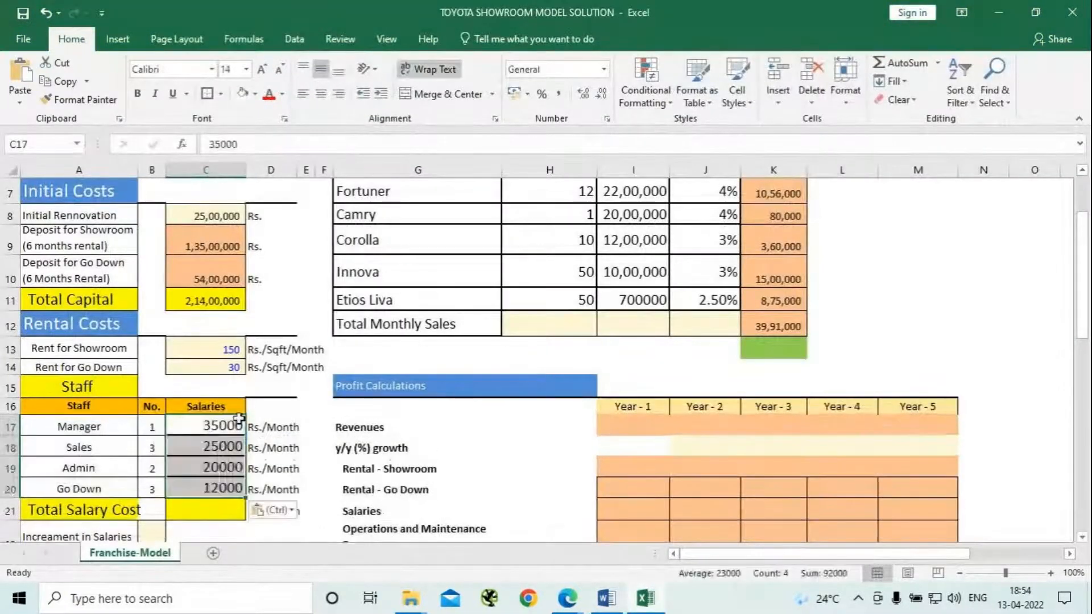
{"action": "left_click", "coordinate": [280, 408]}
Change the Manager salary in C17 to the formula =1*35000, multiplying the headcount by the salary
{"action": "left_click", "coordinate": [220, 423]}
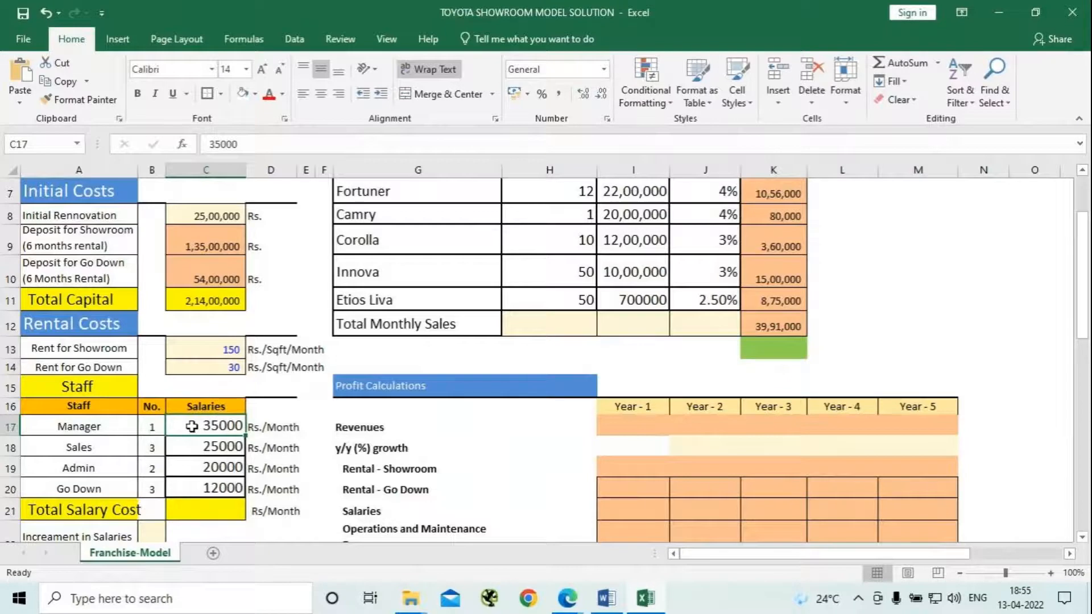
{"action": "double_click", "coordinate": [193, 427]}
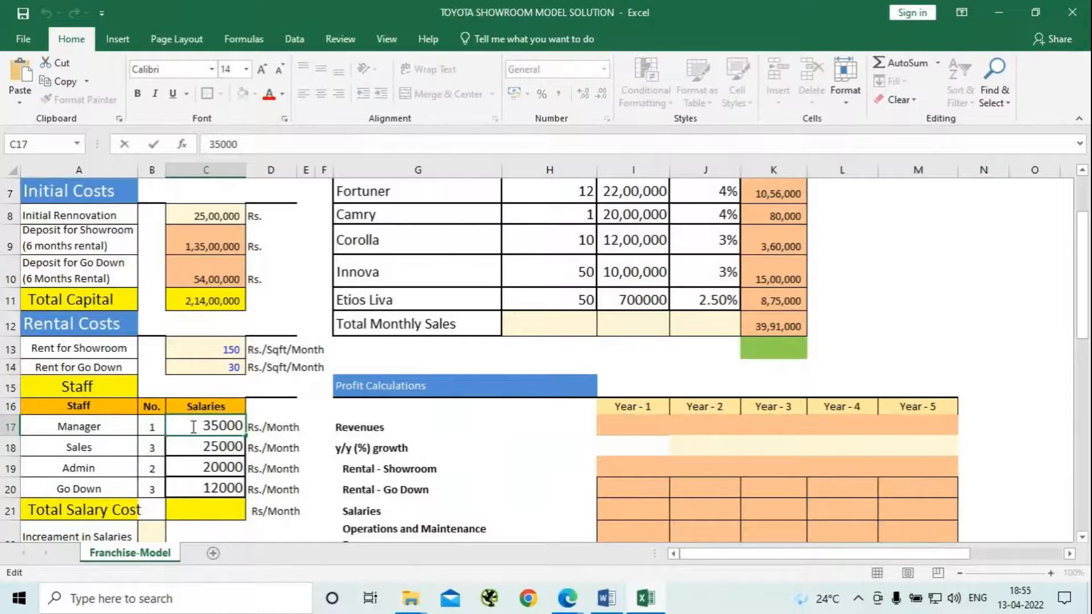
{"action": "key", "text": "Left"}
{"action": "key", "text": "Left"}
{"action": "key", "text": "Left"}
{"action": "key", "text": "Left"}
{"action": "key", "text": "Left"}
{"action": "type", "text": "="}
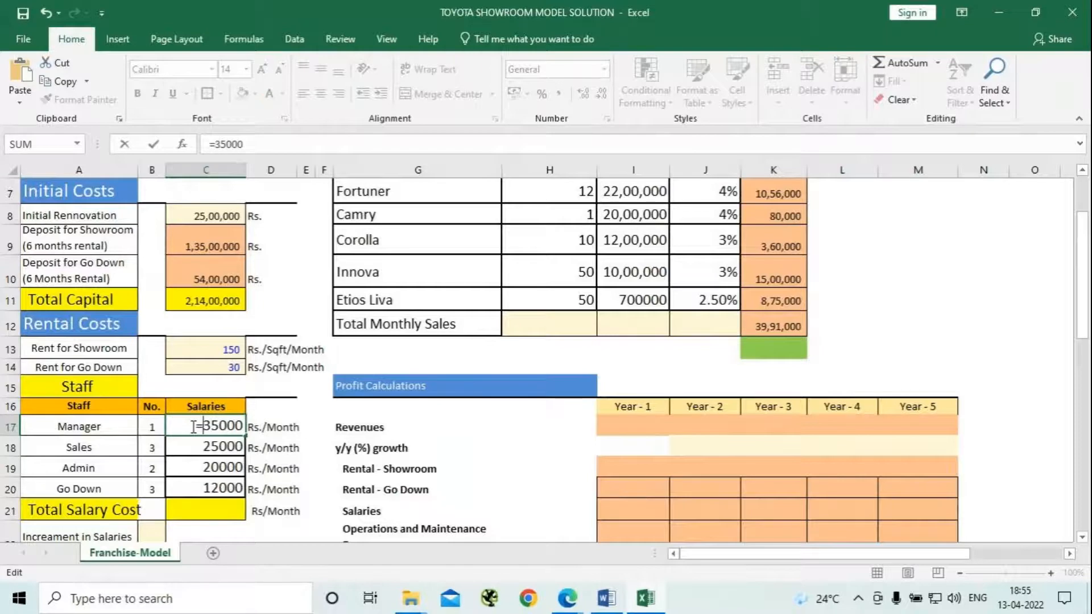
{"action": "type", "text": "1*"}
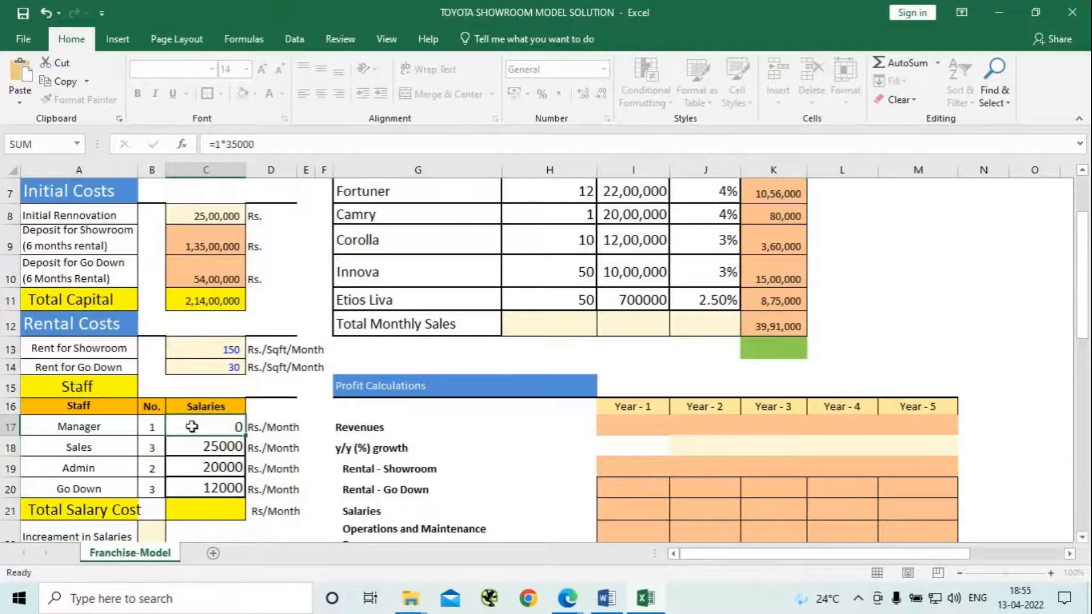
{"action": "key", "text": "Return"}
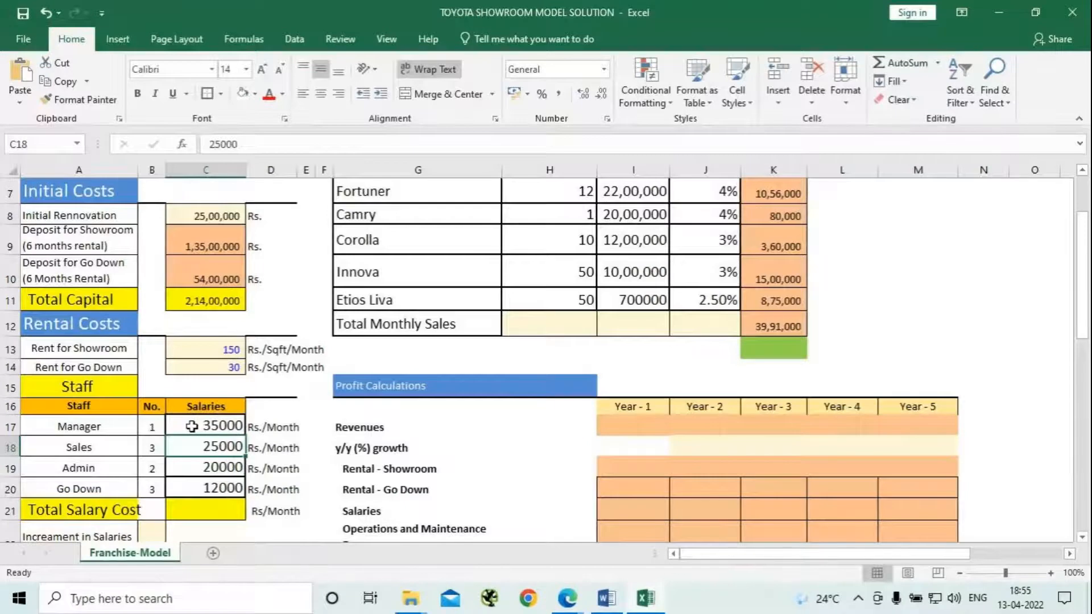
Change the Sales salary in C18 to the formula =3*25000, multiplying the headcount by the salary
{"action": "key", "text": "F2"}
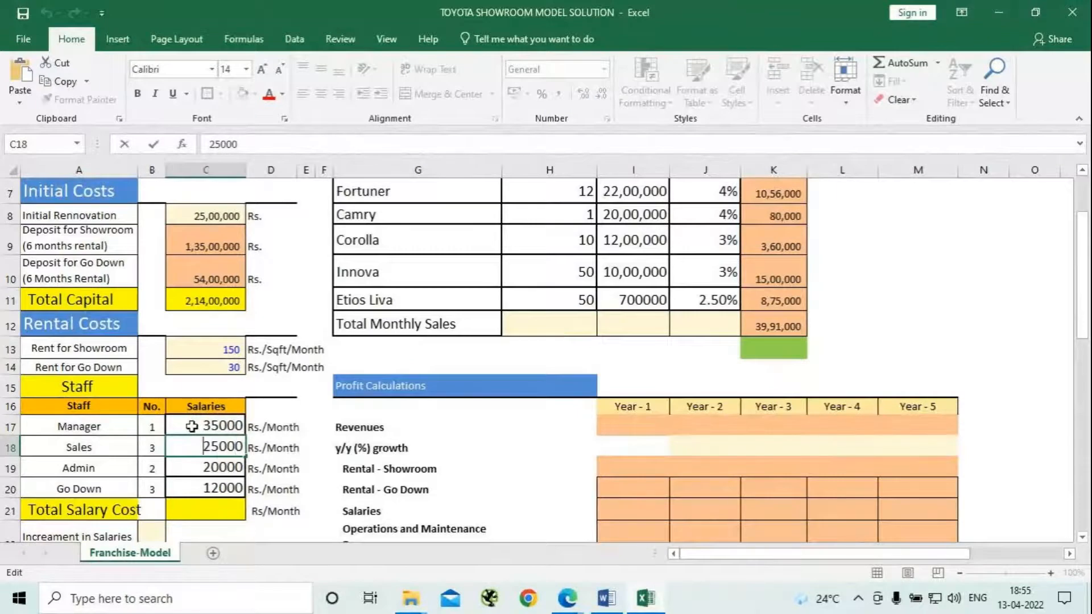
{"action": "key", "text": "Home"}
{"action": "type", "text": "="}
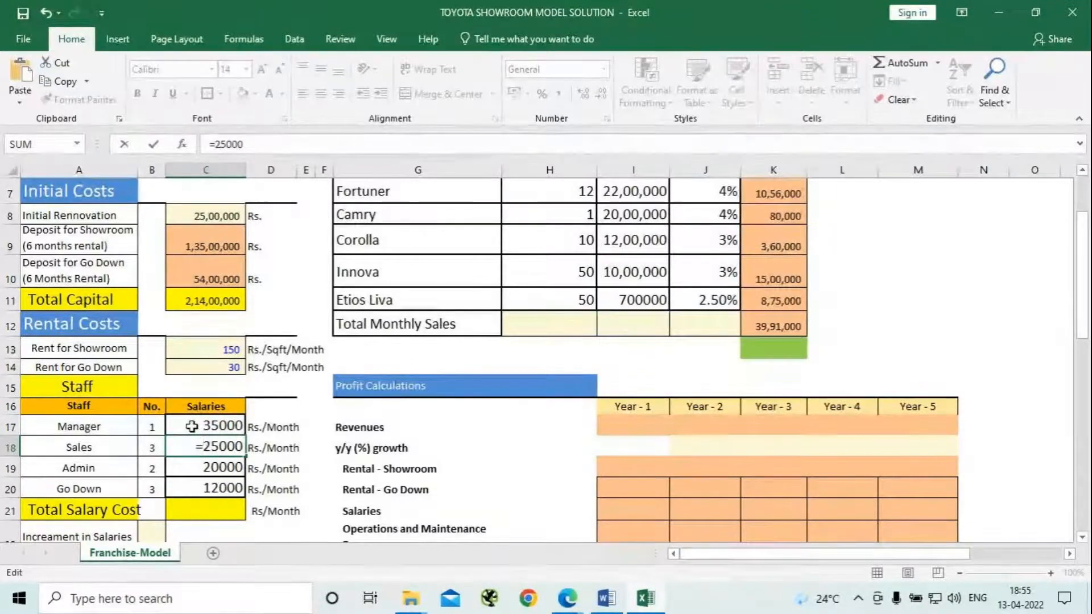
{"action": "type", "text": "3*"}
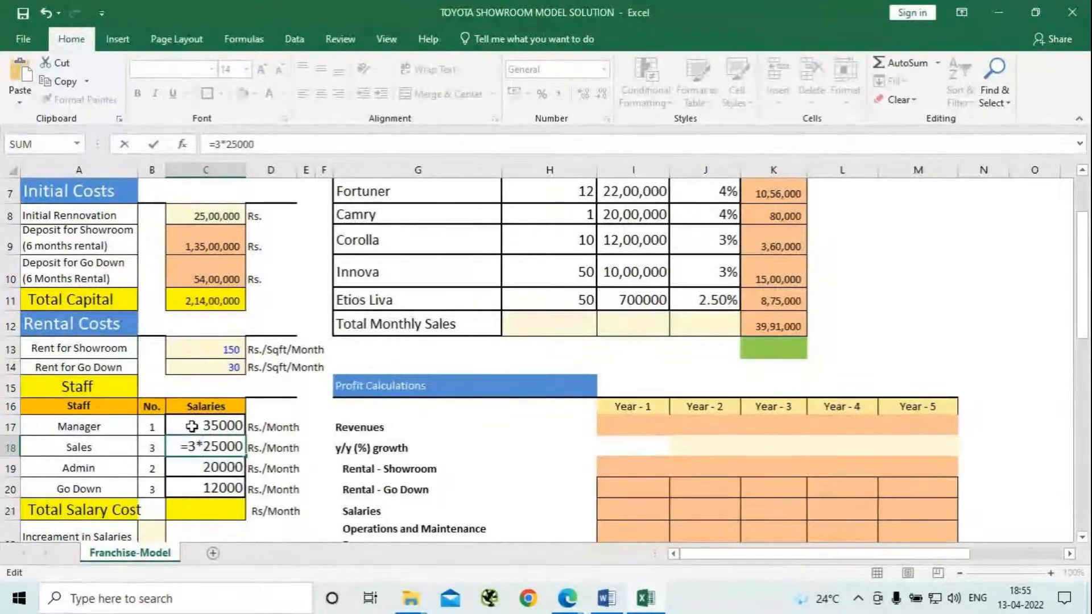
{"action": "key", "text": "Return"}
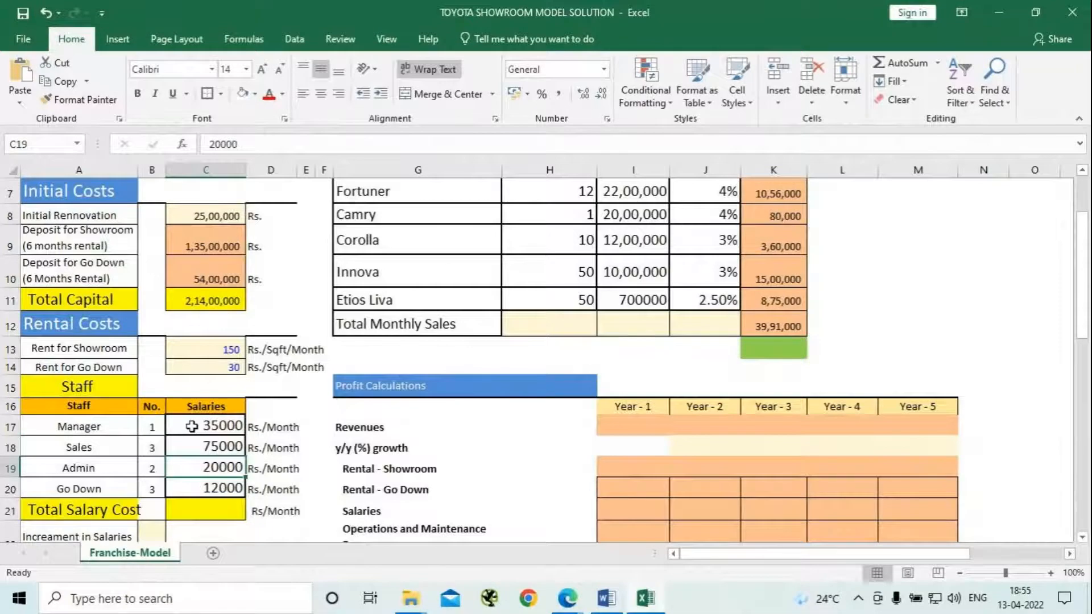
Change the Admin salary in C19 to the formula =2*20000
{"action": "key", "text": "F2"}
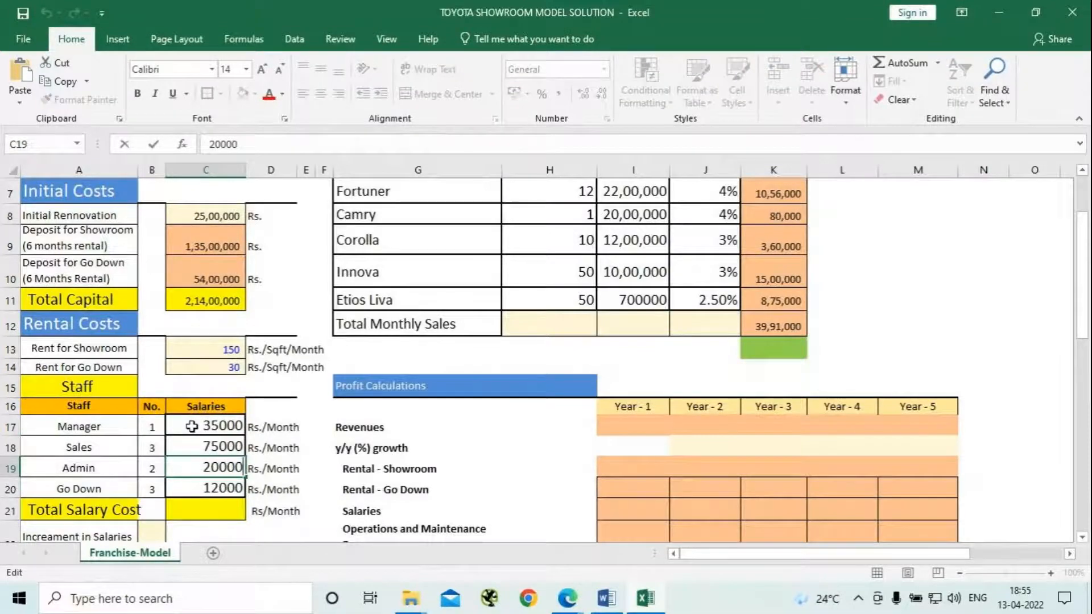
{"action": "key", "text": "Home"}
{"action": "type", "text": "=2*"}
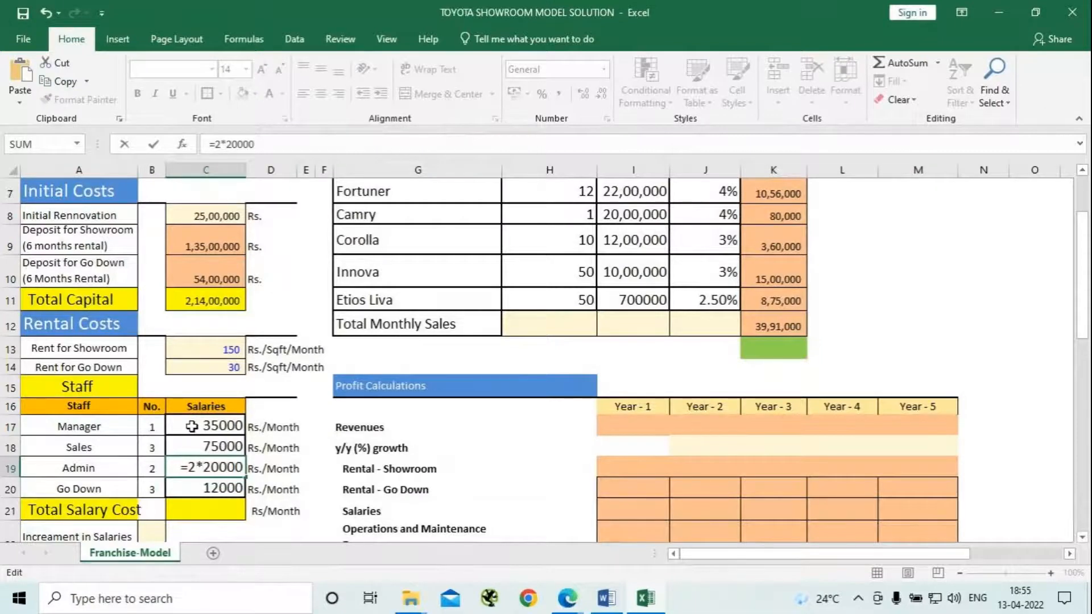
{"action": "key", "text": "Return"}
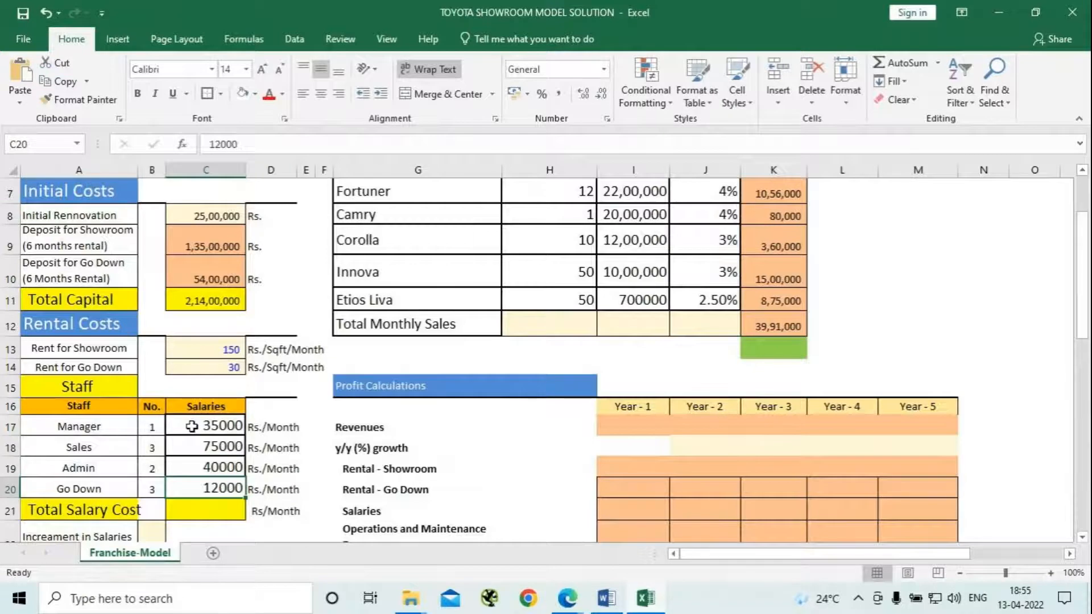
Change the Go Down staff salary in C20 to the formula =3*12000
{"action": "key", "text": "F2"}
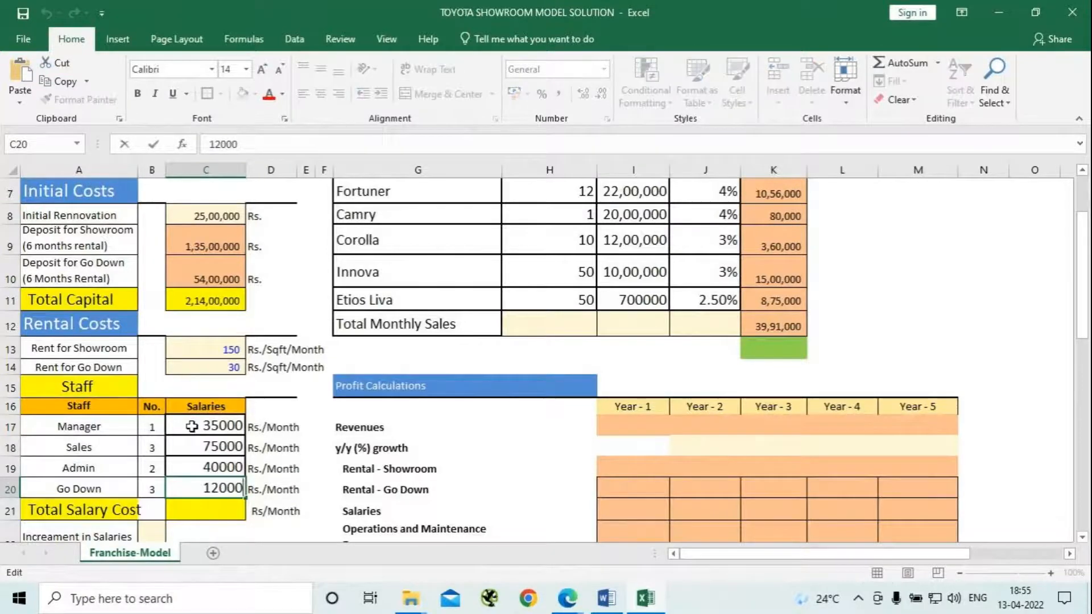
{"action": "key", "text": "Left"}
{"action": "key", "text": "Left"}
{"action": "key", "text": "Left"}
{"action": "key", "text": "Left"}
{"action": "key", "text": "Left"}
{"action": "type", "text": "=3"}
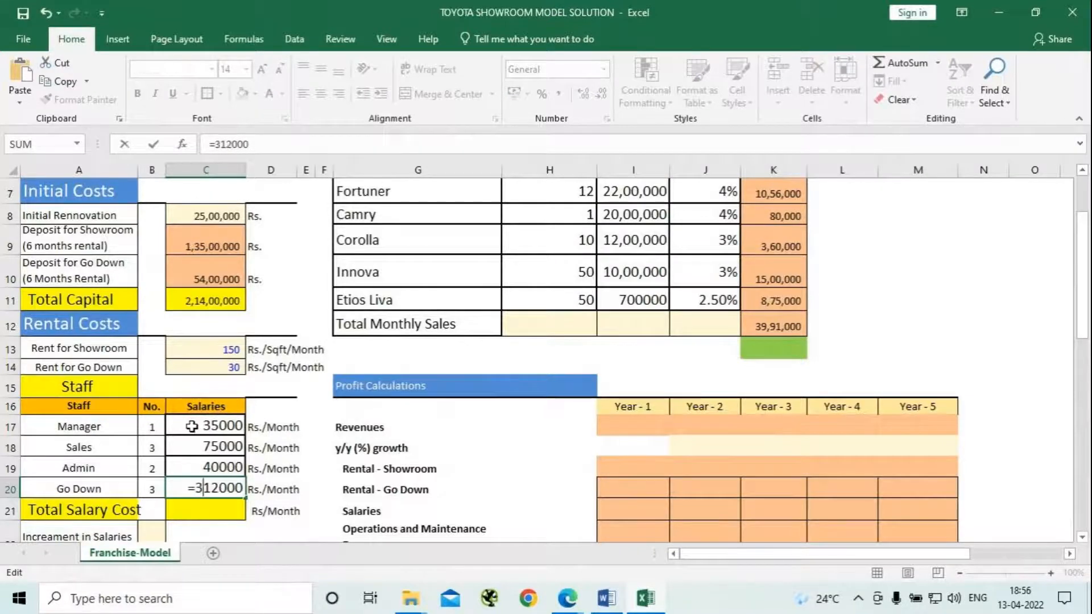
{"action": "type", "text": "*"}
{"action": "key", "text": "Return"}
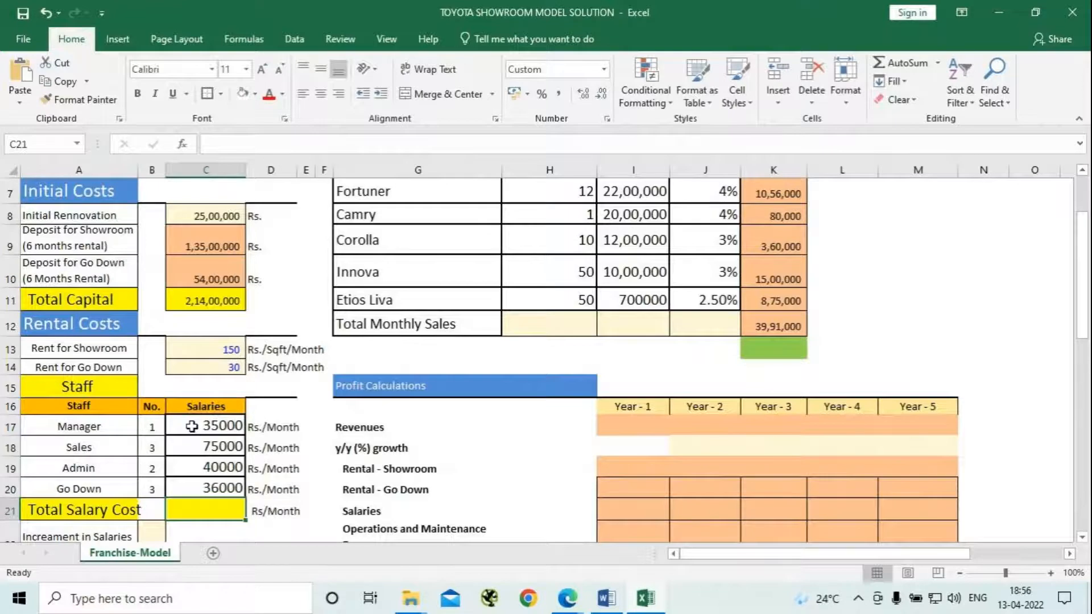
{"action": "type", "text": "="}
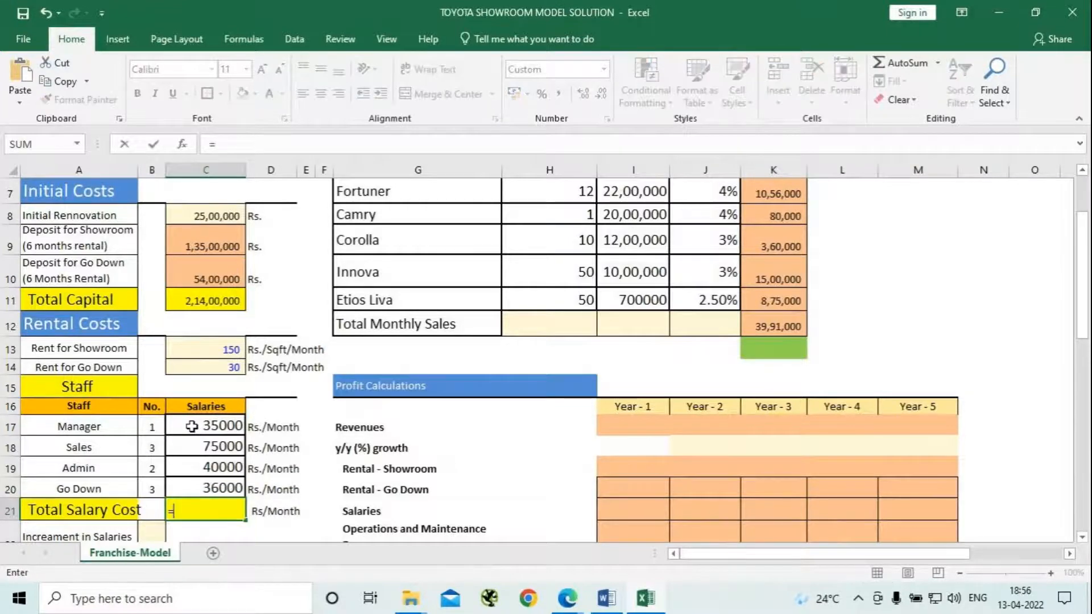
{"action": "key", "text": "BackSpace"}
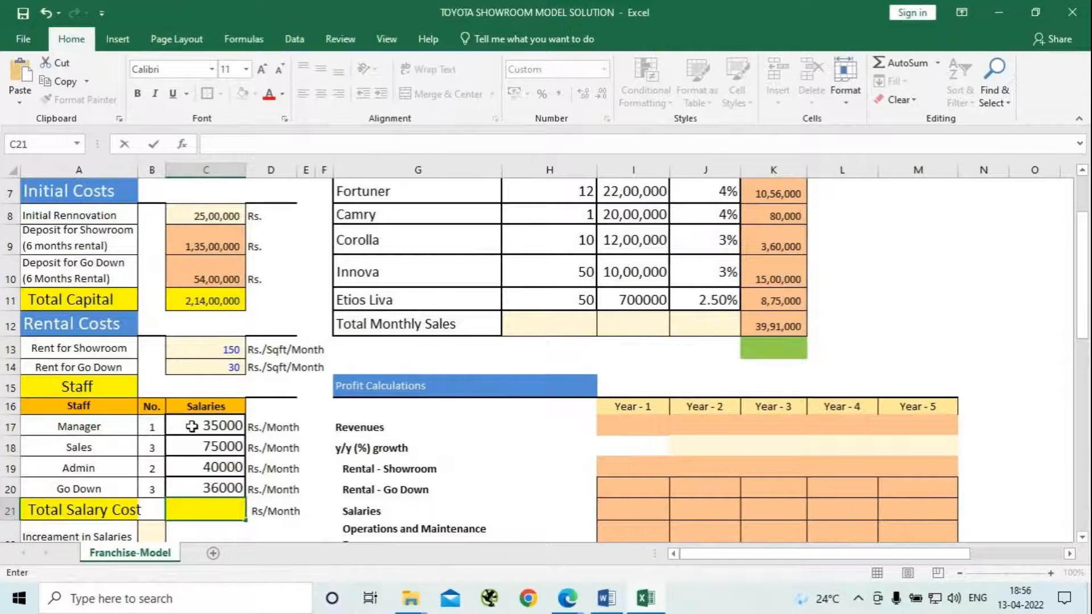
{"action": "key", "text": "Escape"}
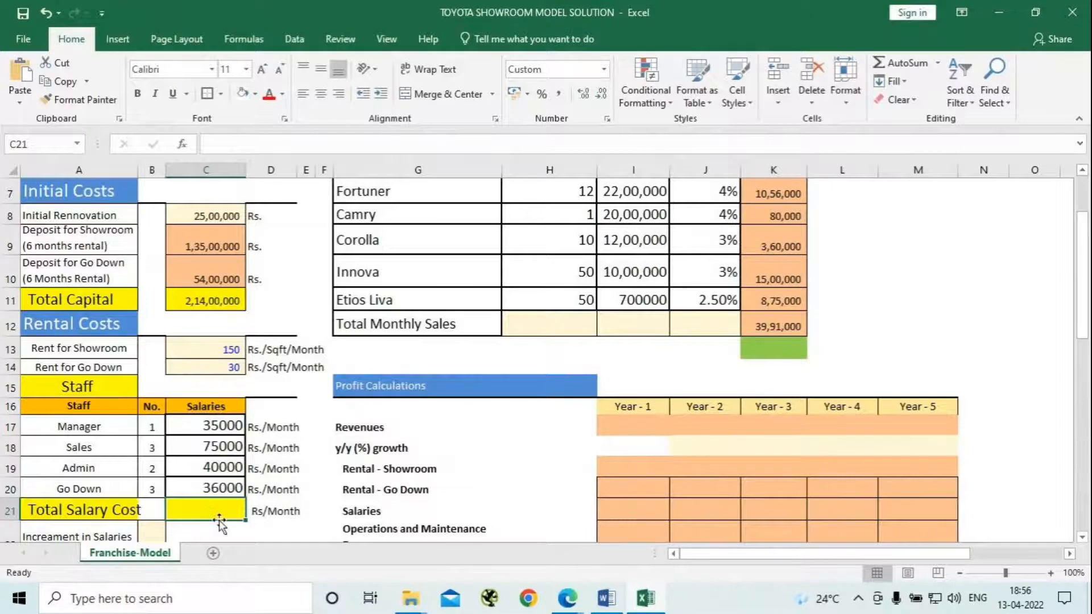
Calculate the Total Salary Cost in C21 with =SUM(C17:C20)
{"action": "type", "text": "="}
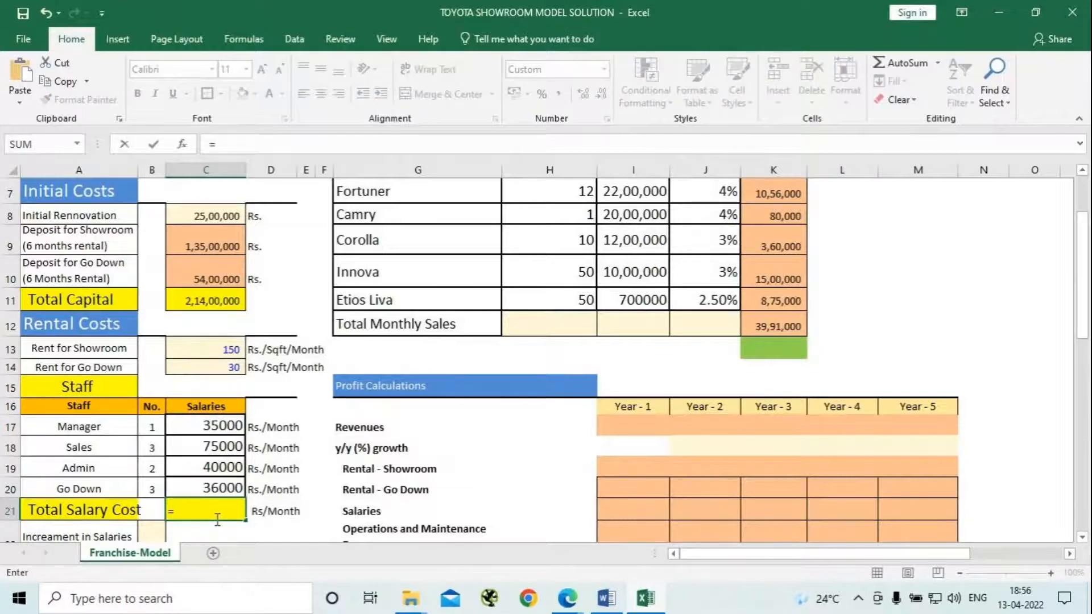
{"action": "type", "text": "sum"}
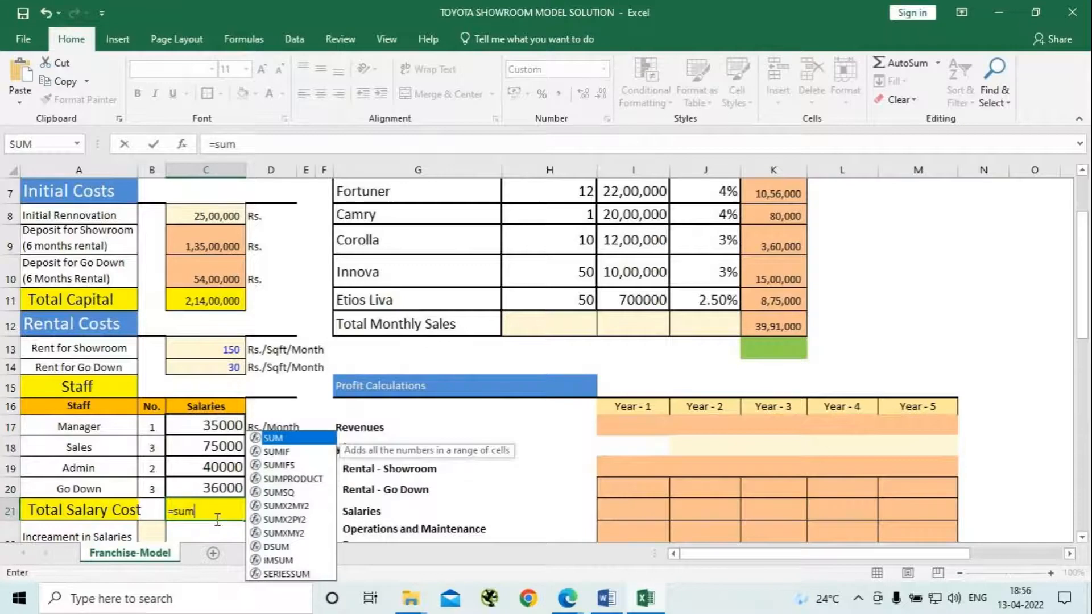
{"action": "key", "text": "Tab"}
{"action": "key", "text": "Up"}
{"action": "key", "text": "Up"}
{"action": "key", "text": "Up"}
{"action": "key", "text": "Up"}
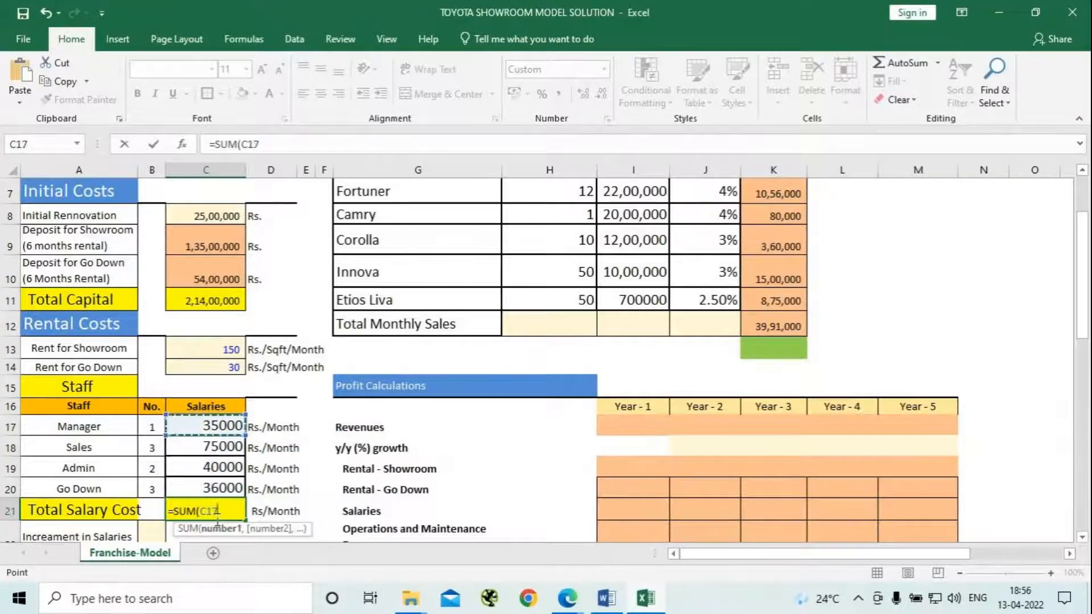
{"action": "key", "text": "shift+Down"}
{"action": "key", "text": "shift+Down"}
{"action": "key", "text": "shift+Down"}
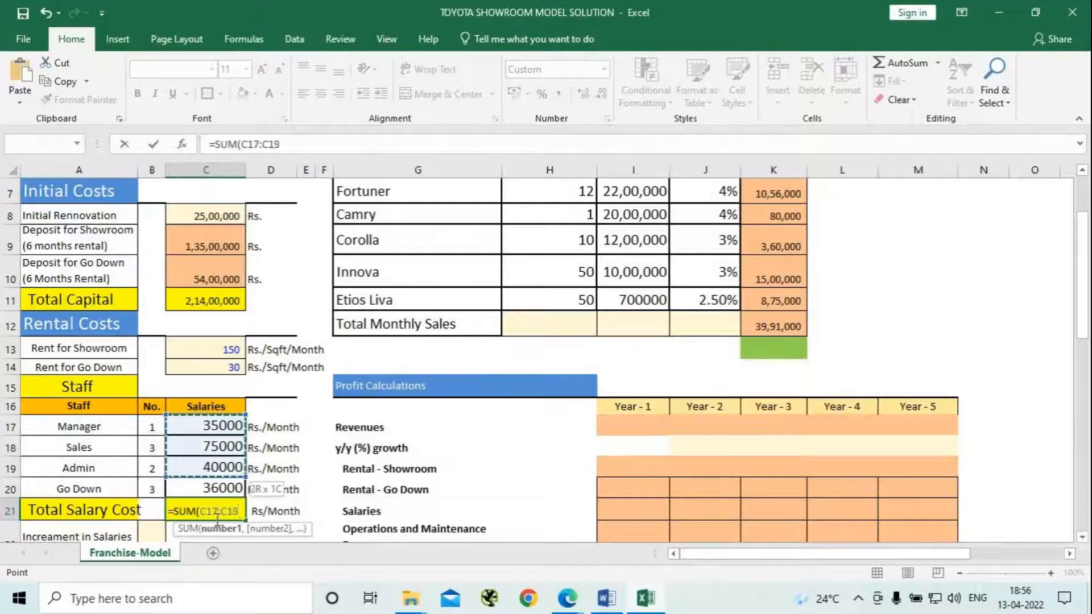
{"action": "type", "text": ")"}
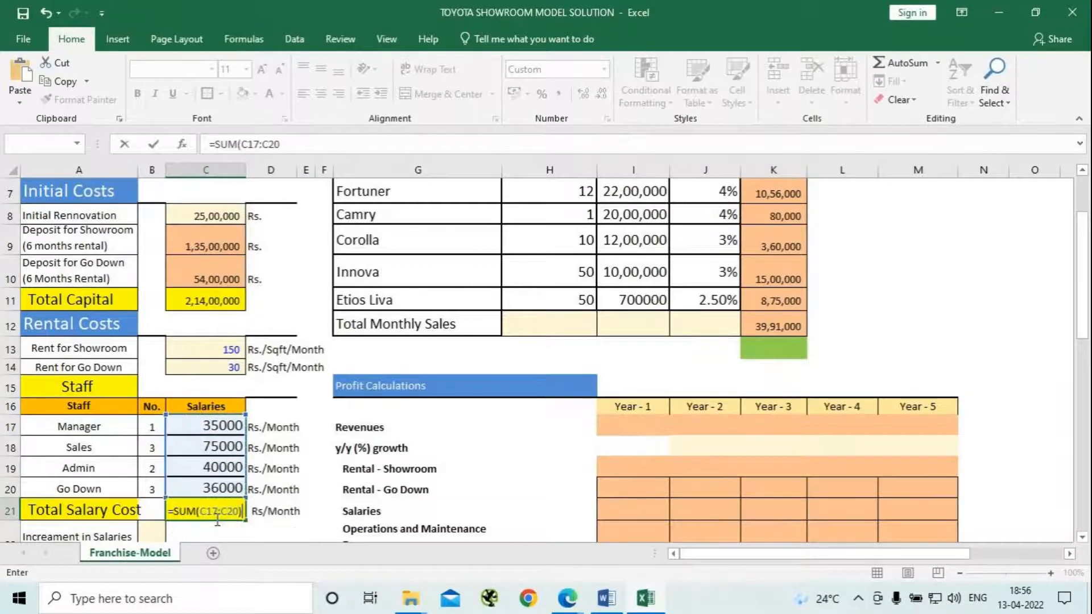
{"action": "key", "text": "ctrl+Return"}
{"action": "key", "text": "Return"}
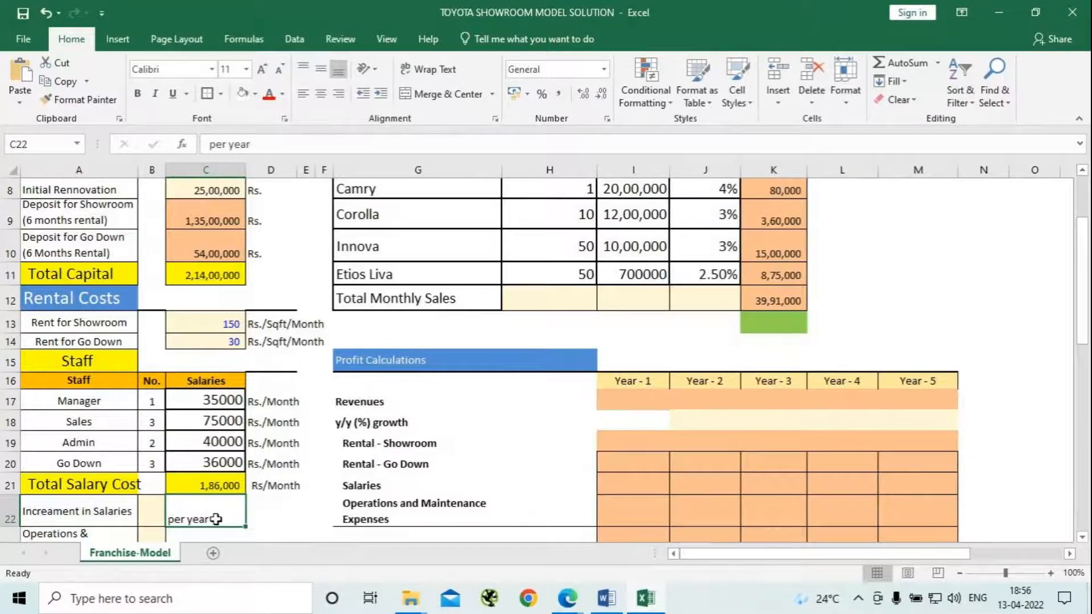
{"action": "key", "text": "alt+Tab"}
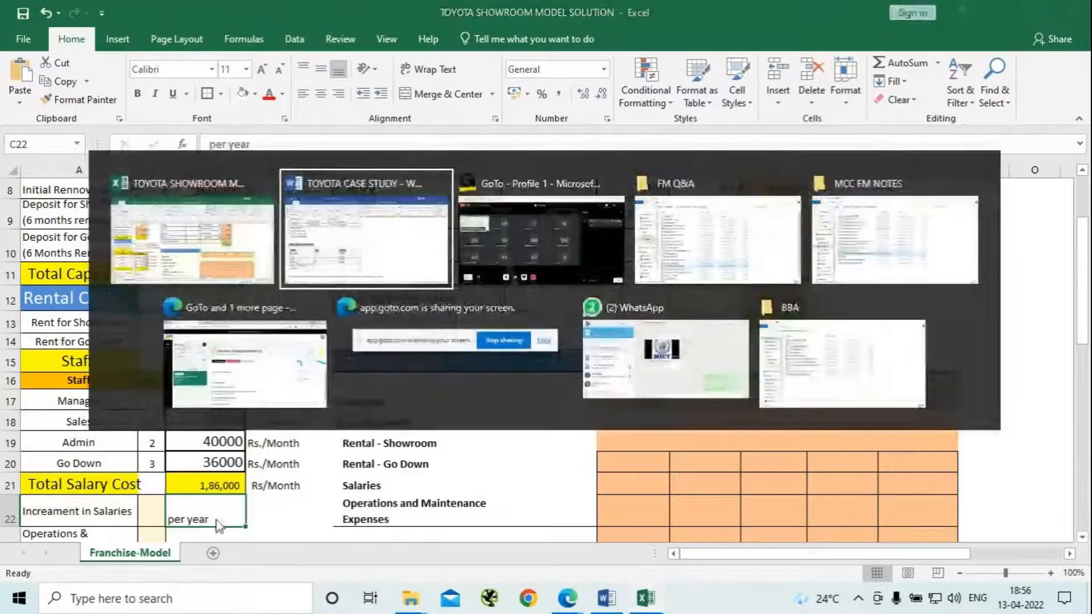
{"action": "key", "text": "alt+Tab"}
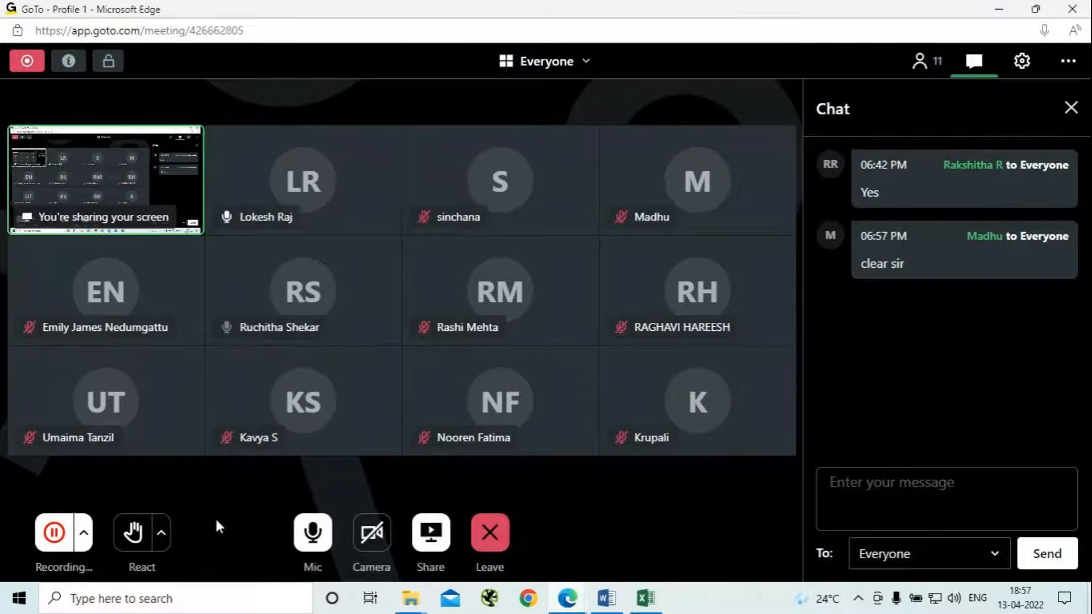
{"action": "key", "text": "alt+Tab"}
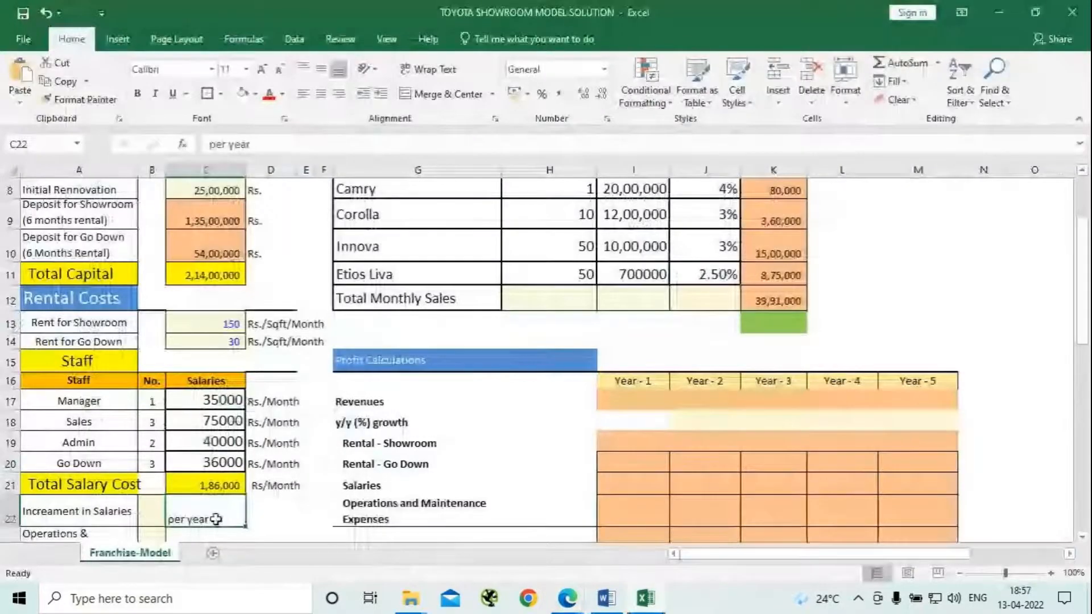
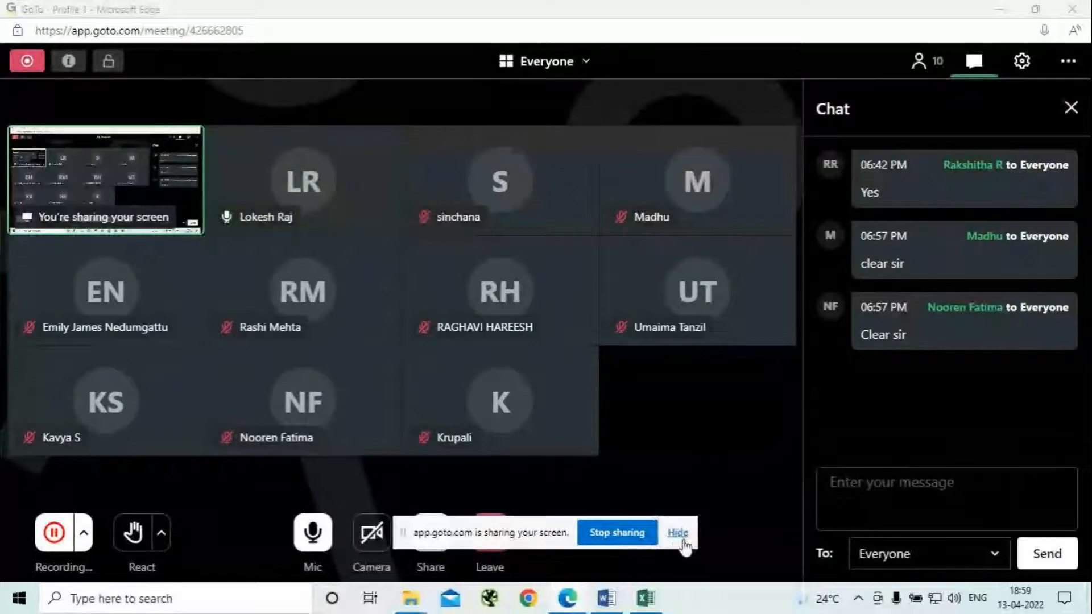
{"action": "left_click", "coordinate": [678, 533]}
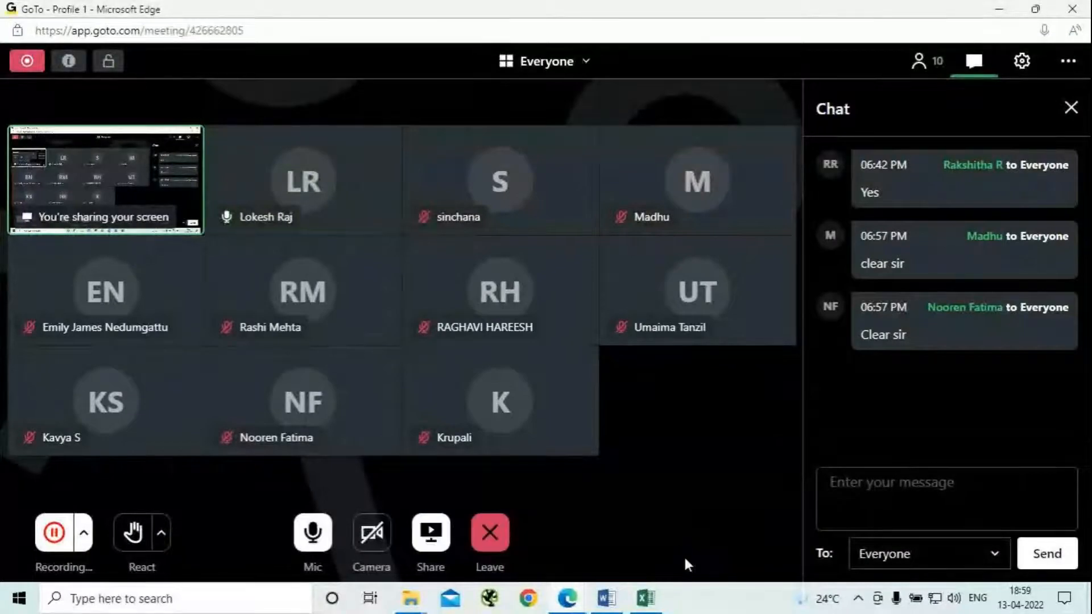
{"action": "left_click", "coordinate": [998, 9]}
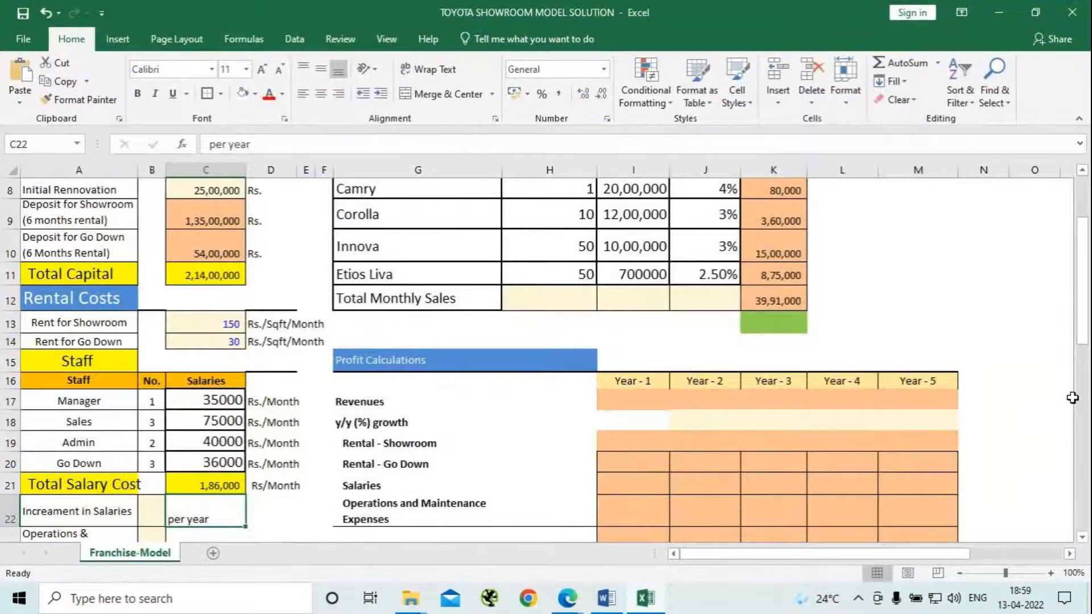
Consult the Word case study, then enter the yearly salary increment of 10% in B22 and Operations & Maintenance of 15% in B23
{"action": "scroll", "coordinate": [322, 386], "scroll_direction": "down", "scroll_amount": 1}
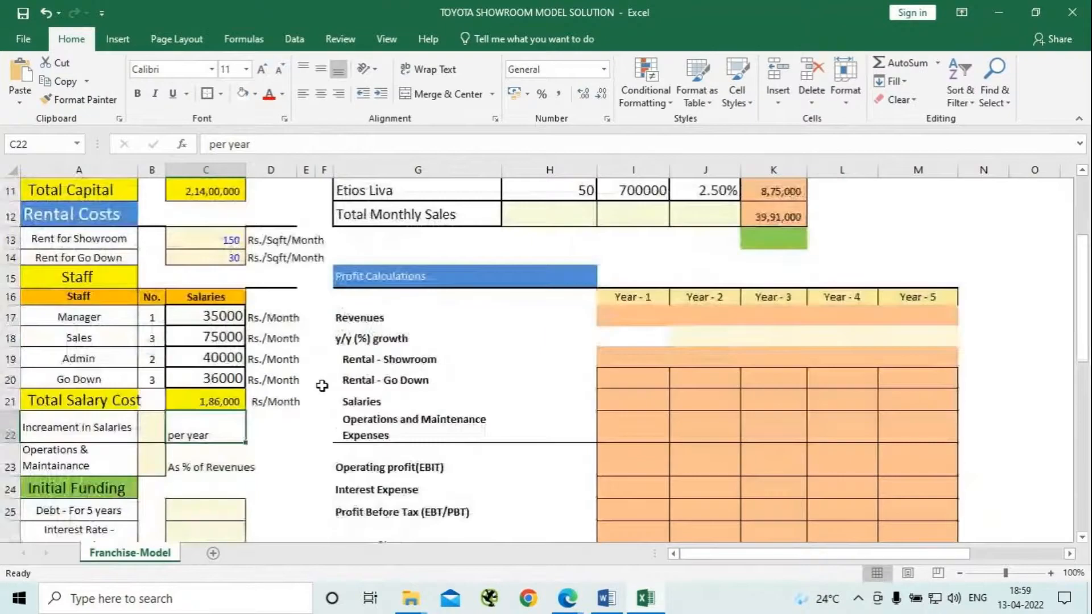
{"action": "scroll", "coordinate": [322, 385], "scroll_direction": "down", "scroll_amount": 1}
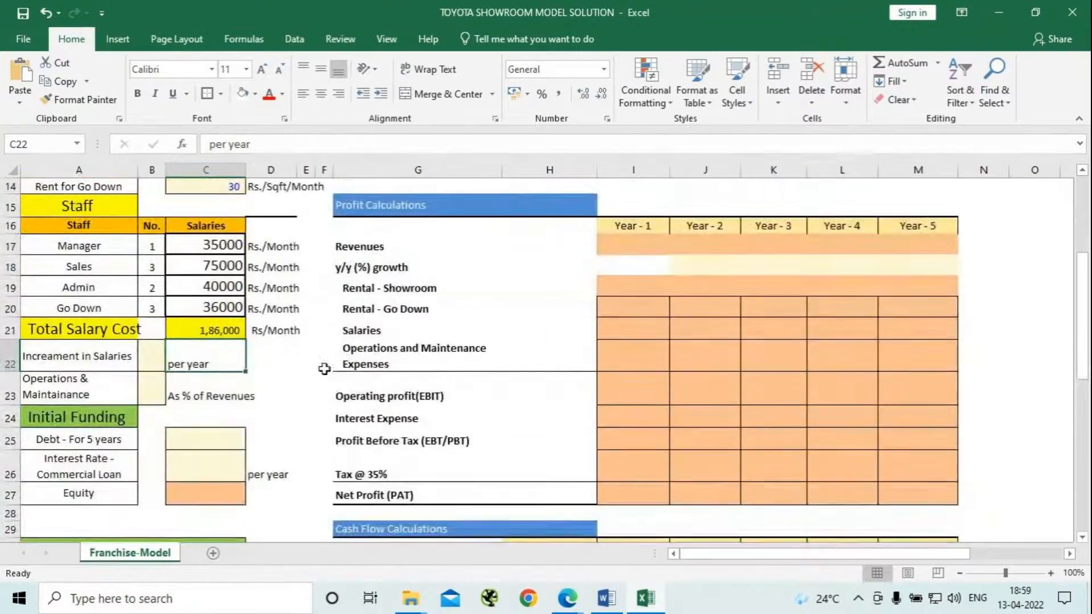
{"action": "left_click", "coordinate": [153, 360]}
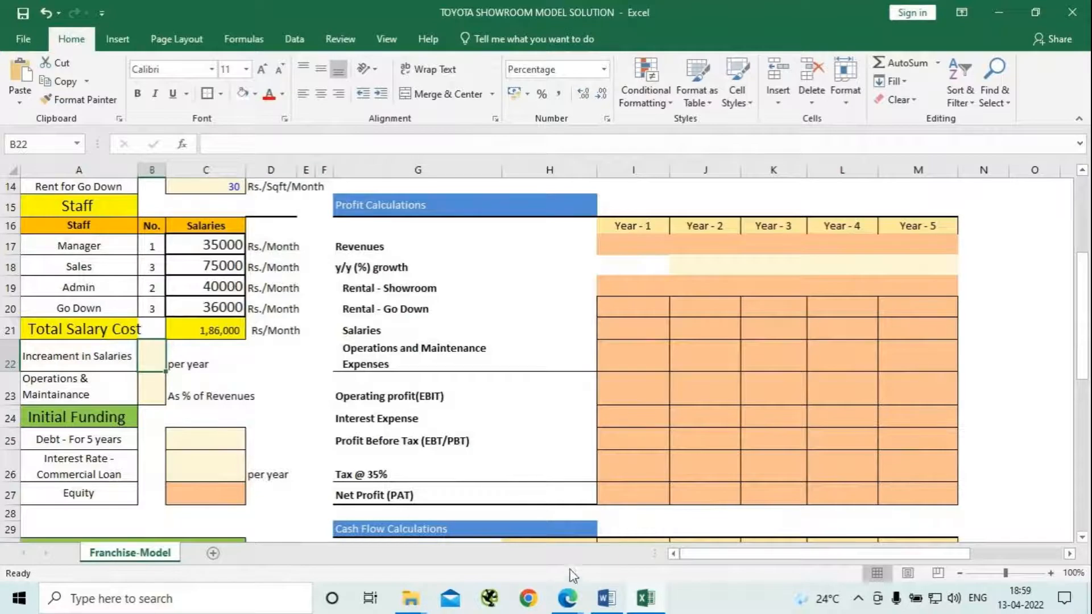
{"action": "left_click", "coordinate": [607, 598]}
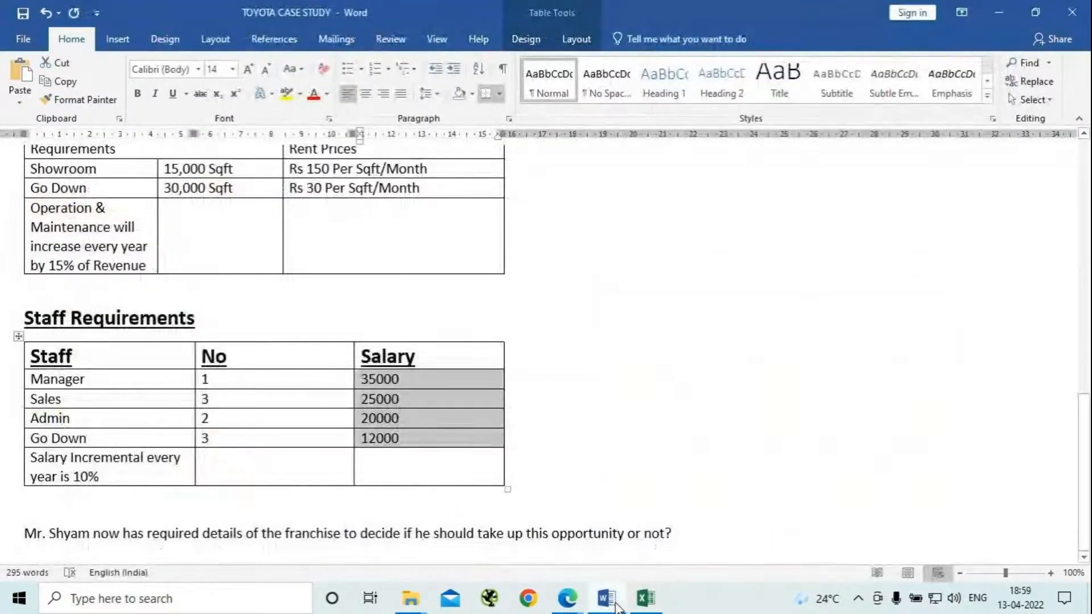
{"action": "left_click", "coordinate": [616, 349]}
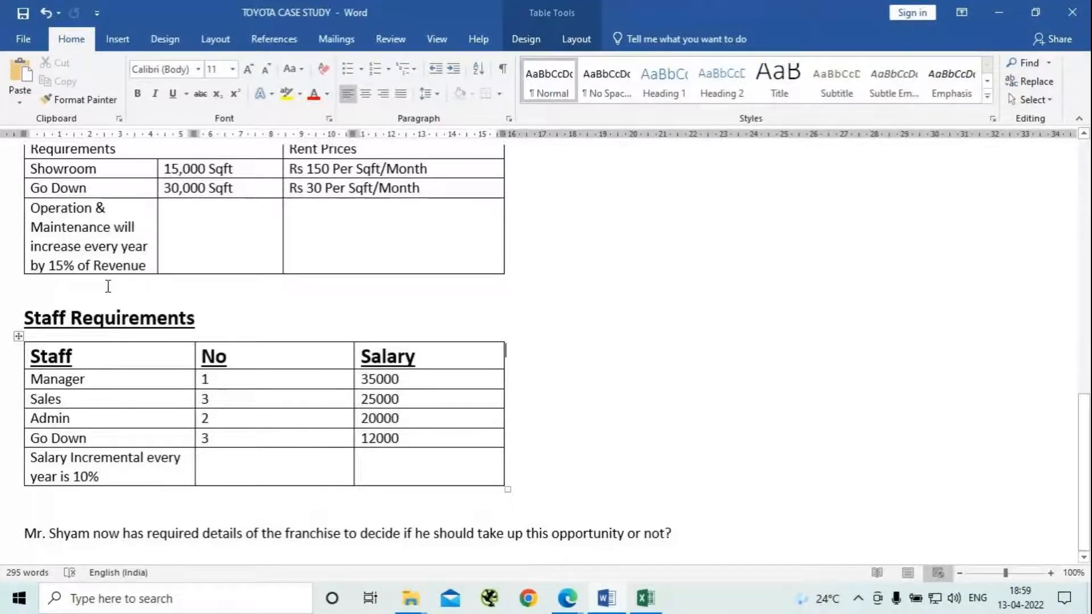
{"action": "left_click", "coordinate": [1000, 11]}
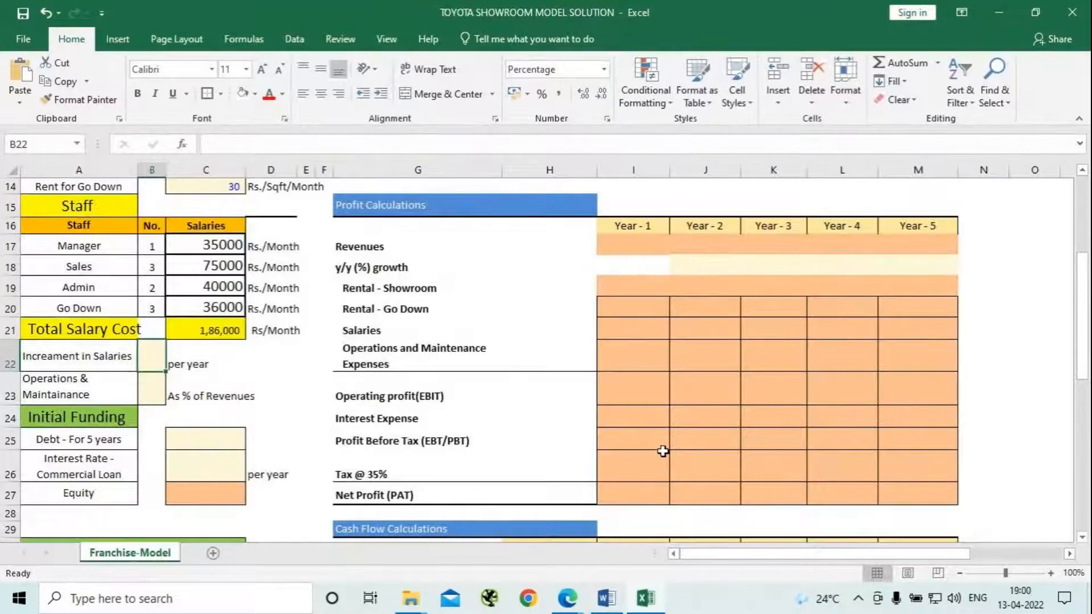
{"action": "type", "text": "10%"}
{"action": "key", "text": "Return"}
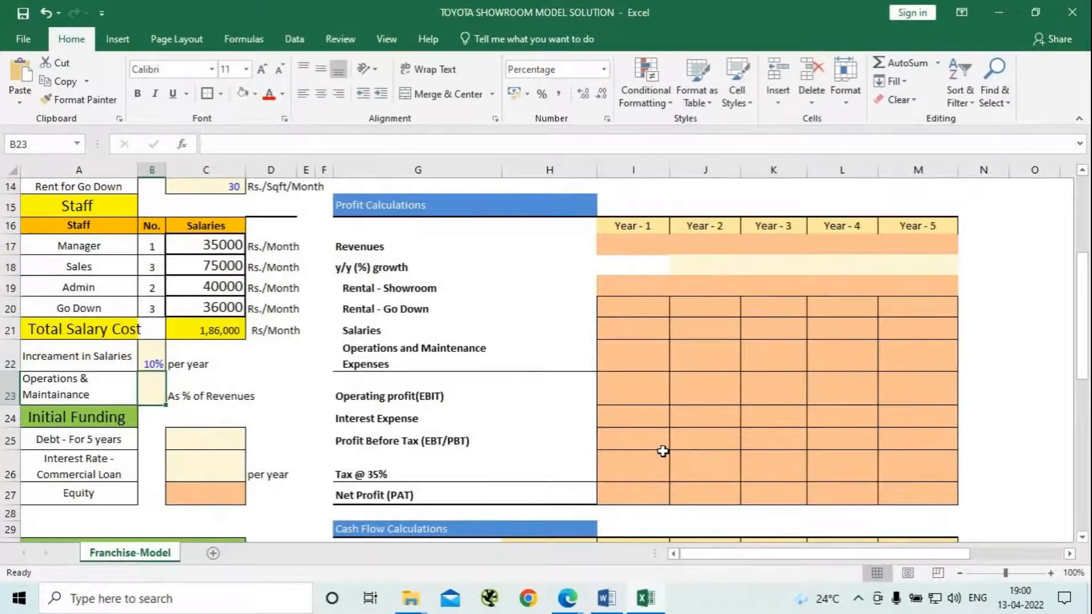
{"action": "type", "text": "15%"}
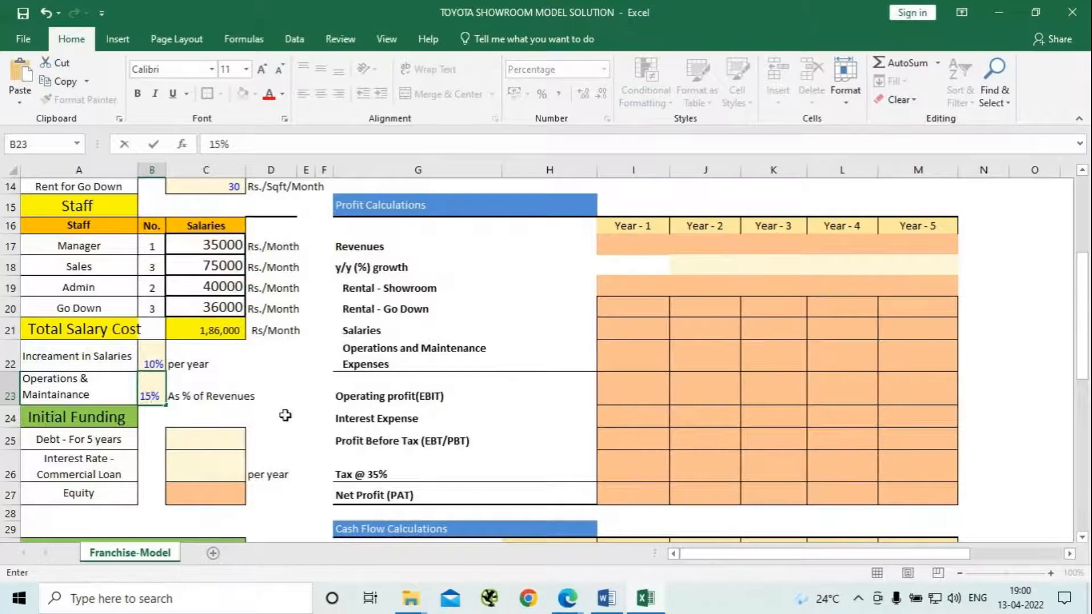
Consult the loan terms in the Word case study, then return to Excel and enter 50% for Debt - For 5 years in C25
{"action": "left_click", "coordinate": [191, 442]}
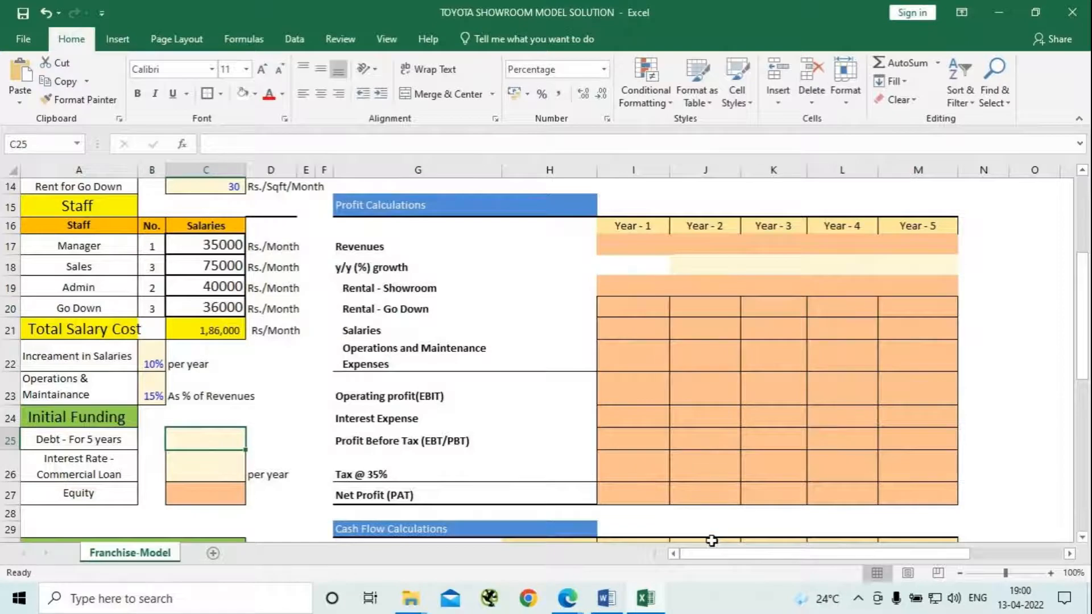
{"action": "key", "text": "alt+Tab"}
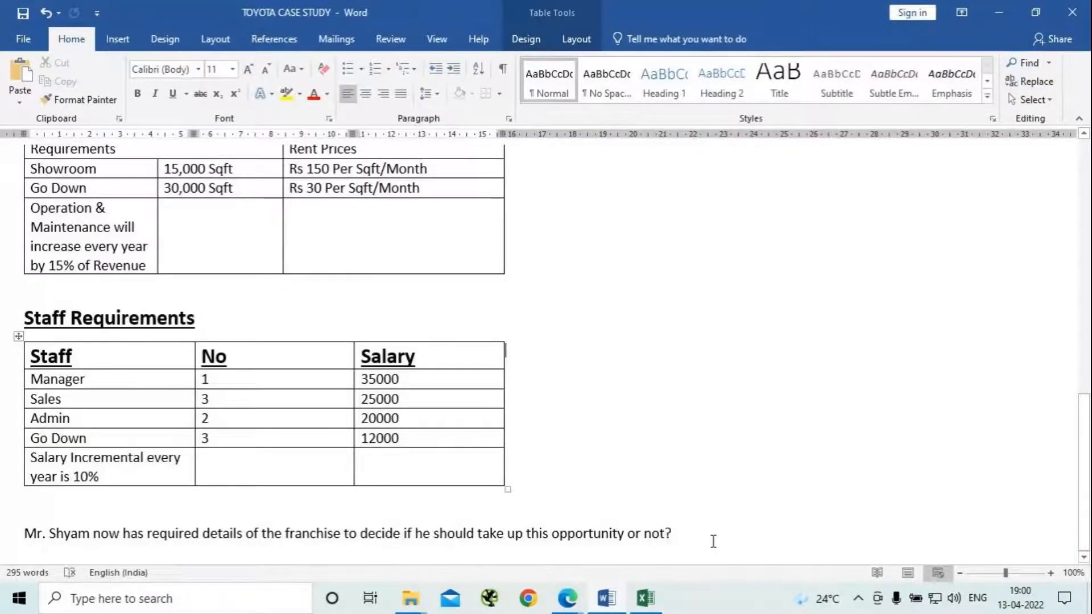
{"action": "scroll", "coordinate": [693, 426], "scroll_direction": "up", "scroll_amount": 5}
{"action": "scroll", "coordinate": [696, 431], "scroll_direction": "up", "scroll_amount": 4}
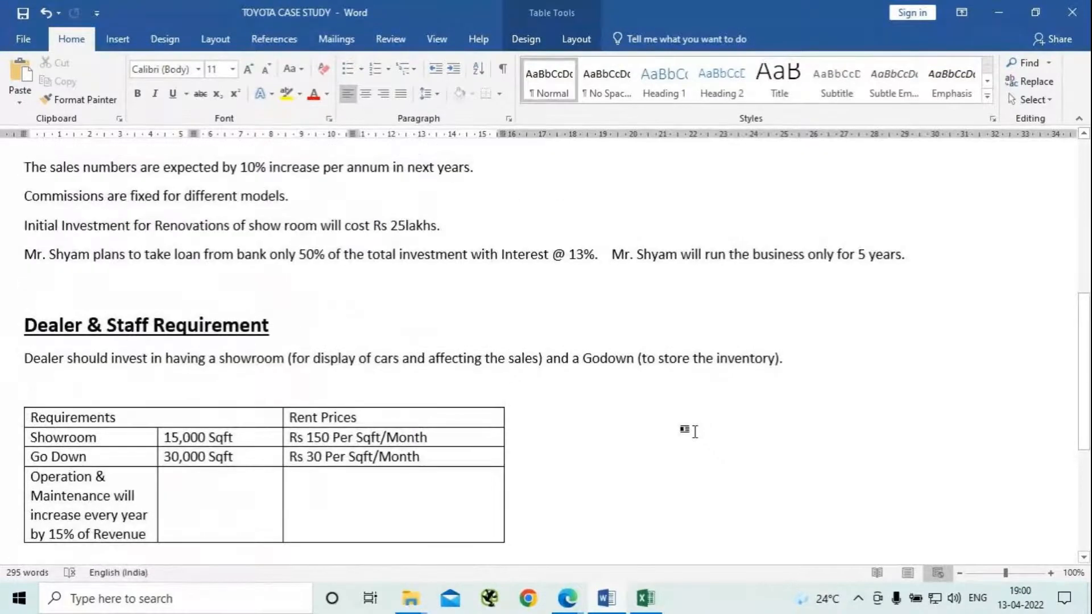
{"action": "scroll", "coordinate": [695, 432], "scroll_direction": "up", "scroll_amount": 1}
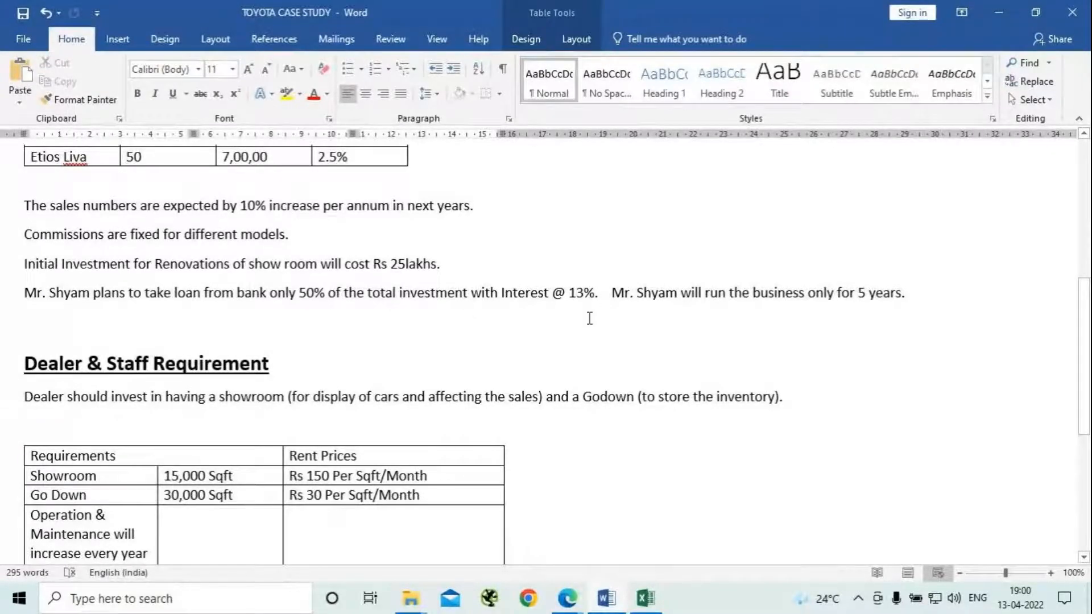
{"action": "left_click", "coordinate": [996, 12]}
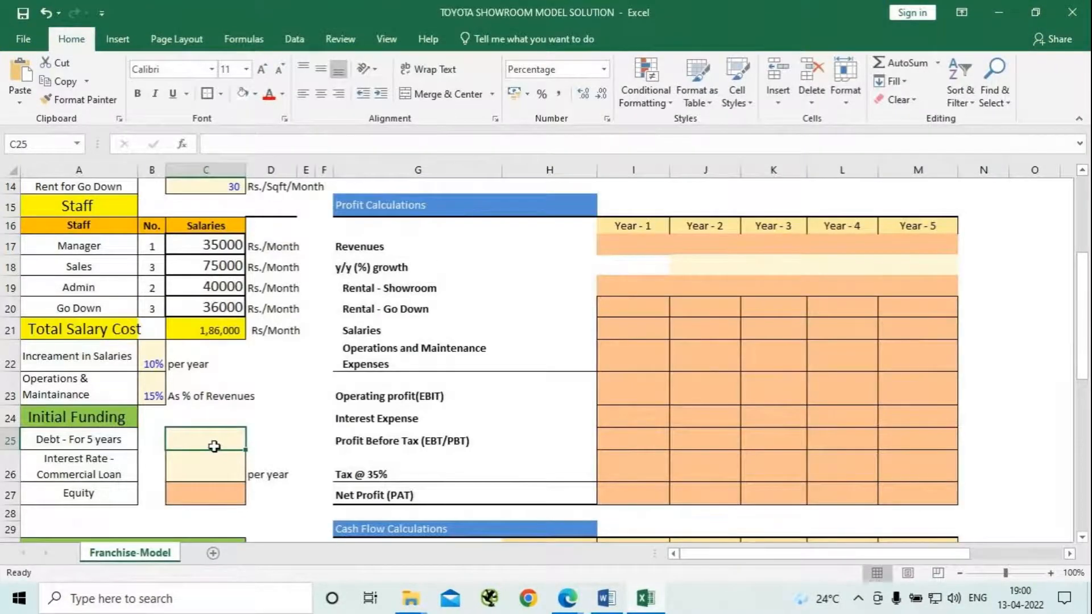
{"action": "type", "text": "50"}
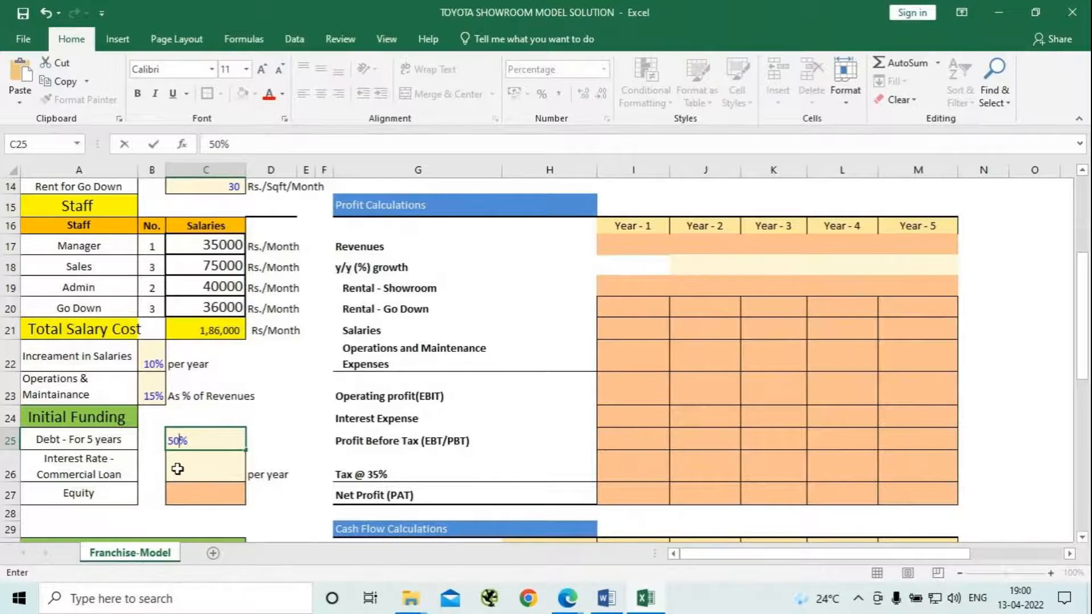
{"action": "key", "text": "Return"}
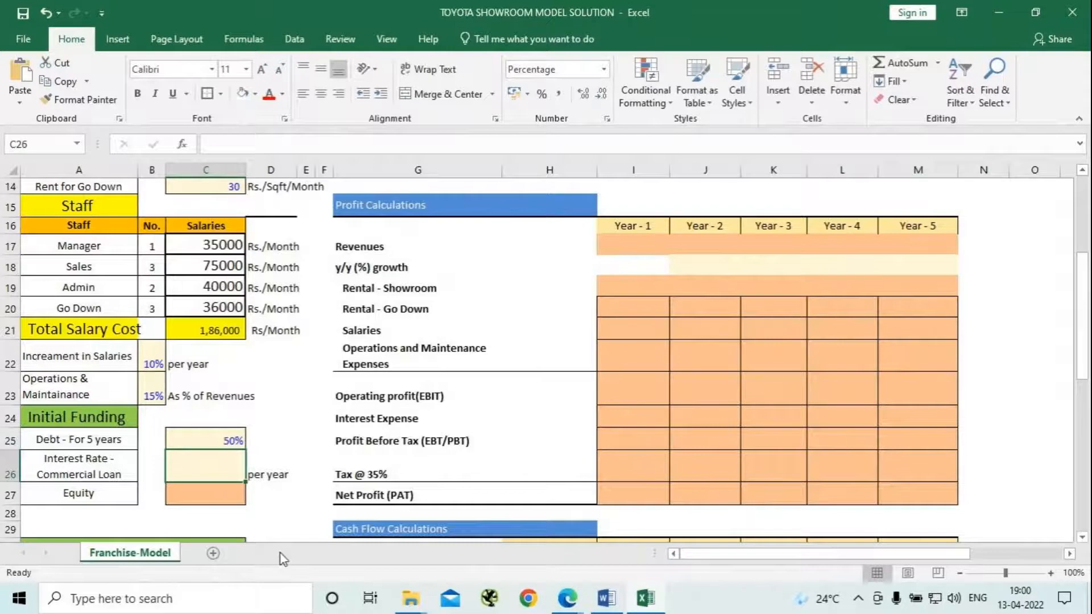
Enter the commercial loan interest rate of 13% in C26 and the Equity share of 50% in C27
{"action": "type", "text": "13"}
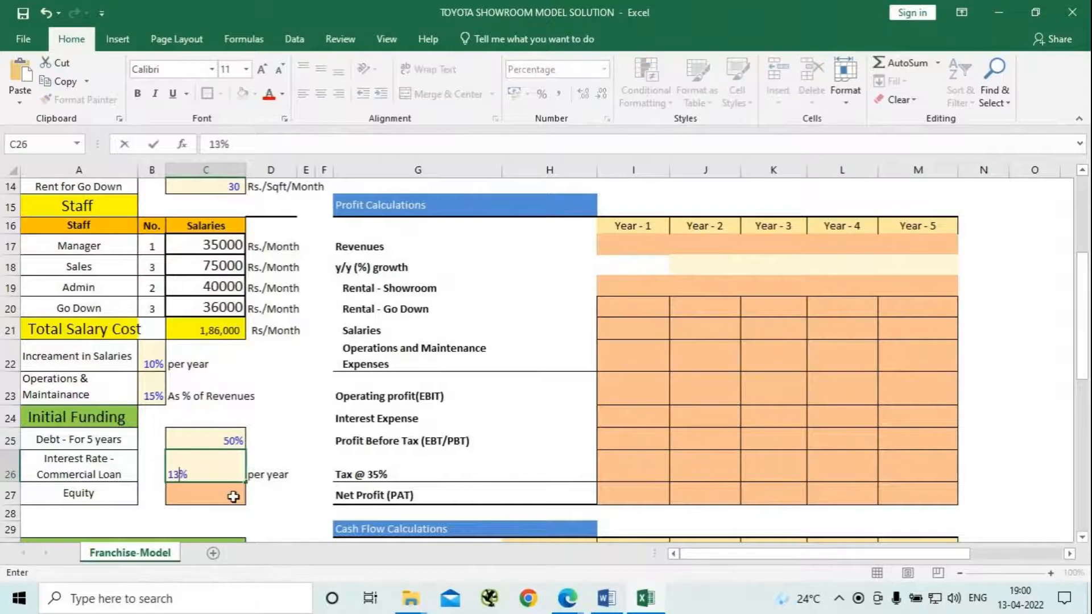
{"action": "key", "text": "Return"}
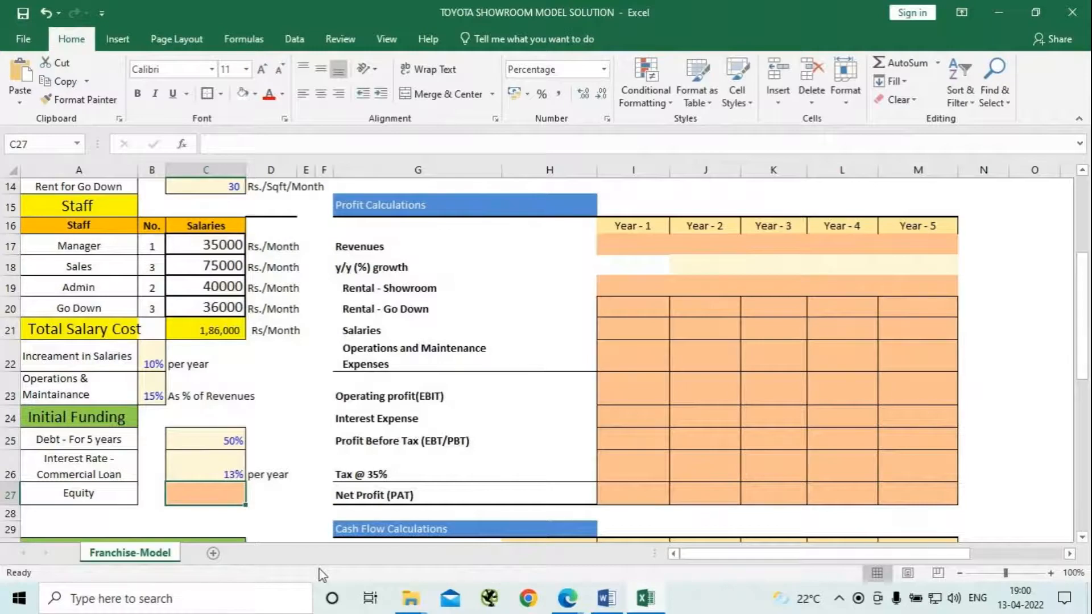
{"action": "type", "text": "50"}
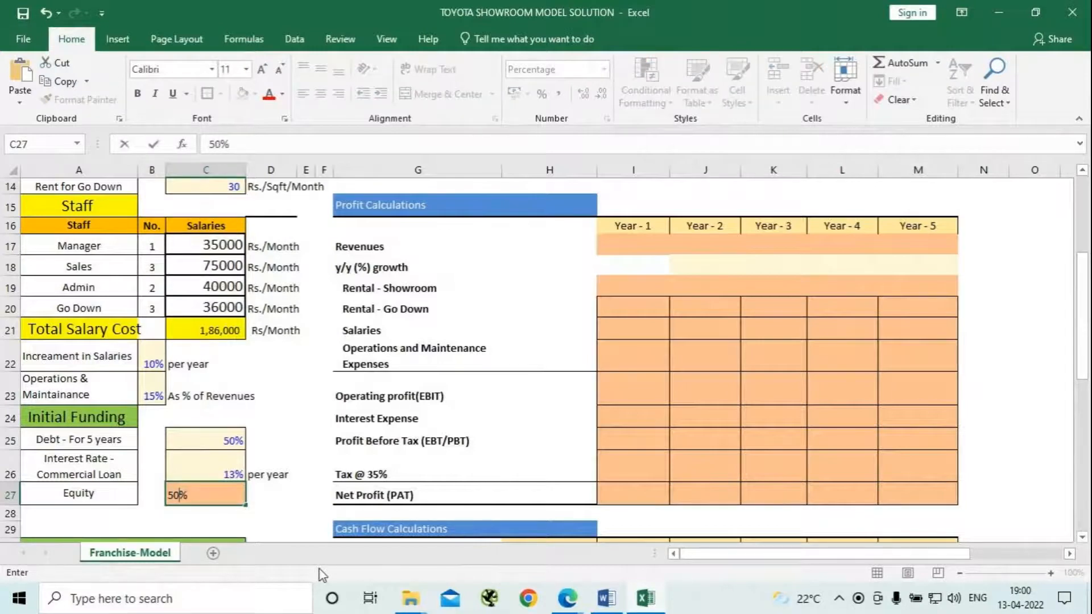
{"action": "left_click", "coordinate": [274, 497]}
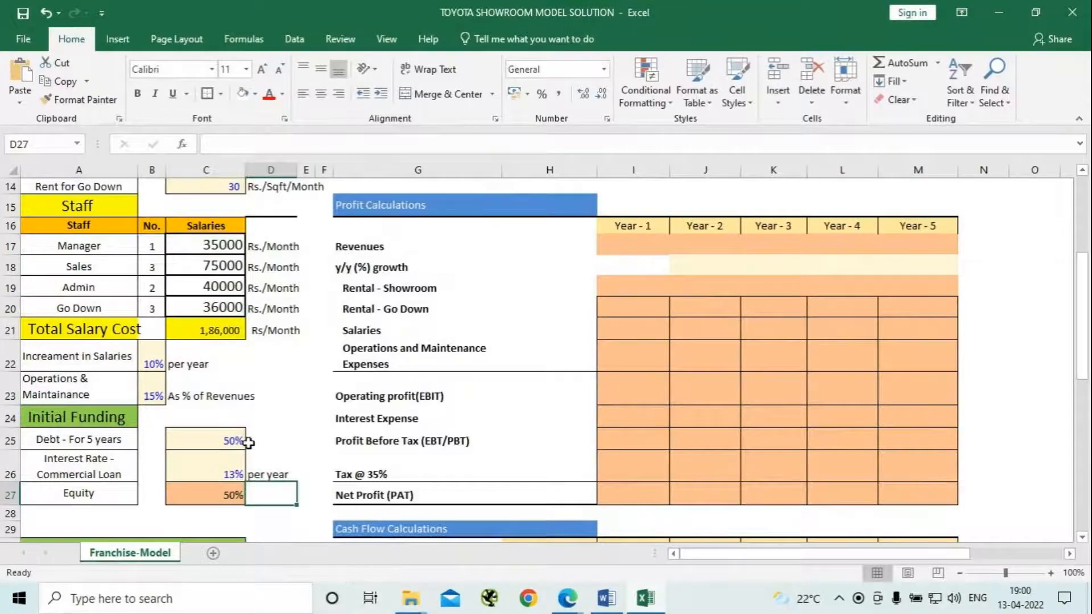
Examine the Debt Raised formula in C31 against Total Capital, along with the Profit Calculations section and the model commission table
{"action": "scroll", "coordinate": [252, 435], "scroll_direction": "down", "scroll_amount": 1}
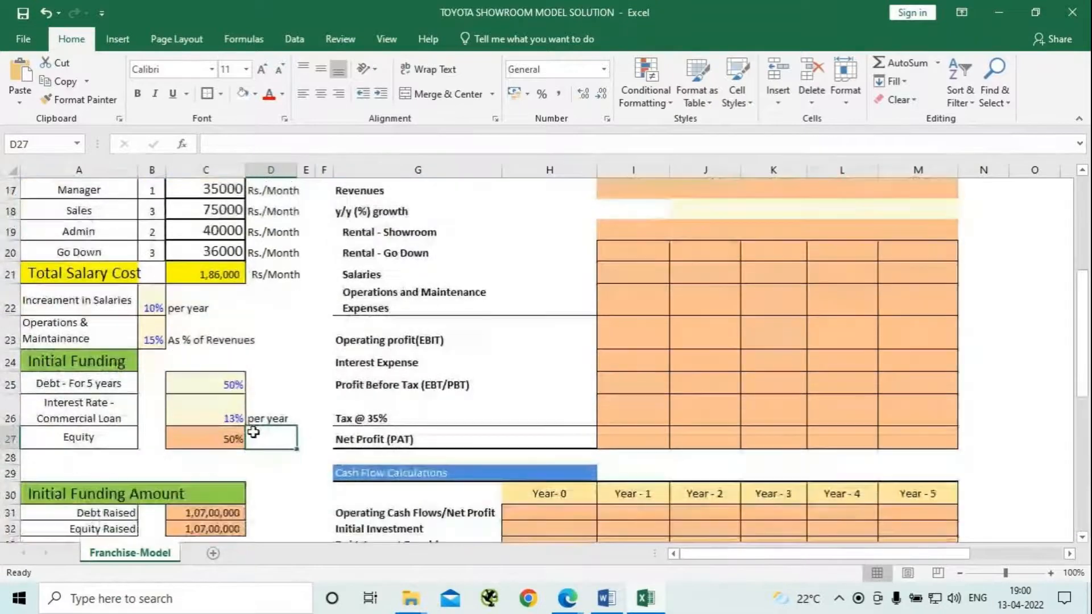
{"action": "scroll", "coordinate": [253, 432], "scroll_direction": "down", "scroll_amount": 1}
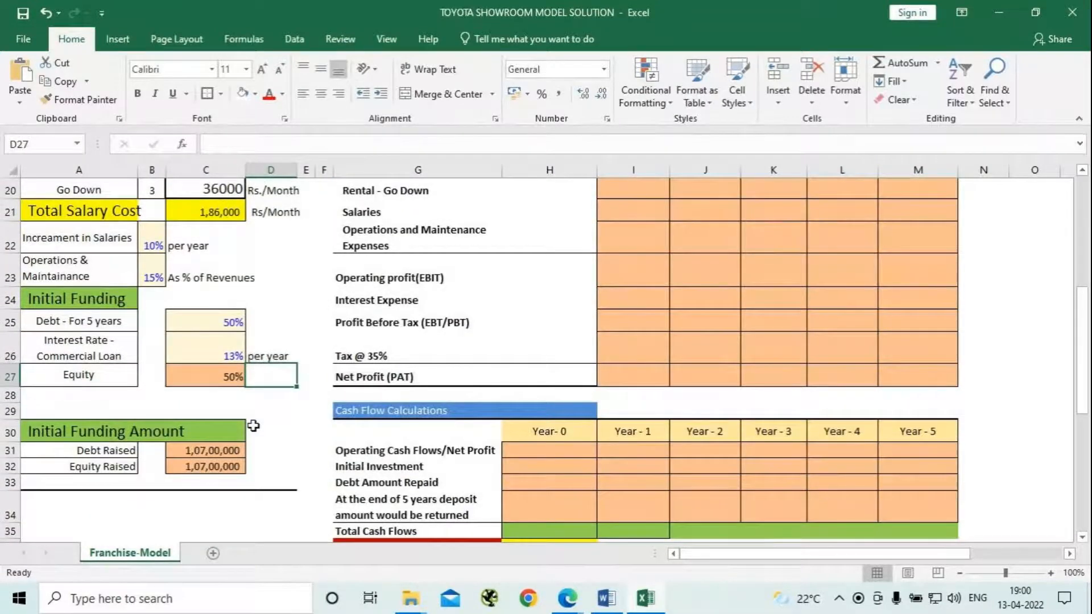
{"action": "left_click", "coordinate": [210, 452]}
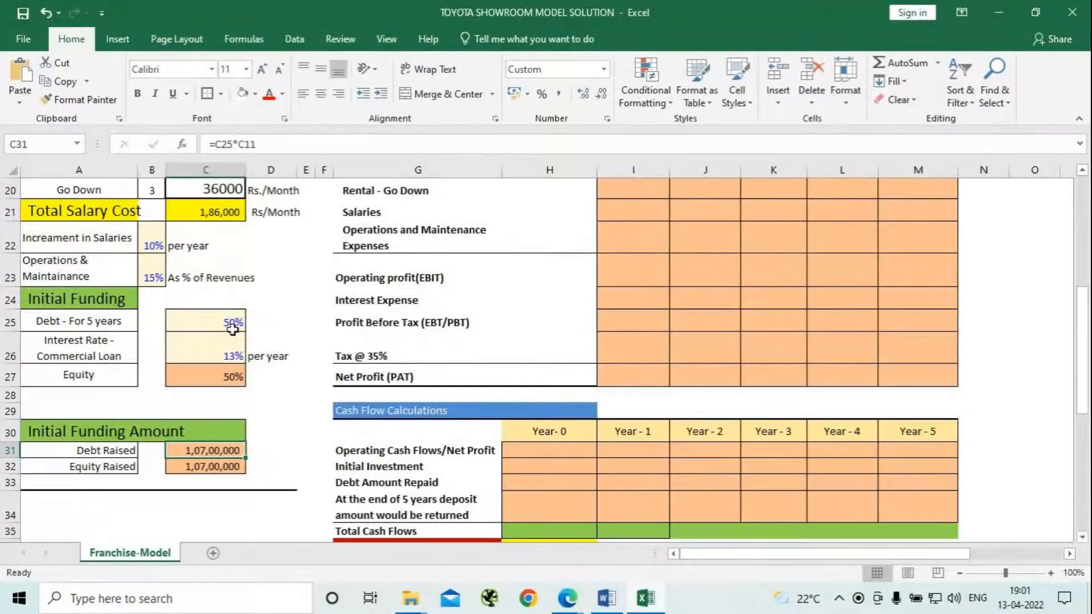
{"action": "scroll", "coordinate": [233, 328], "scroll_direction": "up", "scroll_amount": 3}
{"action": "scroll", "coordinate": [232, 329], "scroll_direction": "up", "scroll_amount": 2}
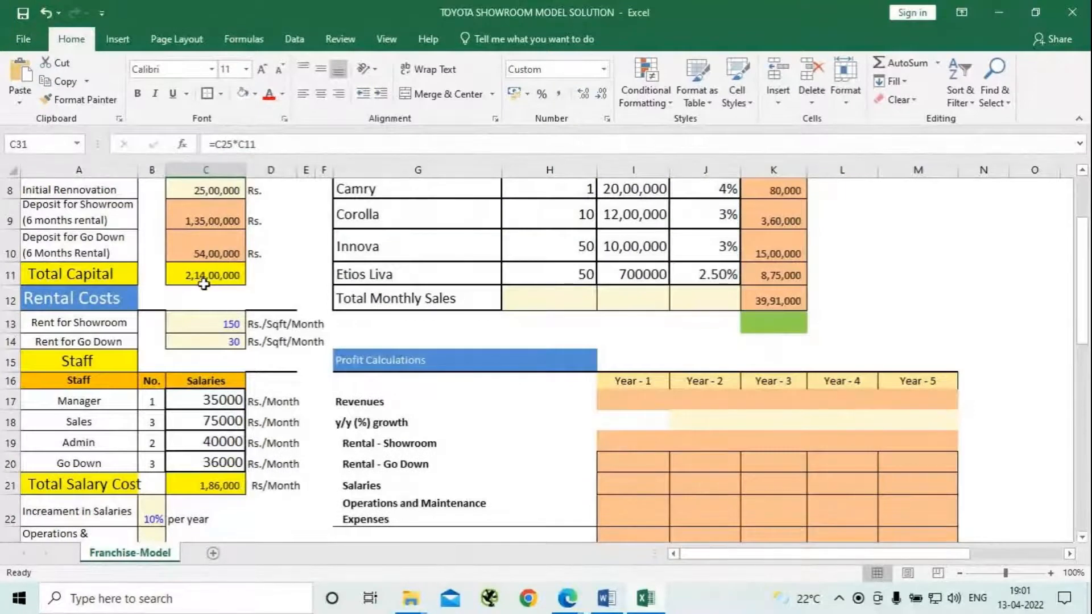
{"action": "scroll", "coordinate": [204, 284], "scroll_direction": "down", "scroll_amount": 5}
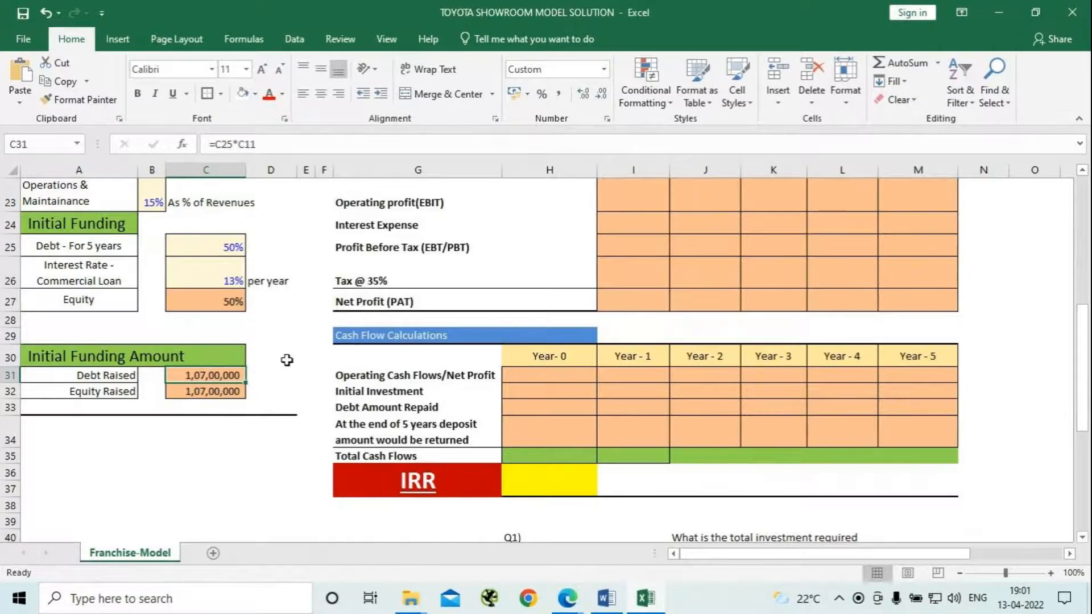
{"action": "scroll", "coordinate": [287, 360], "scroll_direction": "up", "scroll_amount": 2}
{"action": "scroll", "coordinate": [286, 360], "scroll_direction": "up", "scroll_amount": 3}
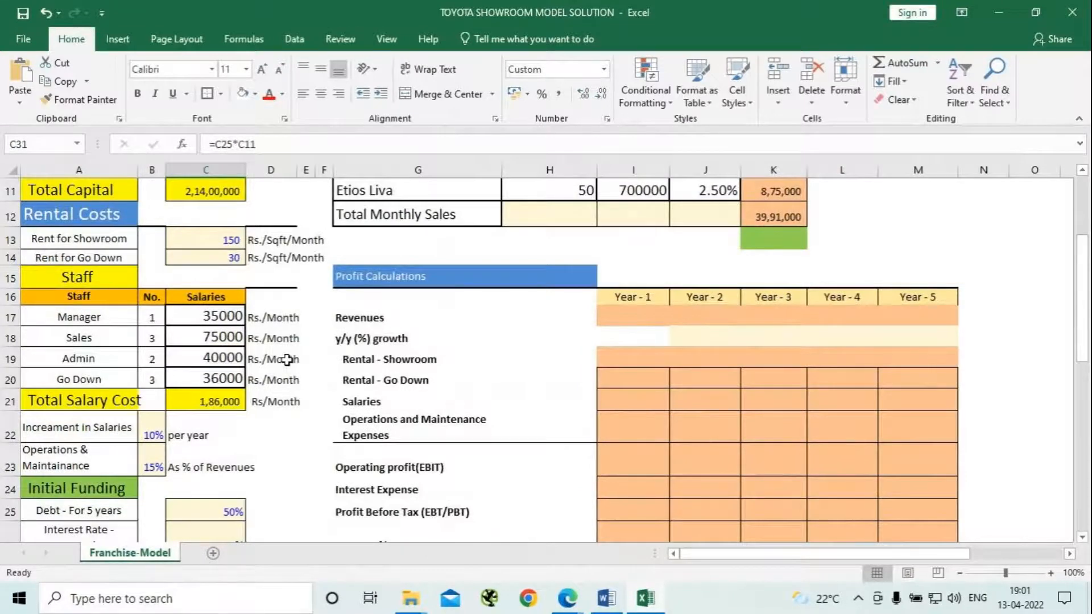
{"action": "left_click", "coordinate": [632, 313]}
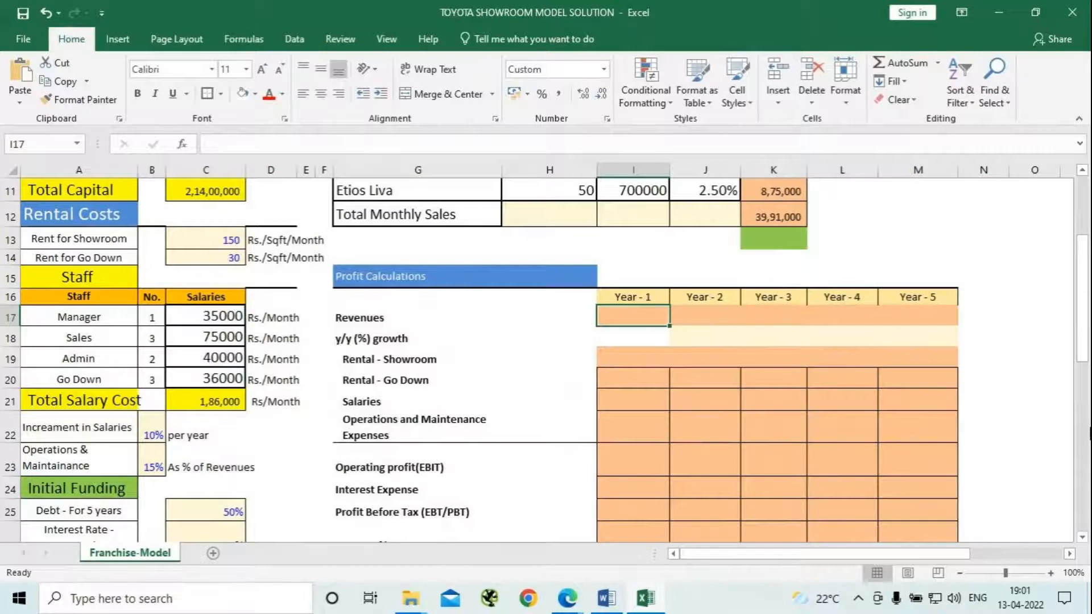
{"action": "scroll", "coordinate": [697, 415], "scroll_direction": "up", "scroll_amount": 1}
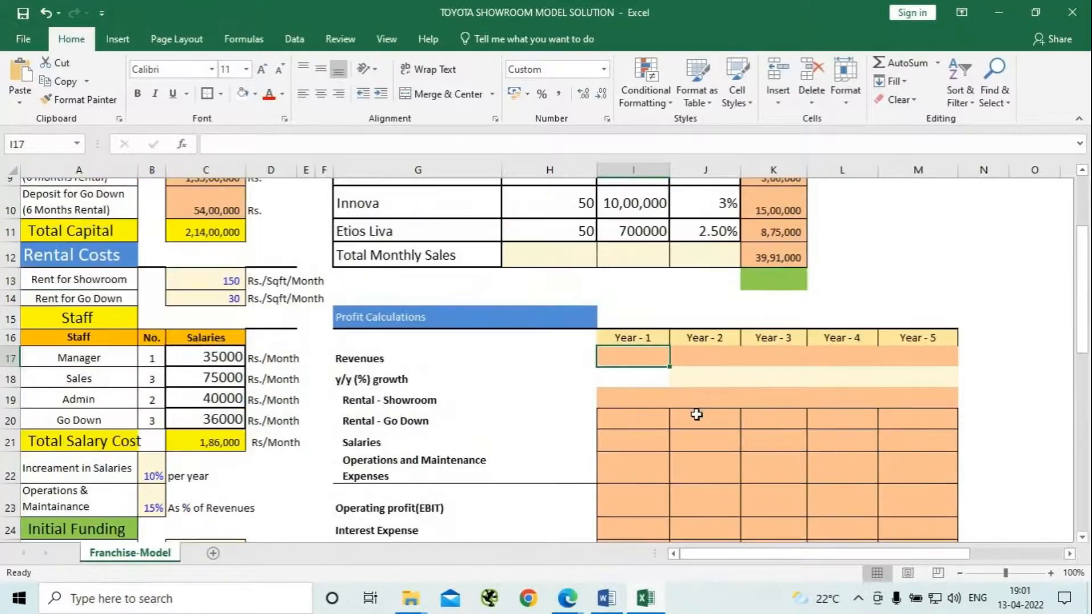
{"action": "scroll", "coordinate": [696, 415], "scroll_direction": "up", "scroll_amount": 3}
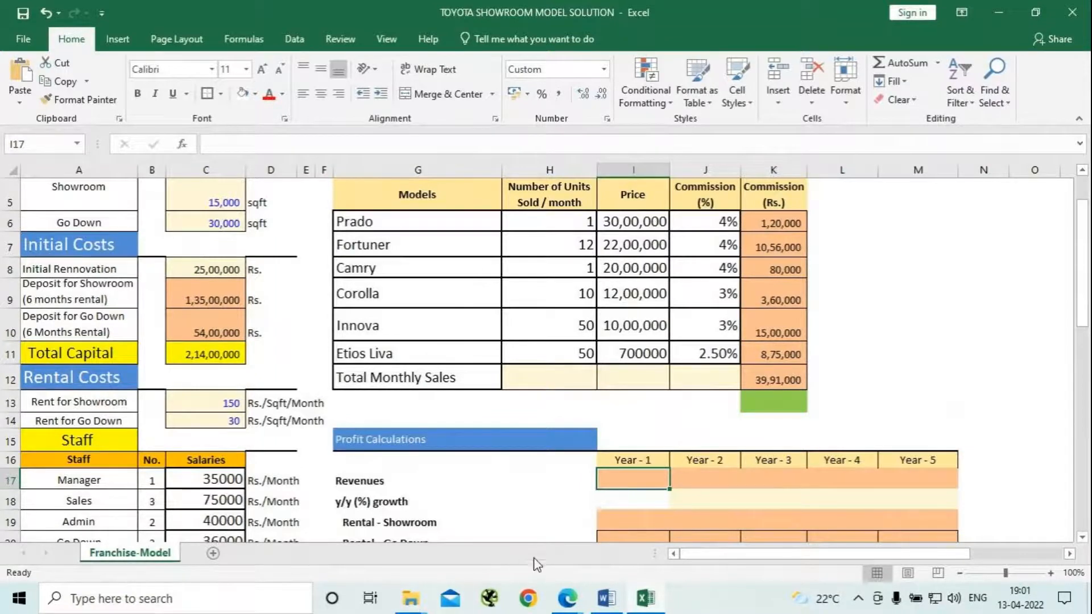
Switch to the GoTo meeting to check the participant list and read the chat replies, then return to the Excel workbook
{"action": "mouse_move", "coordinate": [577, 602]}
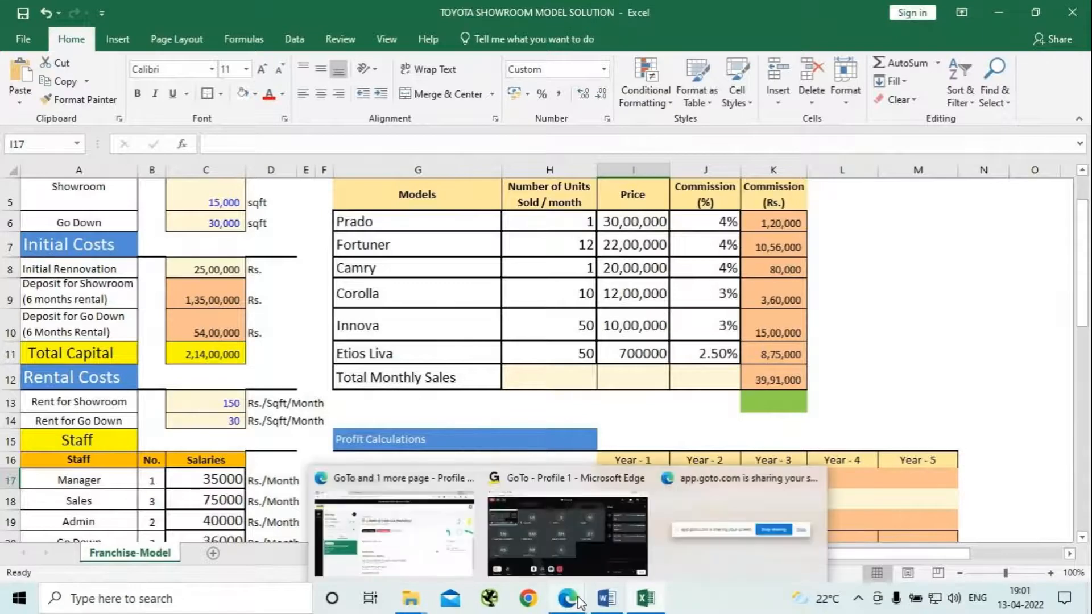
{"action": "left_click", "coordinate": [630, 547]}
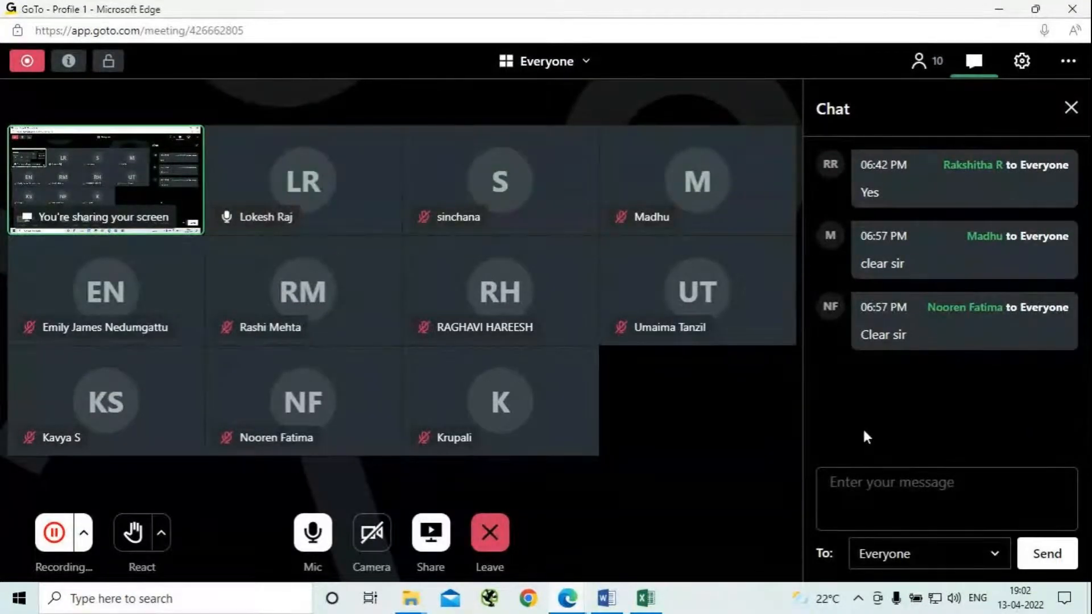
{"action": "left_click", "coordinate": [918, 61]}
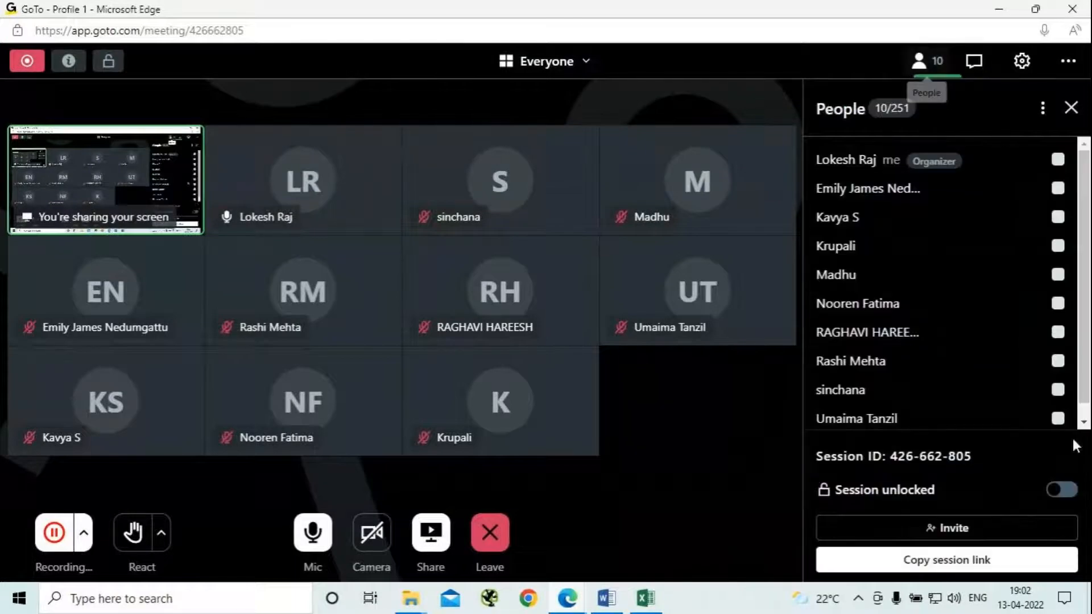
{"action": "mouse_move", "coordinate": [1039, 430]}
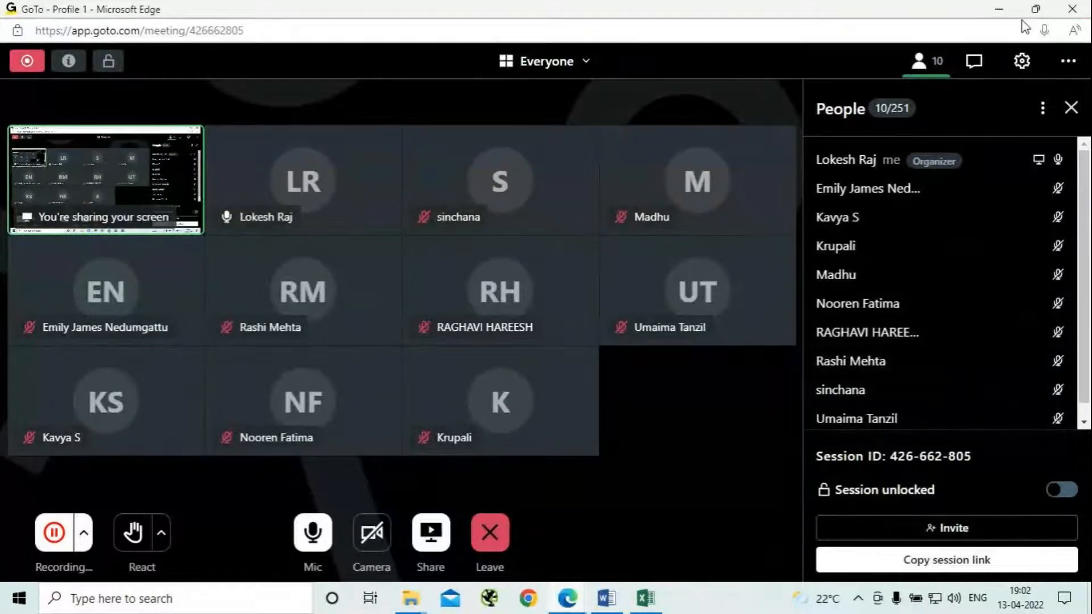
{"action": "left_click", "coordinate": [1034, 9]}
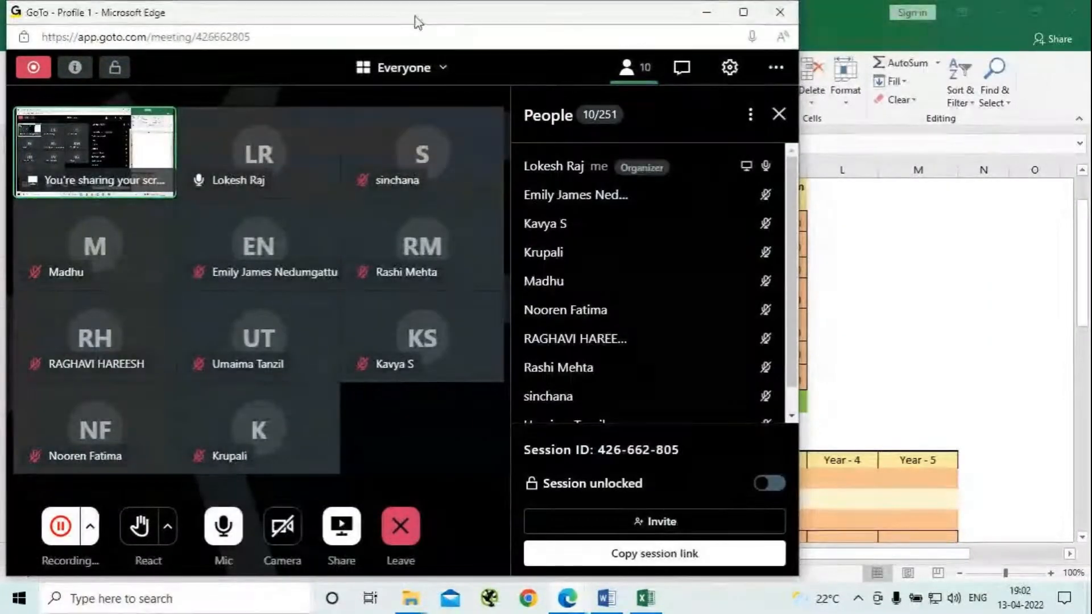
{"action": "left_click_drag", "start_coordinate": [410, 18], "coordinate": [726, 34]}
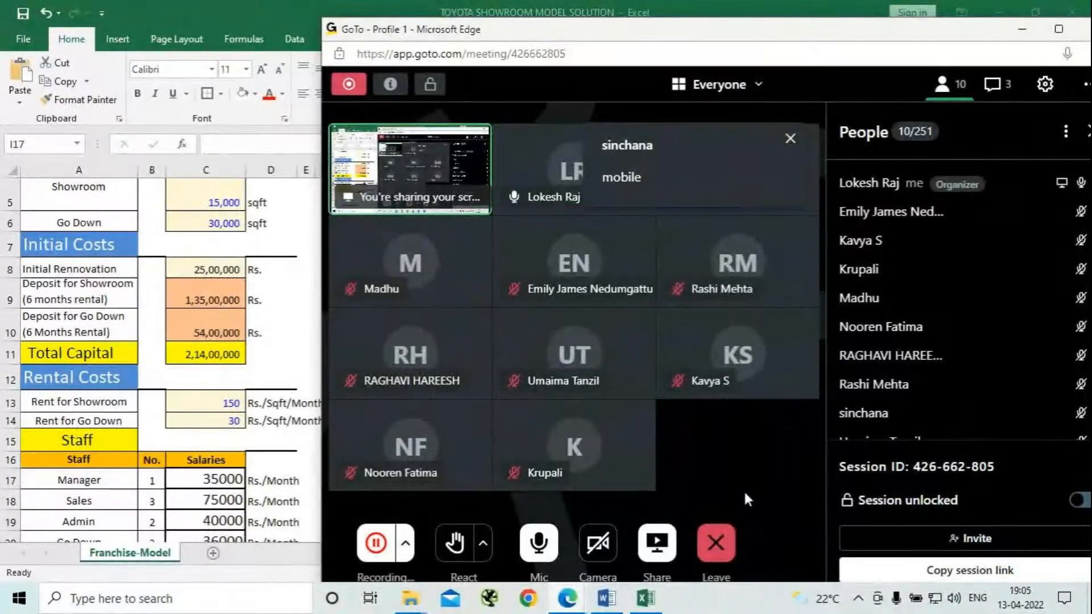
{"action": "left_click", "coordinate": [996, 84]}
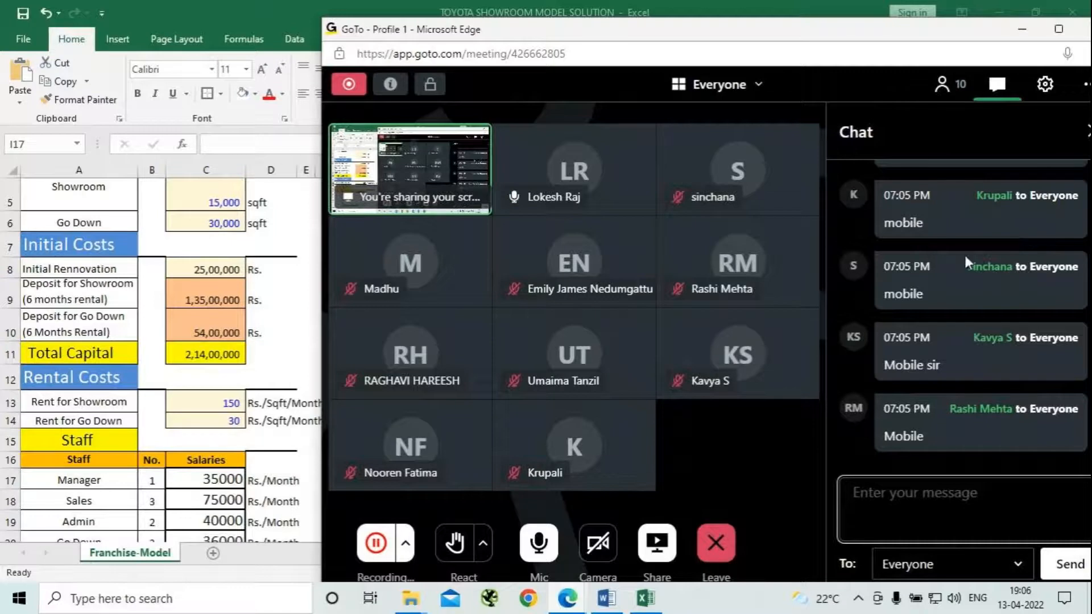
{"action": "left_click", "coordinate": [1021, 30]}
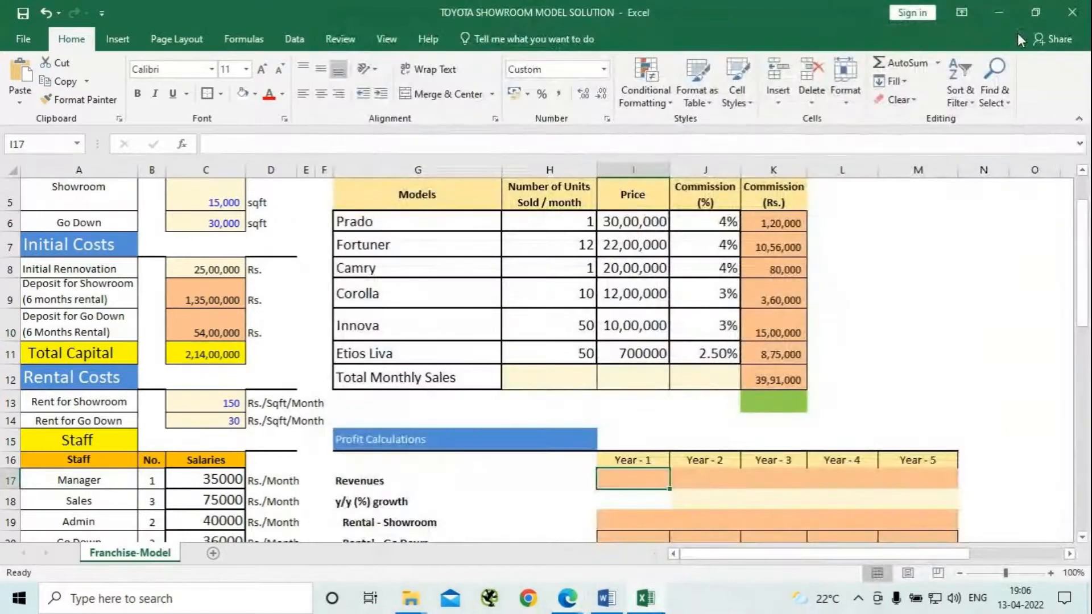
Fill the Total Monthly Sales label cell G12 with a light blue theme colour
{"action": "scroll", "coordinate": [912, 336], "scroll_direction": "down", "scroll_amount": 2}
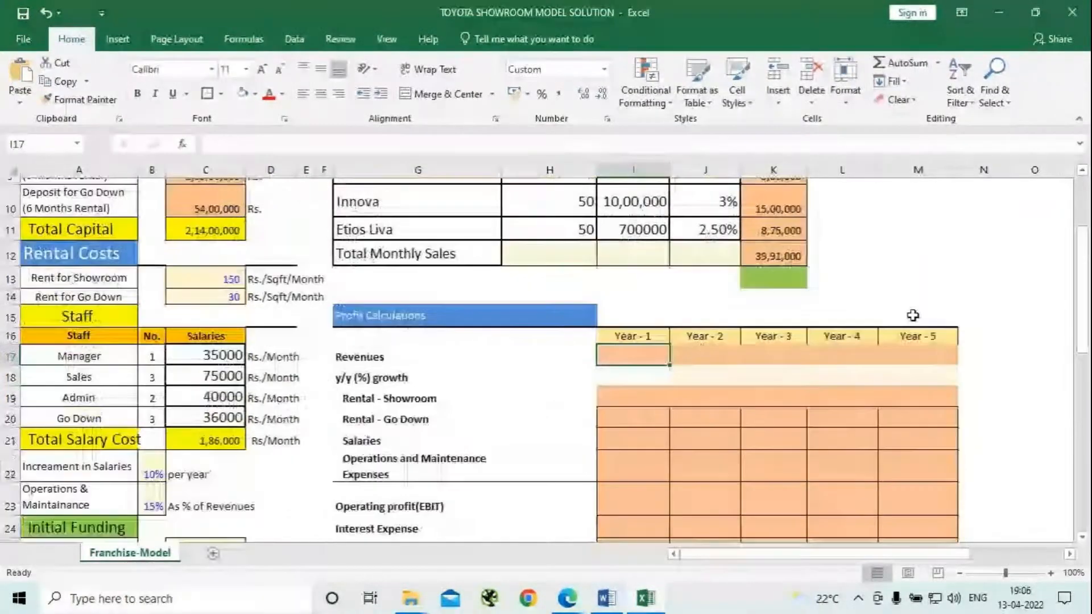
{"action": "scroll", "coordinate": [904, 277], "scroll_direction": "down", "scroll_amount": 1}
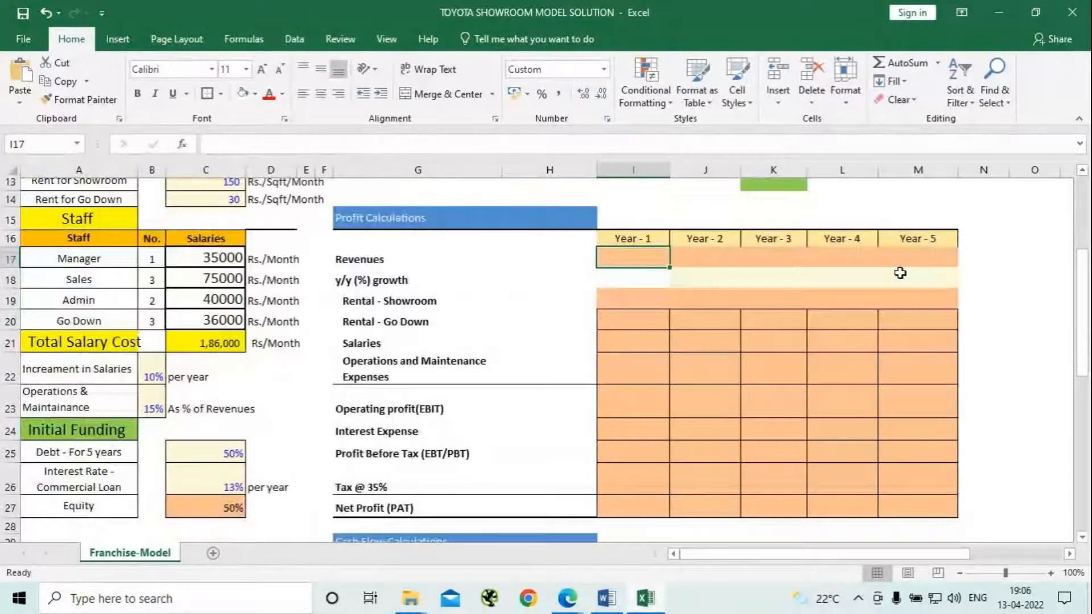
{"action": "scroll", "coordinate": [728, 299], "scroll_direction": "up", "scroll_amount": 1}
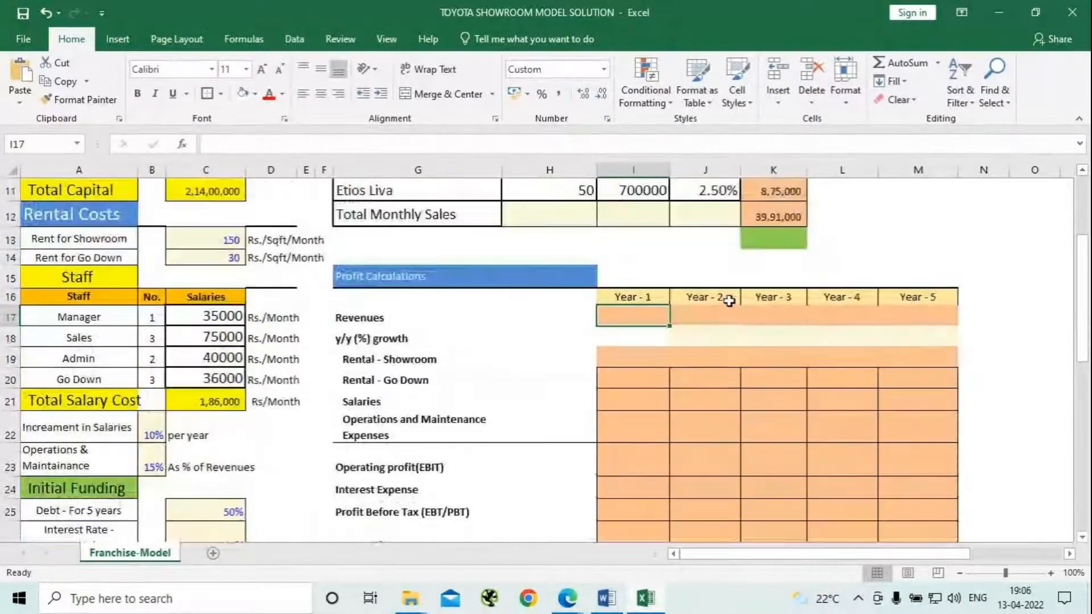
{"action": "scroll", "coordinate": [729, 300], "scroll_direction": "up", "scroll_amount": 2}
{"action": "scroll", "coordinate": [729, 300], "scroll_direction": "up", "scroll_amount": 1}
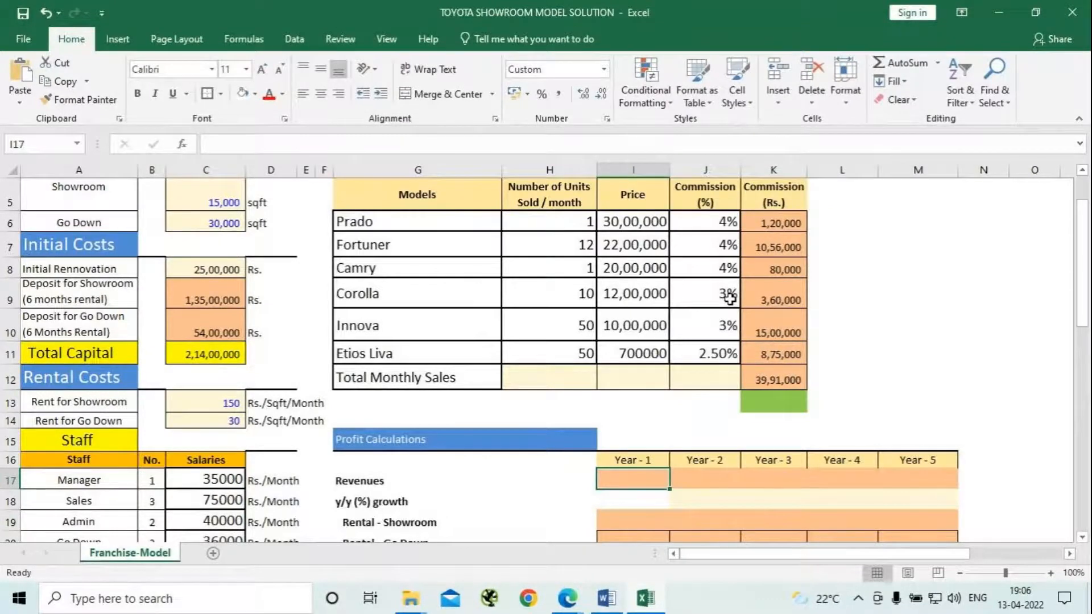
{"action": "left_click", "coordinate": [415, 372]}
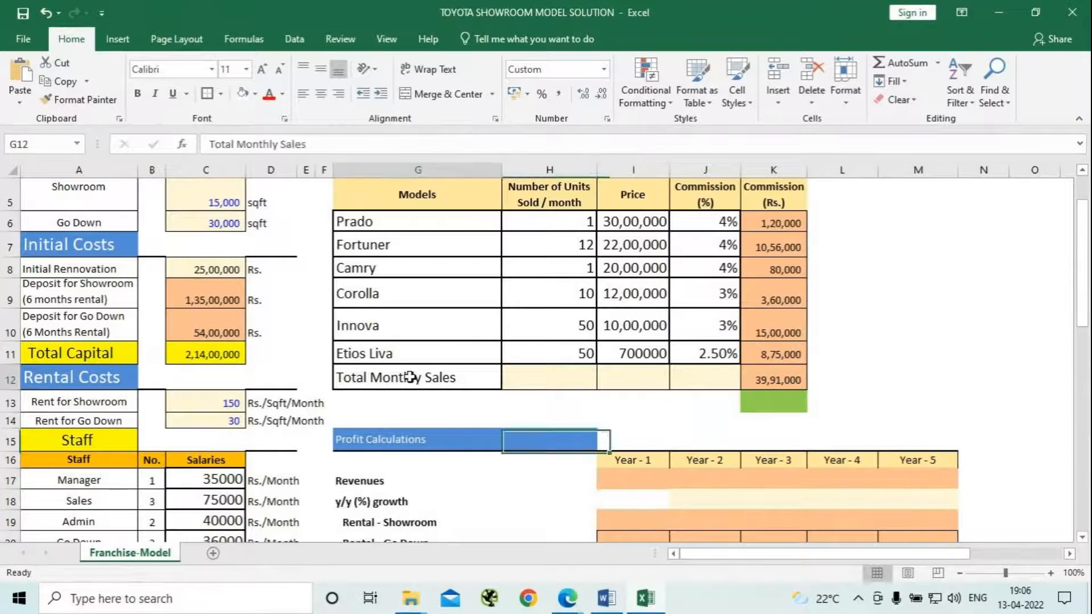
{"action": "left_click", "coordinate": [254, 94]}
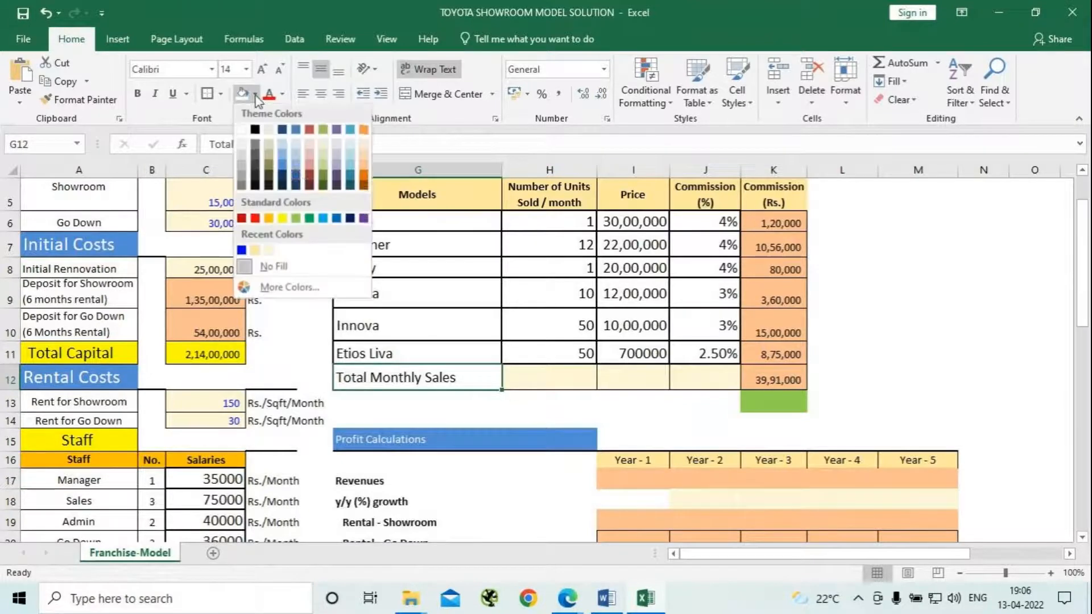
{"action": "left_click", "coordinate": [300, 165]}
{"action": "left_click", "coordinate": [632, 420]}
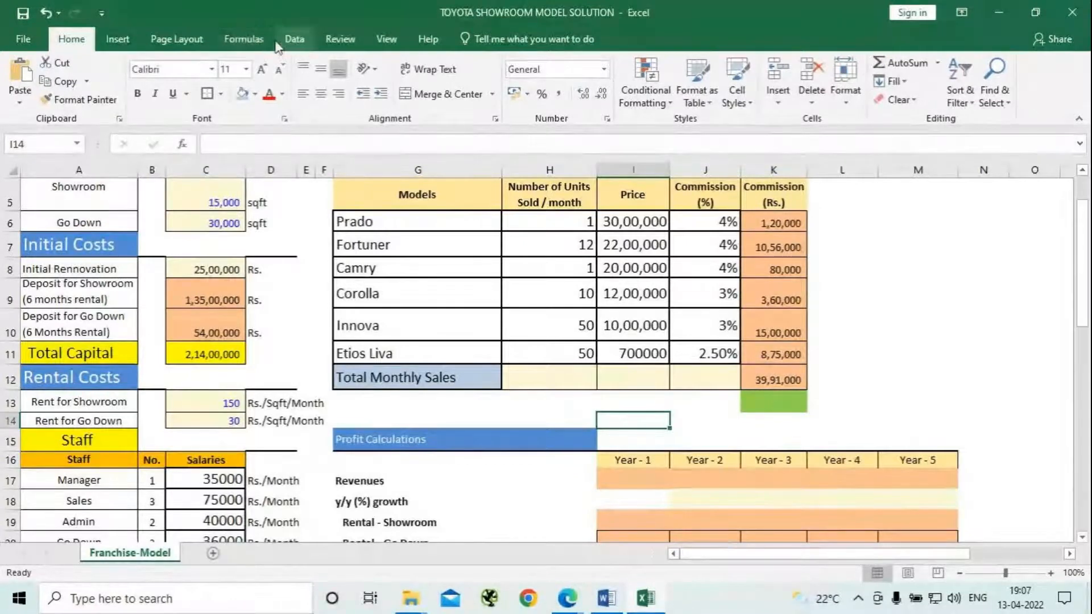
Insert a right block arrow across the empty Total Monthly Sales cells H12 to J12, ending before the commission total
{"action": "left_click", "coordinate": [186, 44]}
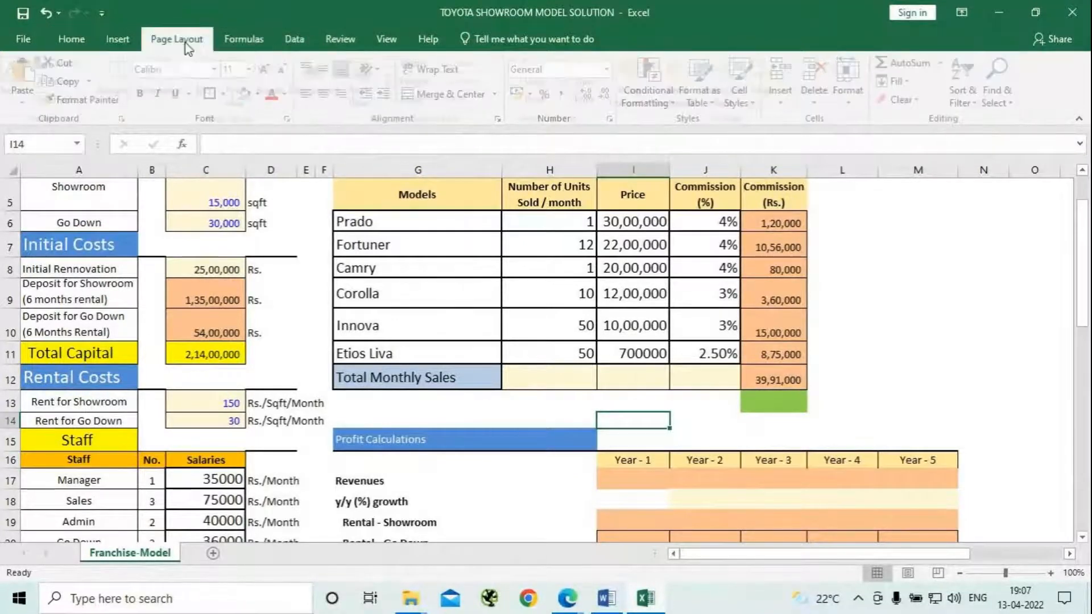
{"action": "left_click", "coordinate": [293, 42]}
{"action": "left_click", "coordinate": [244, 40]}
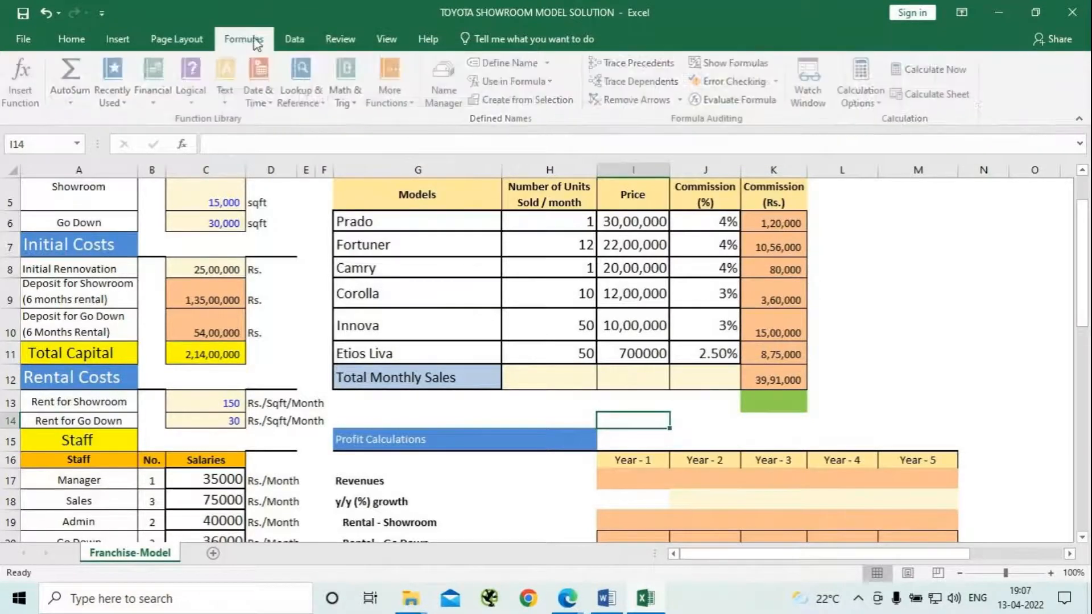
{"action": "left_click", "coordinate": [343, 41]}
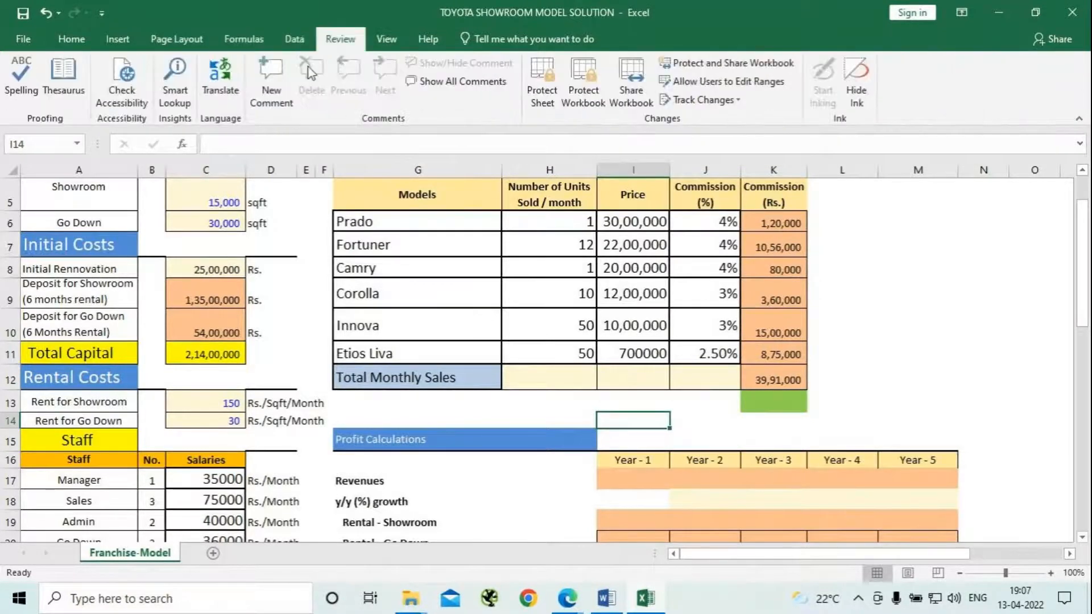
{"action": "left_click", "coordinate": [117, 39]}
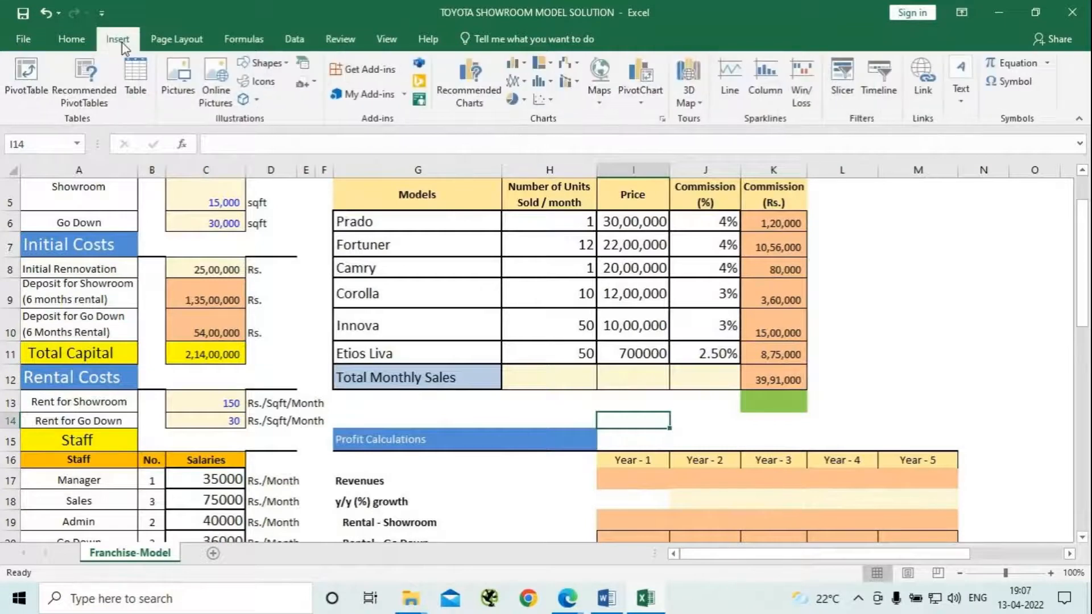
{"action": "left_click", "coordinate": [283, 64]}
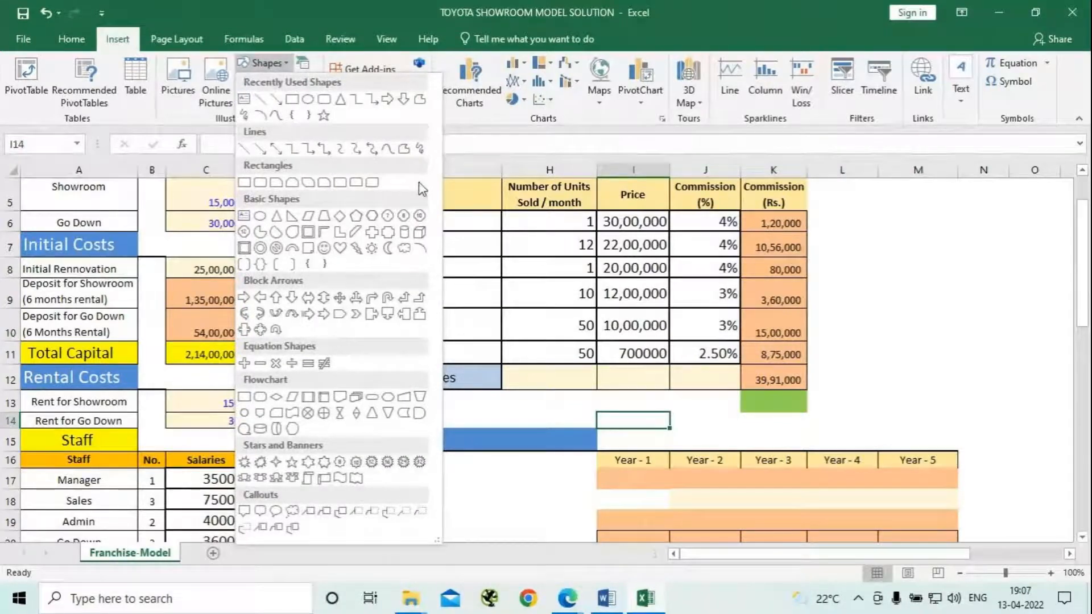
{"action": "left_click", "coordinate": [387, 101]}
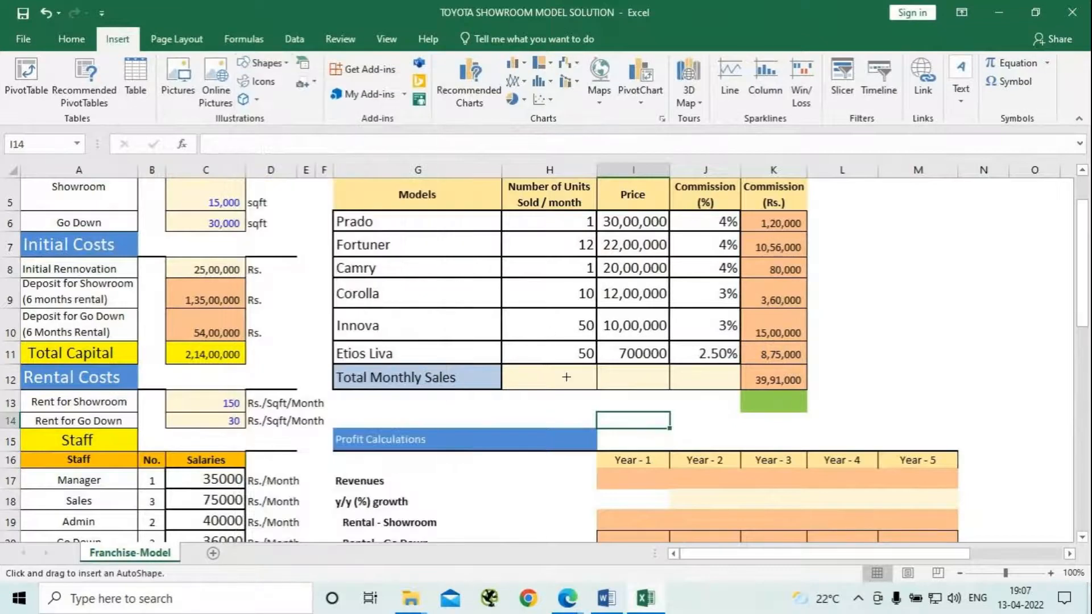
{"action": "left_click_drag", "start_coordinate": [521, 378], "coordinate": [720, 379]}
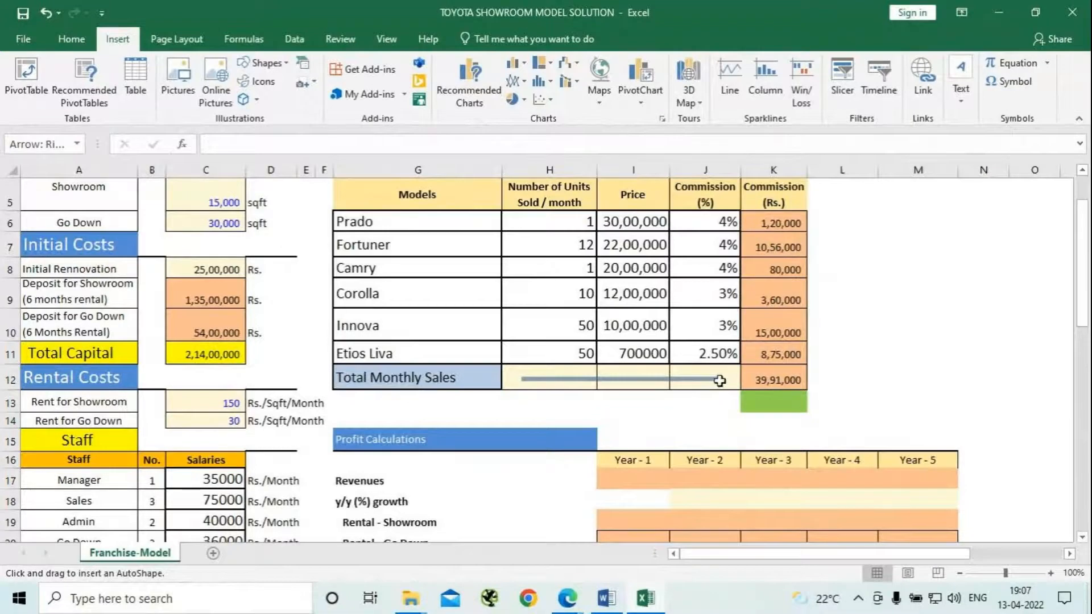
{"action": "left_click", "coordinate": [854, 409]}
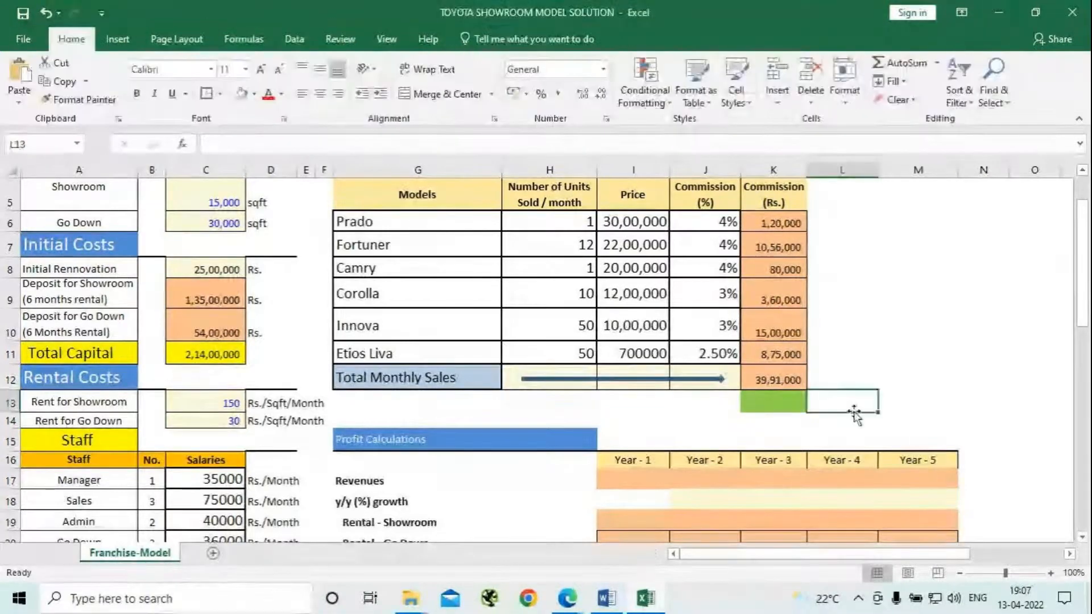
{"action": "left_click", "coordinate": [703, 422]}
Calculate the Year 1 Revenues in I17 by annualising the total monthly commission with =K12*12
{"action": "left_click", "coordinate": [633, 474]}
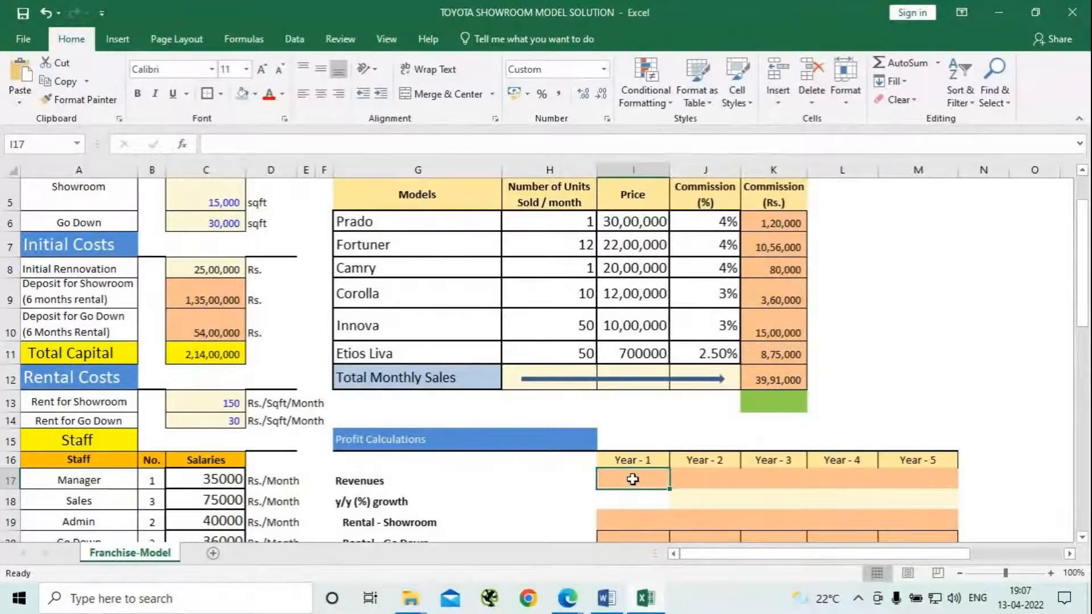
{"action": "type", "text": "="}
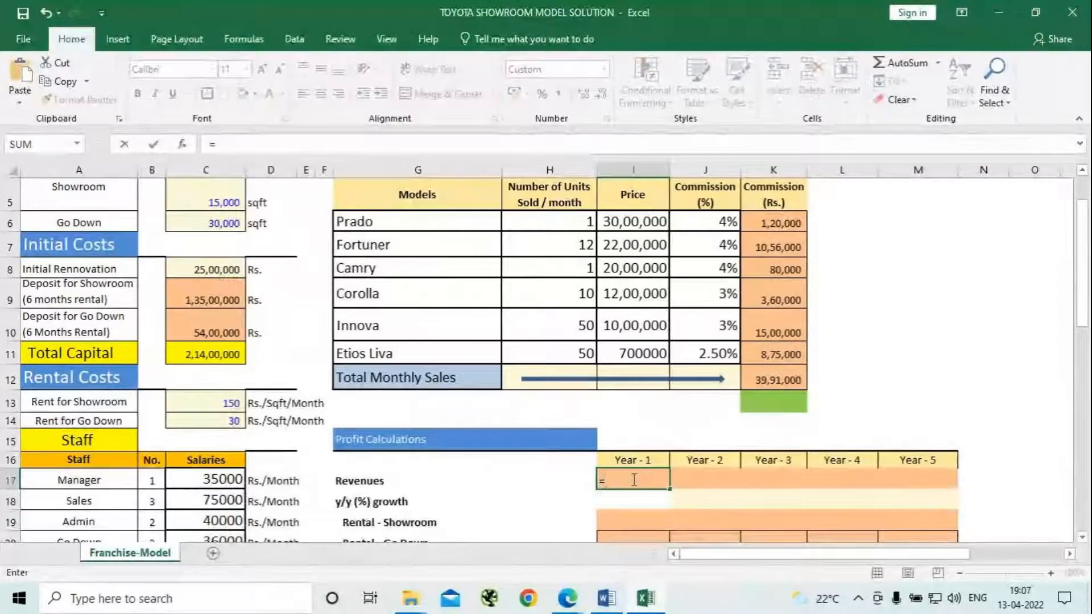
{"action": "left_click", "coordinate": [785, 383]}
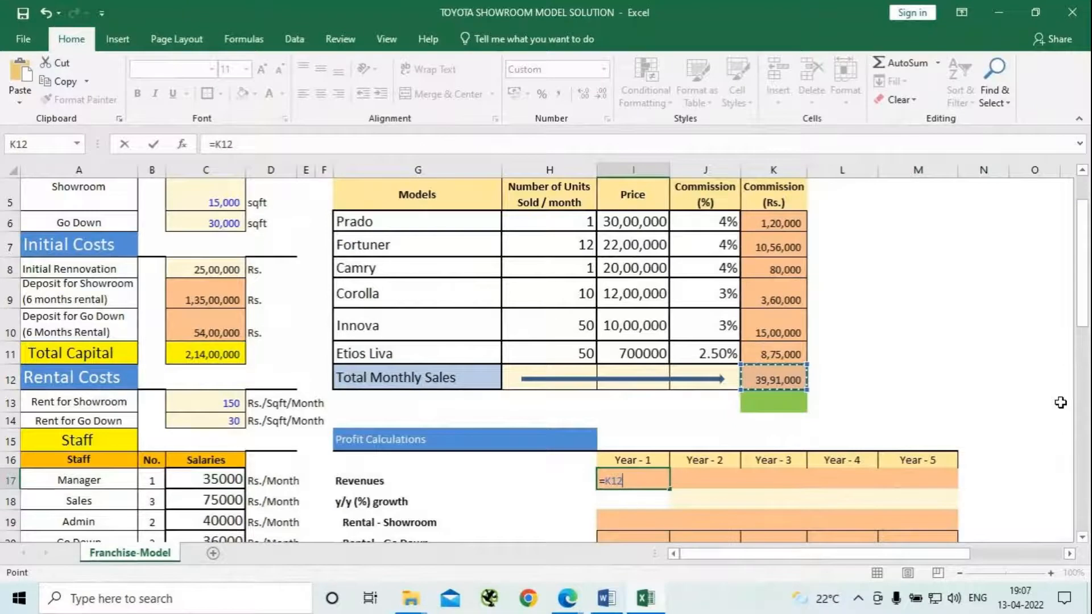
{"action": "type", "text": "*12"}
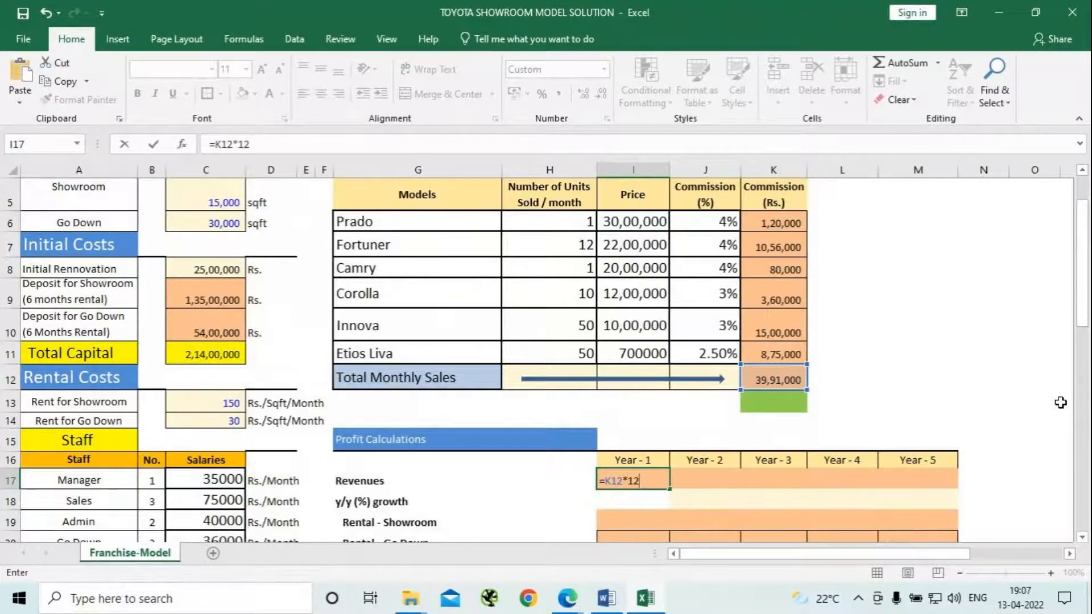
{"action": "key", "text": "Return"}
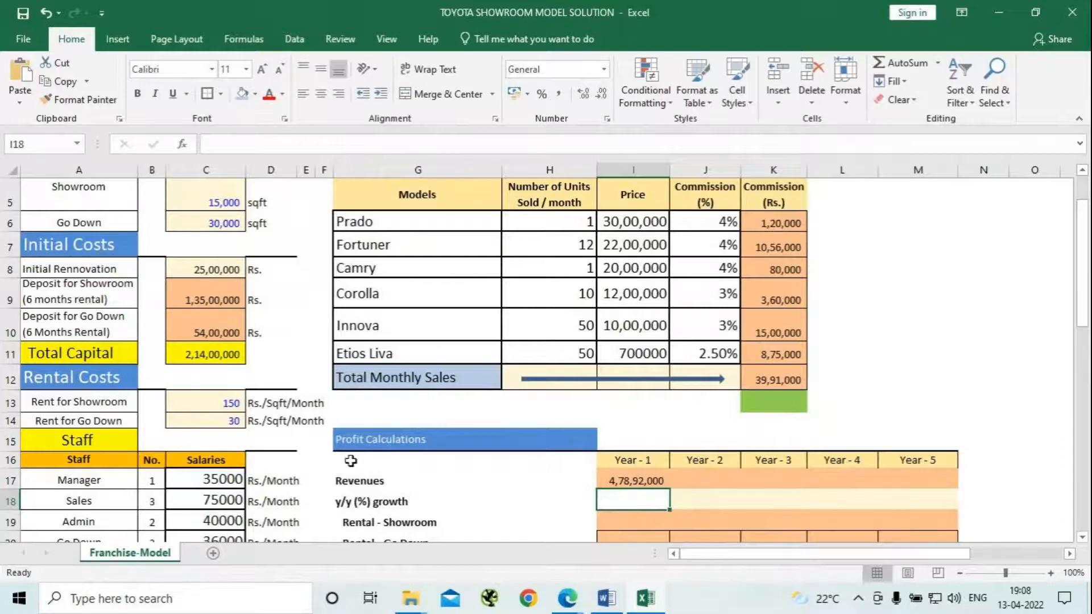
Check the expected annual sales increase in the Word case study and return to the Excel workbook
{"action": "scroll", "coordinate": [292, 461], "scroll_direction": "down", "scroll_amount": 1}
{"action": "scroll", "coordinate": [292, 462], "scroll_direction": "down", "scroll_amount": 2}
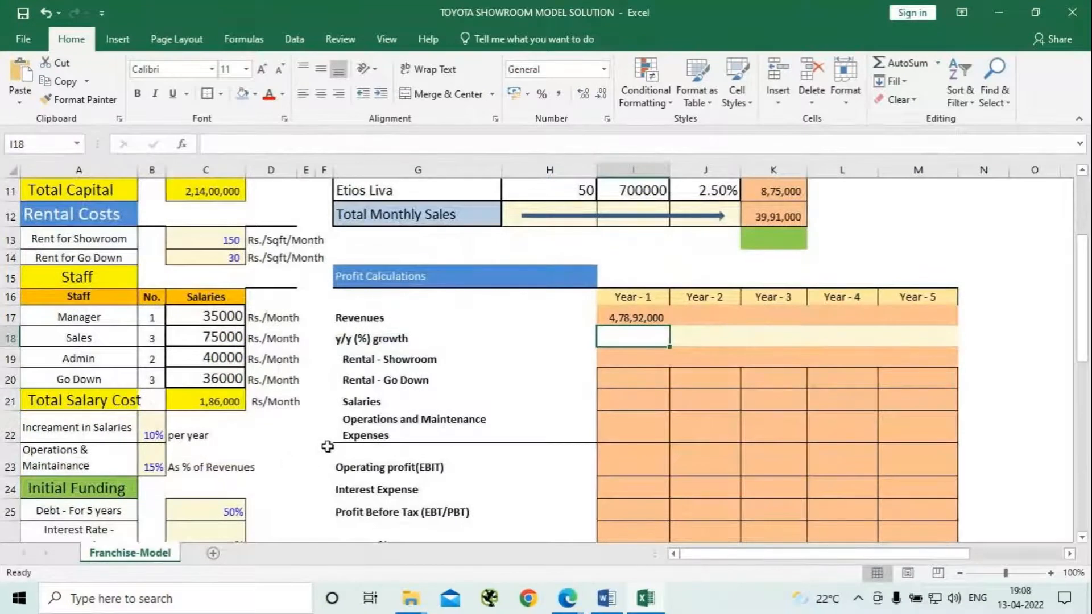
{"action": "scroll", "coordinate": [325, 446], "scroll_direction": "up", "scroll_amount": 1}
{"action": "scroll", "coordinate": [325, 446], "scroll_direction": "up", "scroll_amount": 1}
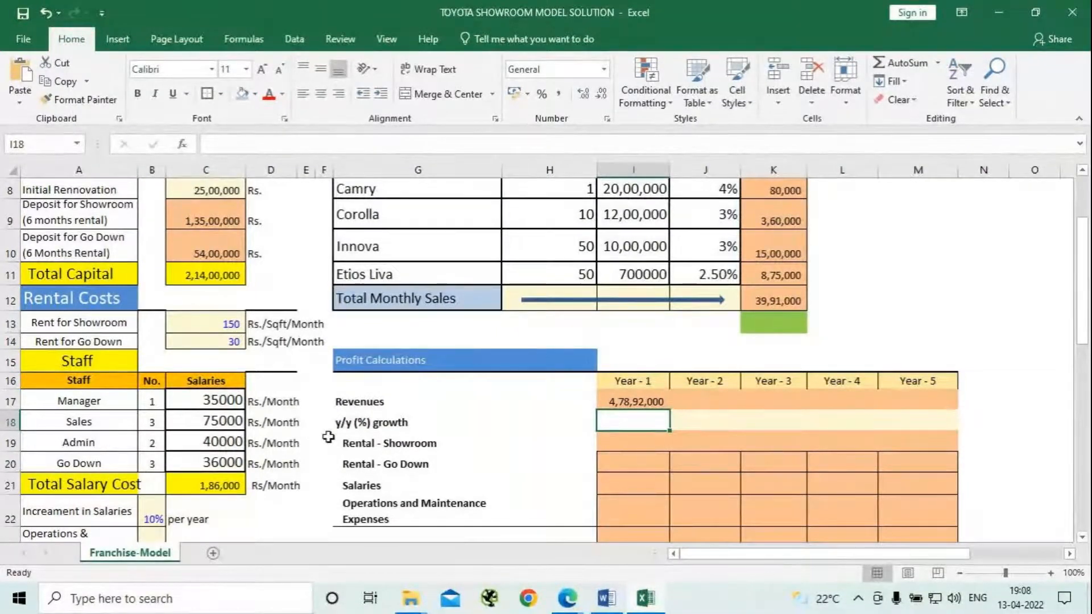
{"action": "left_click", "coordinate": [612, 602]}
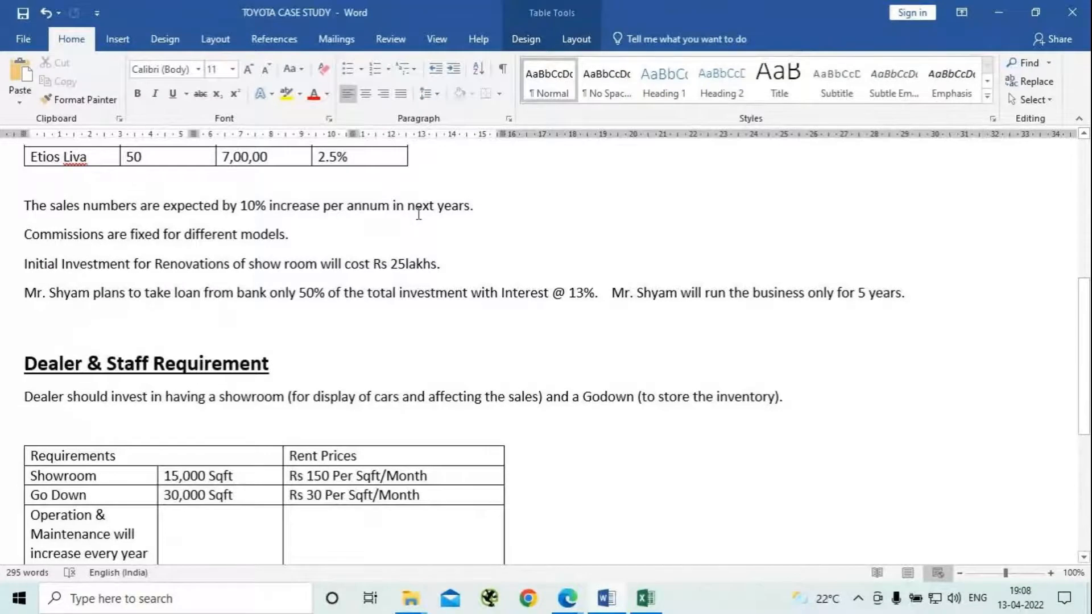
{"action": "key", "text": "alt+Tab"}
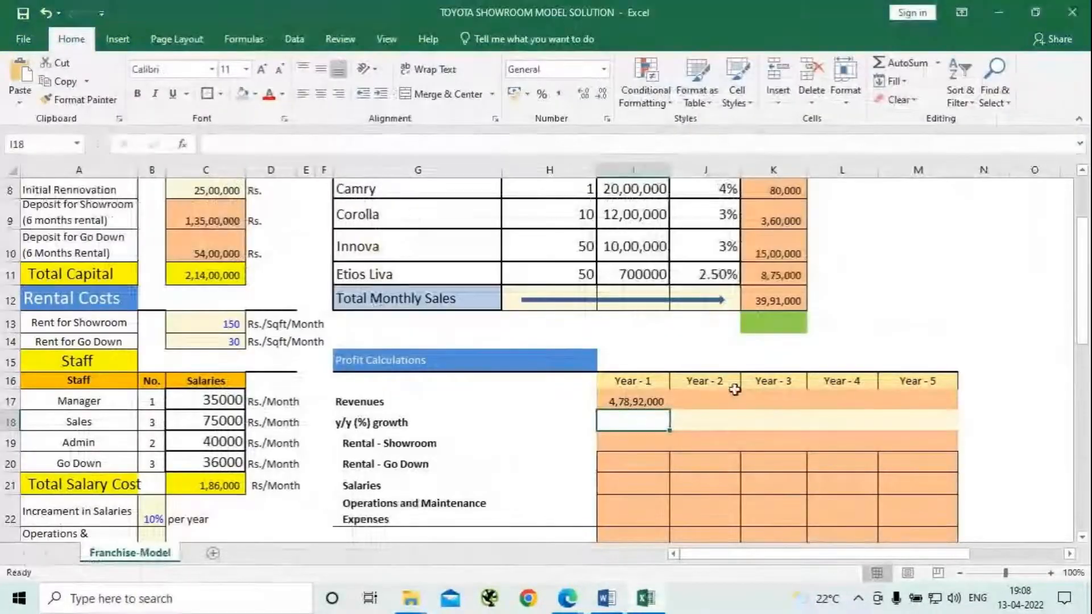
Enter the Year 2 Revenues formula =I17*(1+10%) in J17 and fill it across to Year 5 in M17
{"action": "left_click", "coordinate": [719, 398]}
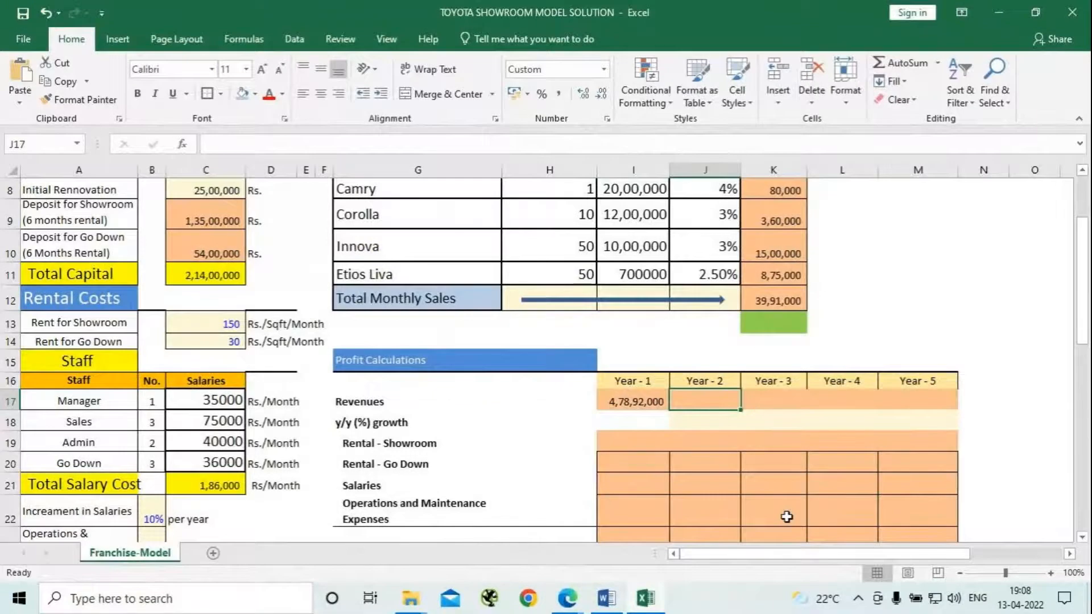
{"action": "type", "text": "="}
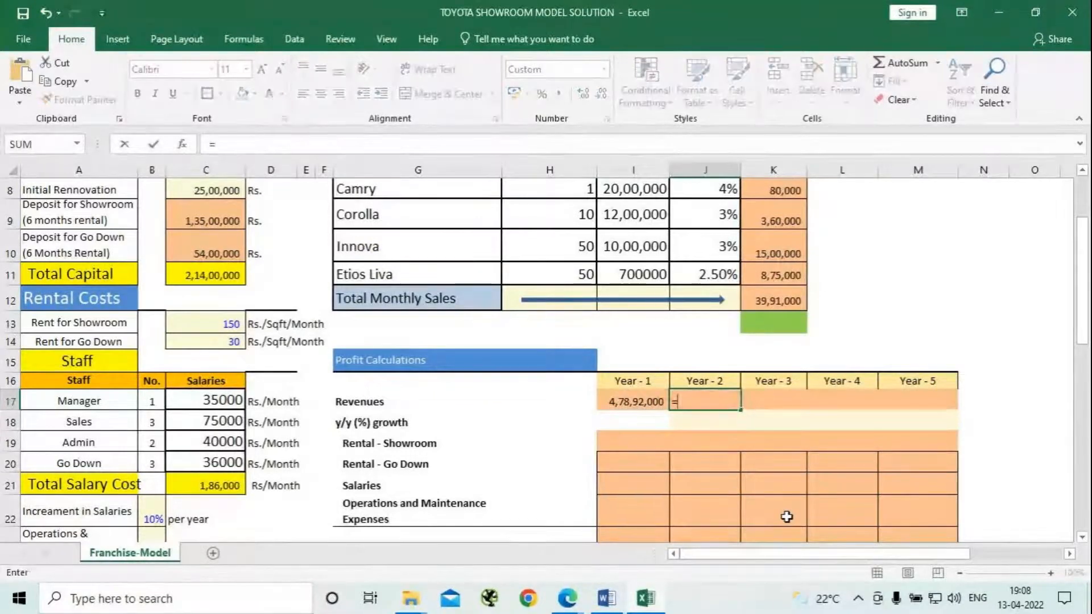
{"action": "key", "text": "Left"}
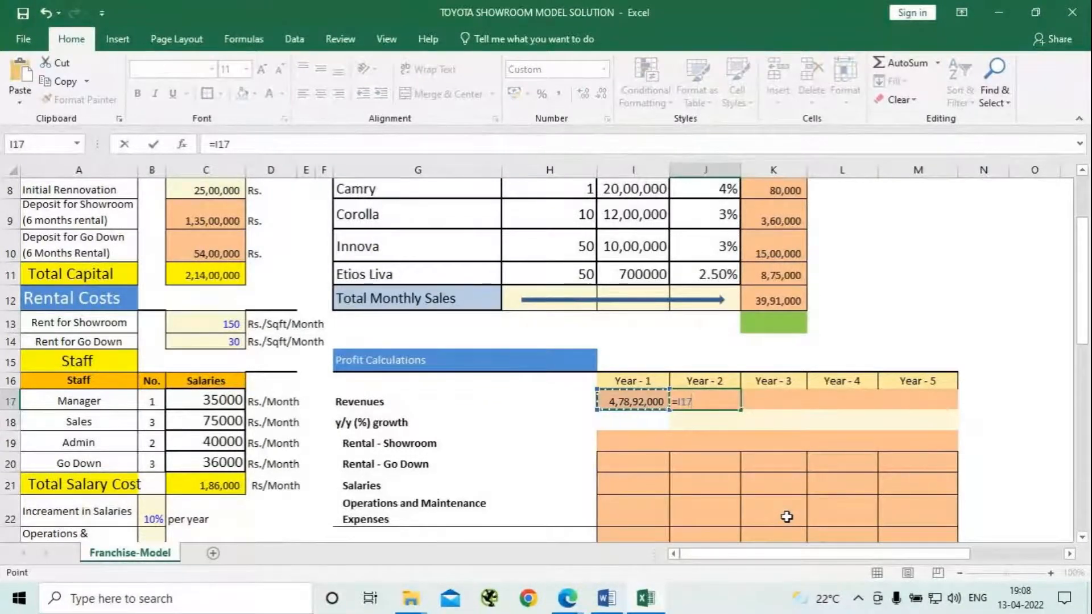
{"action": "type", "text": "*("}
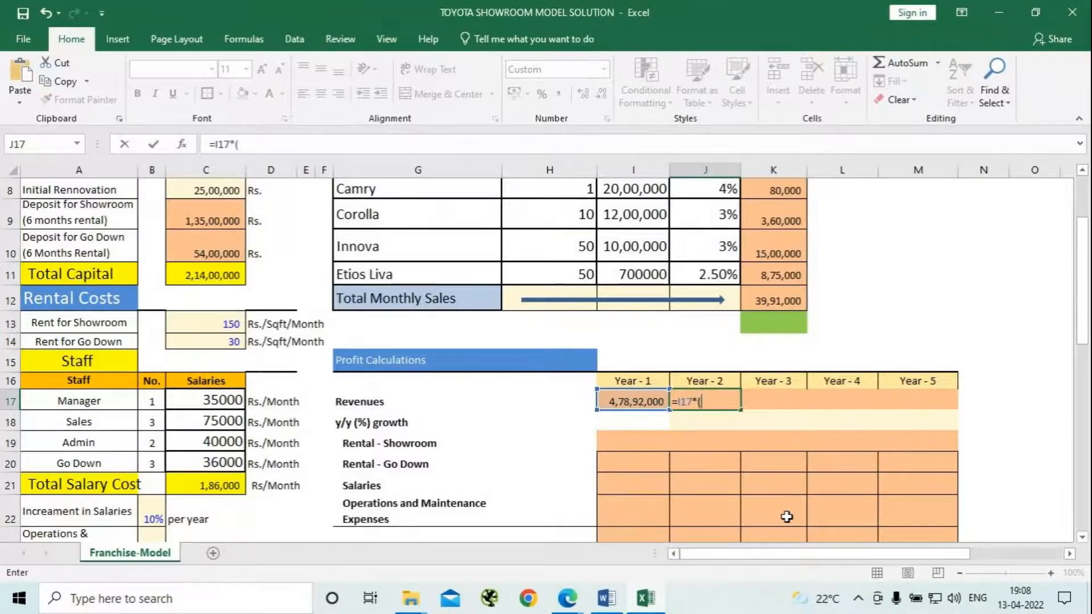
{"action": "type", "text": "1+10%)"}
{"action": "key", "text": "Return"}
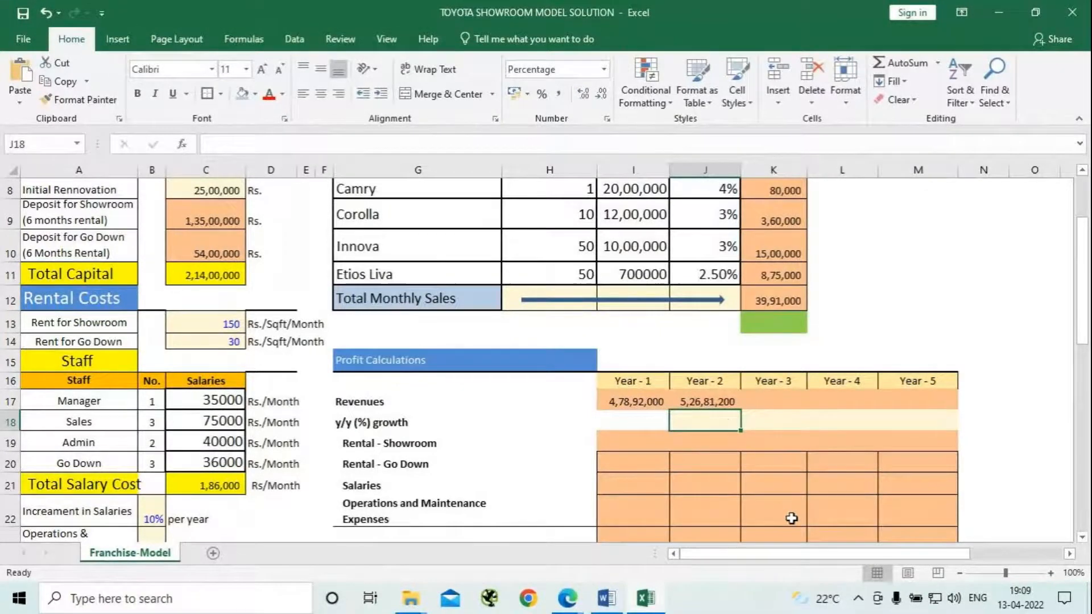
{"action": "left_click", "coordinate": [712, 403]}
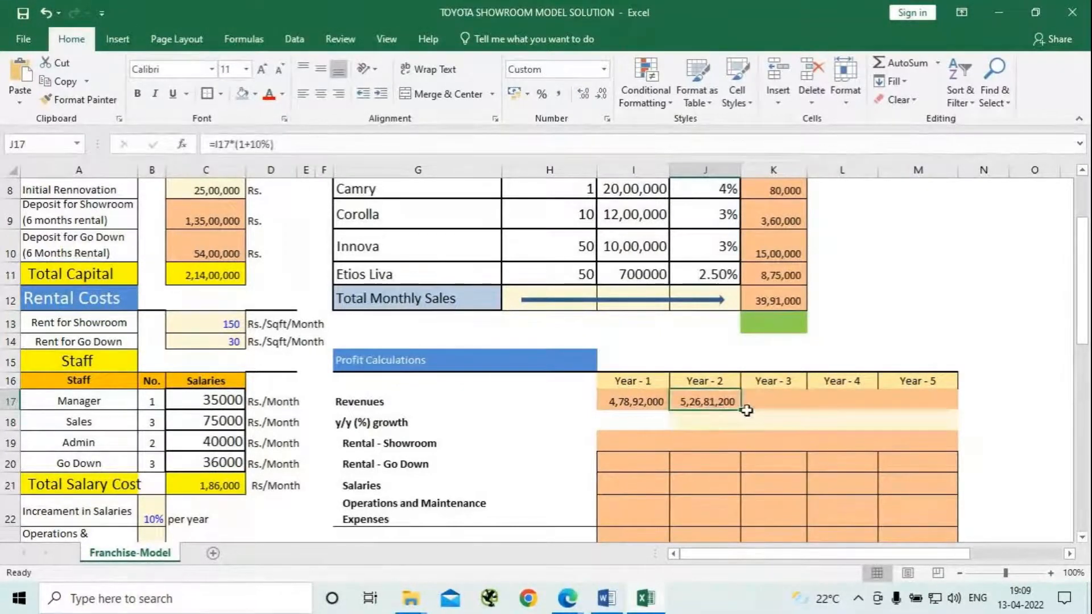
{"action": "left_click_drag", "start_coordinate": [740, 409], "coordinate": [938, 409]}
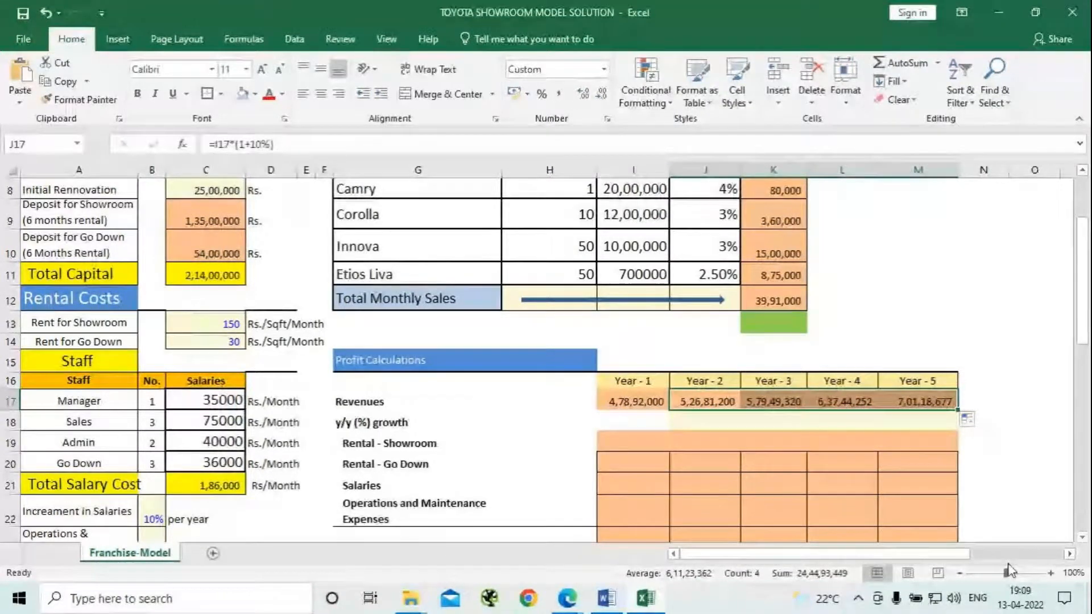
Enter 10% as the y/y growth for Year 2, Year 3 and Year 4 in J18 to L18
{"action": "left_click", "coordinate": [706, 422]}
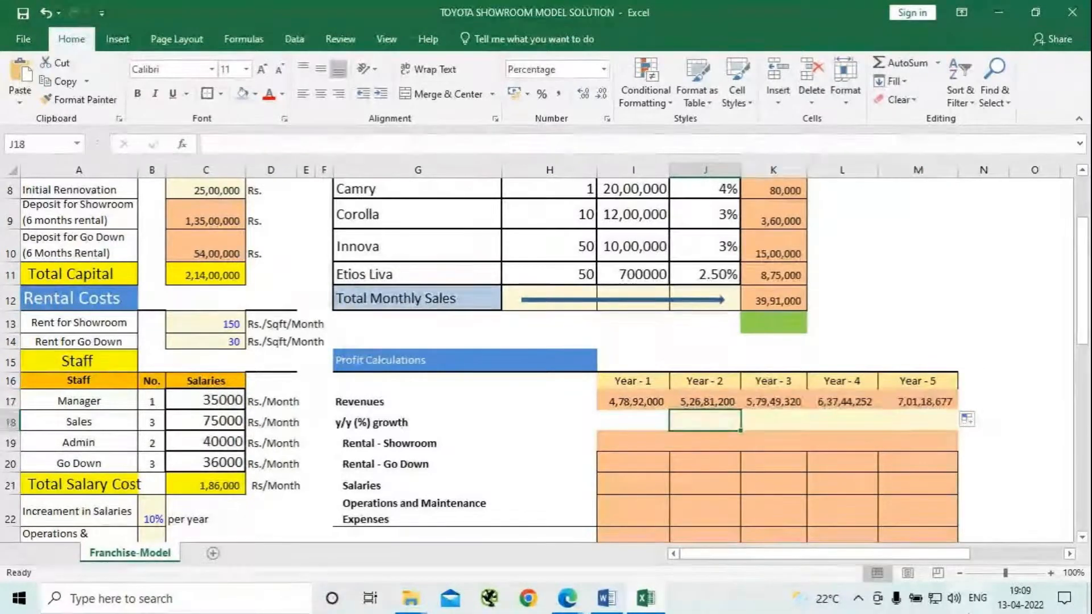
{"action": "type", "text": "10"}
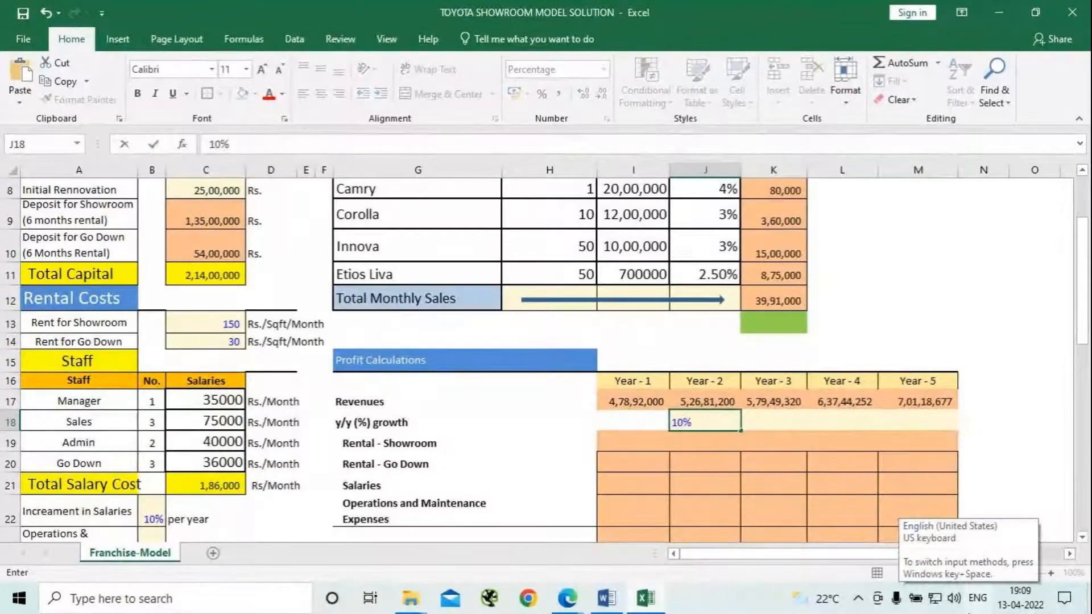
{"action": "key", "text": "Tab"}
{"action": "type", "text": "10"}
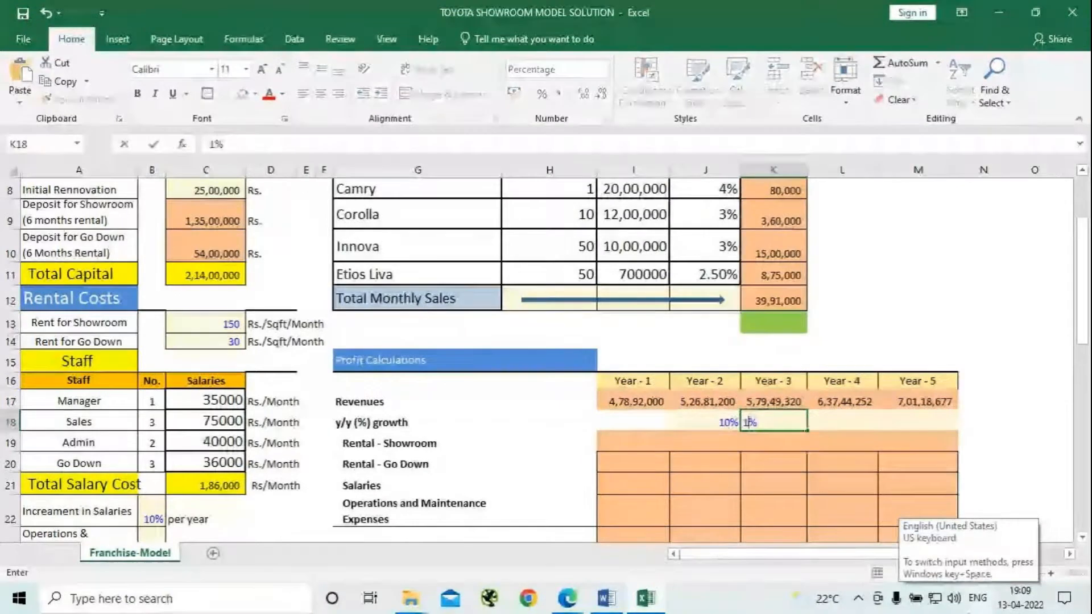
{"action": "key", "text": "Tab"}
{"action": "type", "text": "10"}
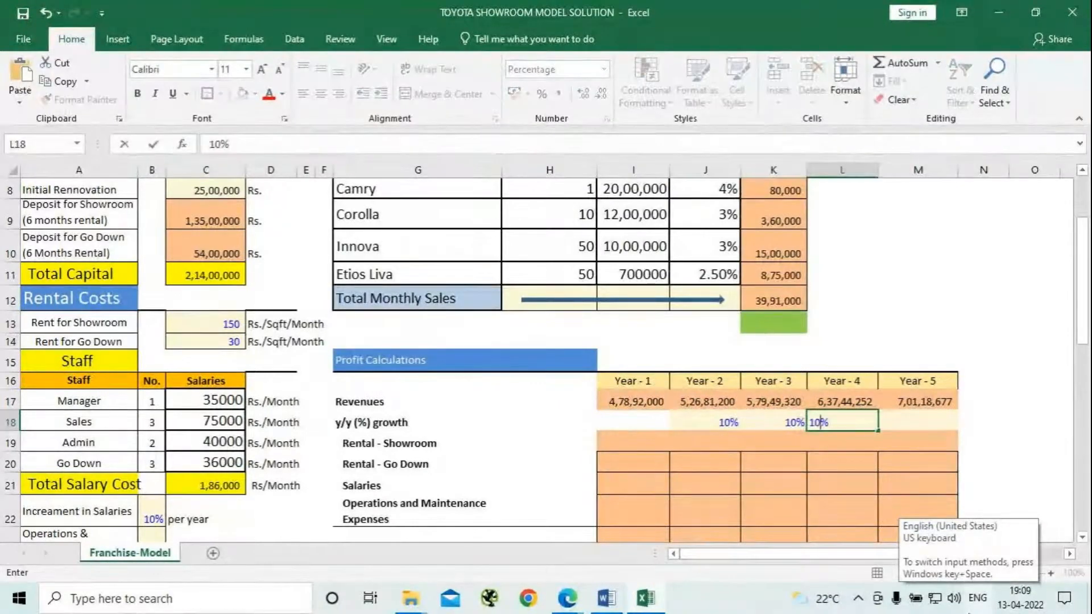
Enter 10% y/y growth for Year 4 and Year 5 in the Profit Calculations table
{"action": "key", "text": "Tab"}
{"action": "type", "text": "10"}
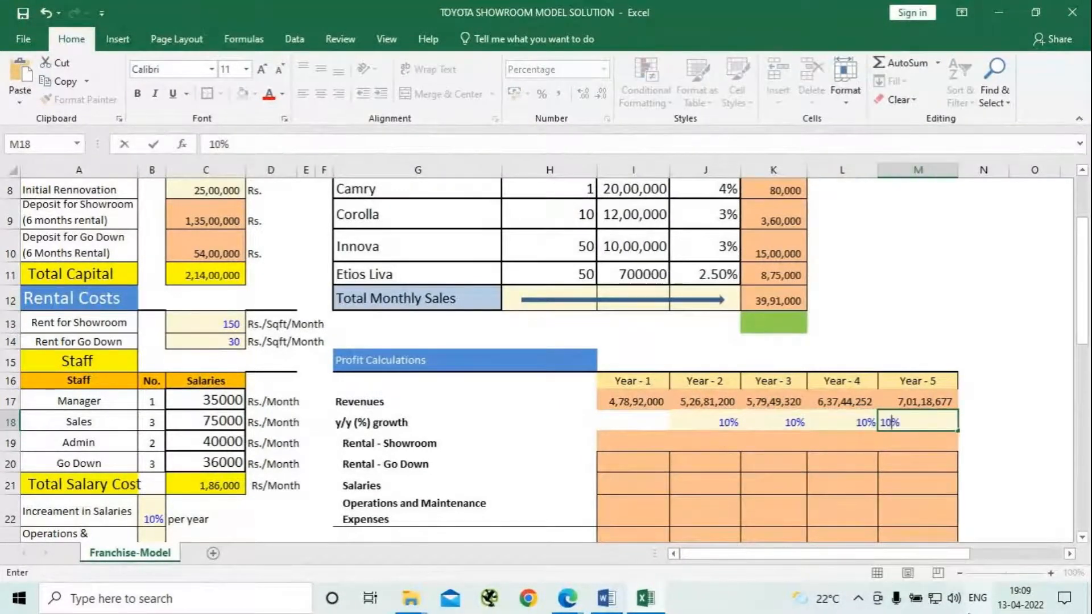
{"action": "key", "text": "Tab"}
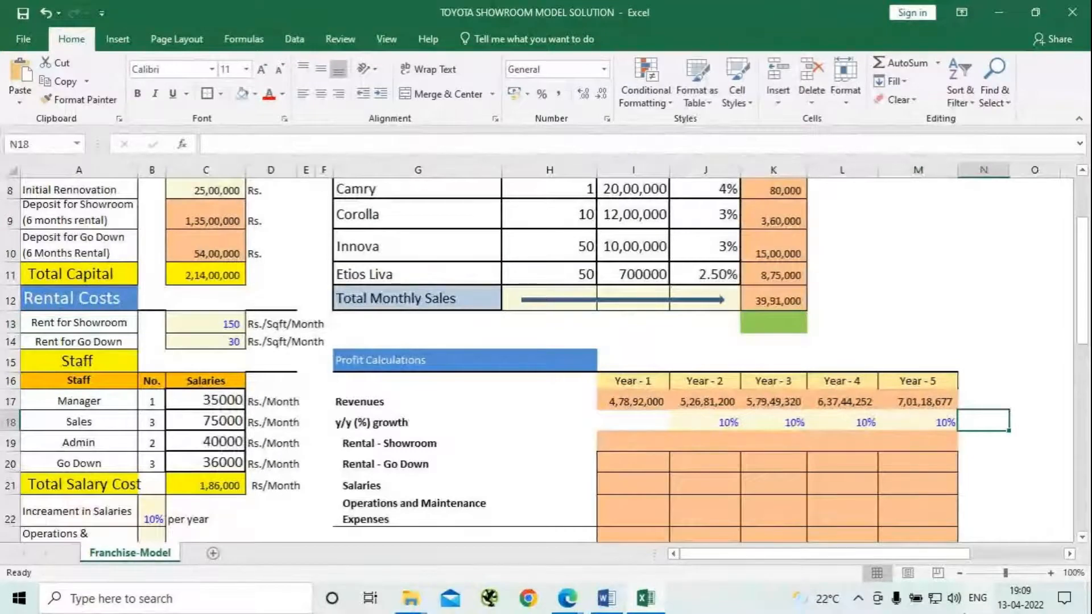
Calculate the Year 1 showroom rental in I19 with the formula =150*15000*12
{"action": "left_click", "coordinate": [633, 425]}
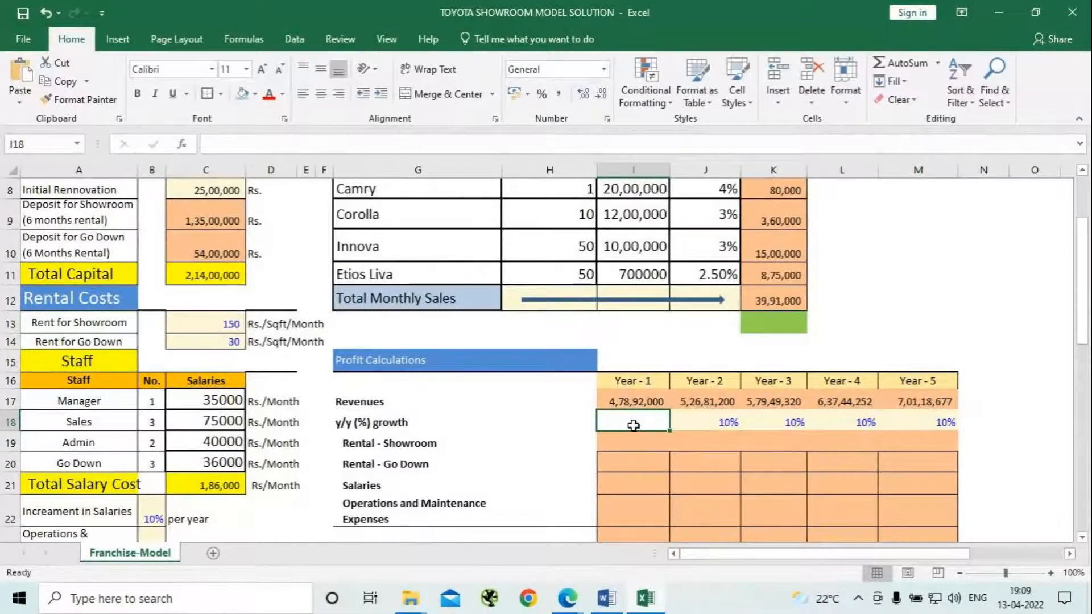
{"action": "left_click", "coordinate": [624, 448]}
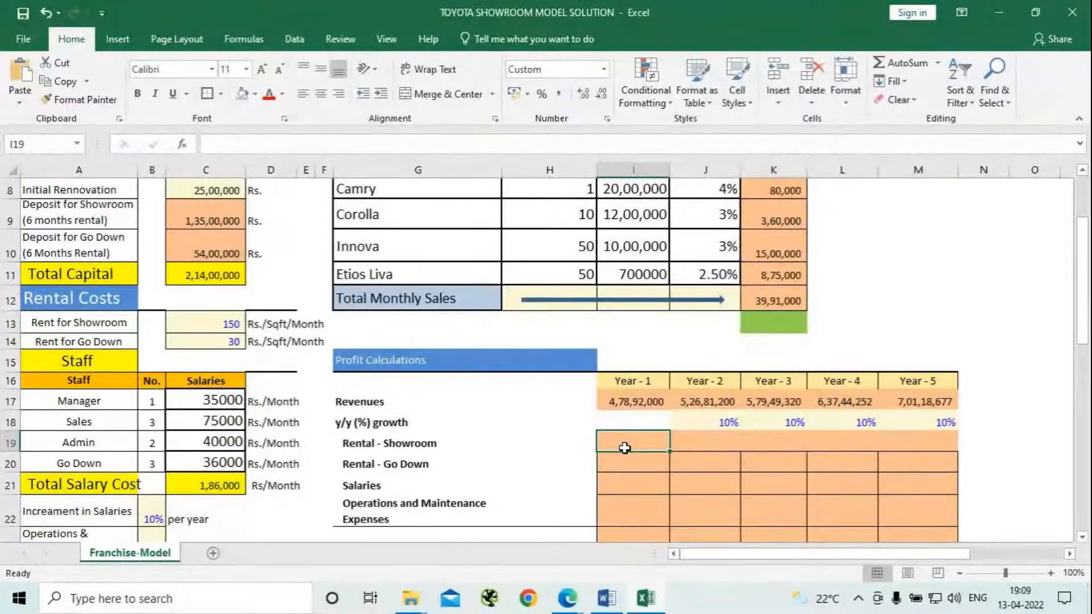
{"action": "type", "text": "=1"}
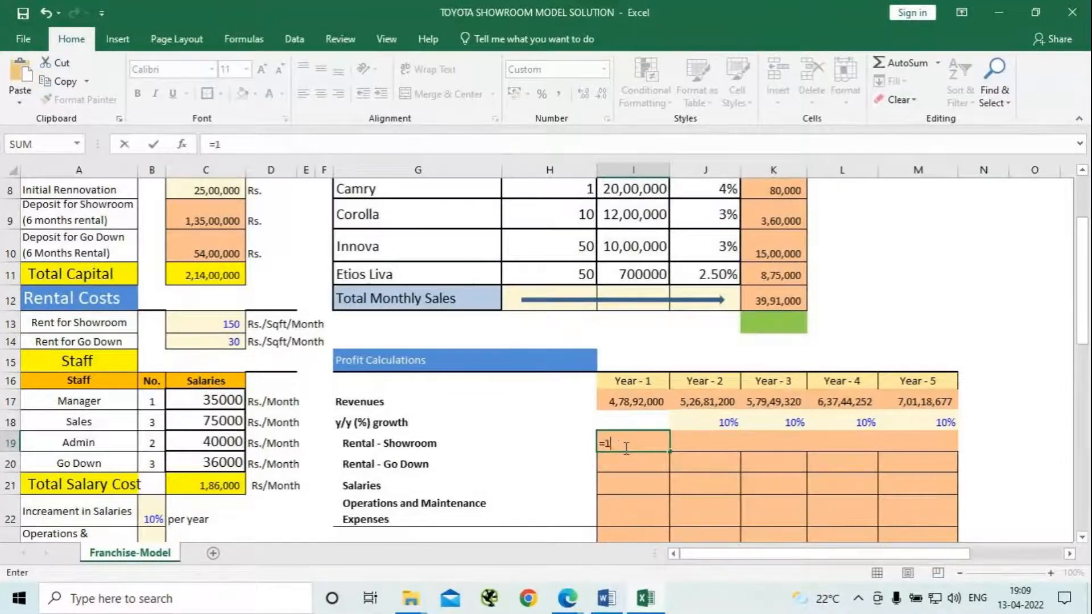
{"action": "type", "text": "50*15000"}
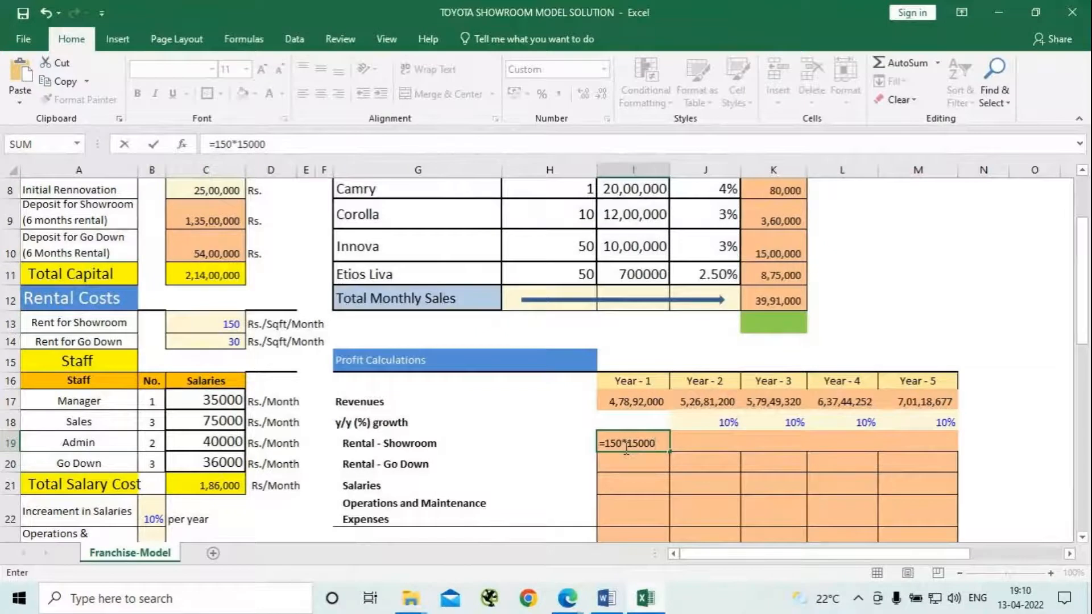
{"action": "type", "text": "*12"}
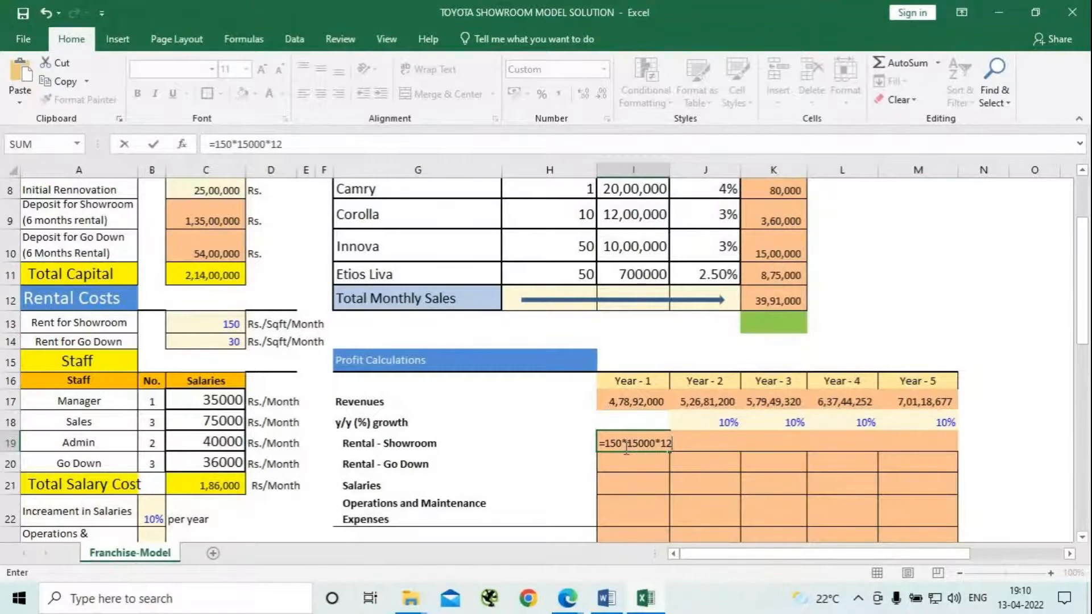
{"action": "key", "text": "Return"}
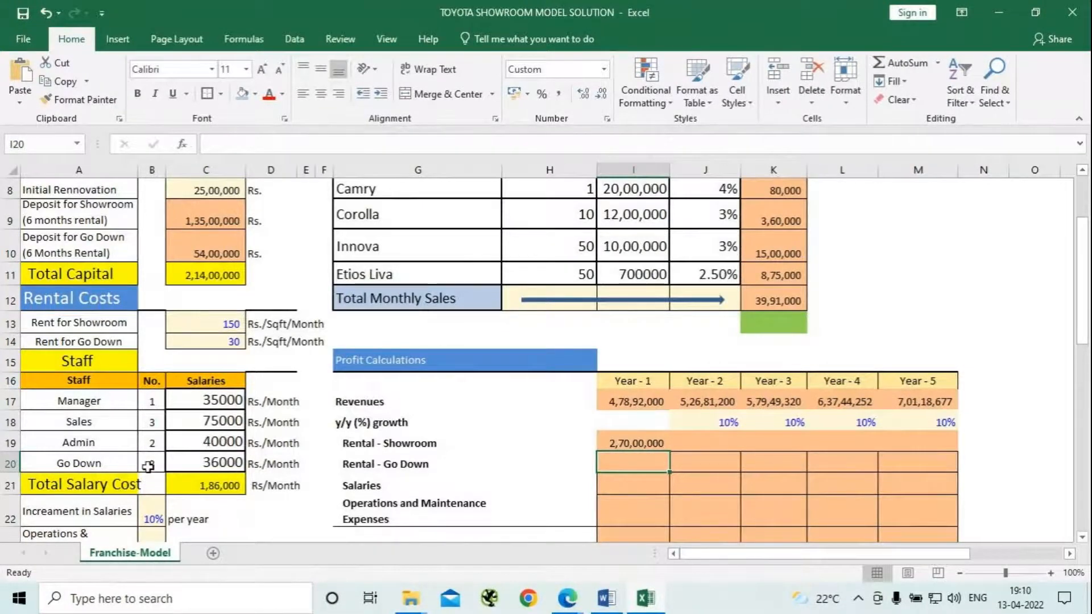
Review the rental inputs in the sheet and the showroom and go-down requirements in the Word case study, returning to Excel when done
{"action": "scroll", "coordinate": [147, 449], "scroll_direction": "up", "scroll_amount": 2}
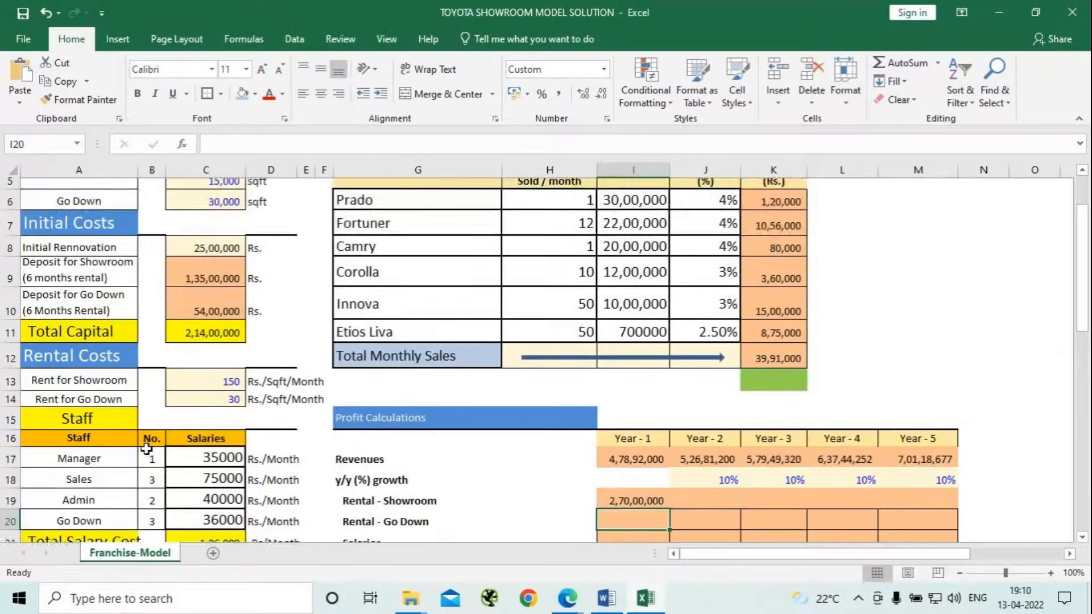
{"action": "scroll", "coordinate": [147, 449], "scroll_direction": "down", "scroll_amount": 4}
{"action": "scroll", "coordinate": [147, 448], "scroll_direction": "down", "scroll_amount": 1}
{"action": "scroll", "coordinate": [146, 448], "scroll_direction": "up", "scroll_amount": 2}
{"action": "left_click", "coordinate": [607, 607]}
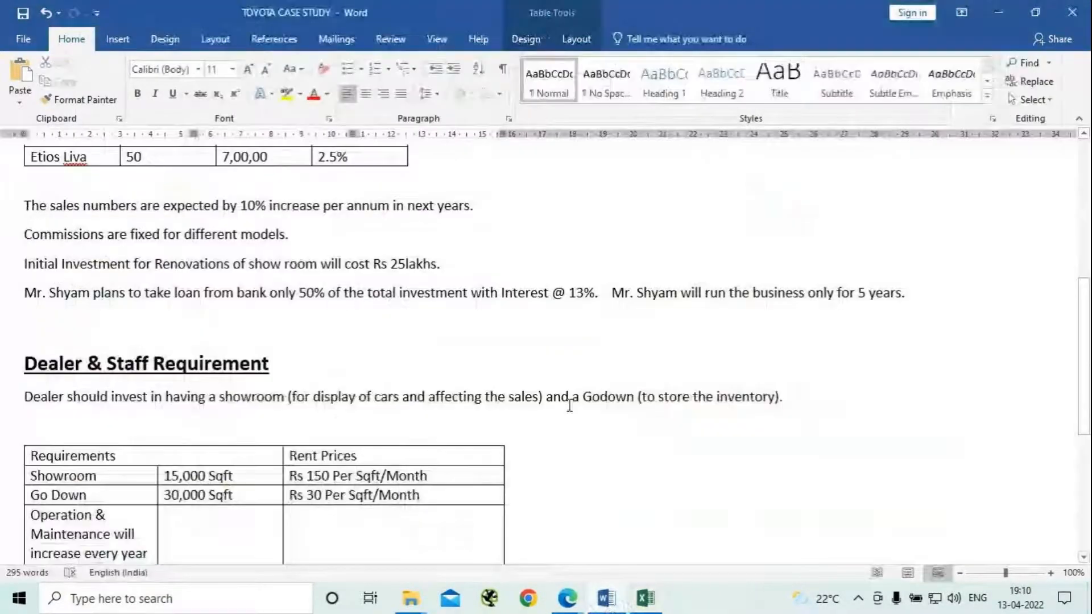
{"action": "scroll", "coordinate": [565, 405], "scroll_direction": "down", "scroll_amount": 2}
{"action": "scroll", "coordinate": [565, 405], "scroll_direction": "down", "scroll_amount": 1}
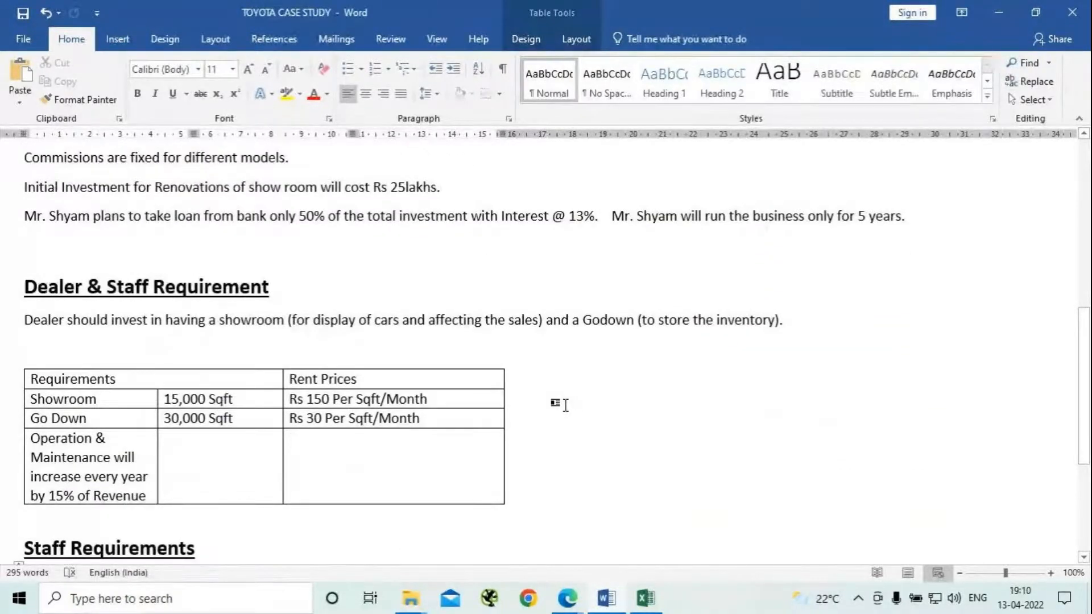
{"action": "left_click", "coordinate": [1001, 13]}
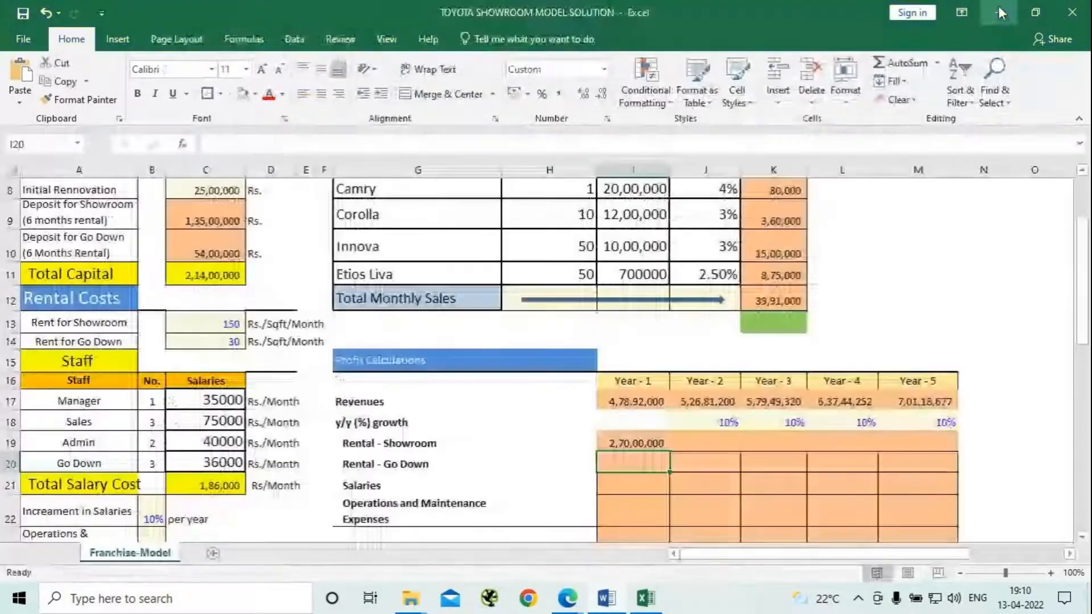
Copy the Year 1 showroom rental formula across to Year 5 and apply all borders to I19:M19
{"action": "left_click", "coordinate": [641, 442]}
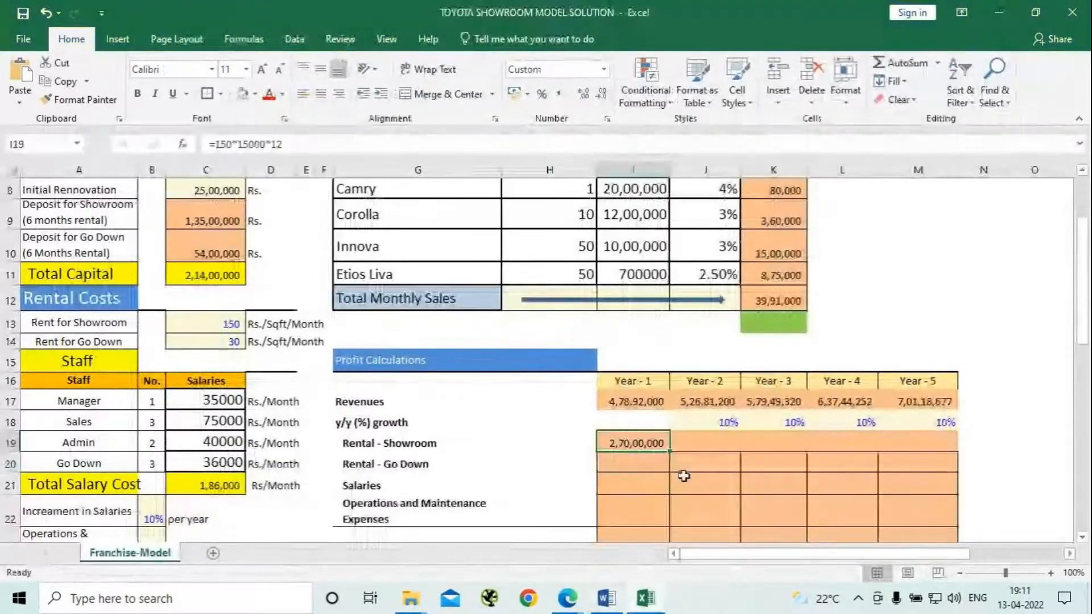
{"action": "left_click_drag", "start_coordinate": [670, 451], "coordinate": [935, 455]}
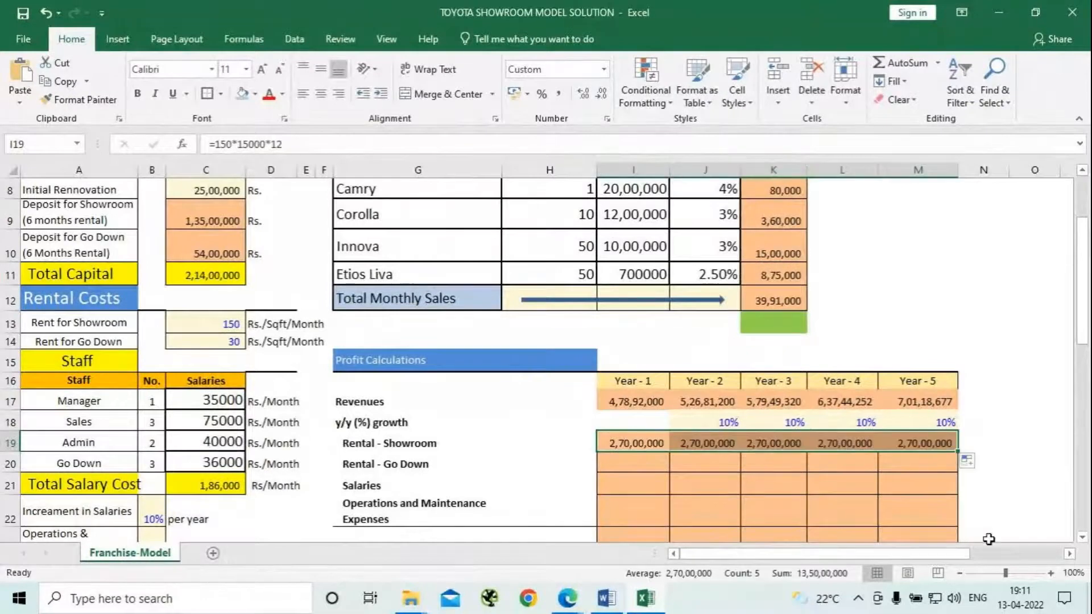
{"action": "left_click", "coordinate": [221, 93]}
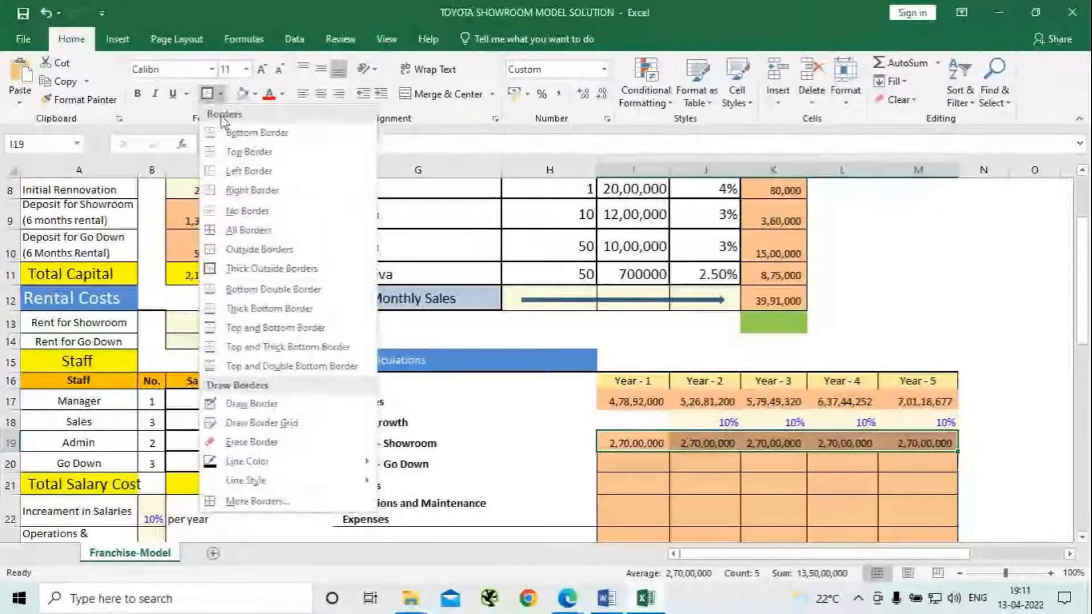
{"action": "left_click", "coordinate": [233, 229]}
Calculate the Year 1 go-down rental in I20 as =30*30000*12 and fill it across to Year 5
{"action": "left_click", "coordinate": [631, 463]}
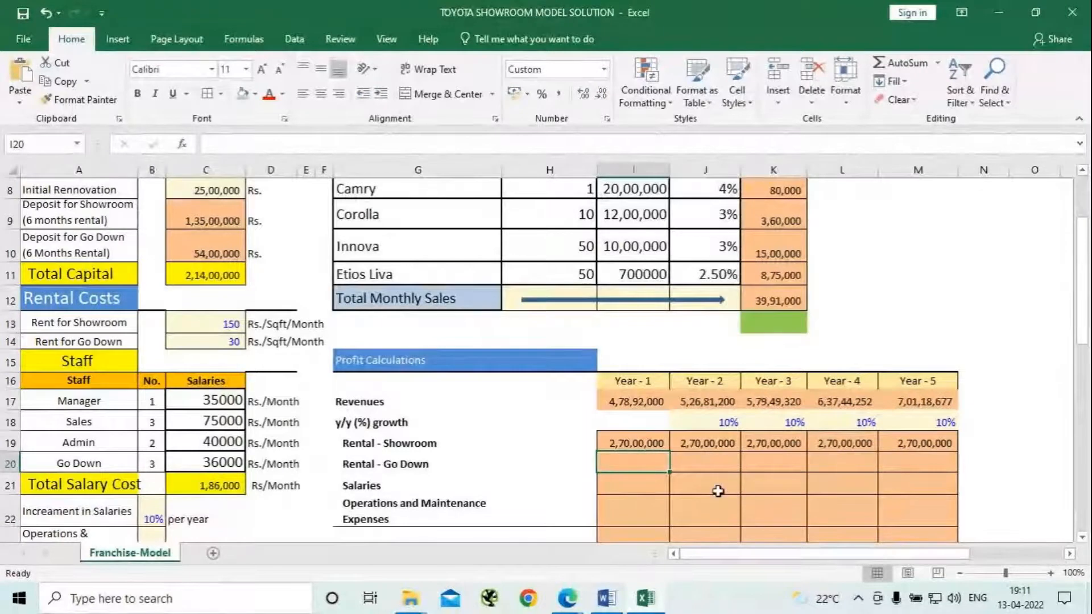
{"action": "type", "text": "="}
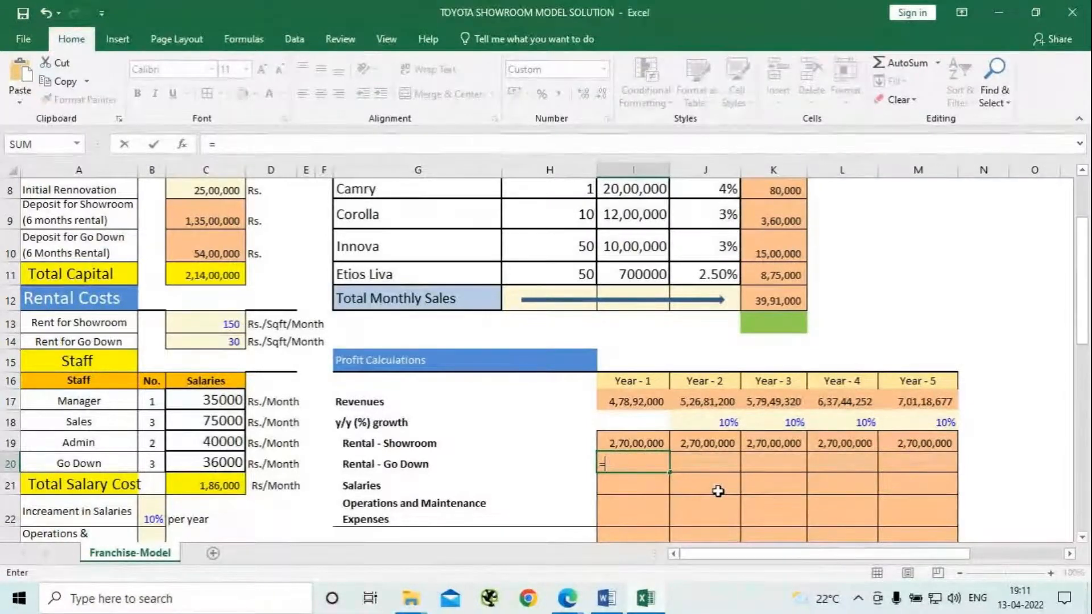
{"action": "type", "text": "30*30000*12"}
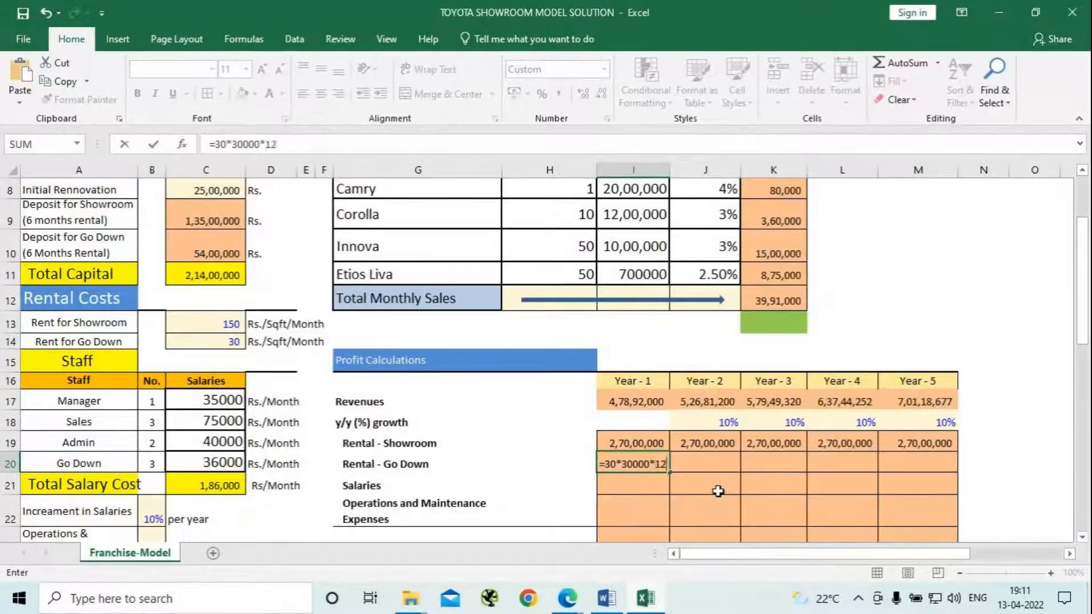
{"action": "key", "text": "Return"}
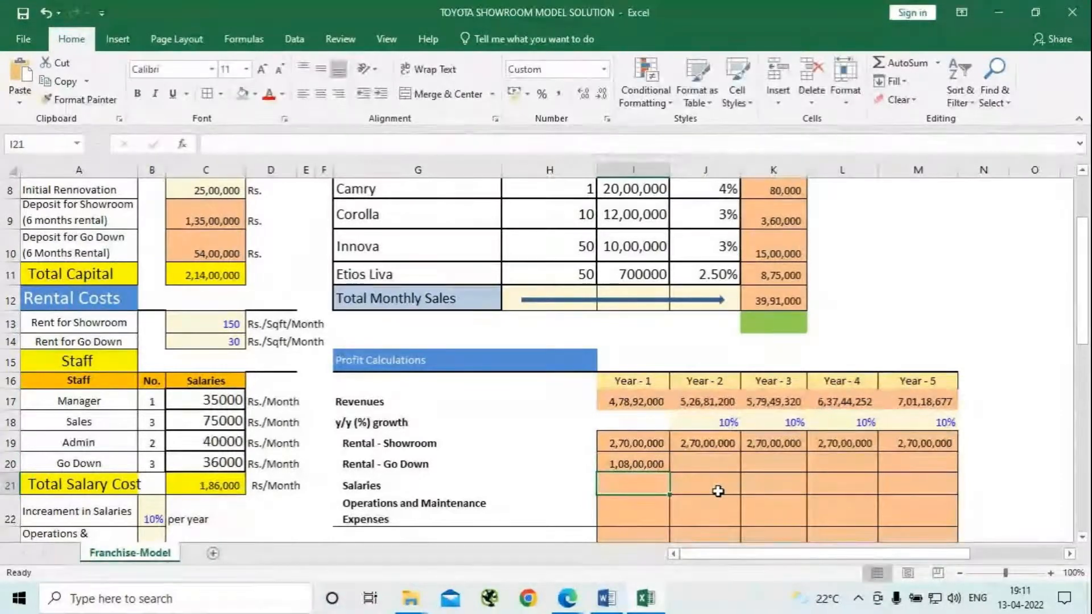
{"action": "left_click", "coordinate": [662, 458]}
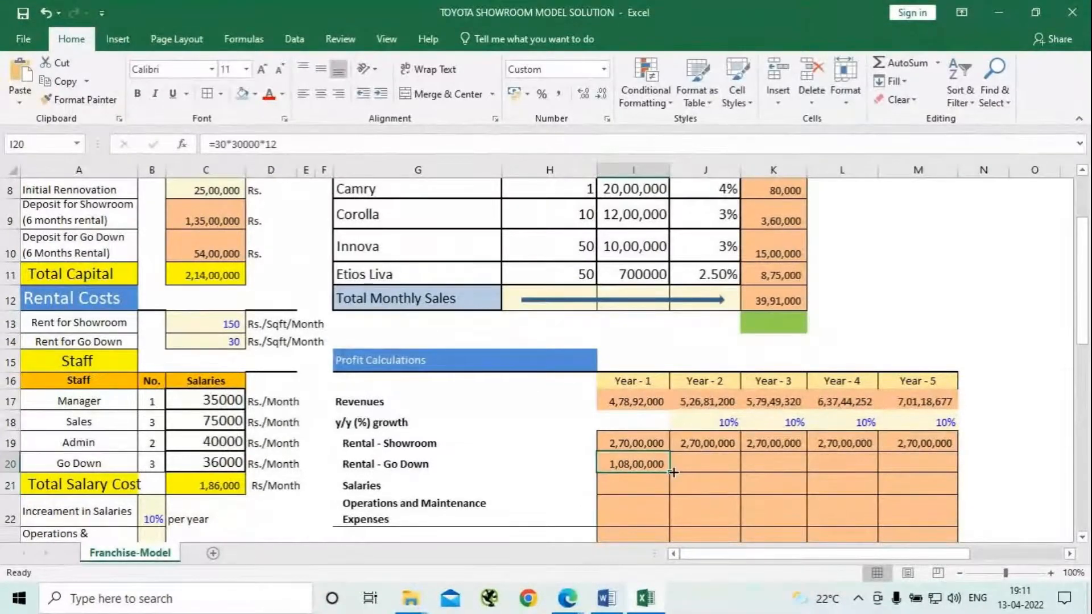
{"action": "left_click_drag", "start_coordinate": [669, 471], "coordinate": [941, 487]}
Calculate the Year 1 salaries in I21 as the total monthly salary cost times 12, =C21*12
{"action": "left_click", "coordinate": [611, 490]}
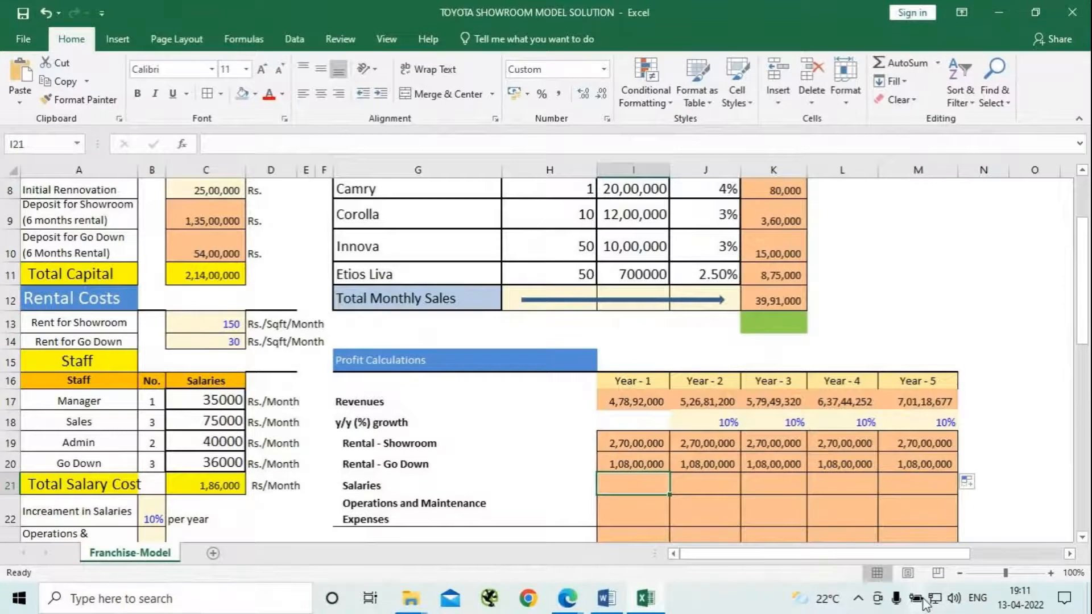
{"action": "type", "text": "="}
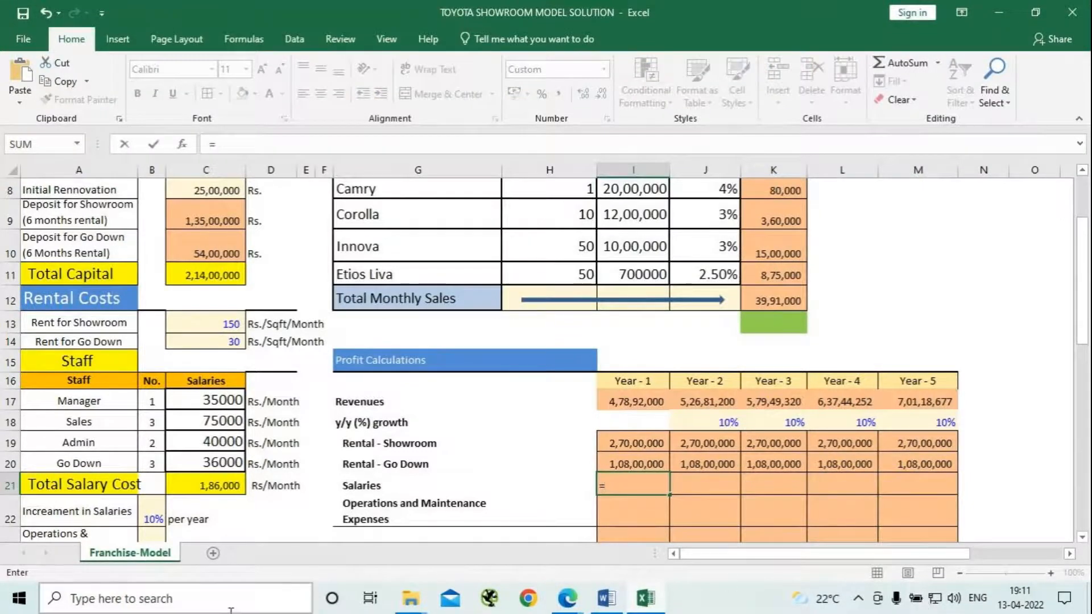
{"action": "left_click", "coordinate": [210, 489]}
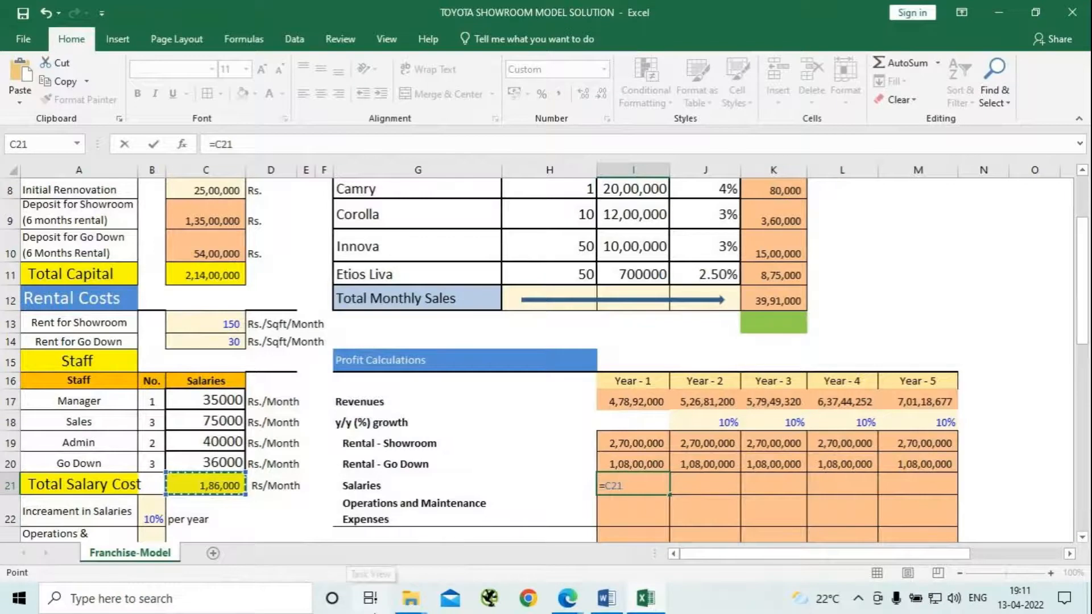
{"action": "type", "text": "*"}
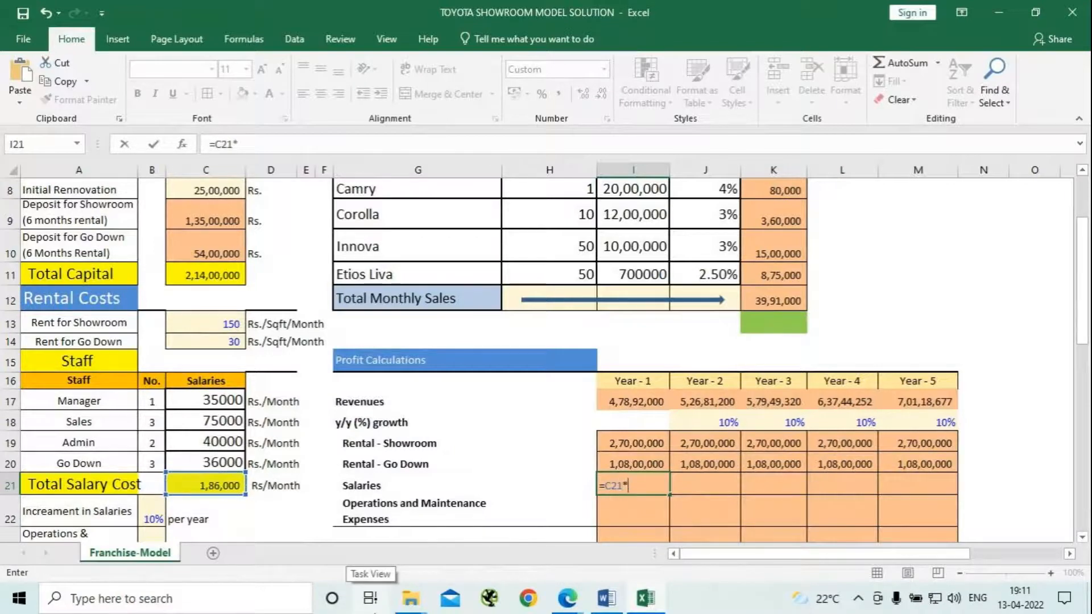
{"action": "type", "text": "12"}
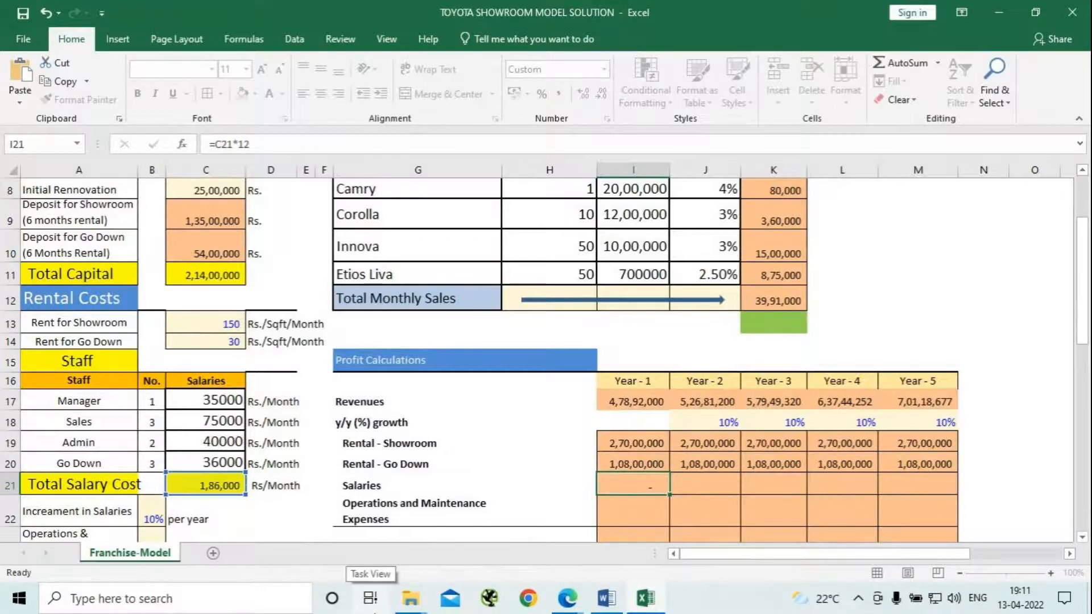
{"action": "key", "text": "Return"}
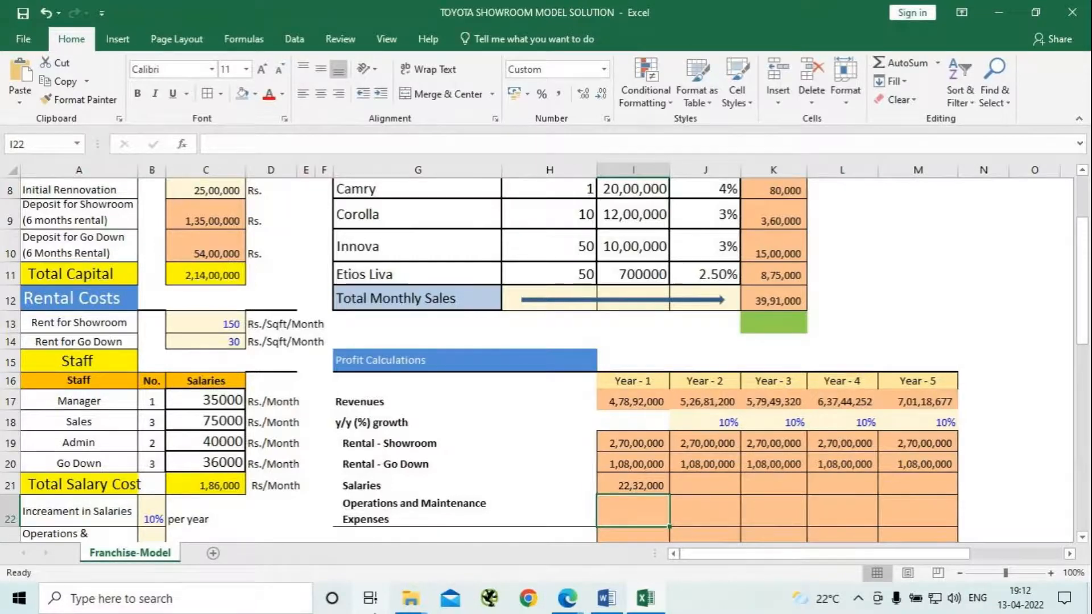
Calculate the Year 2 salaries in J21 with a 10% increment on Year 1, =I21*(1+10%)
{"action": "left_click", "coordinate": [711, 481]}
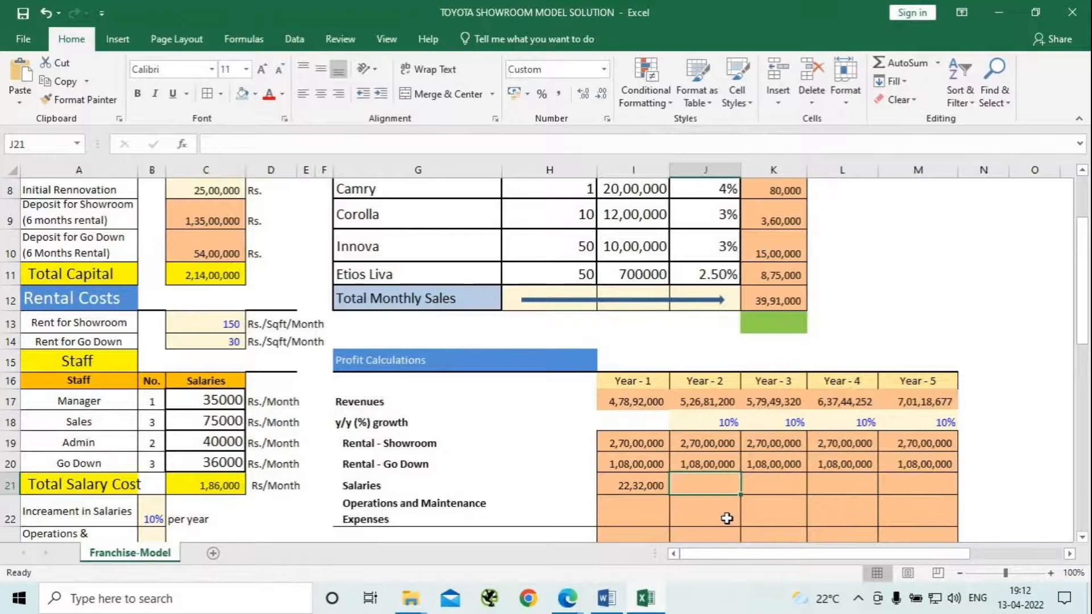
{"action": "type", "text": "="}
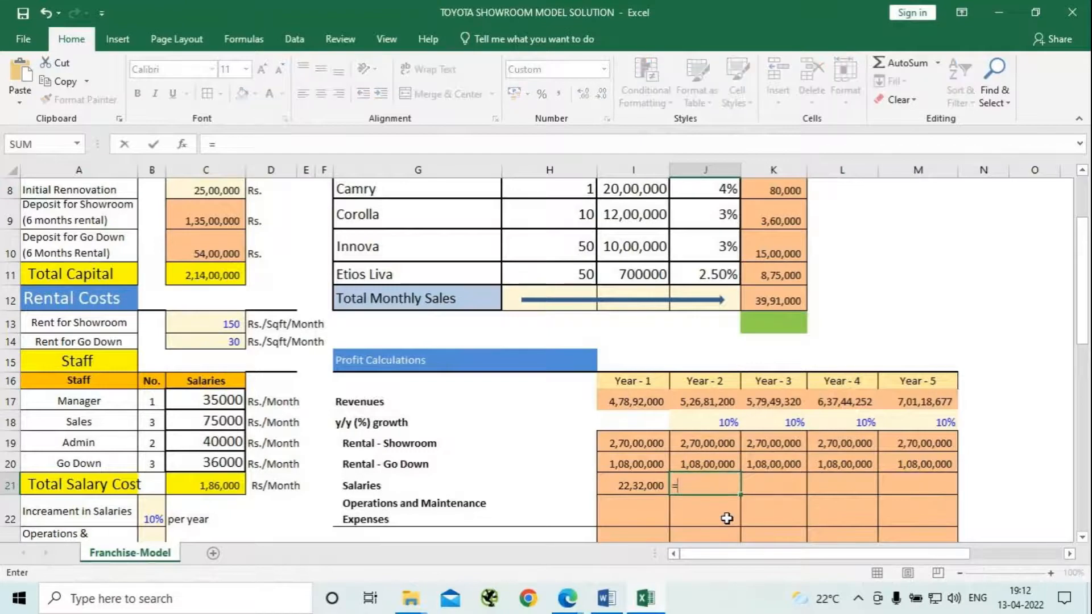
{"action": "left_click", "coordinate": [630, 486]}
{"action": "type", "text": "*(1+10"}
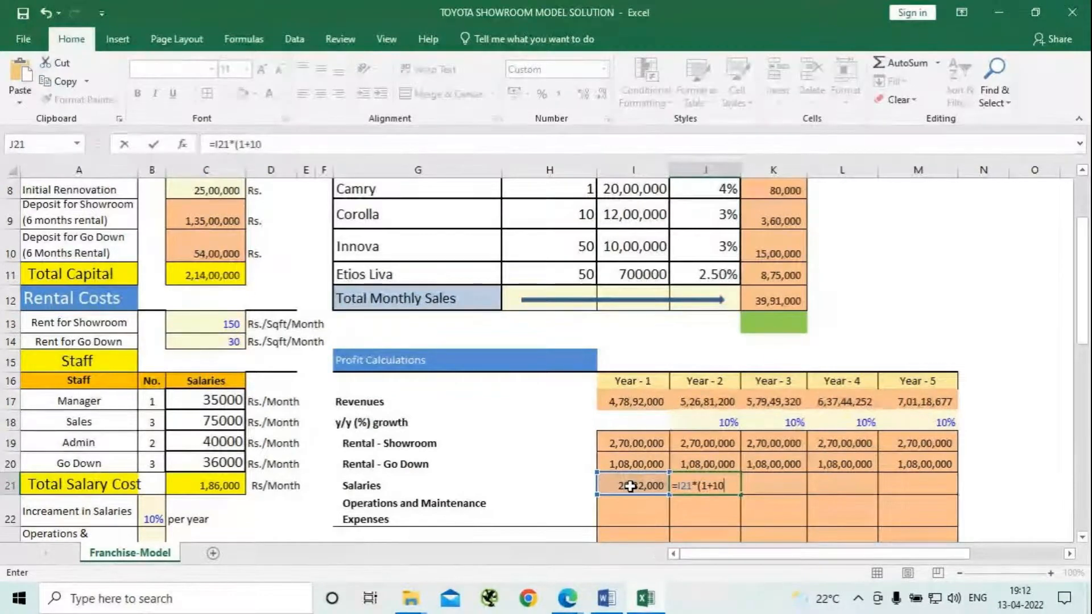
{"action": "type", "text": "%"}
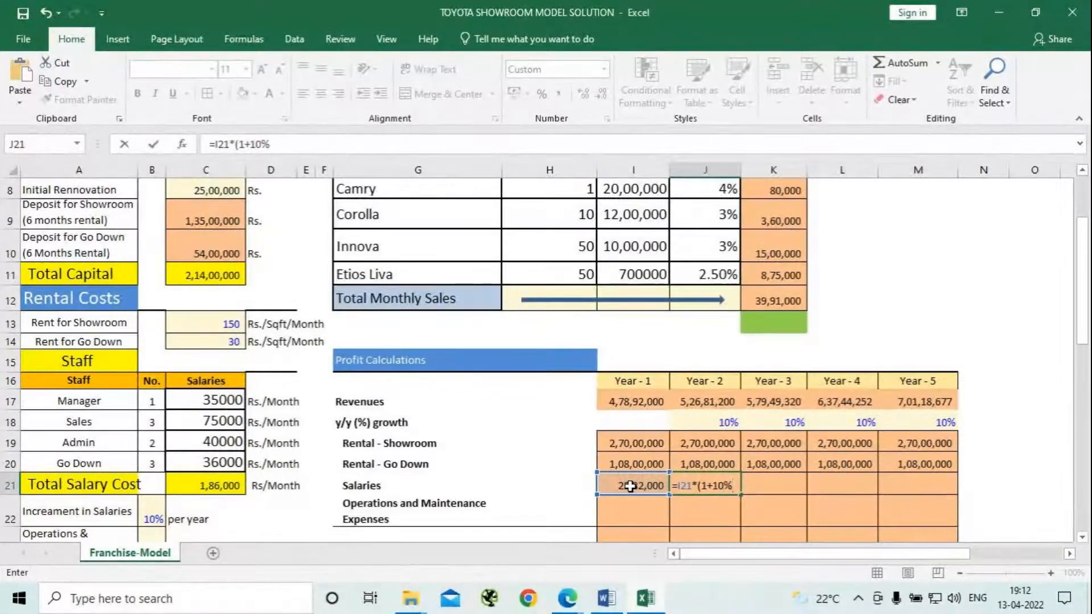
{"action": "type", "text": ")"}
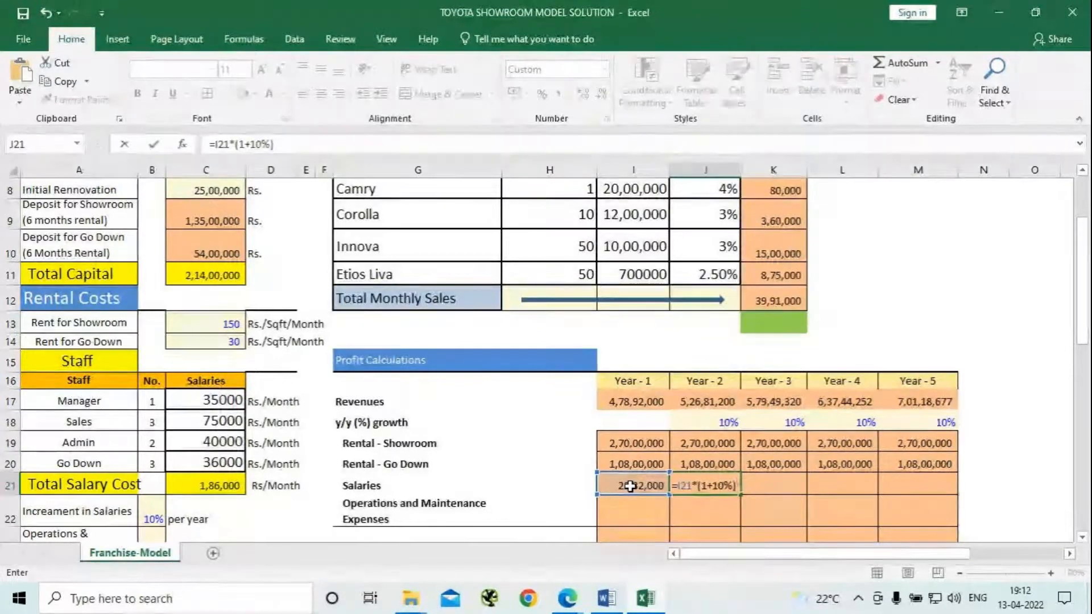
{"action": "key", "text": "Return"}
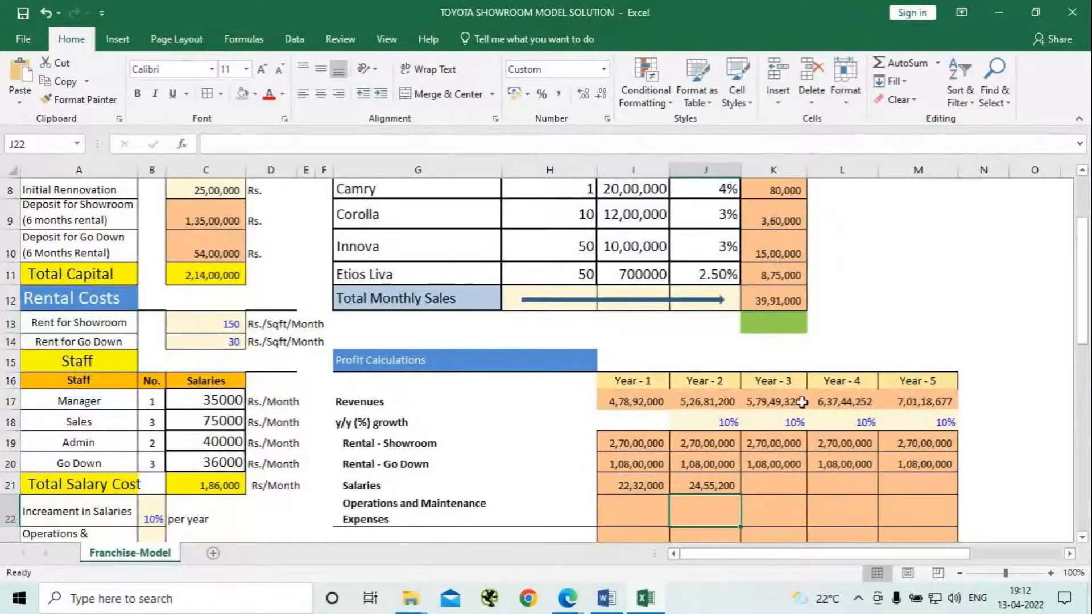
Fill the Year 2 salaries formula across to Year 5
{"action": "scroll", "coordinate": [626, 486], "scroll_direction": "down", "scroll_amount": 2}
{"action": "left_click", "coordinate": [722, 327]}
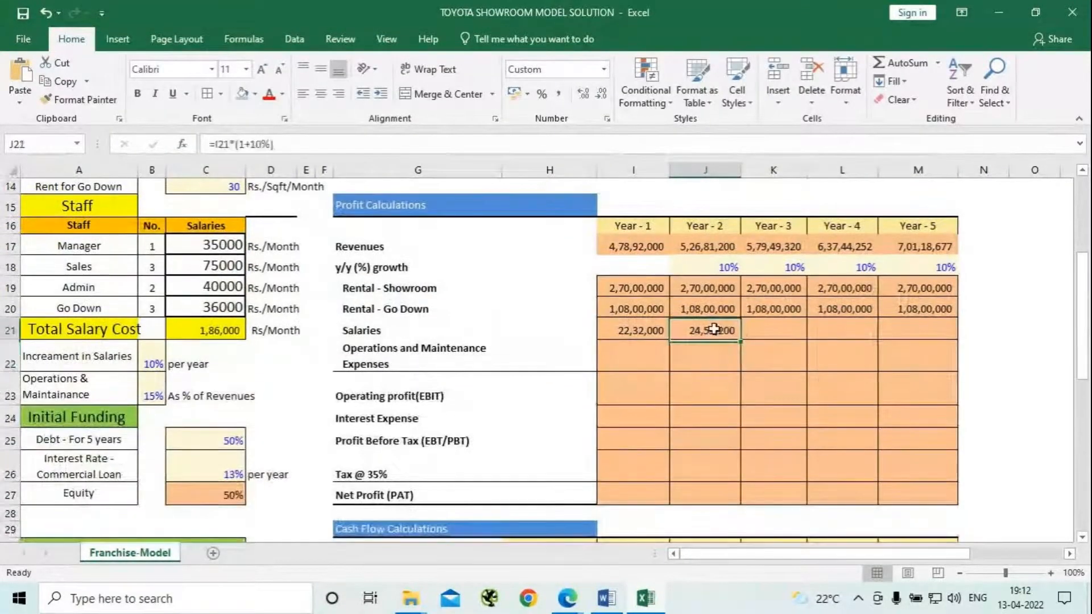
{"action": "left_click_drag", "start_coordinate": [741, 340], "coordinate": [935, 338]}
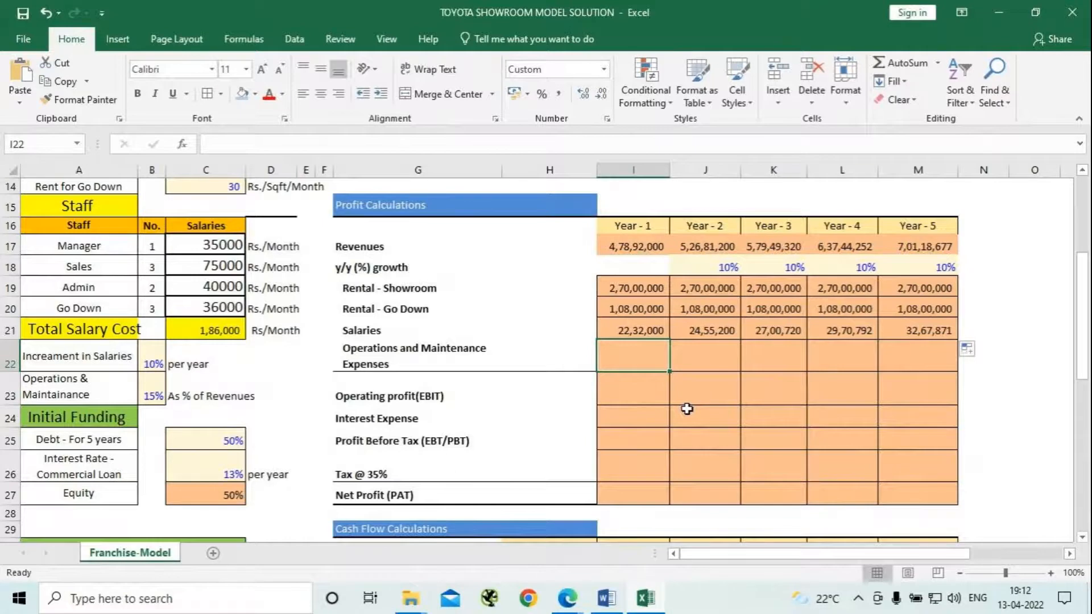
Calculate the Year 1 operations and maintenance expenses in I22 as 15% of revenues, =I17*15%
{"action": "type", "text": "="}
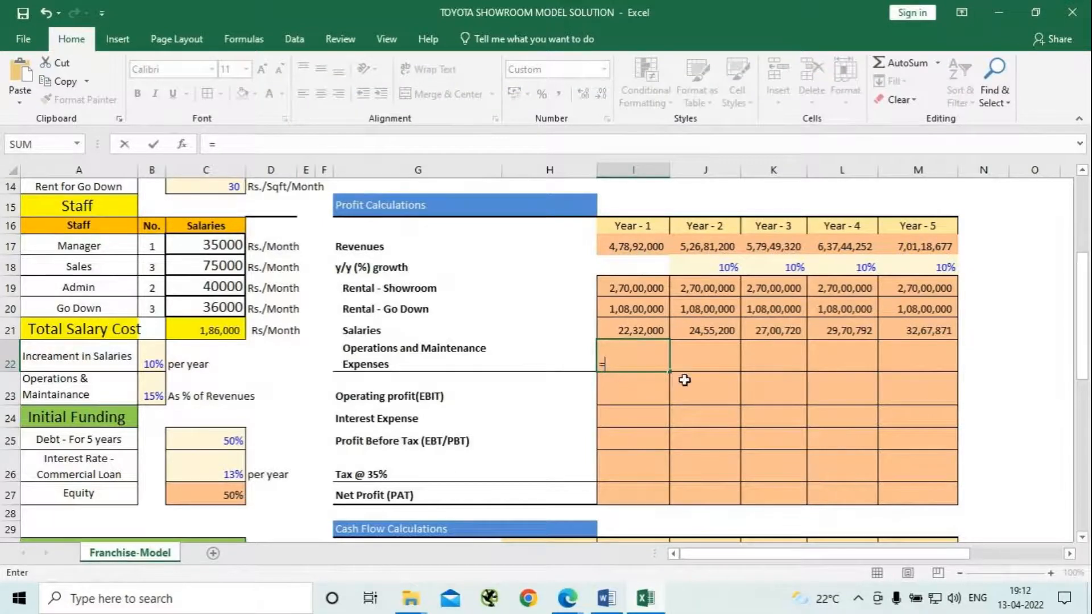
{"action": "left_click", "coordinate": [643, 246]}
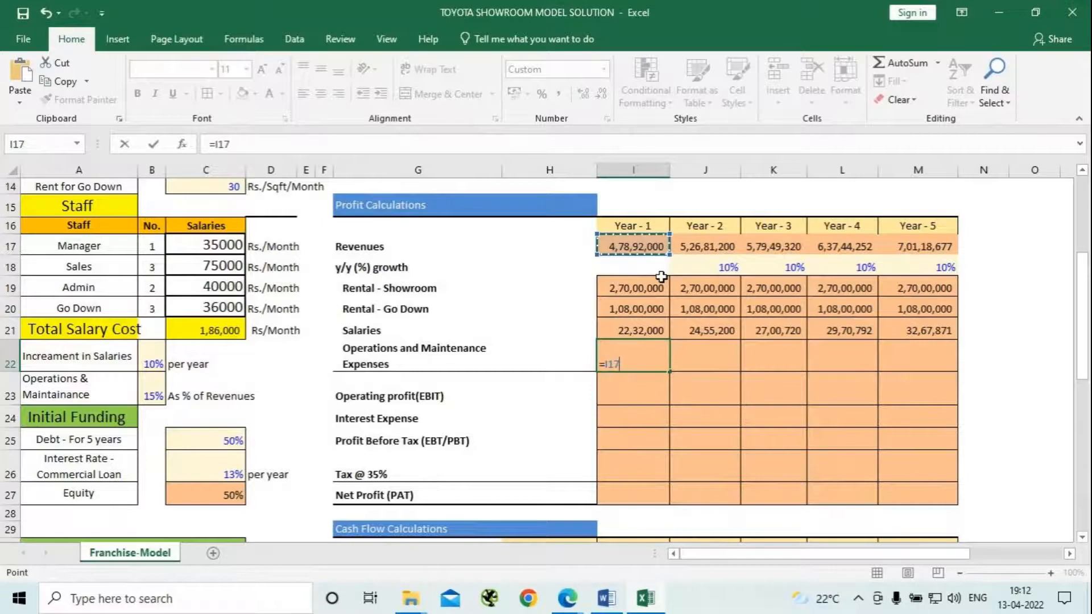
{"action": "type", "text": "*"}
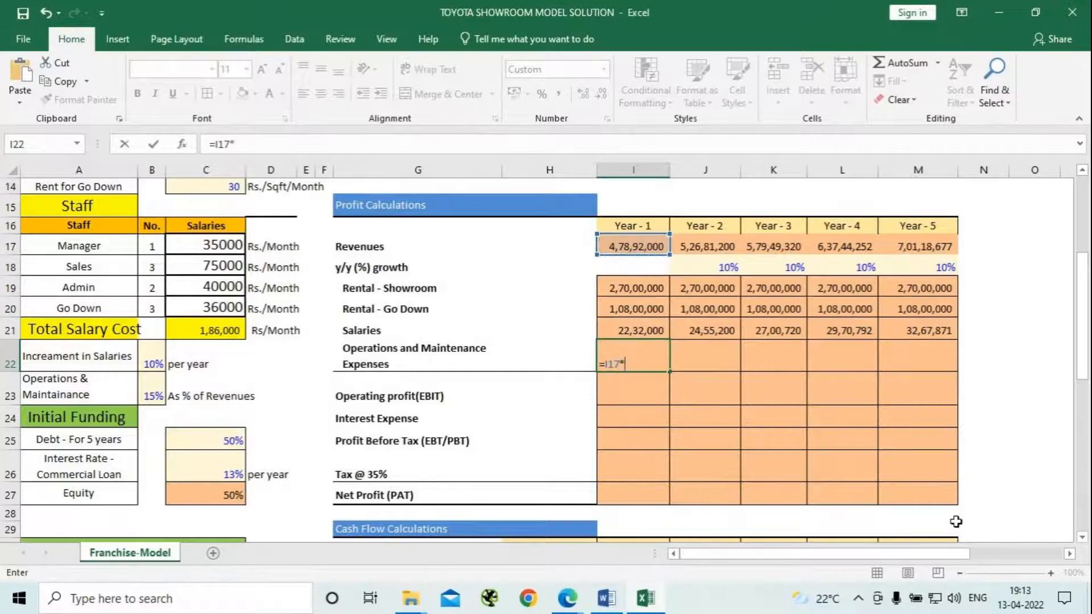
{"action": "type", "text": "15%"}
{"action": "key", "text": "Return"}
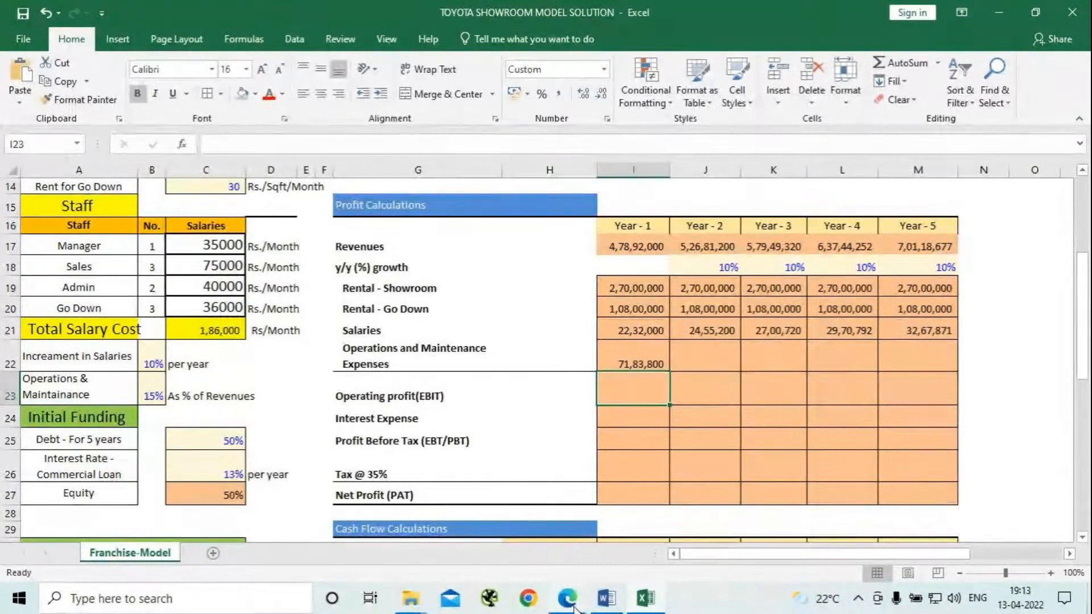
Check the participants and chat in the GoTo meeting window in Edge, and return to the Excel workbook
{"action": "mouse_move", "coordinate": [573, 607]}
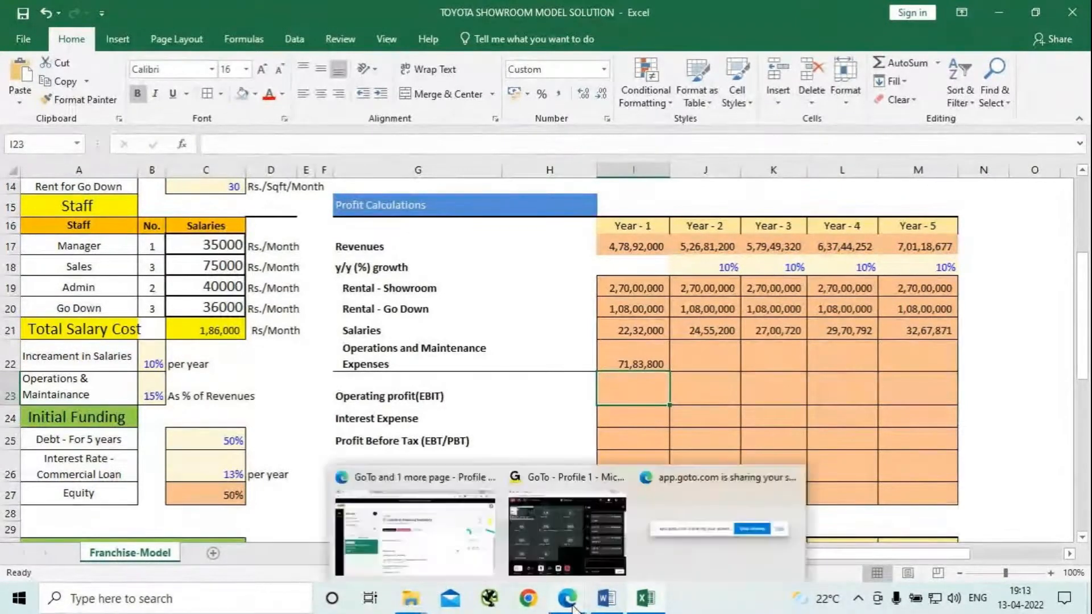
{"action": "left_click", "coordinate": [571, 543]}
{"action": "left_click", "coordinate": [537, 543]}
{"action": "mouse_move", "coordinate": [619, 585]}
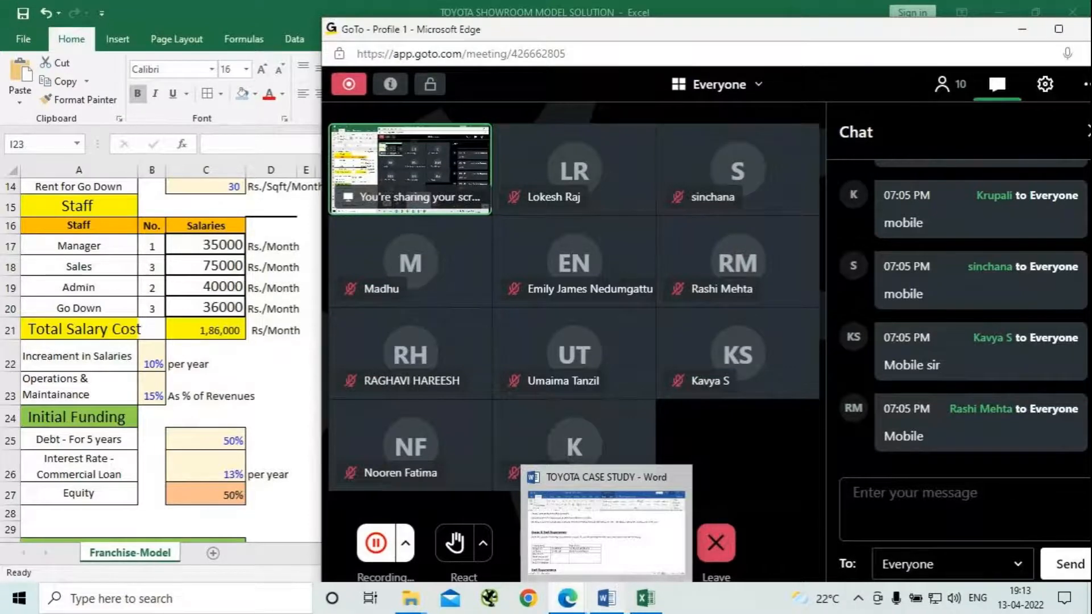
{"action": "mouse_move", "coordinate": [567, 598]}
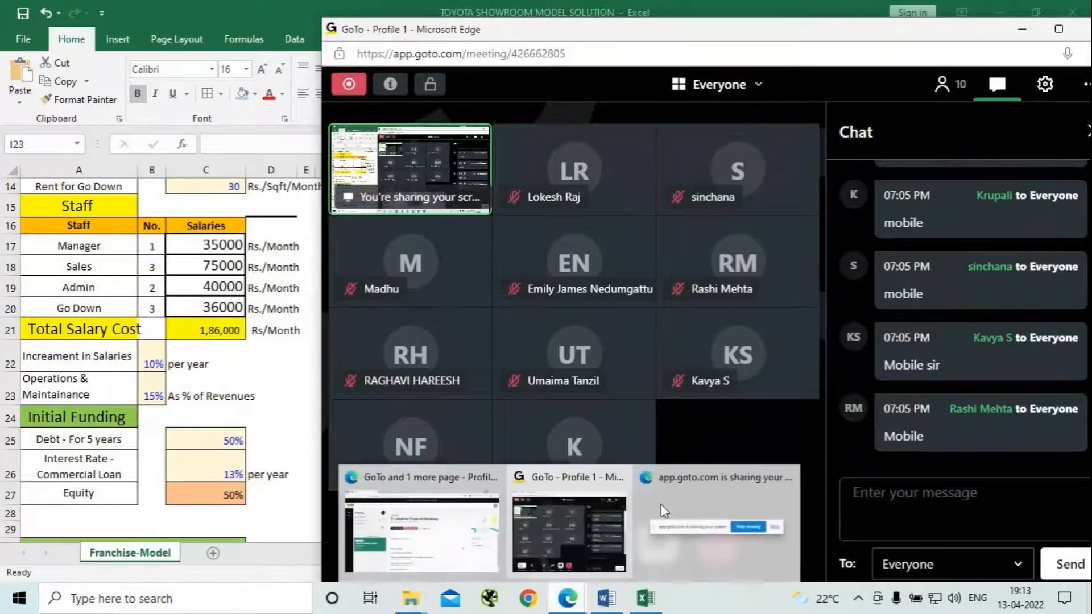
{"action": "left_click", "coordinate": [534, 549]}
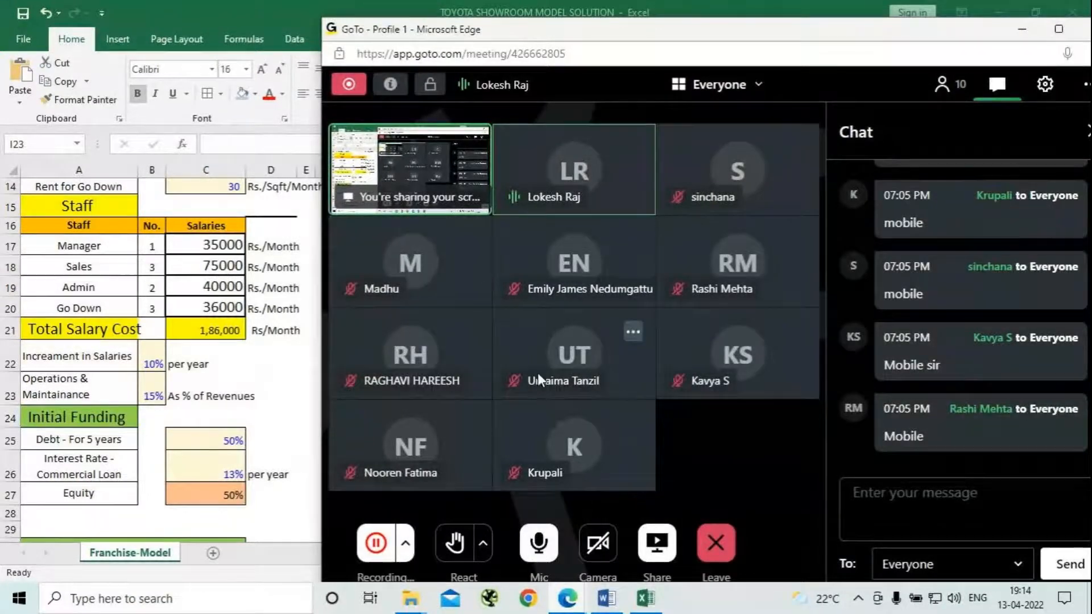
{"action": "left_click", "coordinate": [1022, 29]}
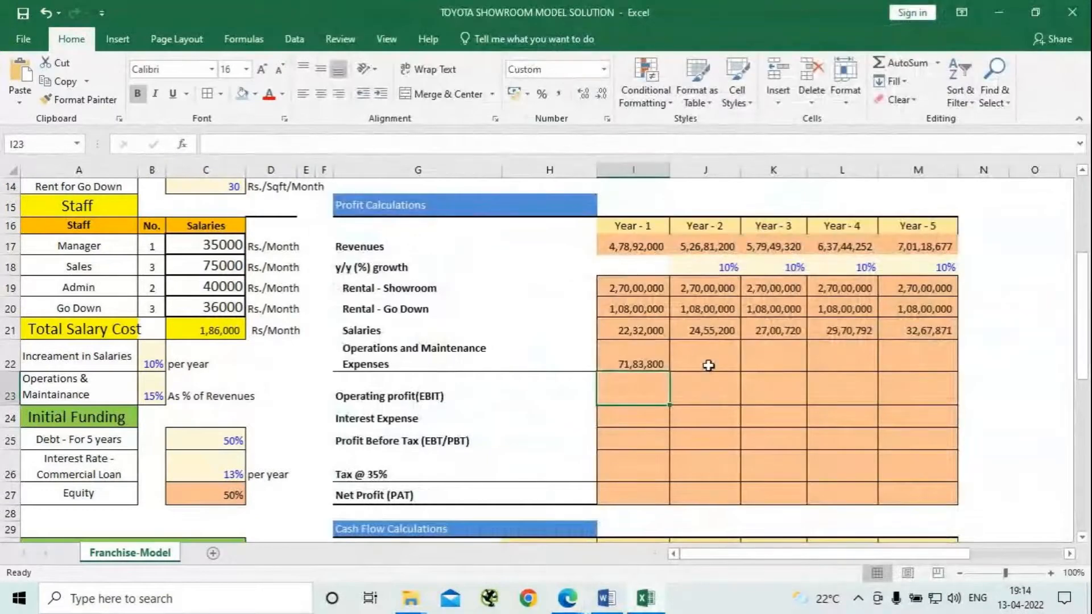
Fill the Year 1 operations and maintenance expenses formula across to Year 5
{"action": "left_click", "coordinate": [642, 361]}
{"action": "left_click_drag", "start_coordinate": [670, 371], "coordinate": [940, 371]}
Calculate the Year 1 operating profit in I23 as revenues minus all expenses, =I17-SUM(I19:I22), and autofit column I
{"action": "left_click", "coordinate": [635, 392]}
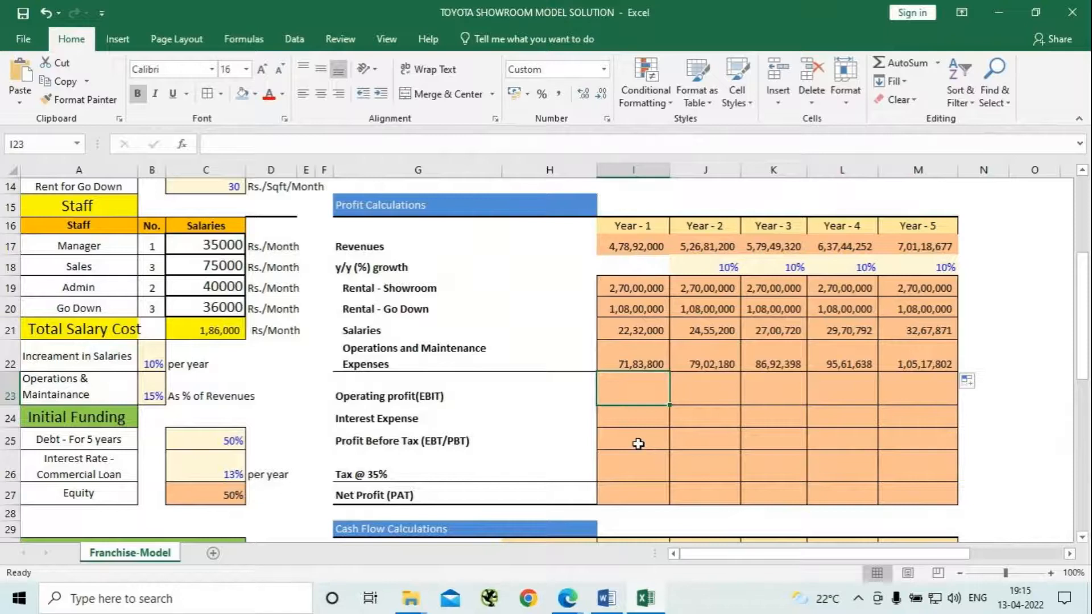
{"action": "type", "text": "="}
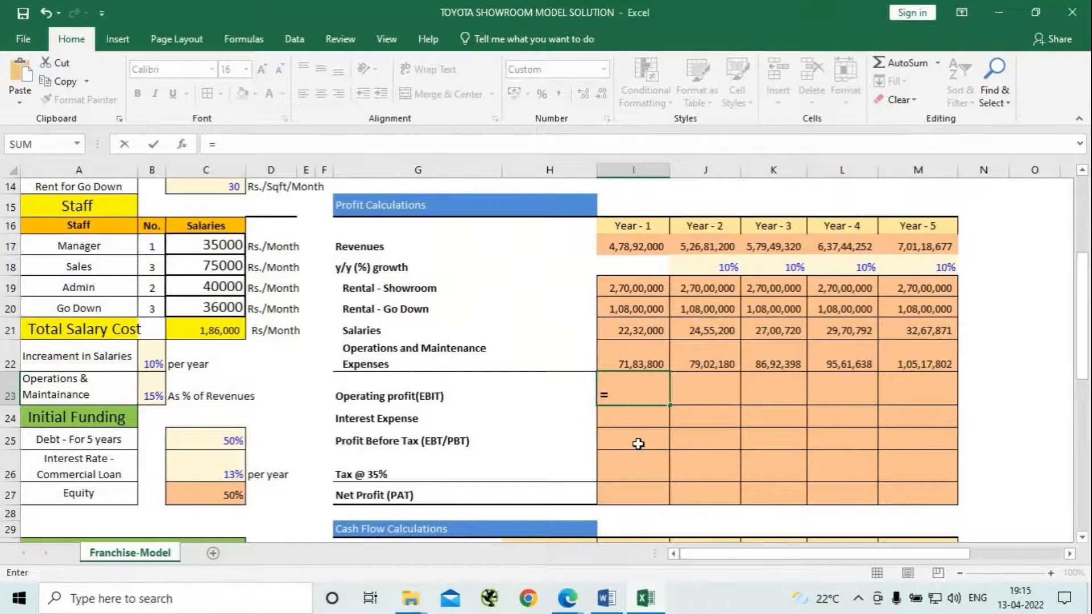
{"action": "left_click", "coordinate": [631, 246]}
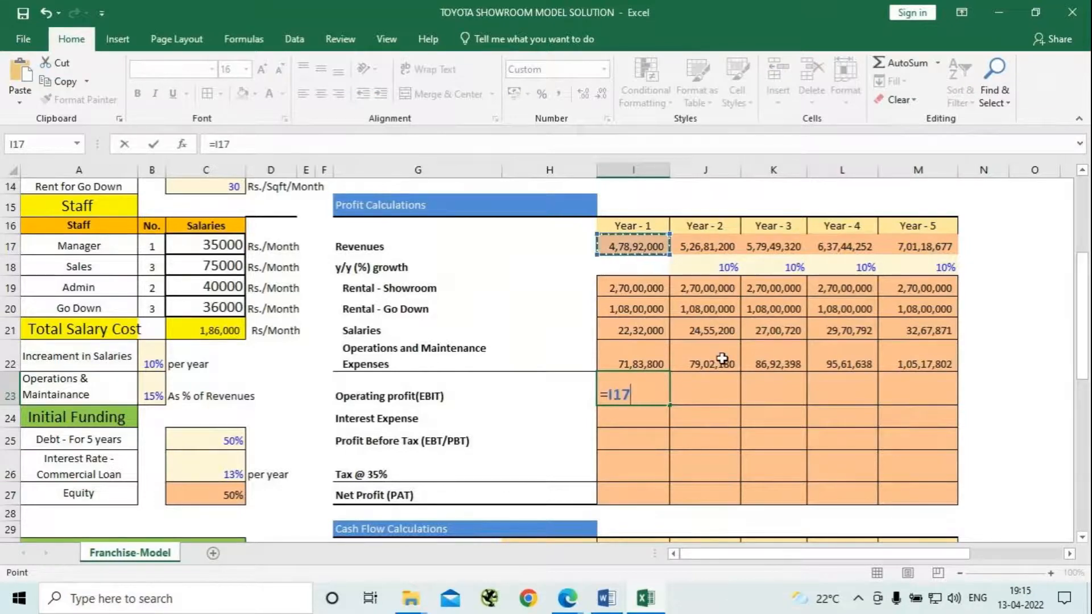
{"action": "type", "text": "-s"}
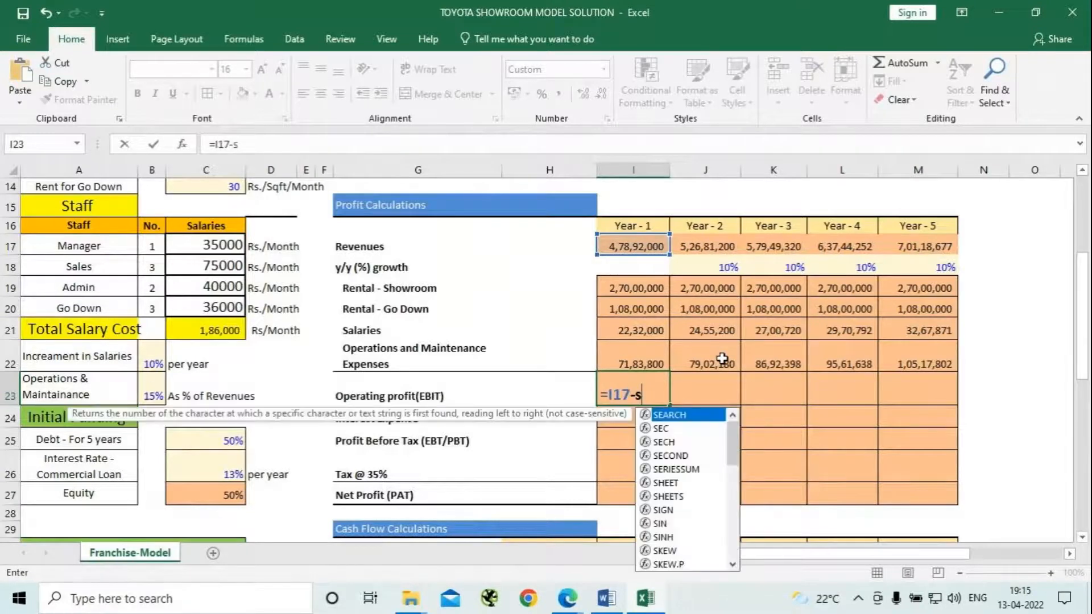
{"action": "type", "text": "um"}
{"action": "key", "text": "Tab"}
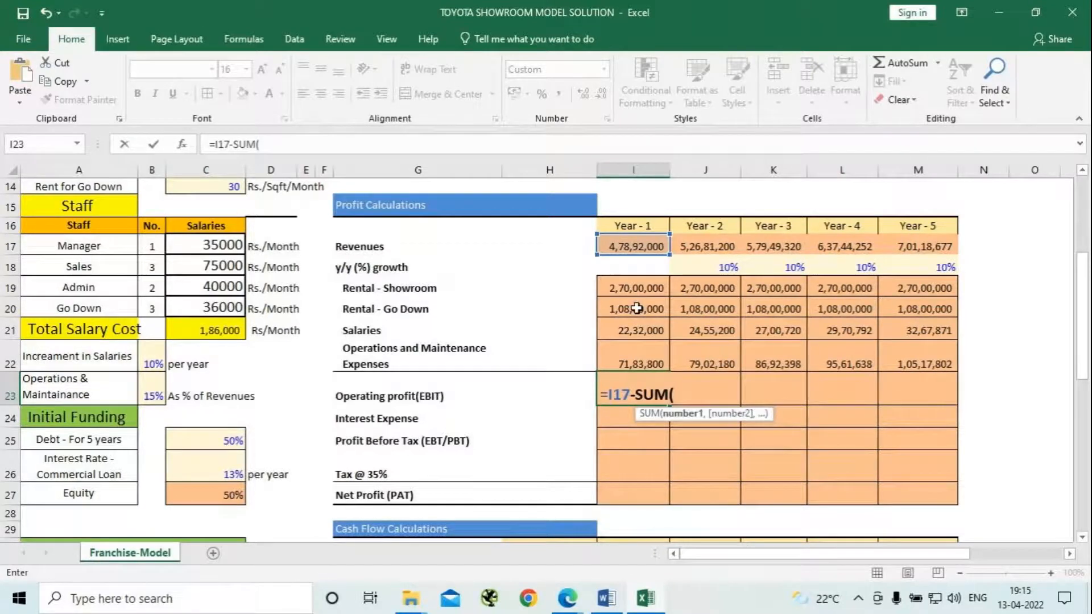
{"action": "left_click_drag", "start_coordinate": [635, 289], "coordinate": [638, 357]}
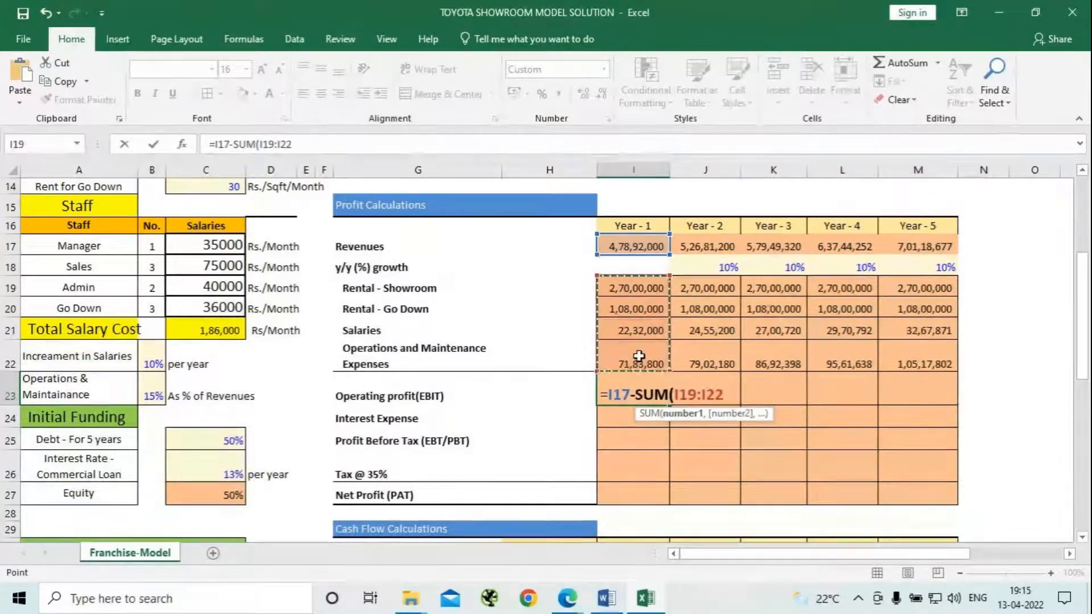
{"action": "type", "text": ")"}
{"action": "key", "text": "Return"}
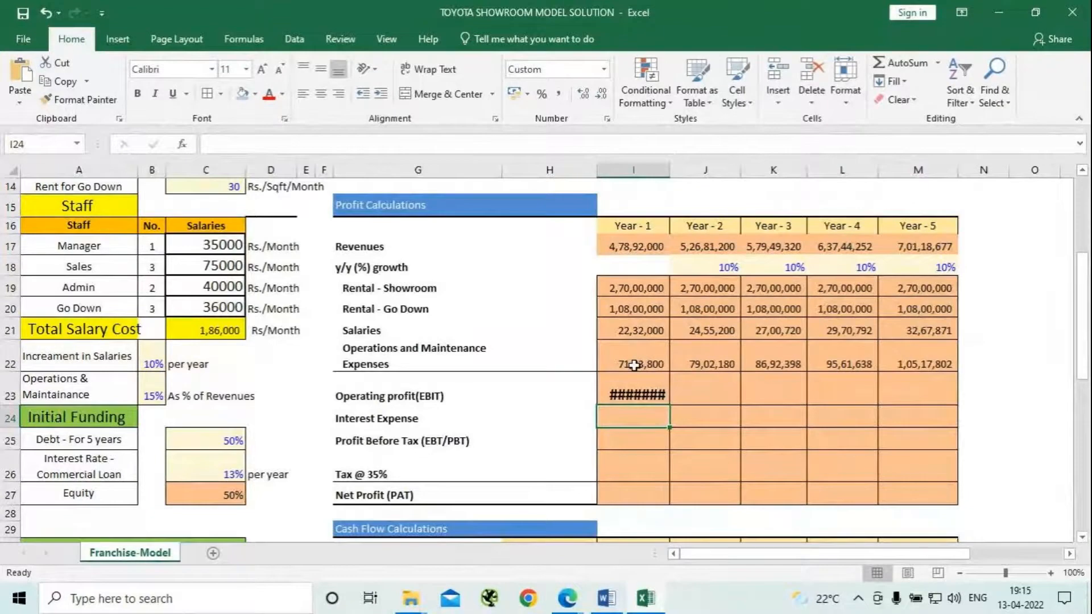
{"action": "mouse_move", "coordinate": [655, 396]}
{"action": "double_click", "coordinate": [670, 171]}
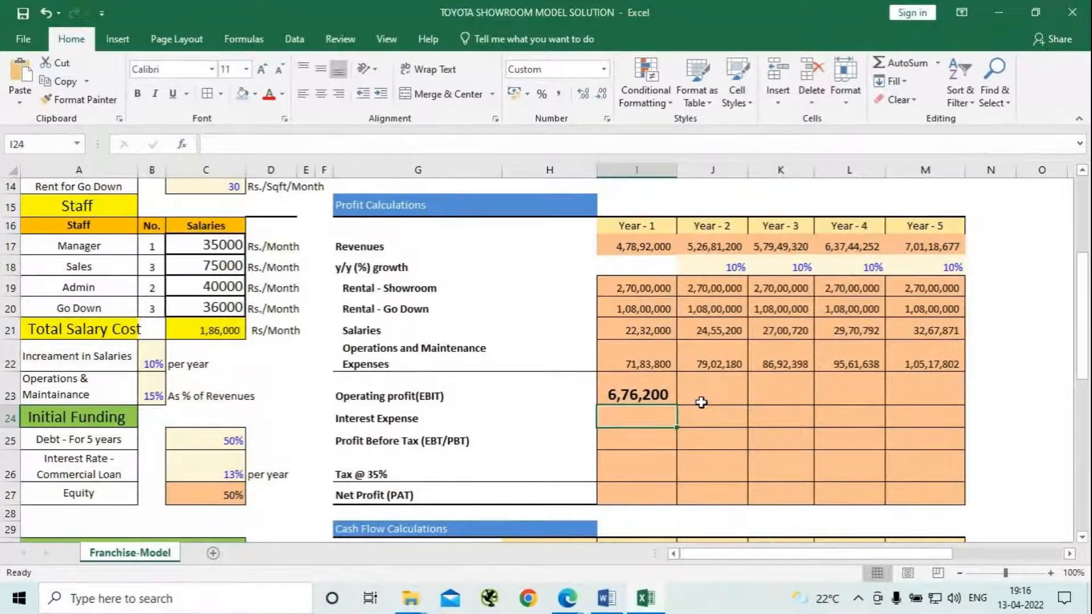
Fill the operating profit formula from I23 across to Year 5 and autofit columns J to M
{"action": "left_click", "coordinate": [636, 384]}
{"action": "left_click_drag", "start_coordinate": [677, 408], "coordinate": [933, 407]}
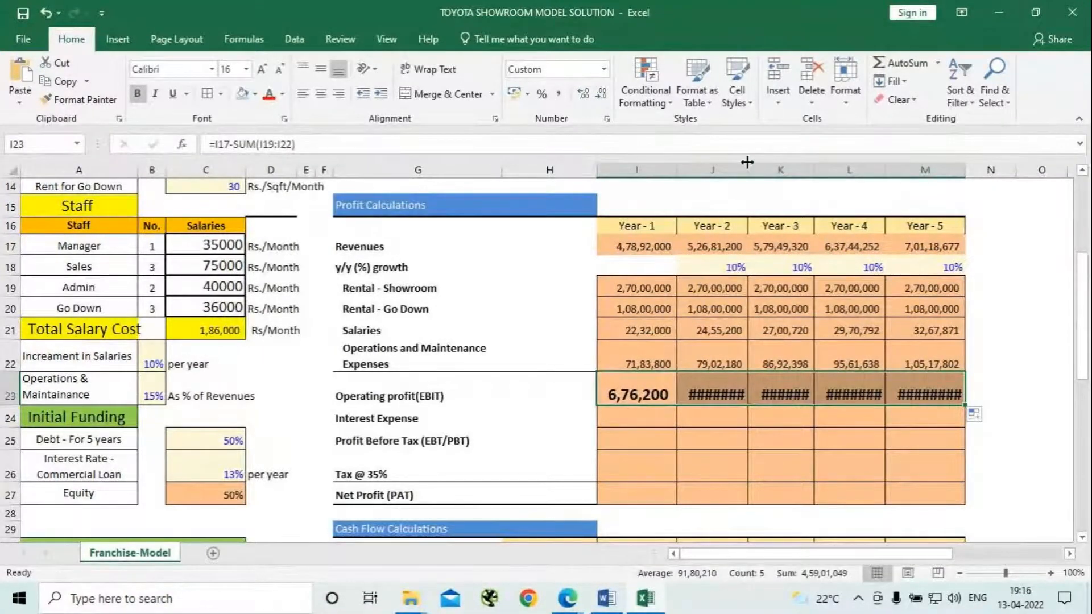
{"action": "left_click_drag", "start_coordinate": [748, 166], "coordinate": [967, 169]}
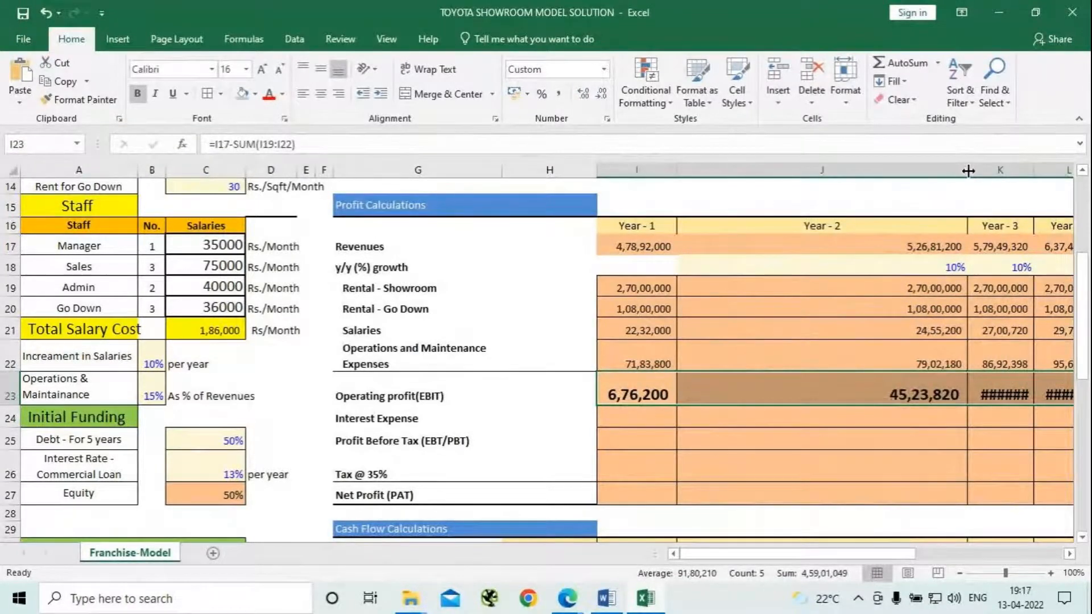
{"action": "left_click_drag", "start_coordinate": [967, 170], "coordinate": [759, 169]}
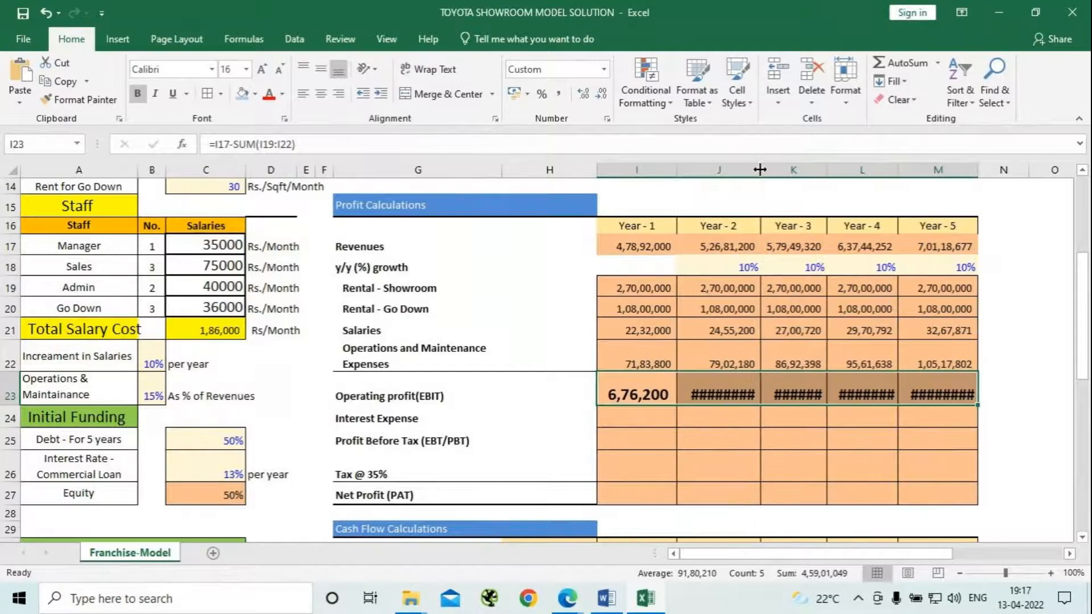
{"action": "double_click", "coordinate": [759, 170]}
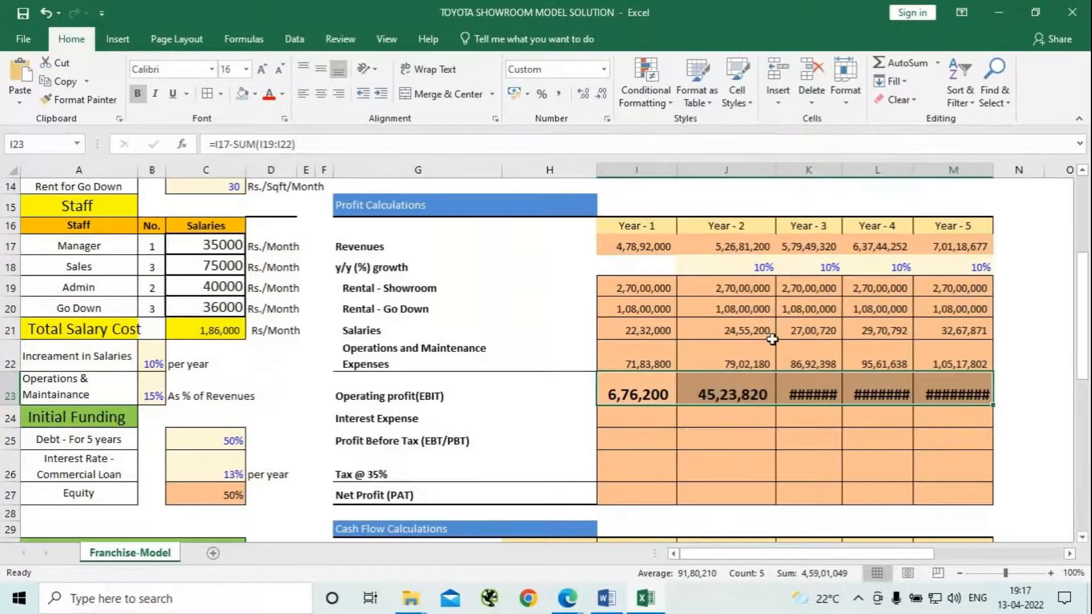
{"action": "double_click", "coordinate": [843, 169]}
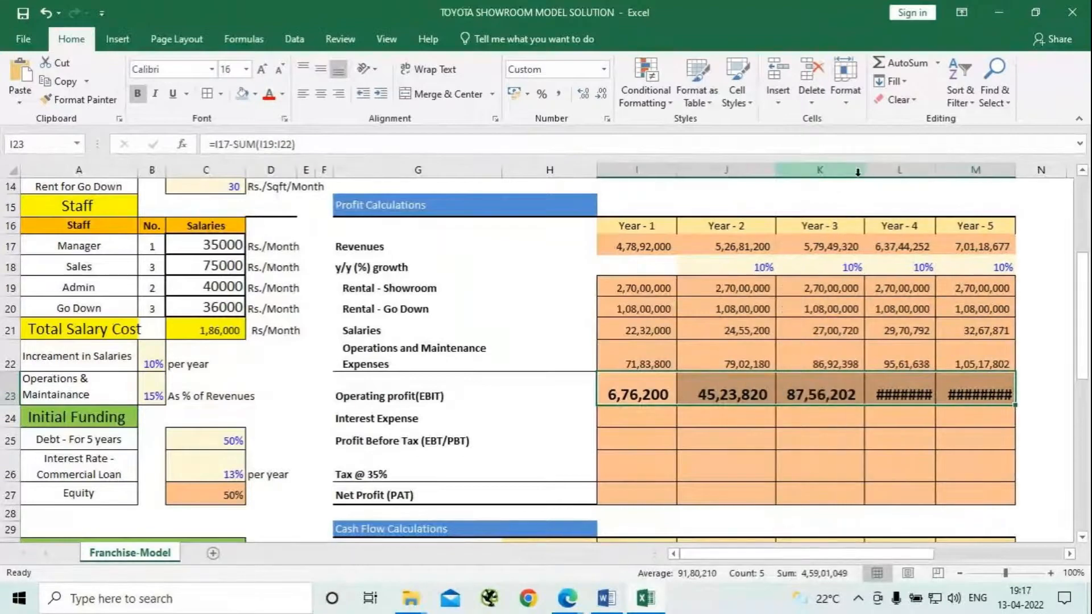
{"action": "double_click", "coordinate": [935, 170]}
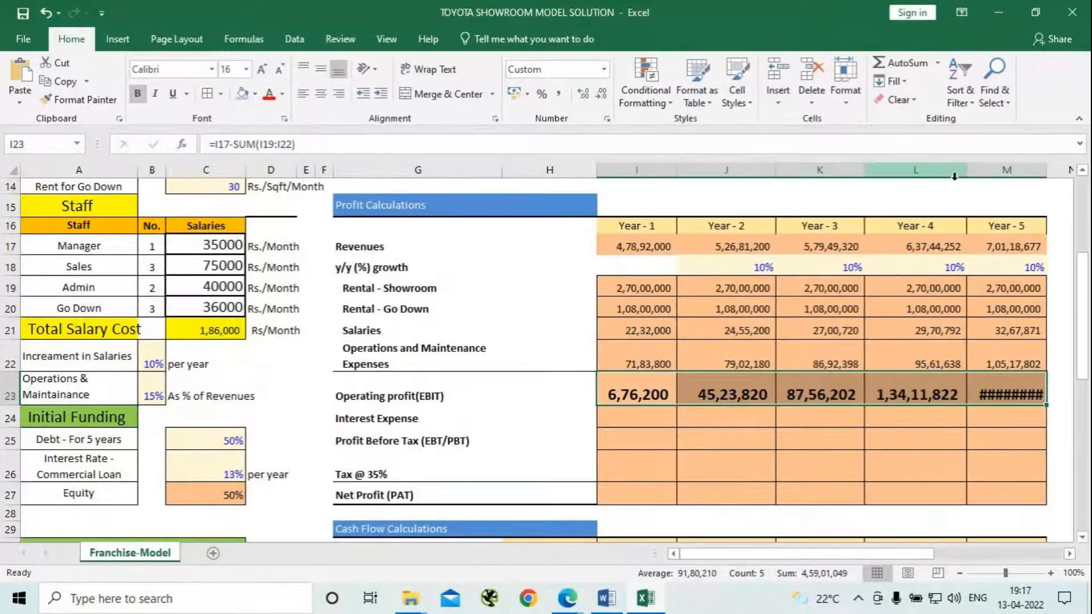
{"action": "double_click", "coordinate": [1046, 170]}
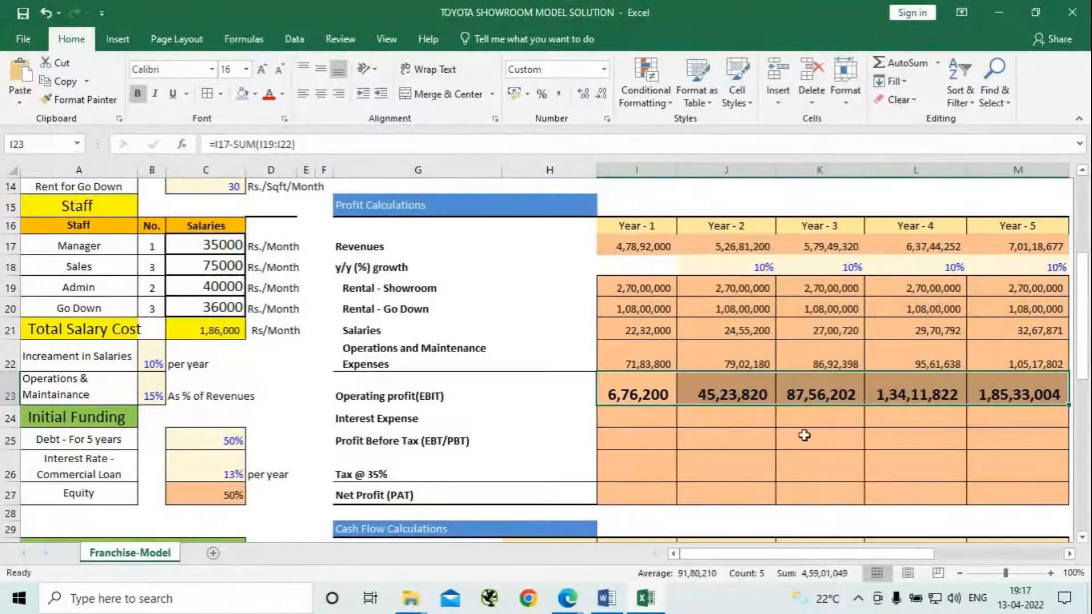
Review the loan and staffing details in the Word case study, and the funding amount and cash flow sections of the Excel sheet
{"action": "left_click", "coordinate": [606, 421]}
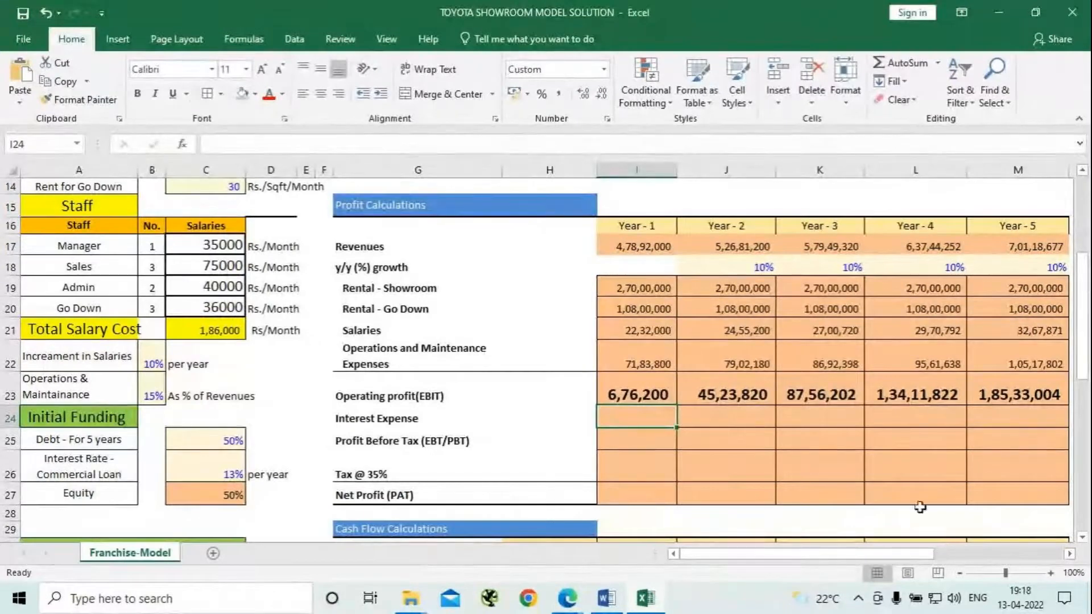
{"action": "left_click", "coordinate": [606, 598]}
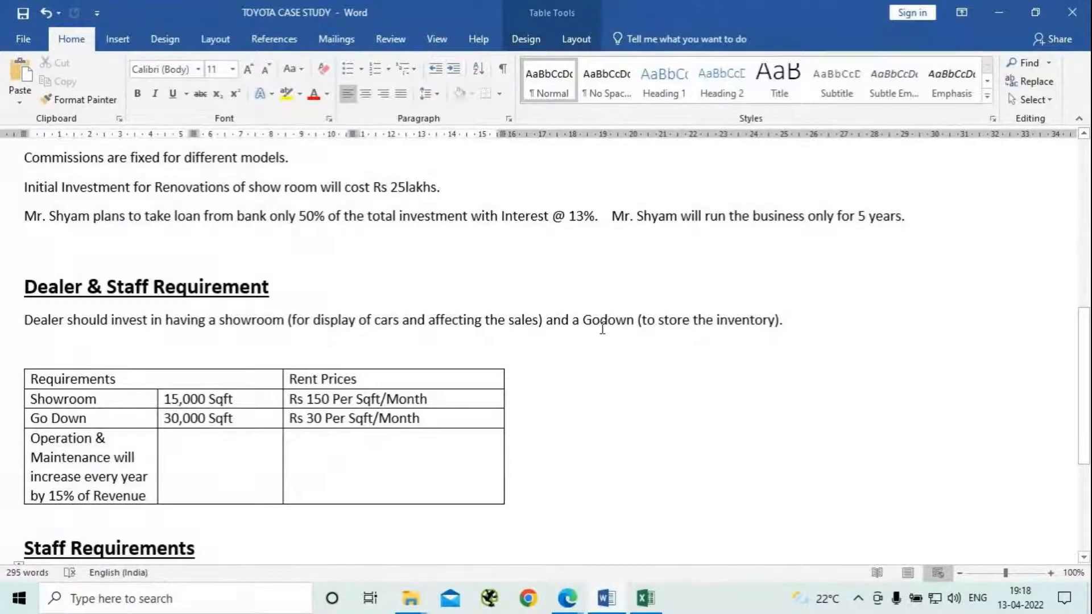
{"action": "scroll", "coordinate": [600, 322], "scroll_direction": "down", "scroll_amount": 2}
{"action": "scroll", "coordinate": [599, 322], "scroll_direction": "down", "scroll_amount": 5}
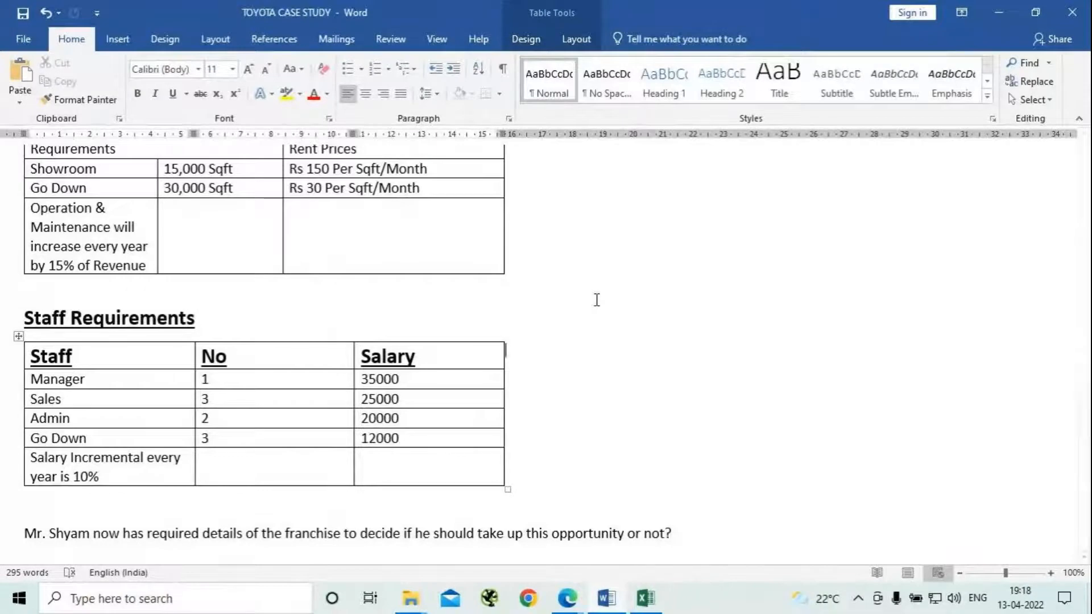
{"action": "left_click", "coordinate": [1000, 11]}
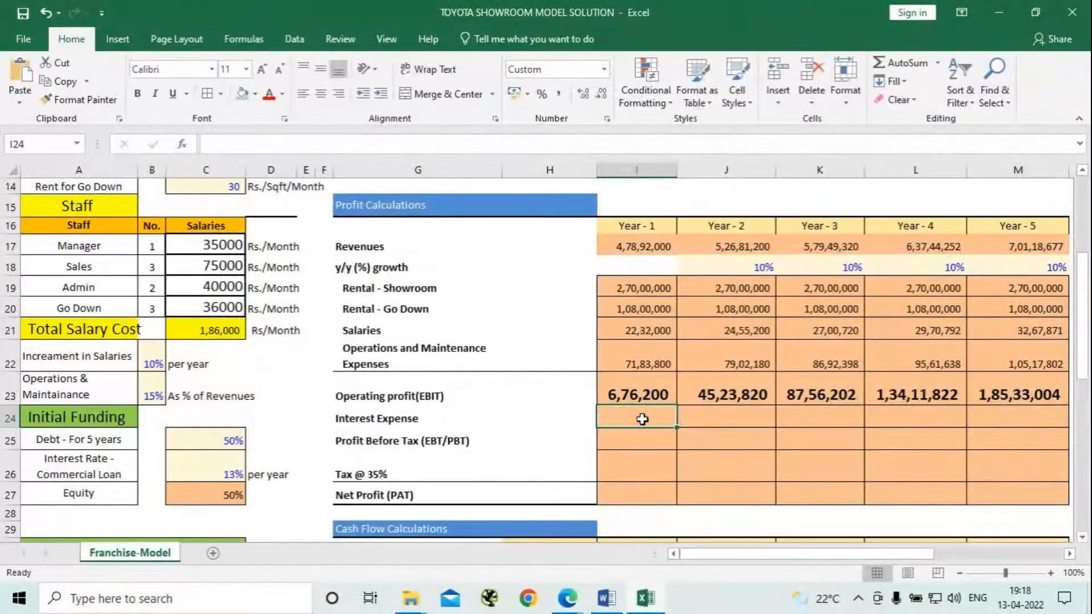
{"action": "scroll", "coordinate": [641, 419], "scroll_direction": "down", "scroll_amount": 4}
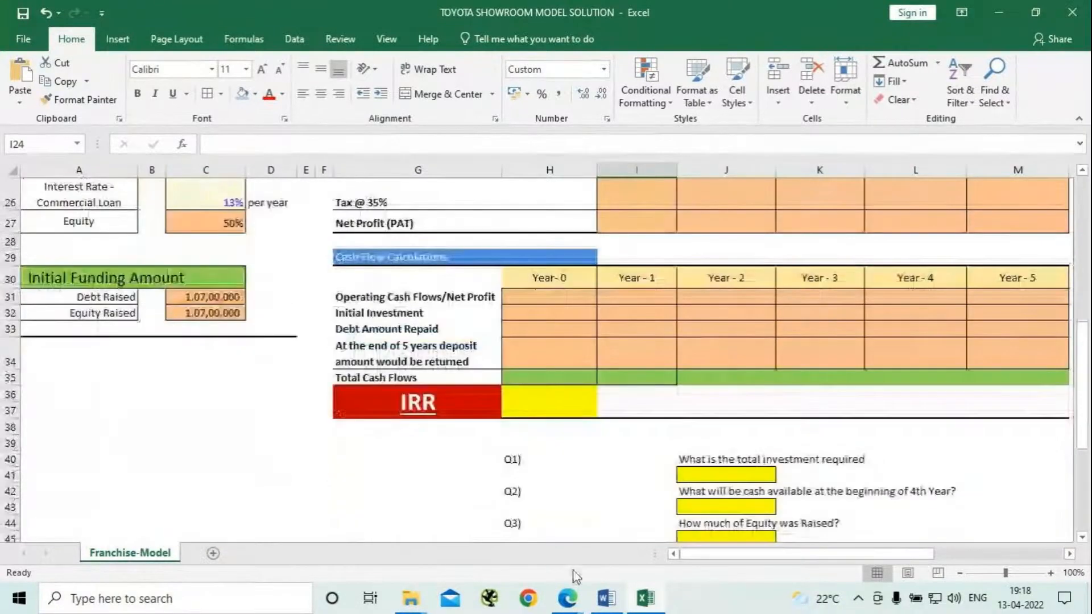
{"action": "left_click_drag", "start_coordinate": [725, 558], "coordinate": [695, 544]}
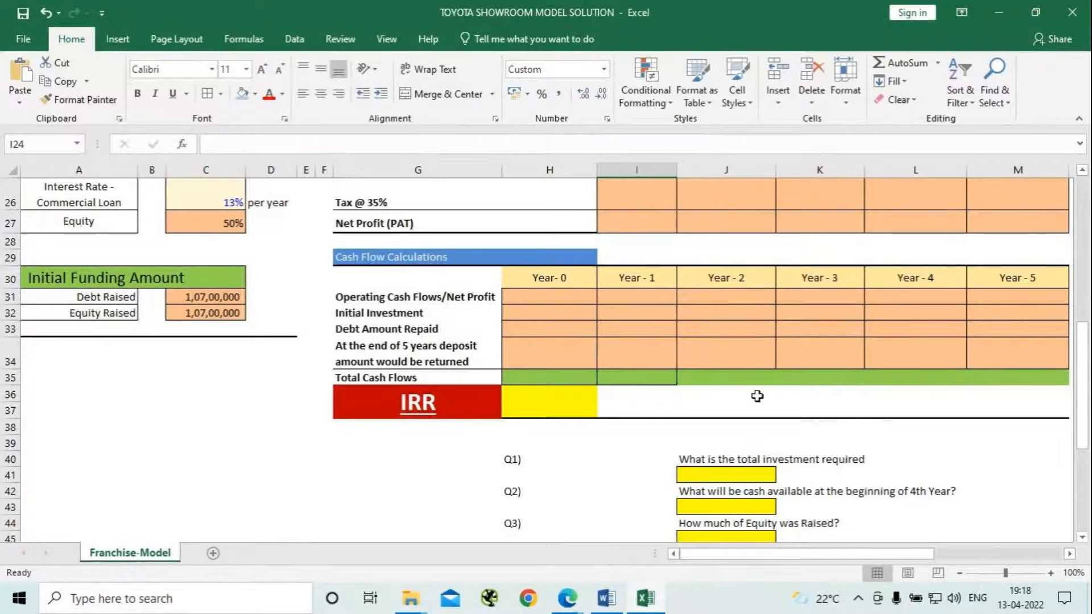
{"action": "scroll", "coordinate": [757, 396], "scroll_direction": "up", "scroll_amount": 4}
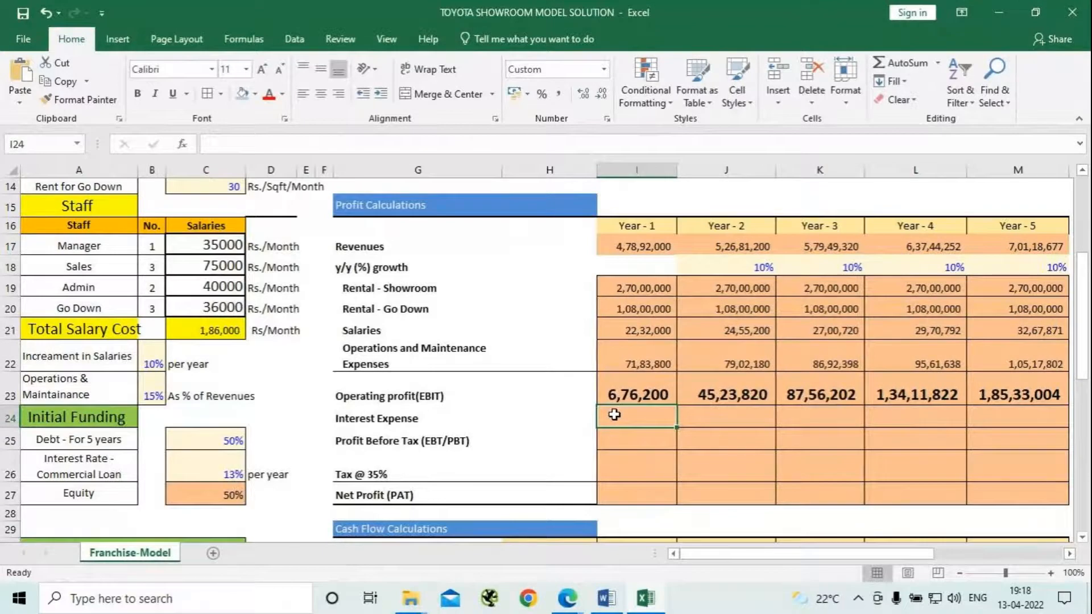
Calculate the Year 1 interest expense in I24 as the debt raised times the 13% loan rate, =C31*13%
{"action": "type", "text": "="}
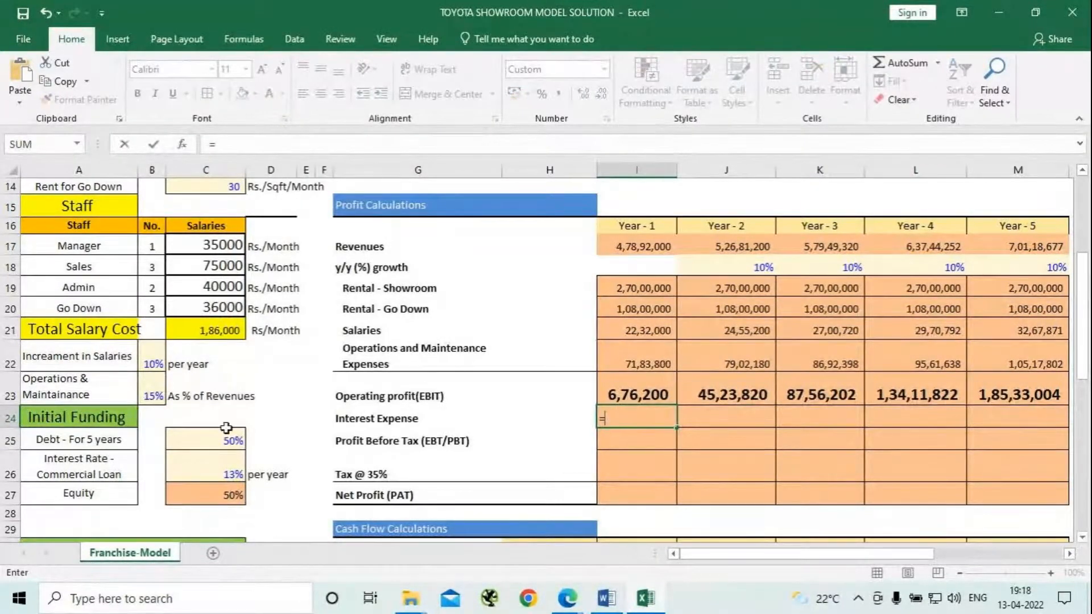
{"action": "scroll", "coordinate": [227, 428], "scroll_direction": "down", "scroll_amount": 2}
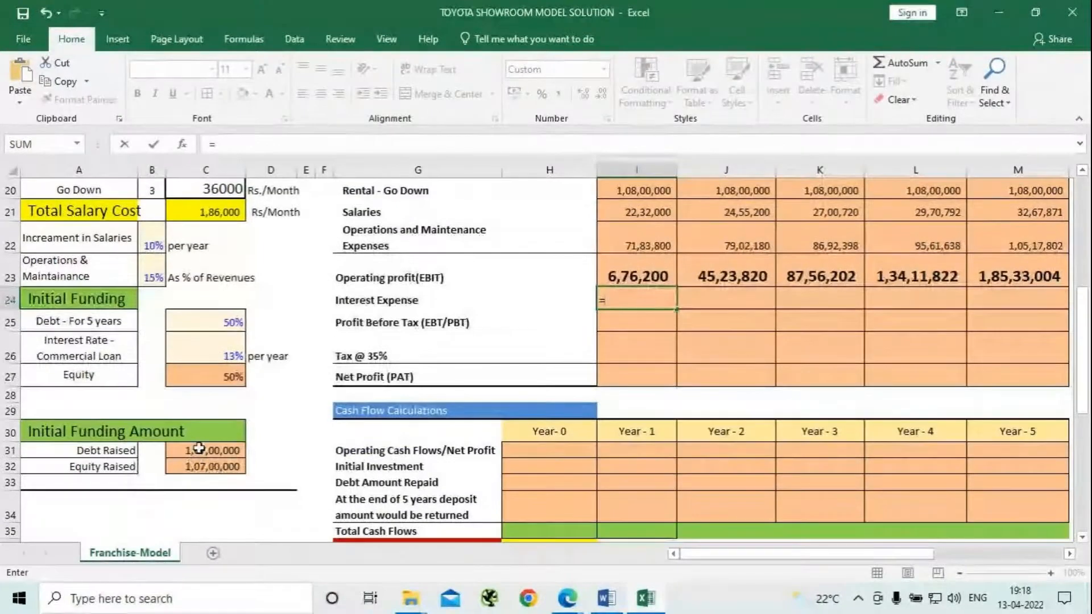
{"action": "left_click", "coordinate": [199, 449]}
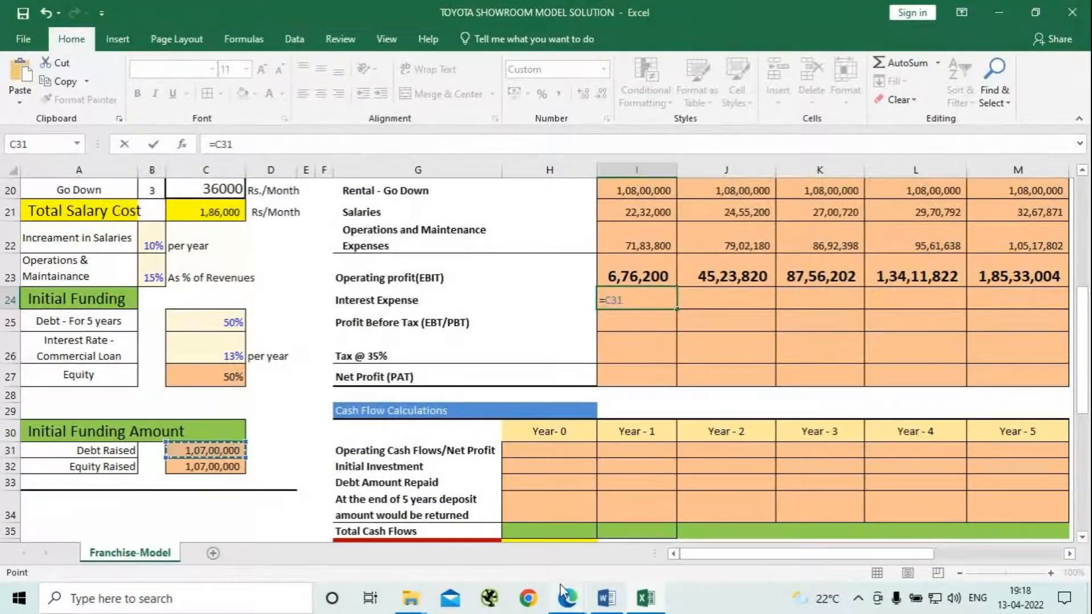
{"action": "mouse_move", "coordinate": [563, 592]}
{"action": "type", "text": "*"}
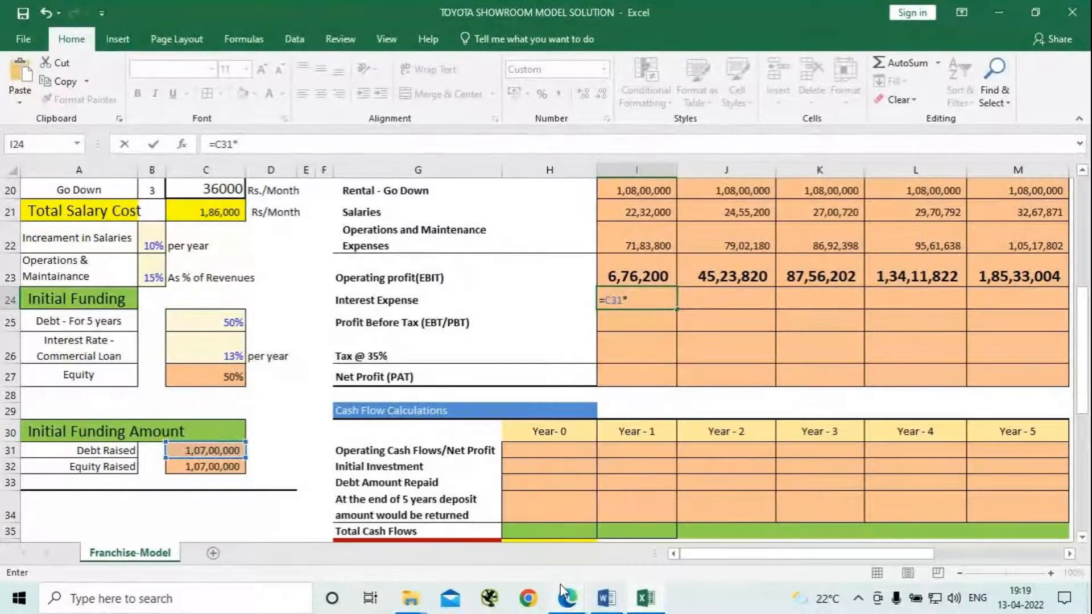
{"action": "type", "text": "13"}
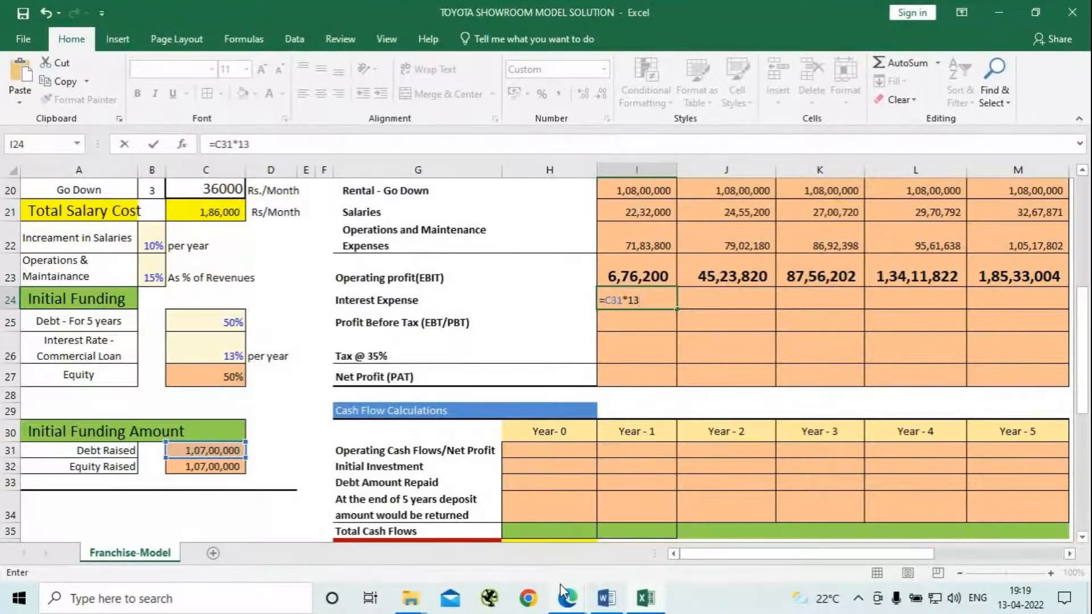
{"action": "type", "text": "%"}
{"action": "key", "text": "Return"}
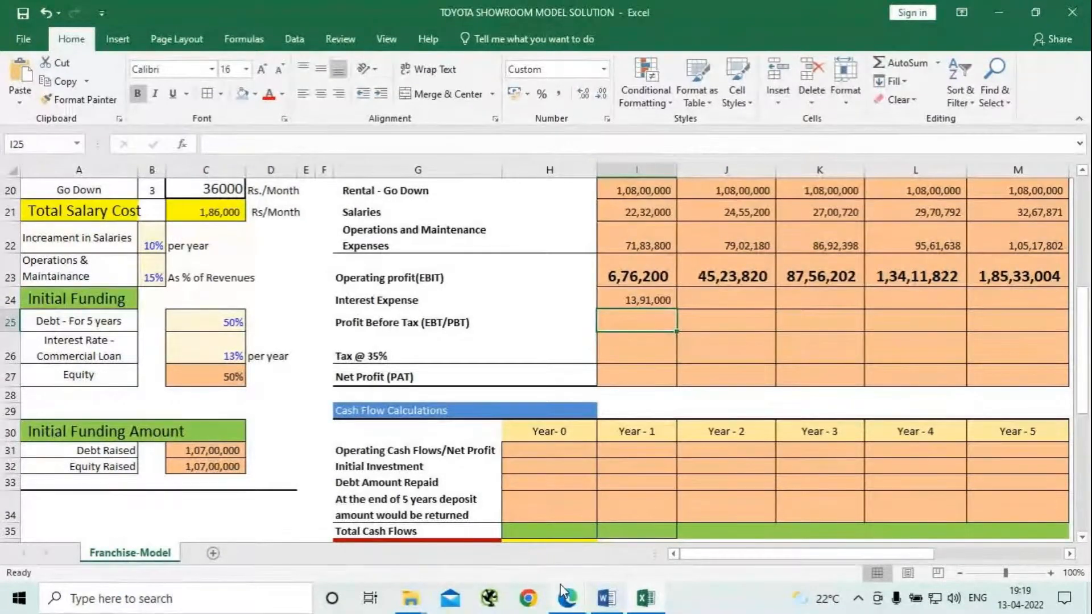
Try to fill the Year 1 interest expense formula across to Year 5 and inspect the copied Year 2 formula
{"action": "left_click", "coordinate": [656, 301]}
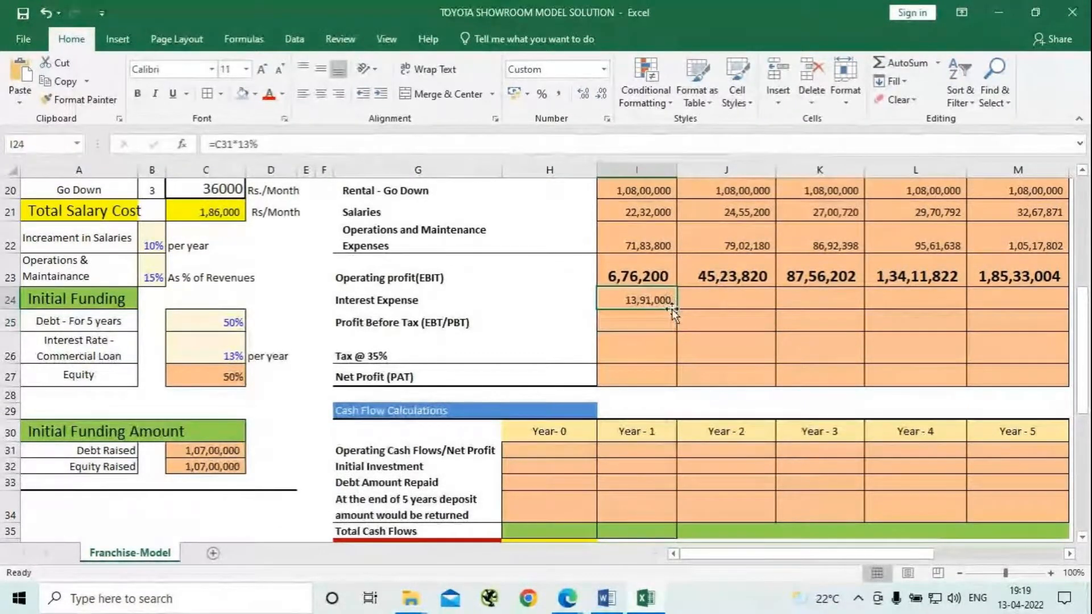
{"action": "left_click_drag", "start_coordinate": [672, 310], "coordinate": [1069, 313]}
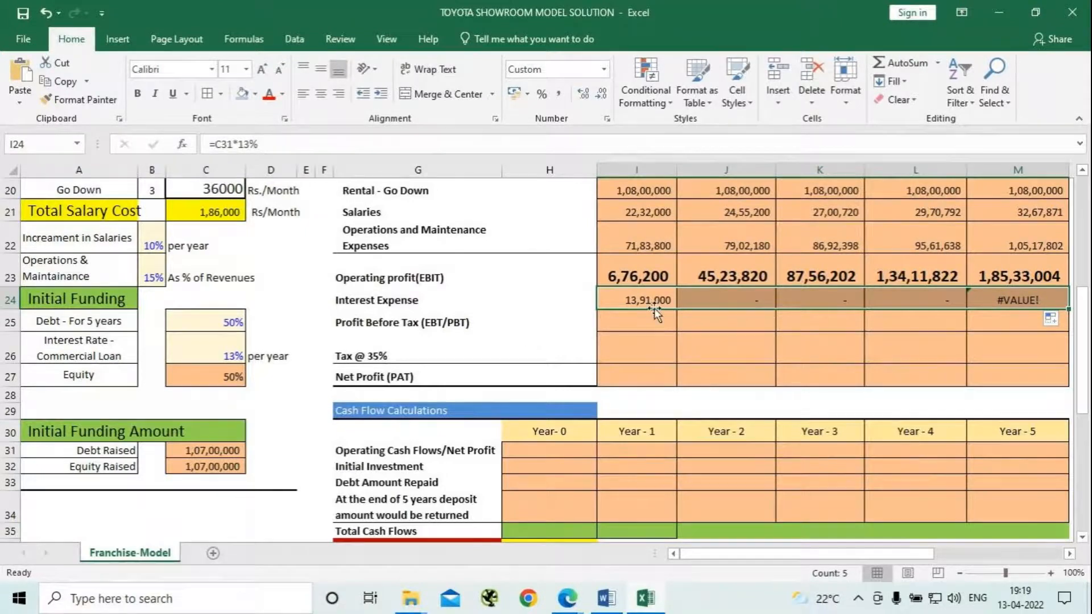
{"action": "left_click", "coordinate": [639, 298]}
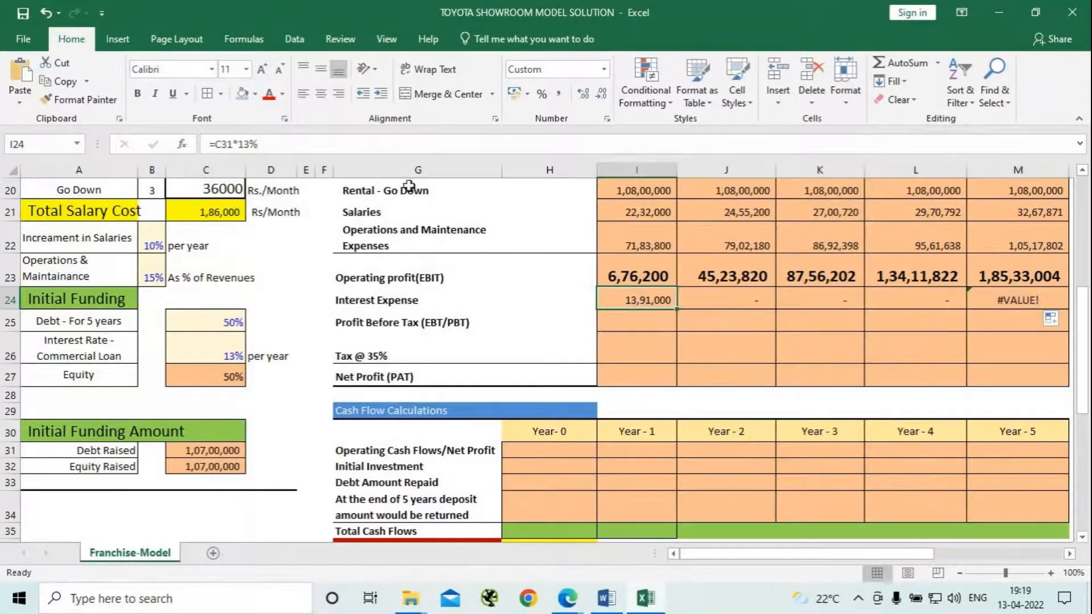
{"action": "left_click", "coordinate": [720, 296]}
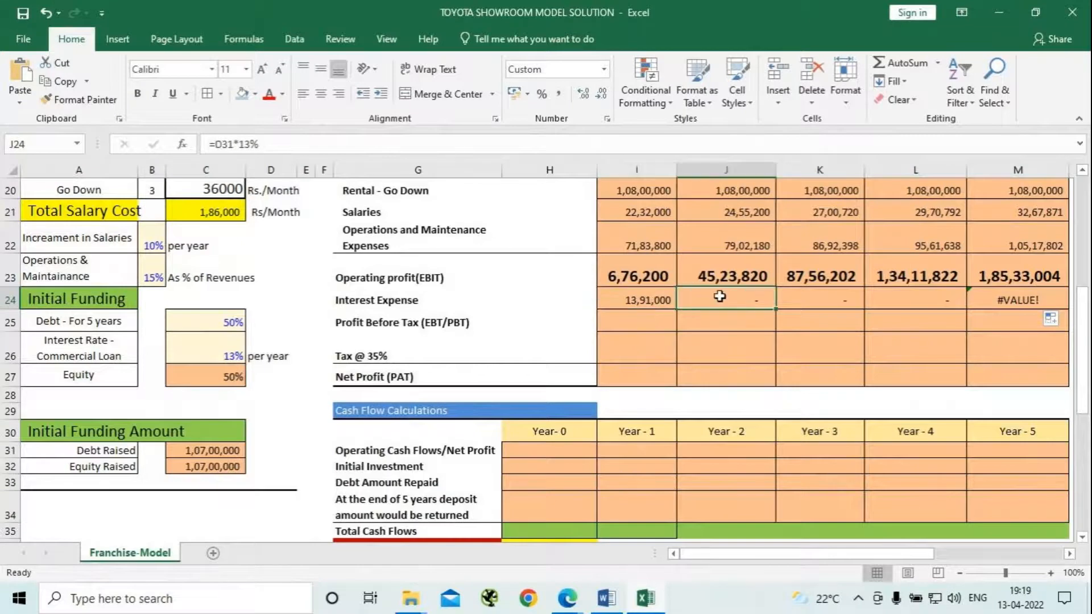
Make the debt reference in the I24 interest expense formula absolute, =$C$31*13%, and fill it across to Year 5
{"action": "left_click", "coordinate": [620, 301]}
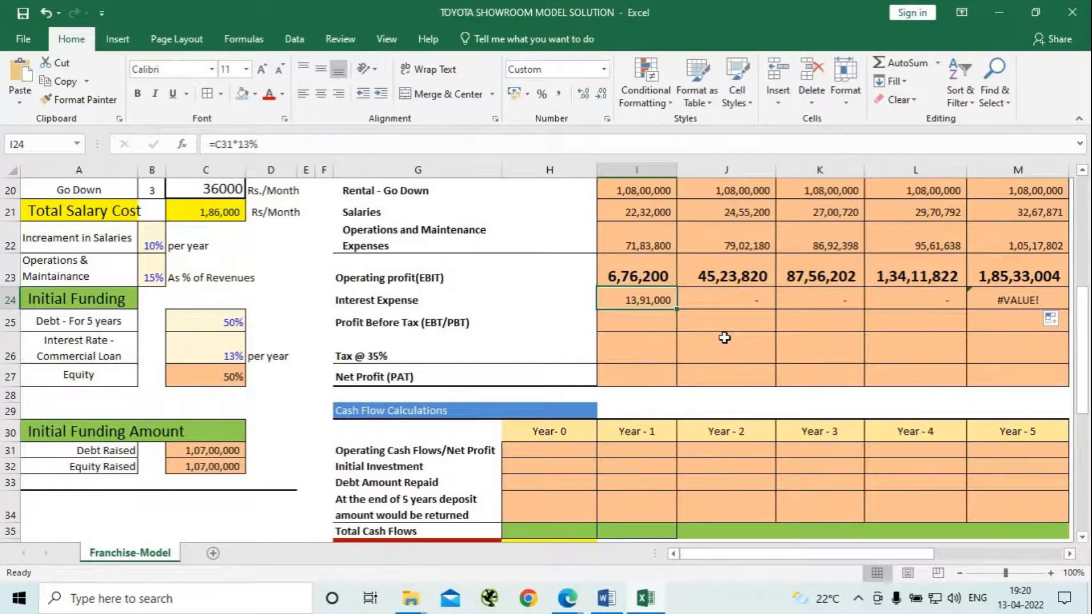
{"action": "key", "text": "F2"}
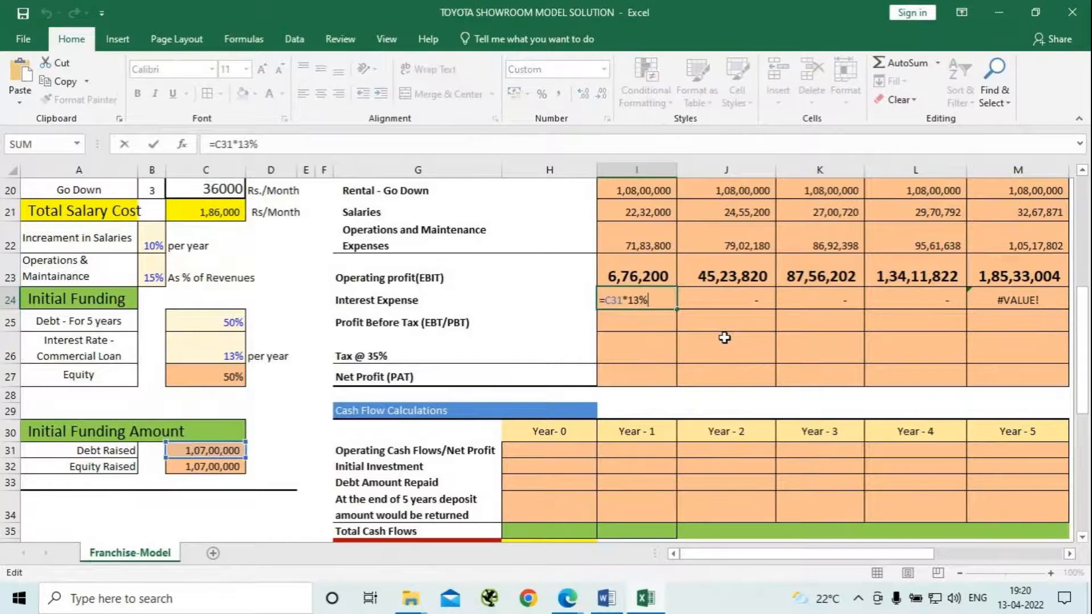
{"action": "key", "text": "Left"}
{"action": "key", "text": "Left"}
{"action": "key", "text": "Left"}
{"action": "key", "text": "Left"}
{"action": "key", "text": "F4"}
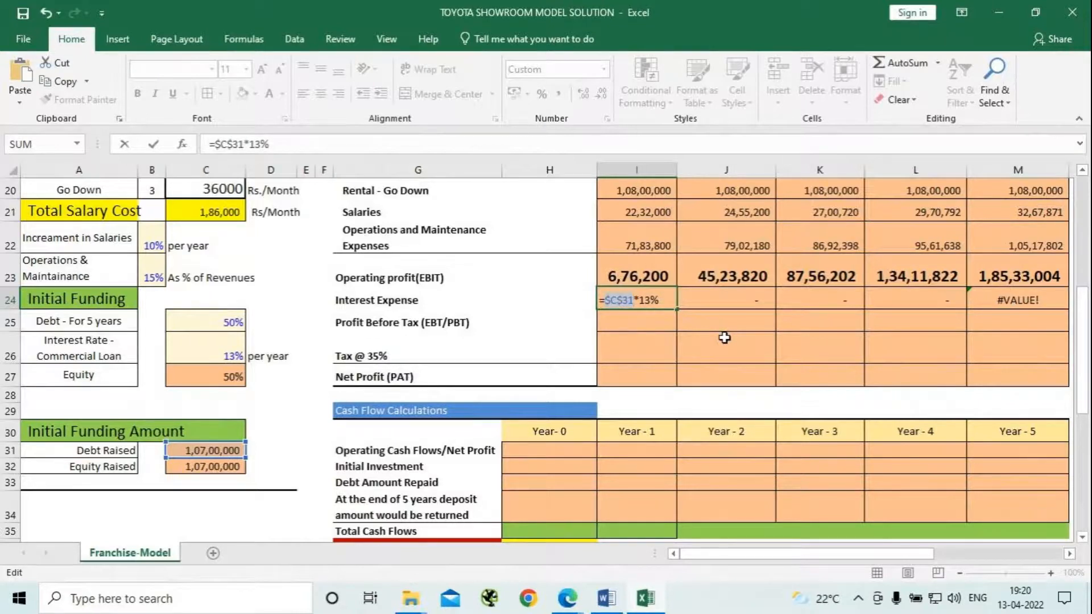
{"action": "key", "text": "Return"}
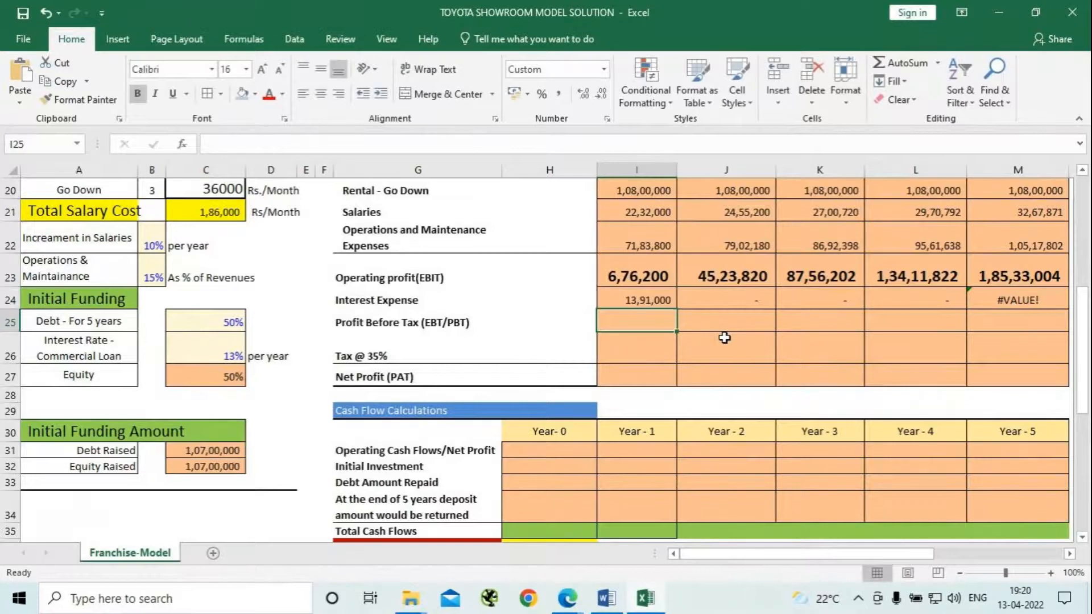
{"action": "left_click", "coordinate": [674, 305]}
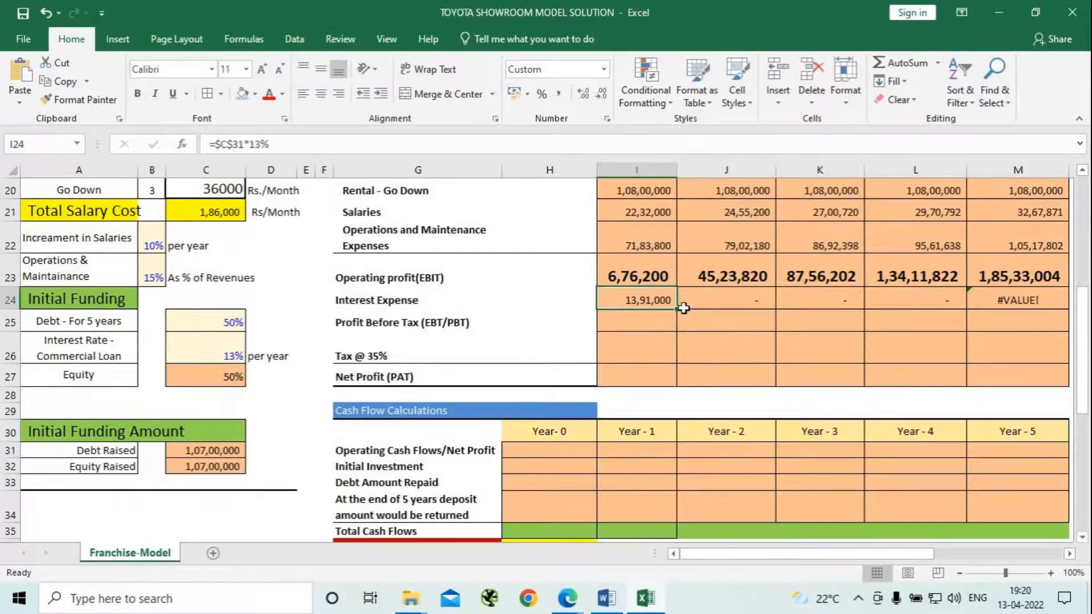
{"action": "left_click_drag", "start_coordinate": [682, 307], "coordinate": [1059, 313]}
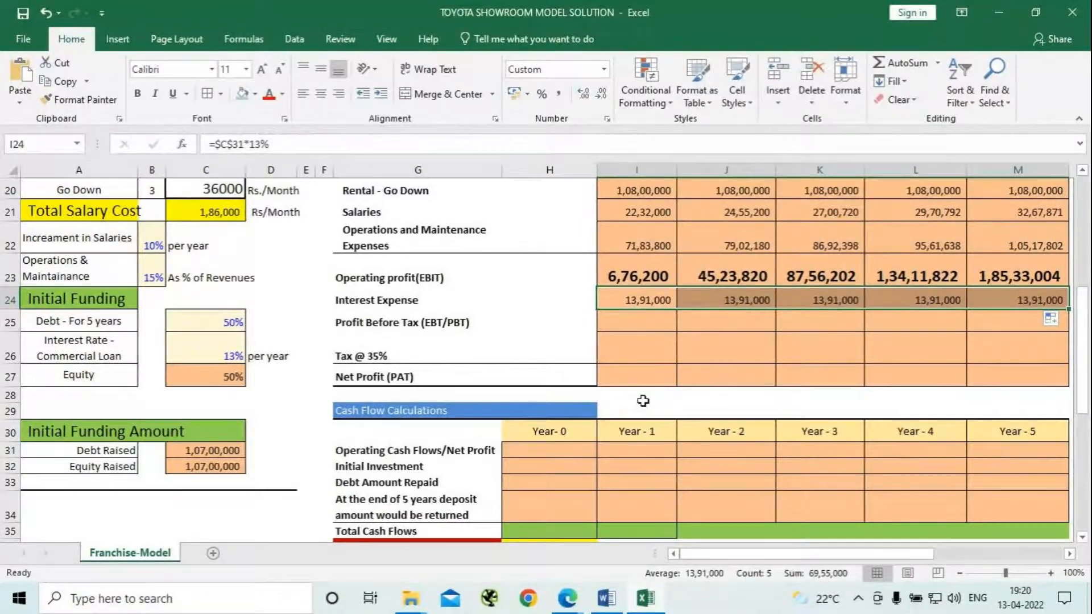
Calculate the Year 1 profit before tax in I25 as operating profit minus interest, =I23-I24, and fill it across to Year 5
{"action": "left_click", "coordinate": [650, 324]}
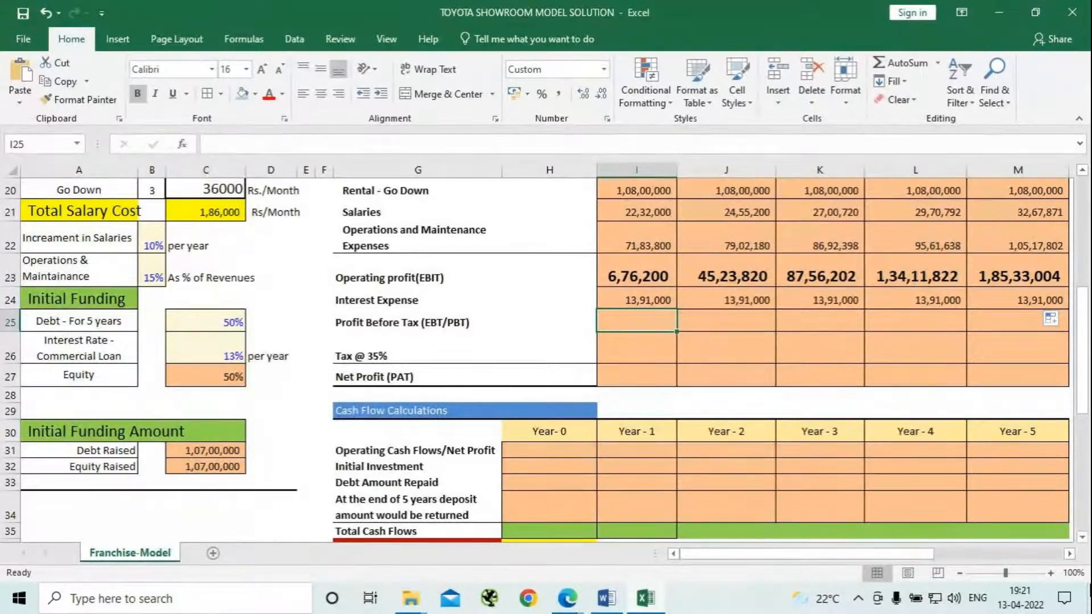
{"action": "type", "text": "="}
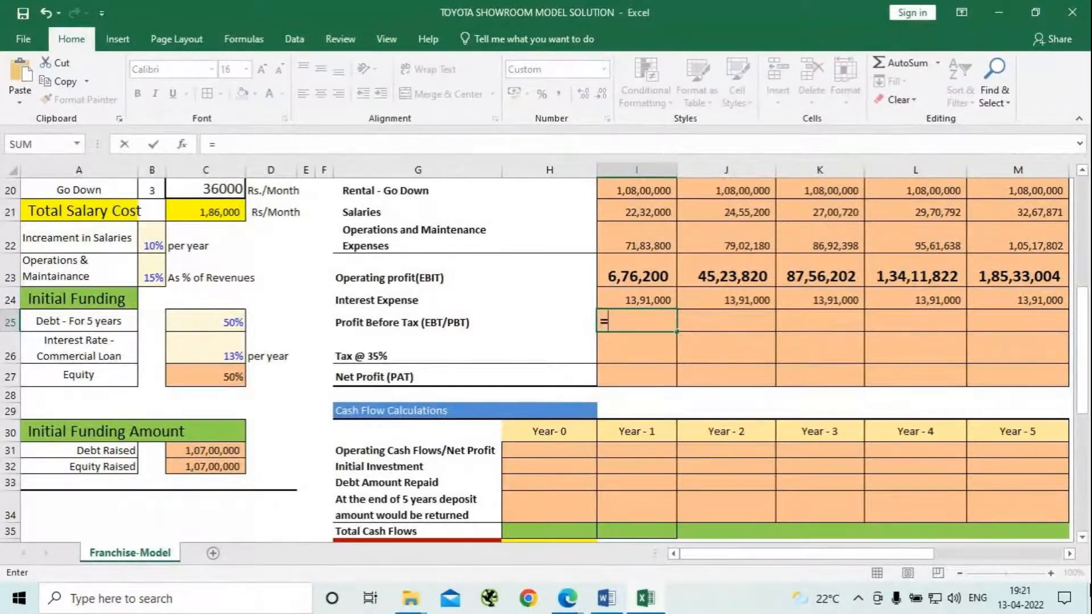
{"action": "key", "text": "Up"}
{"action": "key", "text": "Up"}
{"action": "type", "text": "-"}
{"action": "key", "text": "Up"}
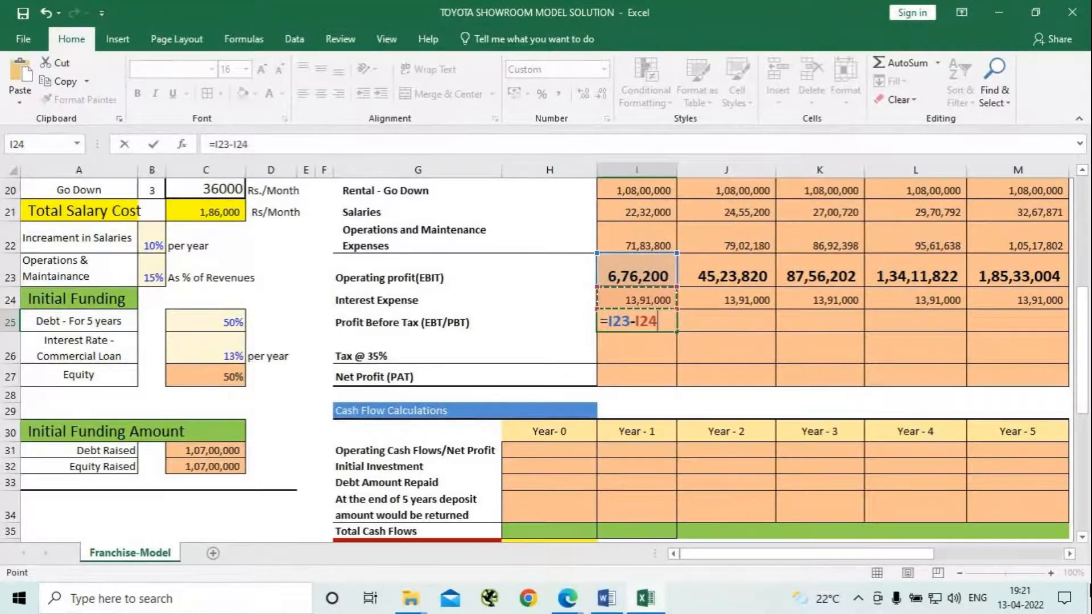
{"action": "key", "text": "Return"}
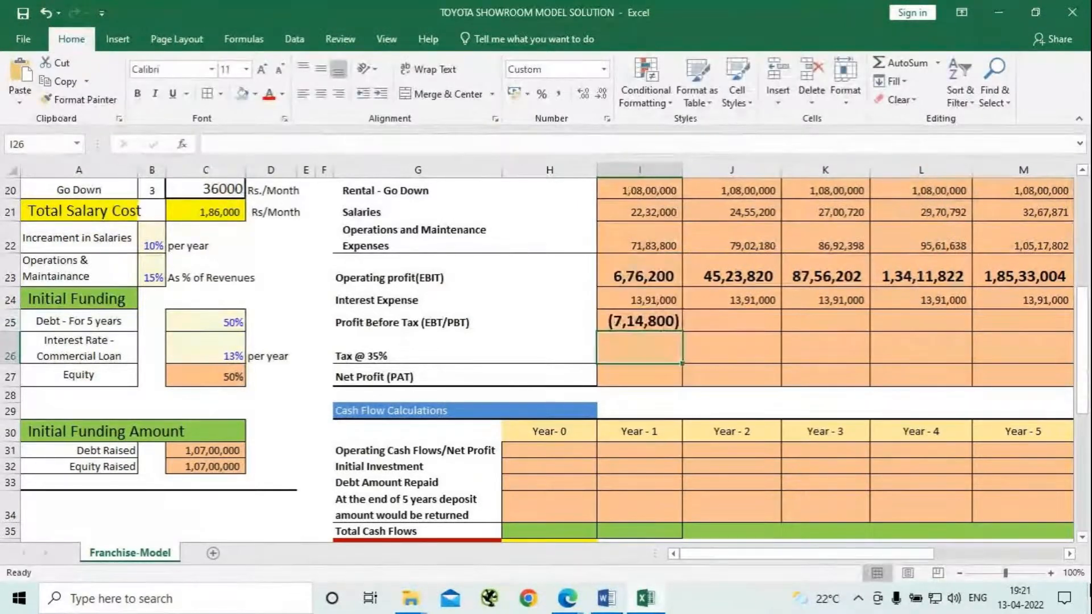
{"action": "left_click", "coordinate": [654, 320]}
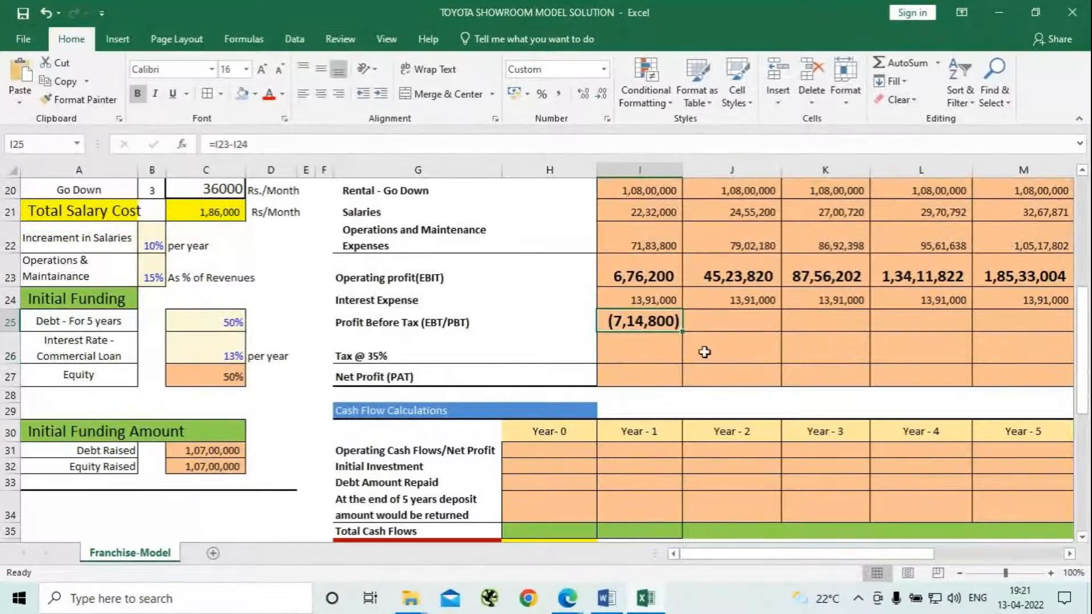
{"action": "left_click_drag", "start_coordinate": [682, 328], "coordinate": [1035, 340]}
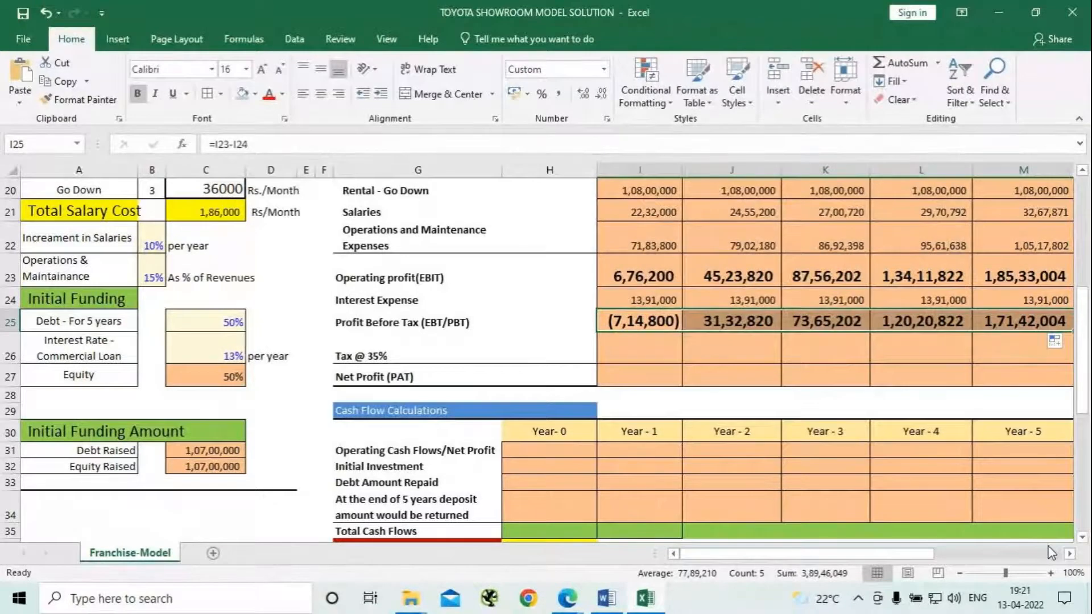
Enter 0 as the Year 1 tax in I26
{"action": "left_click", "coordinate": [719, 354]}
{"action": "left_click", "coordinate": [651, 349]}
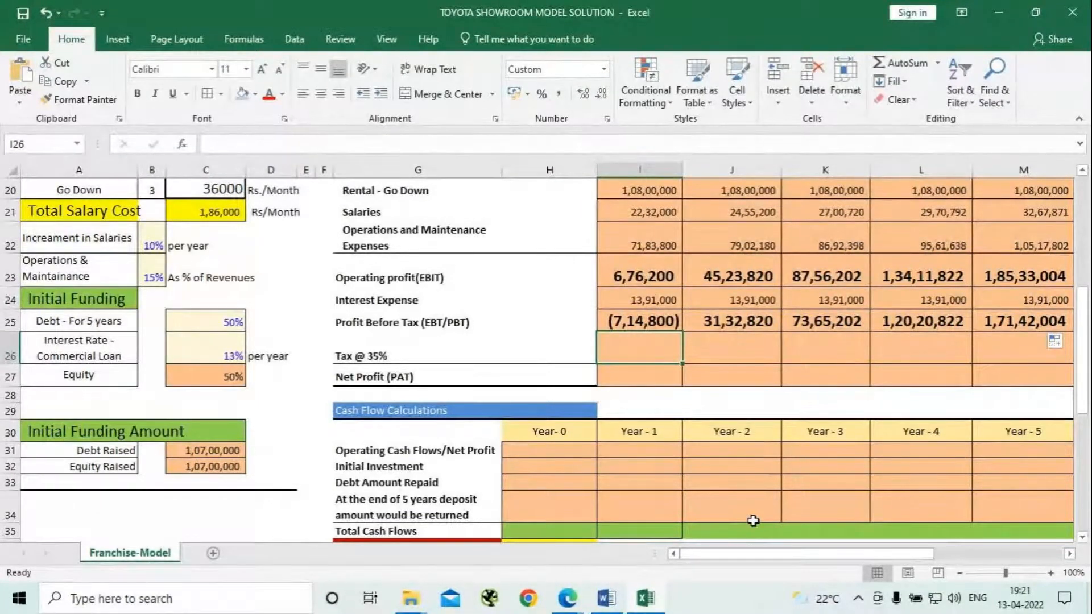
{"action": "type", "text": "0"}
{"action": "key", "text": "Tab"}
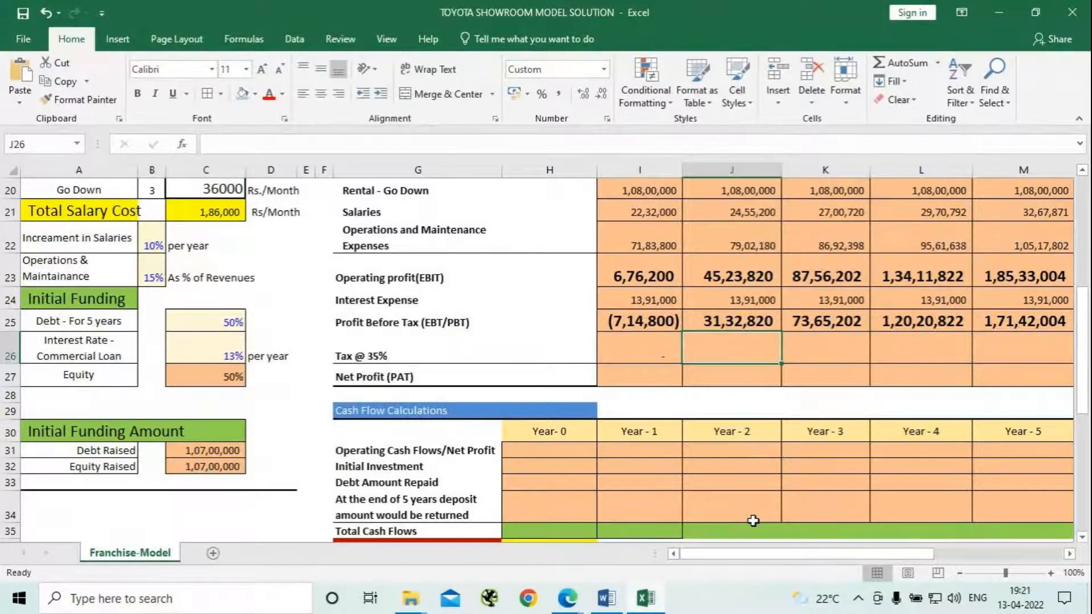
Calculate the Year 2 tax in J26 as 35% of profit before tax, =J25*35%, and fill it across to Year 5
{"action": "type", "text": "="}
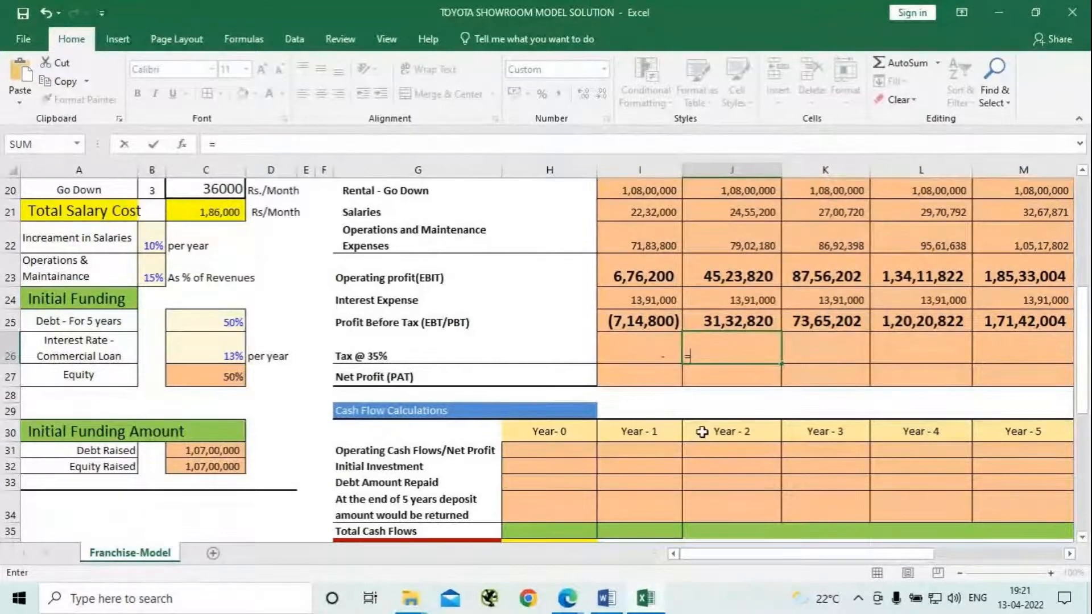
{"action": "key", "text": "Up"}
{"action": "type", "text": "*35"}
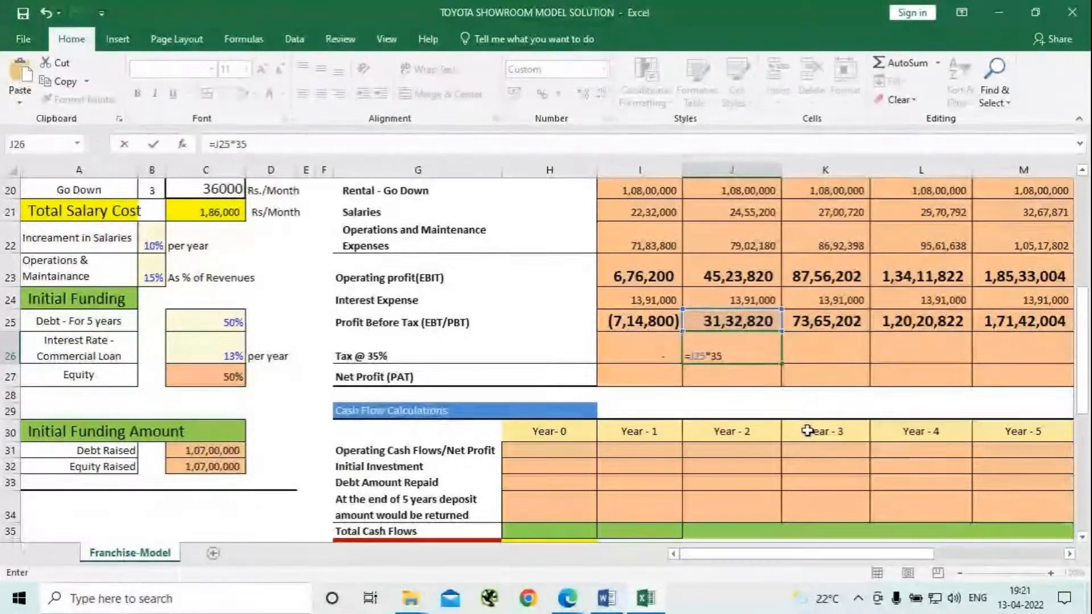
{"action": "type", "text": "%"}
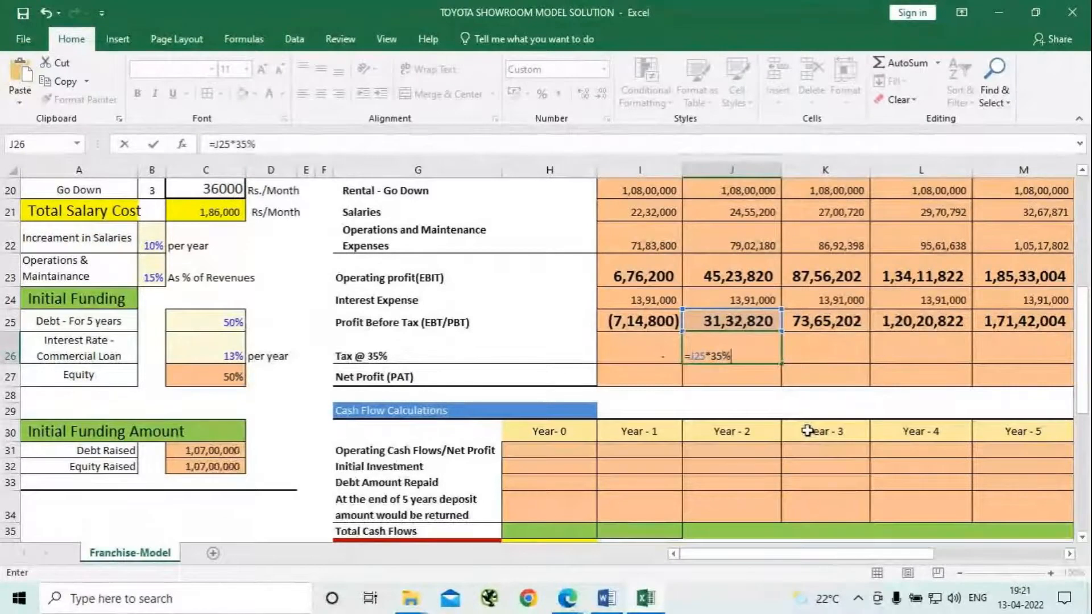
{"action": "key", "text": "Return"}
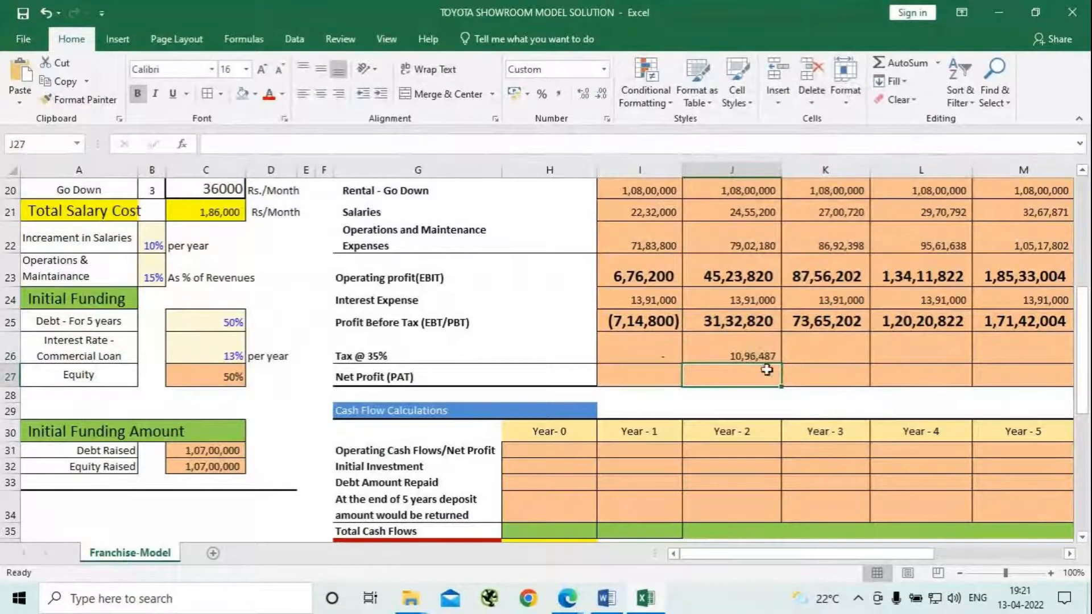
{"action": "left_click", "coordinate": [754, 356]}
{"action": "left_click_drag", "start_coordinate": [785, 365], "coordinate": [1024, 366]}
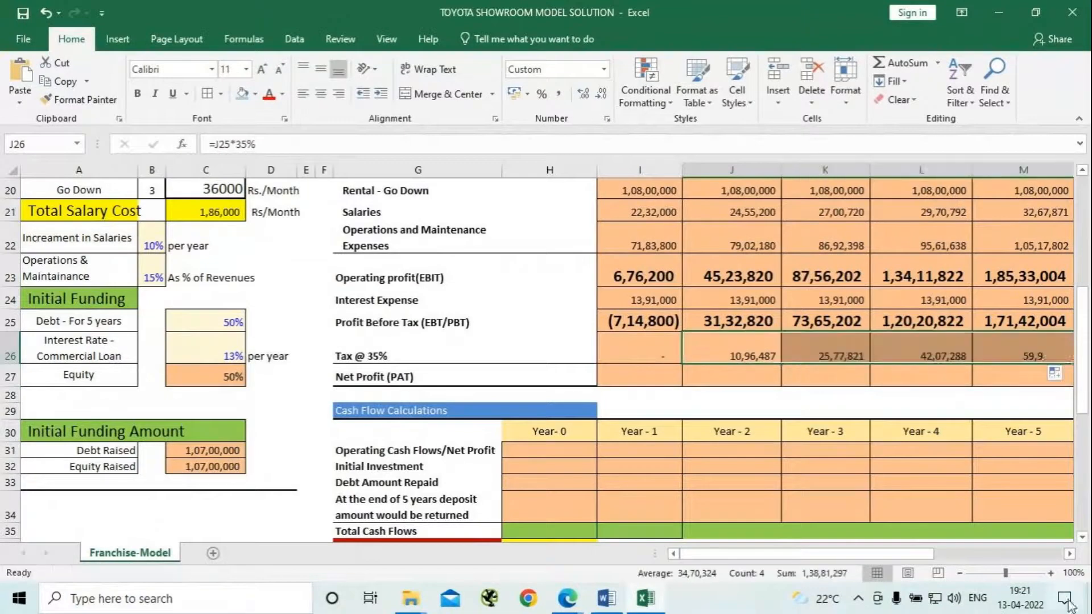
Calculate the Year 1 net profit in I27 as profit before tax minus tax, =I25-I26, and fill it across to Year 5
{"action": "left_click", "coordinate": [631, 380]}
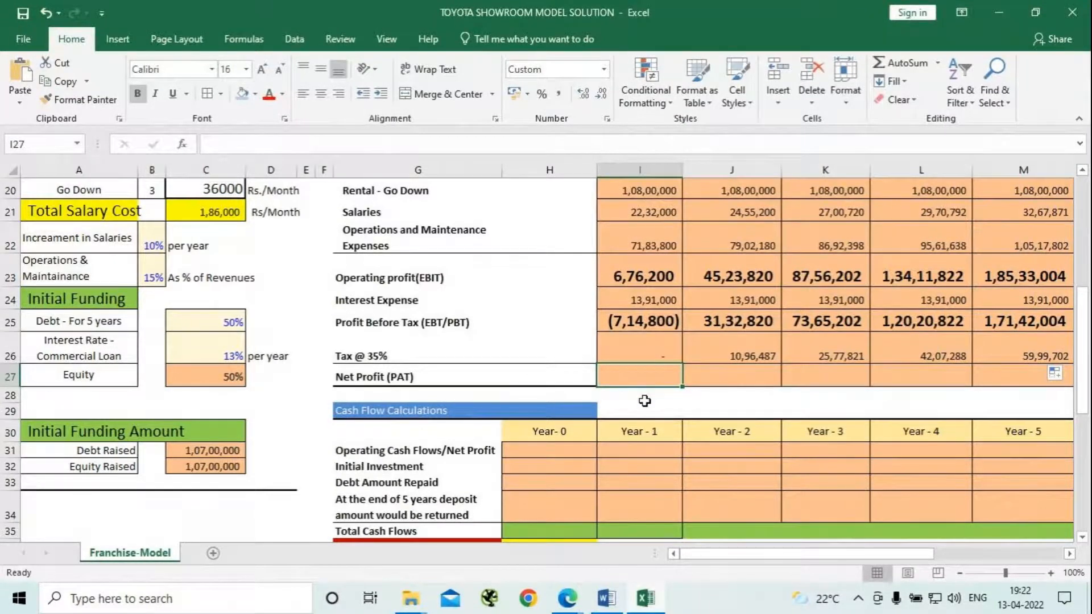
{"action": "type", "text": "="}
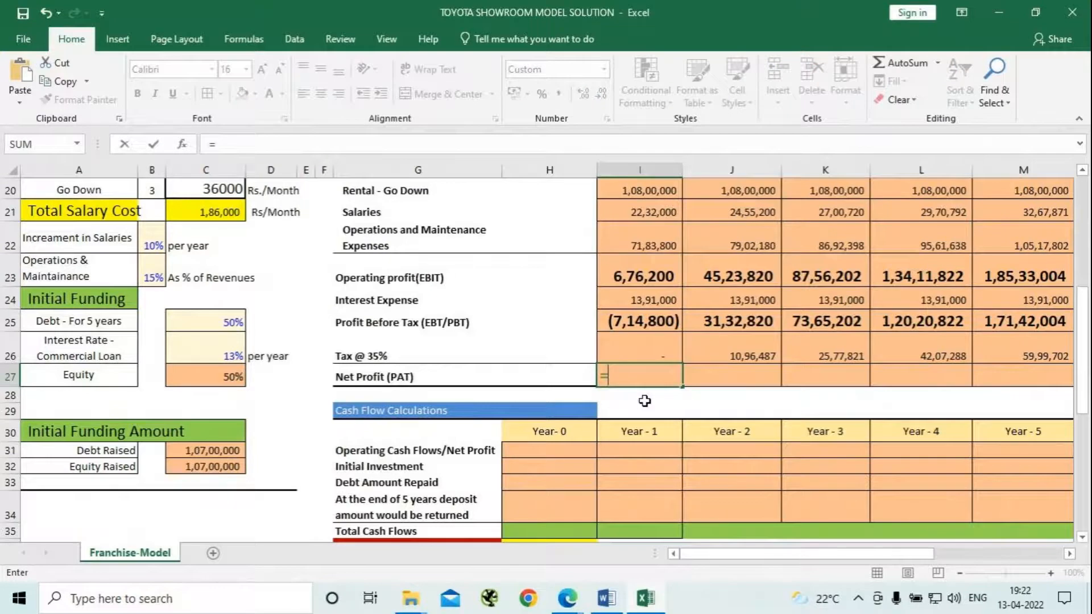
{"action": "left_click", "coordinate": [651, 321]}
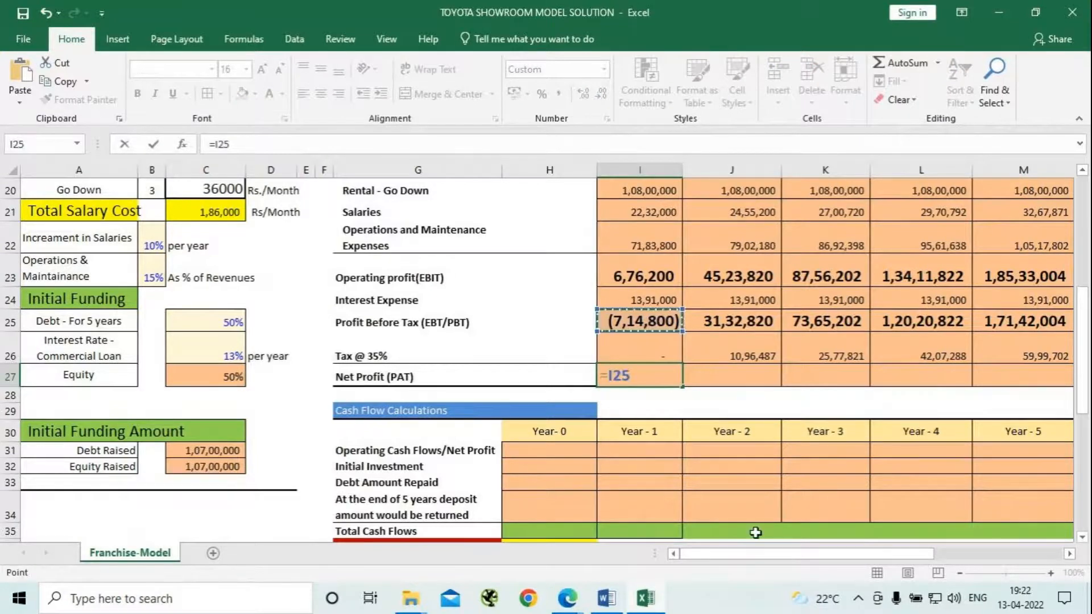
{"action": "type", "text": "-"}
{"action": "left_click", "coordinate": [639, 350]}
{"action": "key", "text": "Return"}
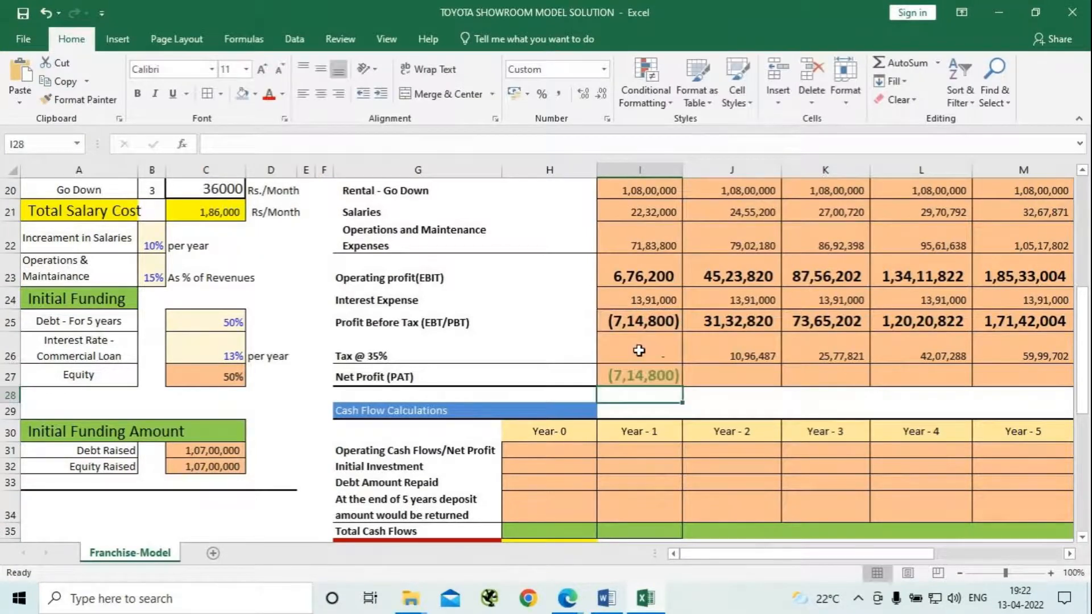
{"action": "left_click", "coordinate": [641, 385]}
{"action": "left_click_drag", "start_coordinate": [685, 387], "coordinate": [1035, 392]}
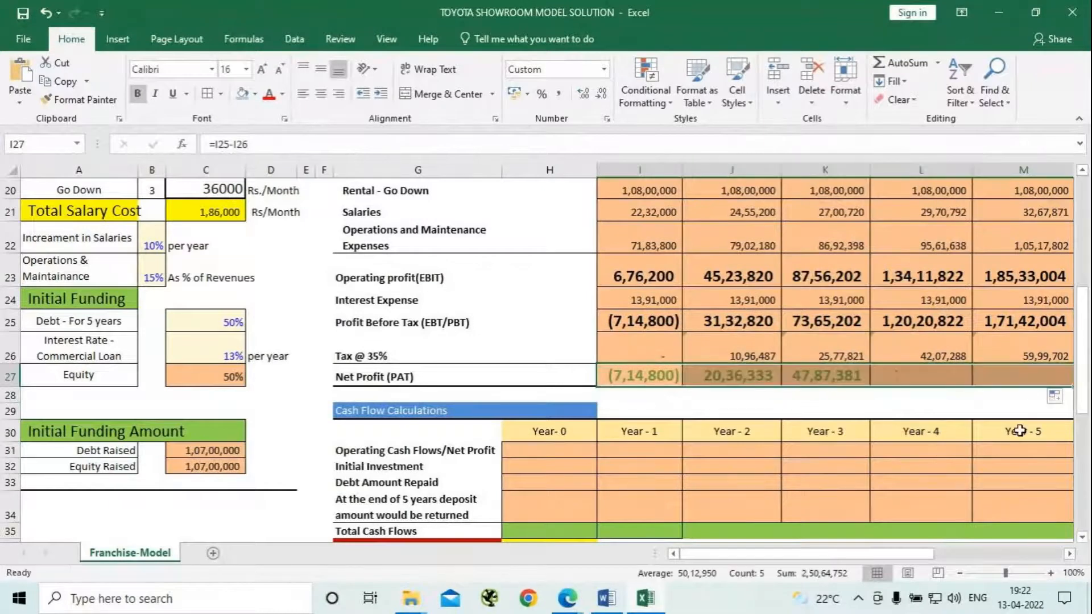
{"action": "left_click", "coordinate": [973, 404]}
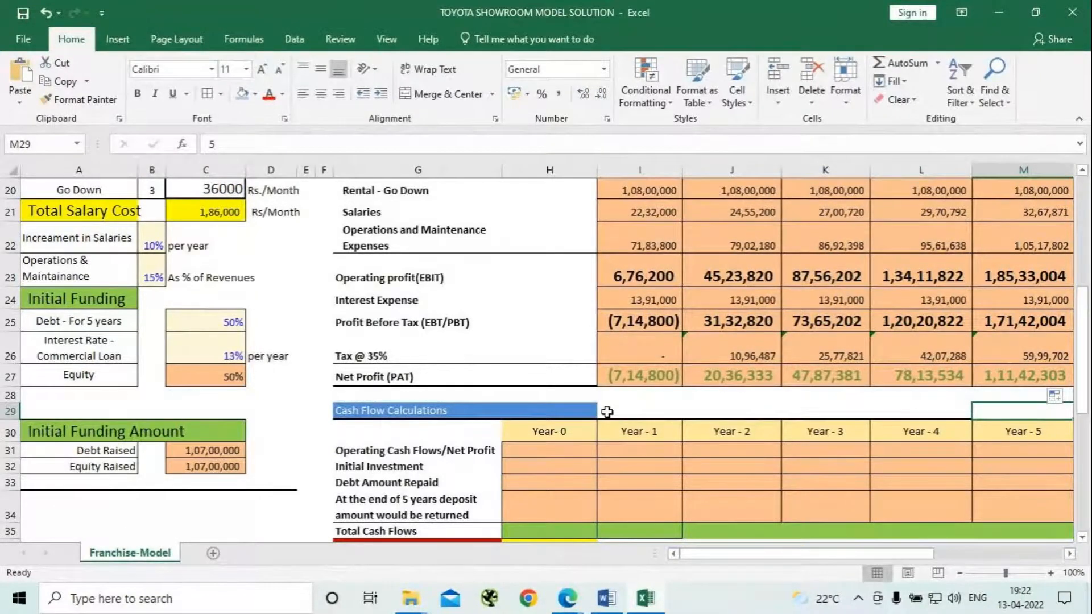
{"action": "left_click", "coordinate": [651, 409]}
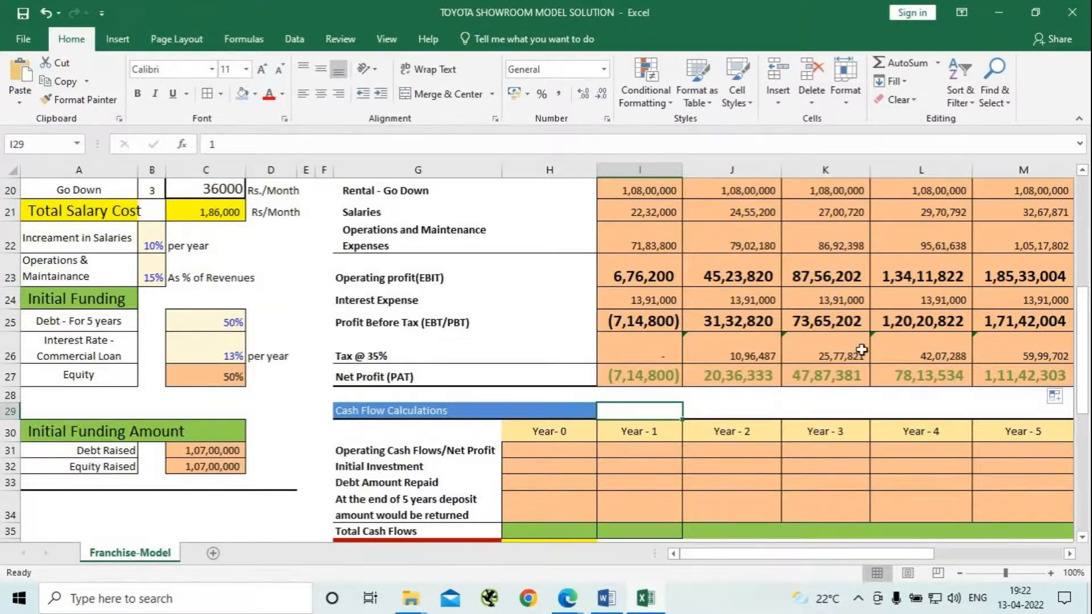
{"action": "scroll", "coordinate": [860, 353], "scroll_direction": "up", "scroll_amount": 2}
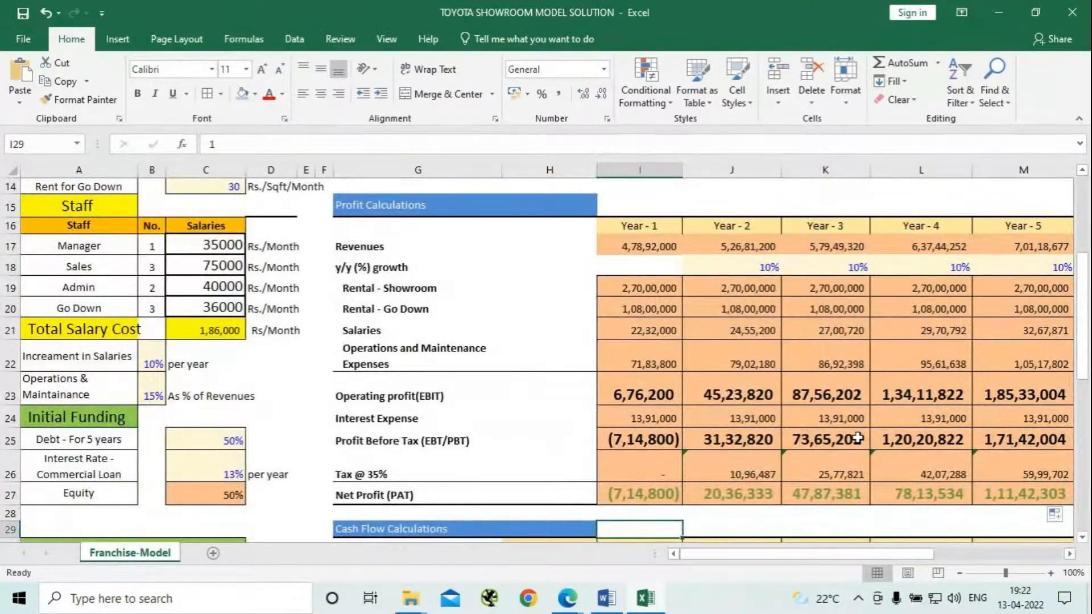
{"action": "scroll", "coordinate": [857, 438], "scroll_direction": "down", "scroll_amount": 2}
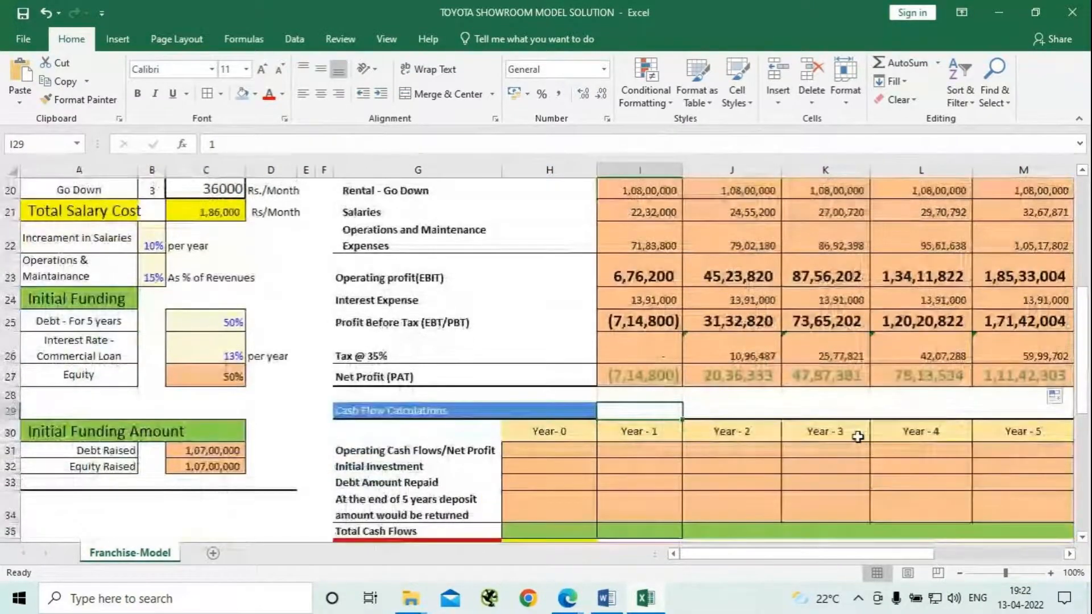
{"action": "mouse_move", "coordinate": [717, 554]}
{"action": "left_mouse_down"}
{"action": "mouse_move", "coordinate": [746, 549]}
{"action": "mouse_move", "coordinate": [716, 550]}
{"action": "left_mouse_up"}
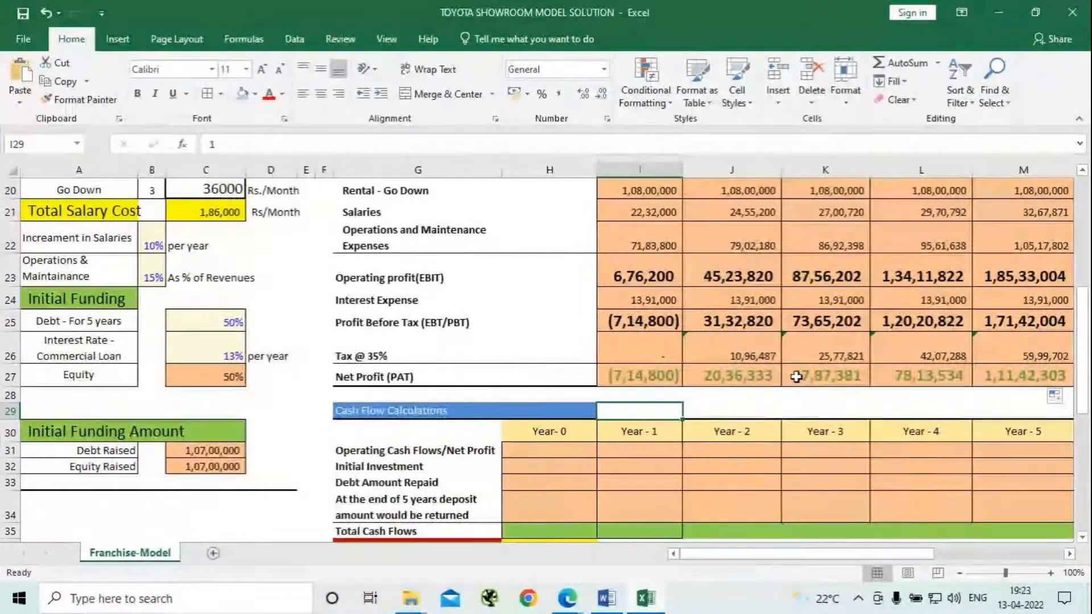
{"action": "scroll", "coordinate": [796, 377], "scroll_direction": "down", "scroll_amount": 1}
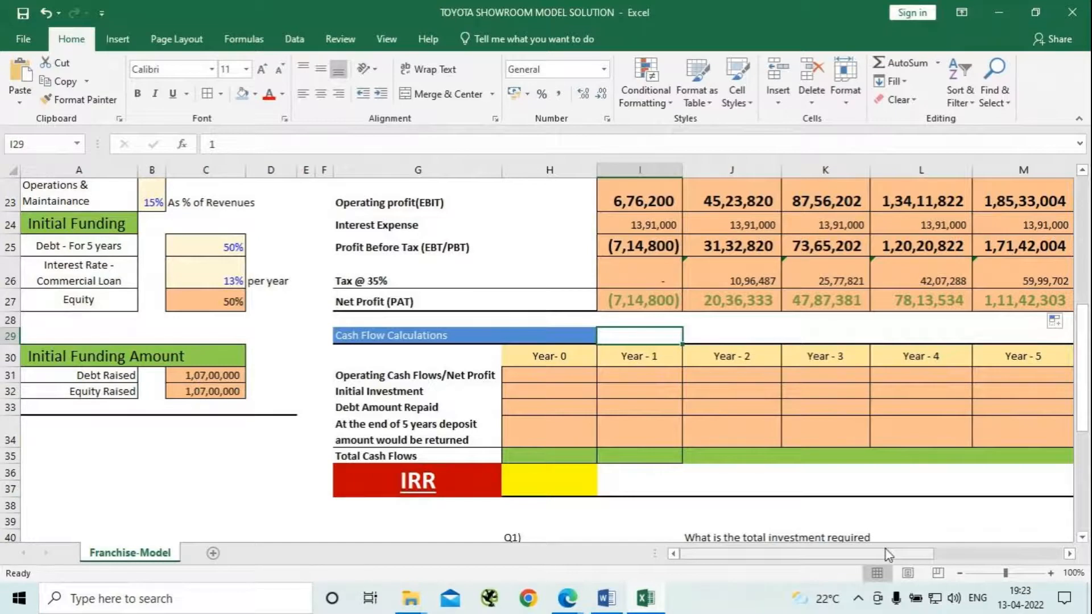
Switch to the GoTo meeting window, mute and unmute the microphone, and return to the Excel workbook
{"action": "left_click", "coordinate": [572, 606]}
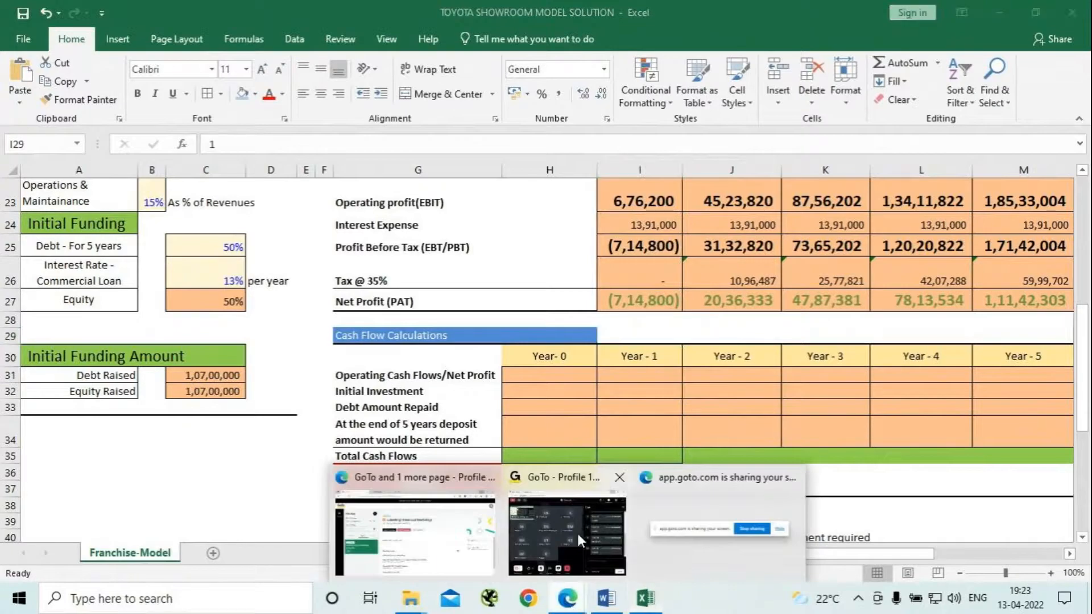
{"action": "left_click", "coordinate": [578, 528]}
{"action": "left_click", "coordinate": [538, 551]}
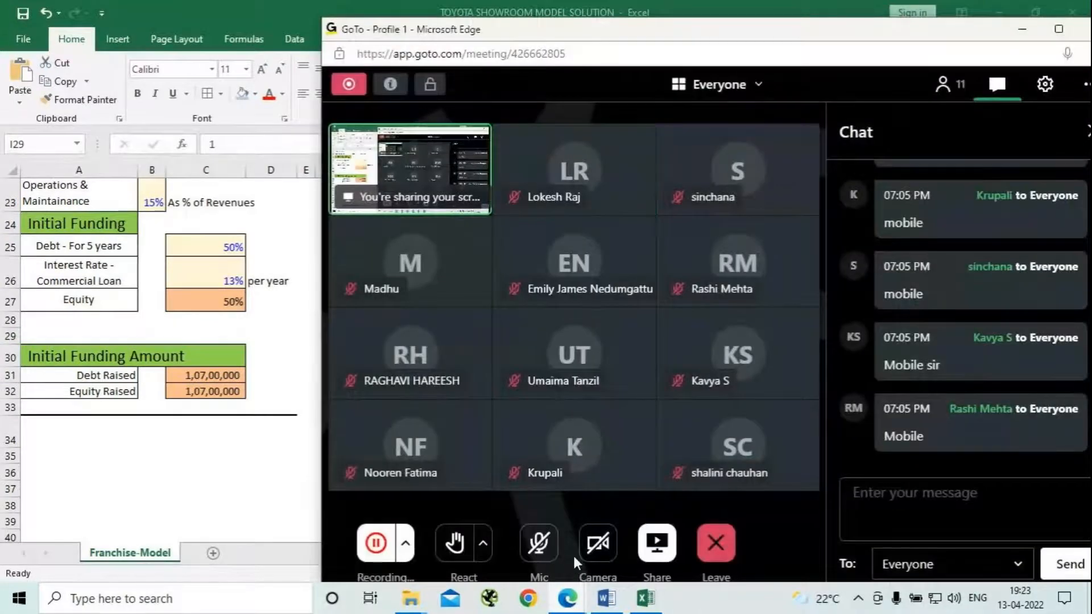
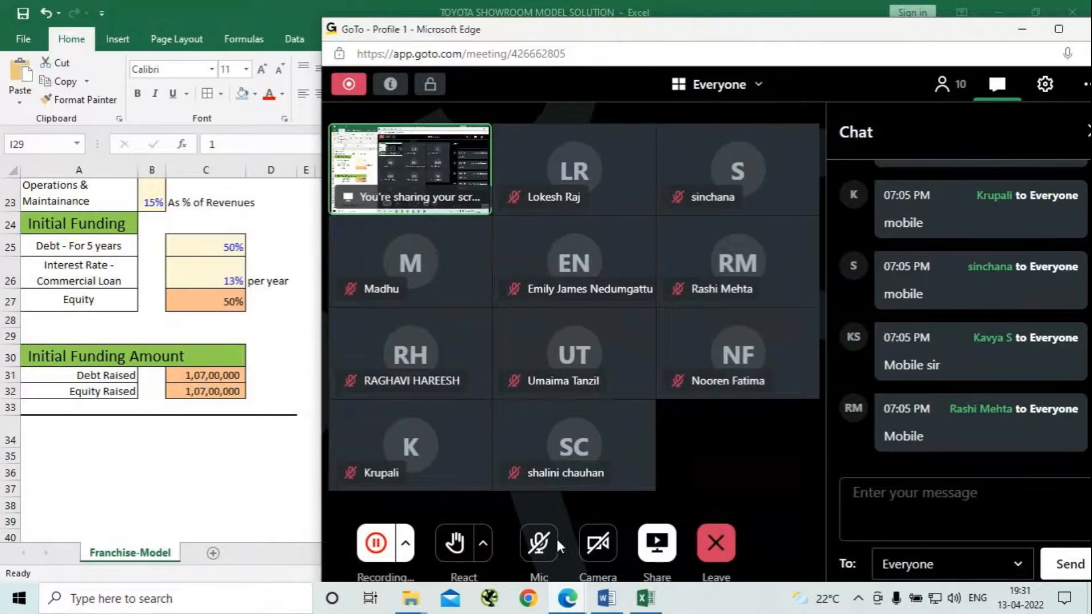
{"action": "left_click", "coordinate": [532, 548]}
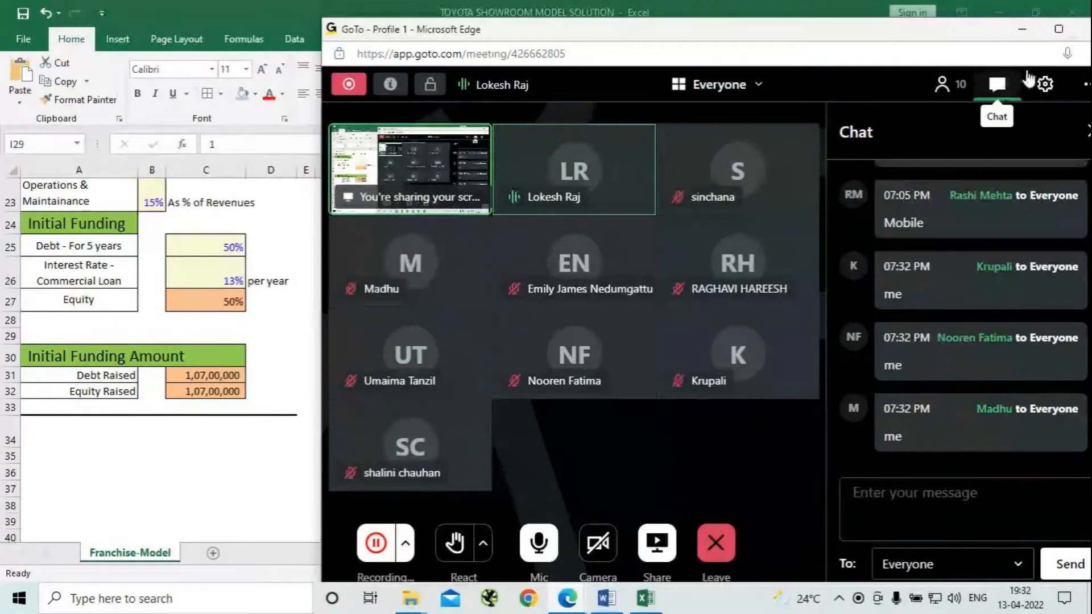
{"action": "left_click", "coordinate": [1021, 29]}
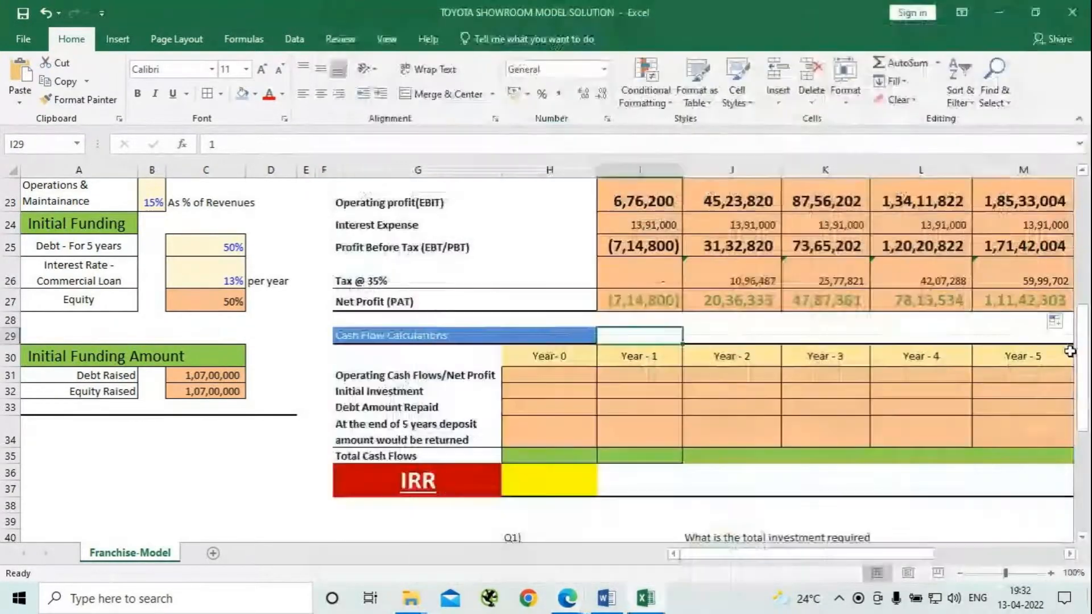
Enter 0 as the Year 0 operating cash flow in H31
{"action": "left_click", "coordinate": [538, 373]}
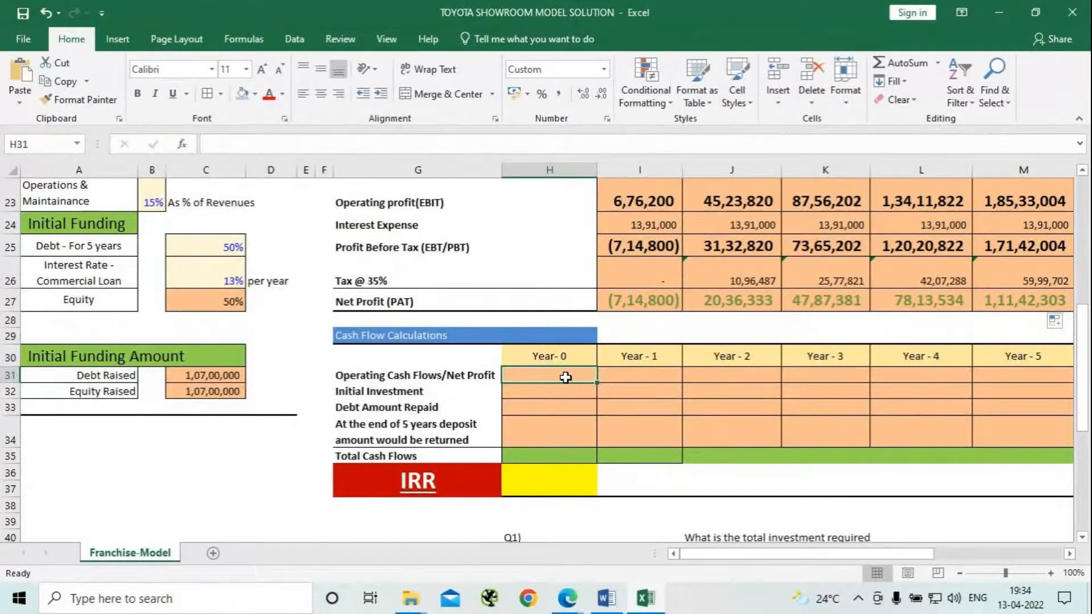
{"action": "type", "text": "0"}
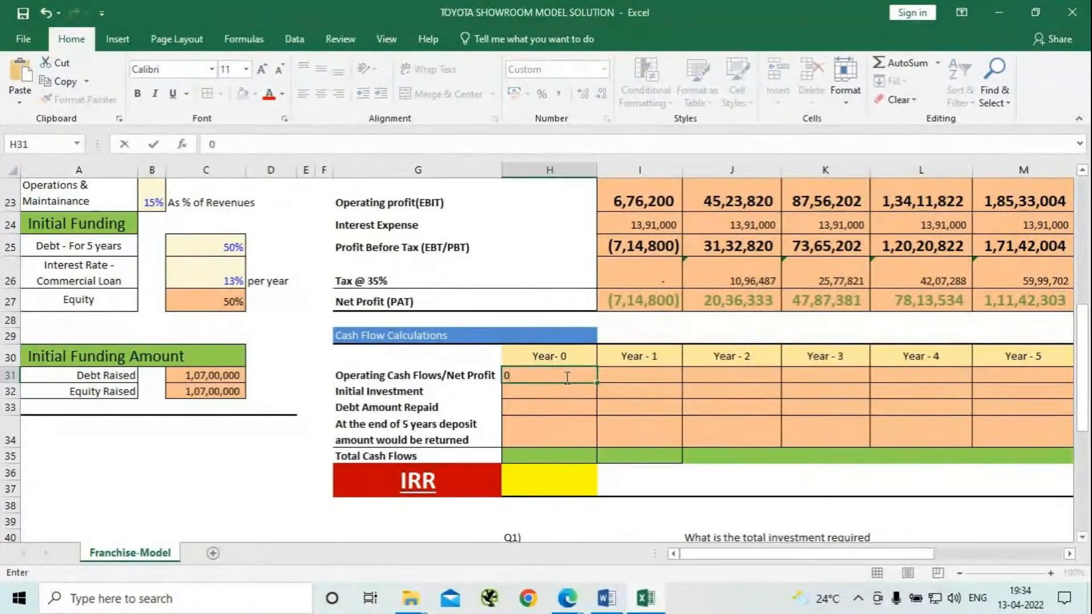
{"action": "key", "text": "Tab"}
Link the Year 1 operating cash flow in I31 to the net profit, =I27, and fill it across to Year 5
{"action": "type", "text": "="}
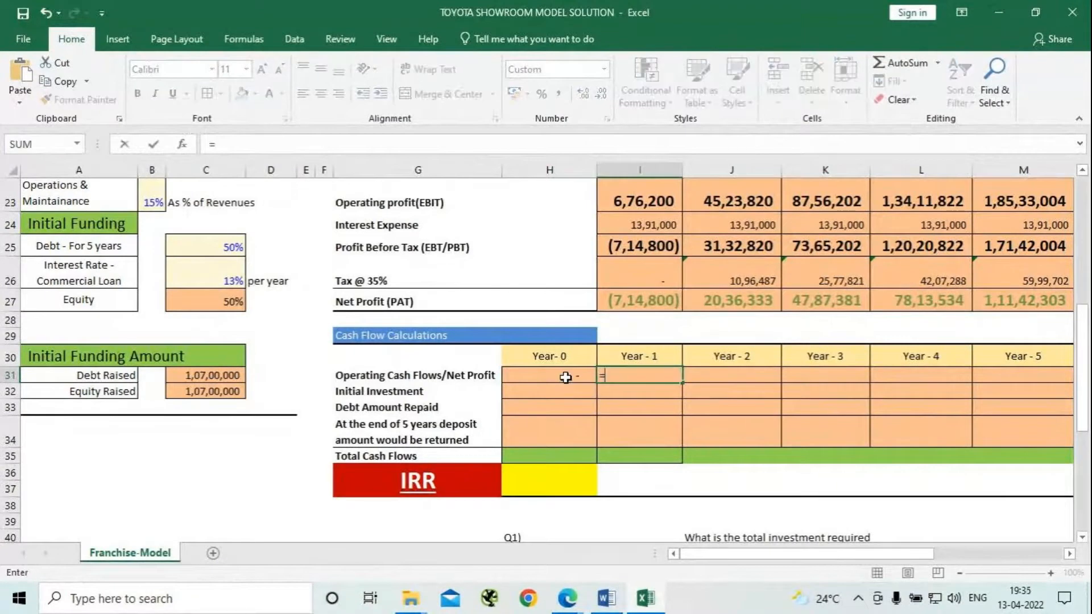
{"action": "left_click", "coordinate": [635, 296]}
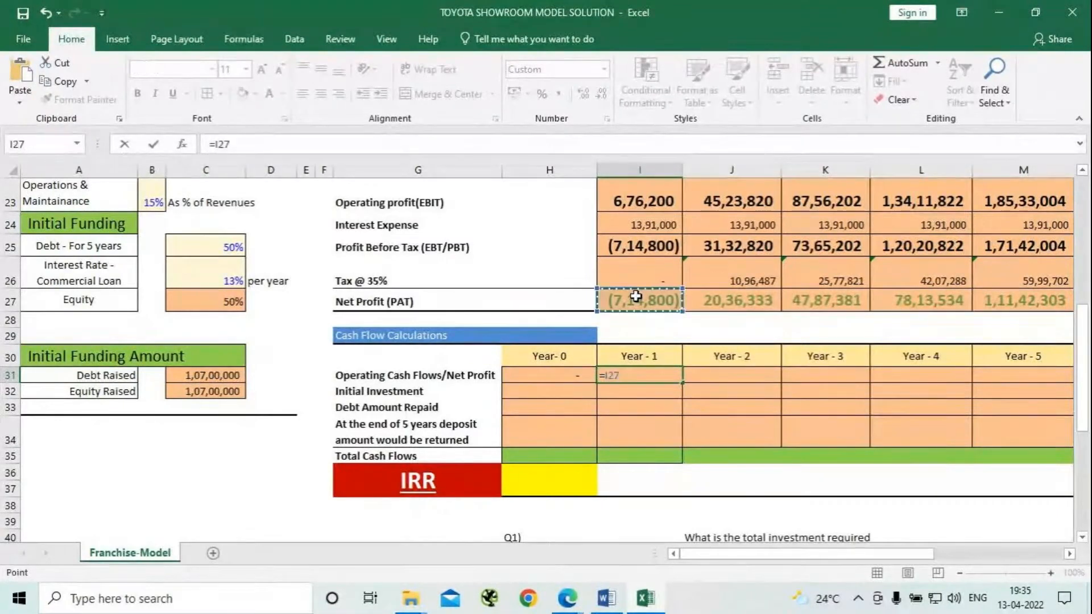
{"action": "key", "text": "Return"}
{"action": "left_click", "coordinate": [636, 375]}
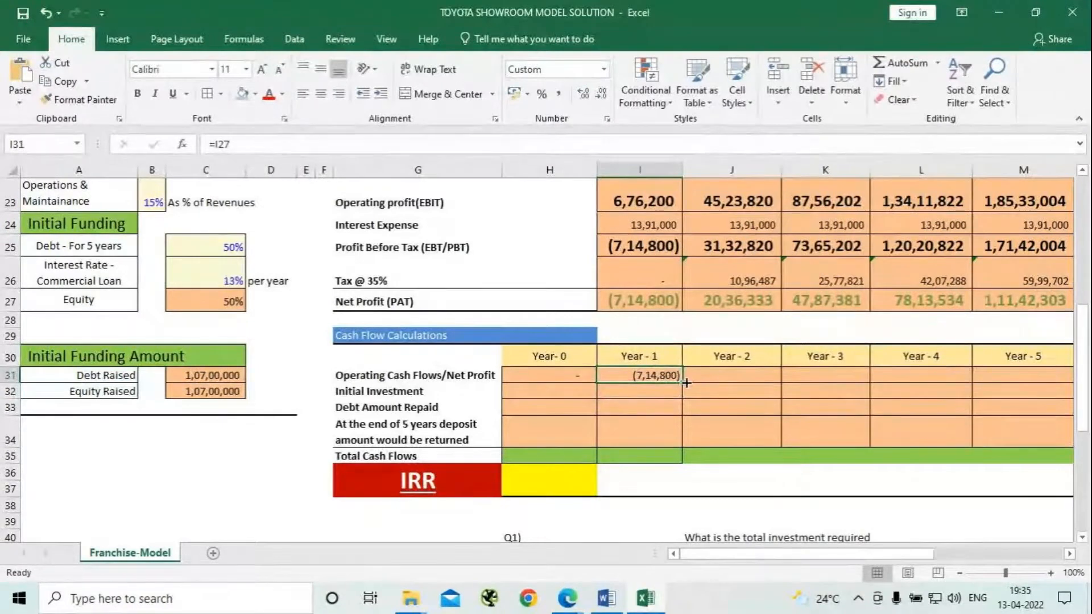
{"action": "left_click_drag", "start_coordinate": [683, 382], "coordinate": [1034, 382]}
Enter the Year 0 initial investment in H32 as the negative of the total capital, =-C11
{"action": "left_click", "coordinate": [546, 391]}
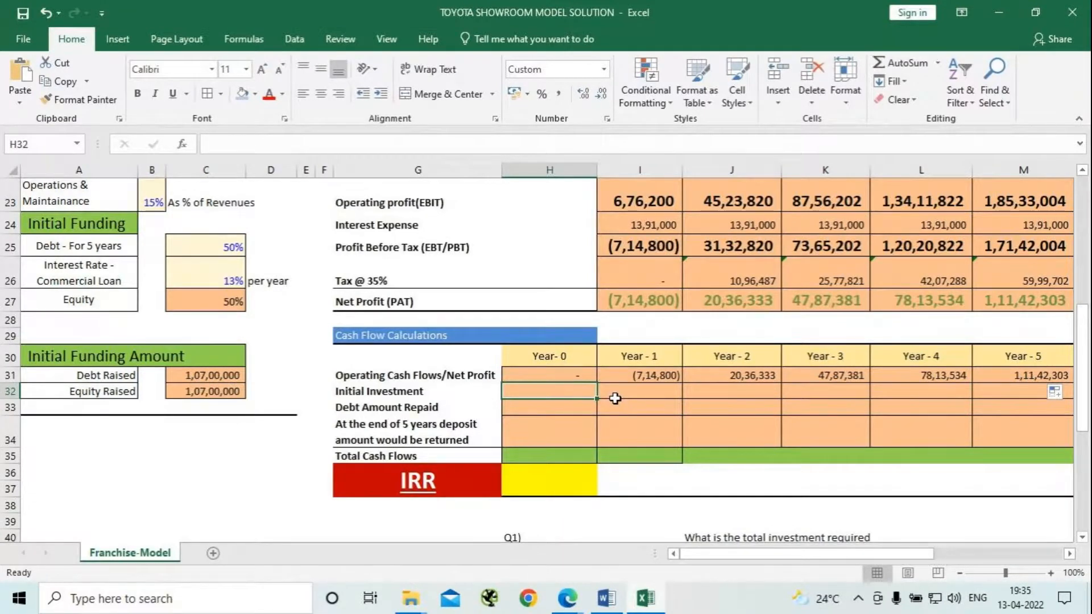
{"action": "scroll", "coordinate": [616, 397], "scroll_direction": "up", "scroll_amount": 2}
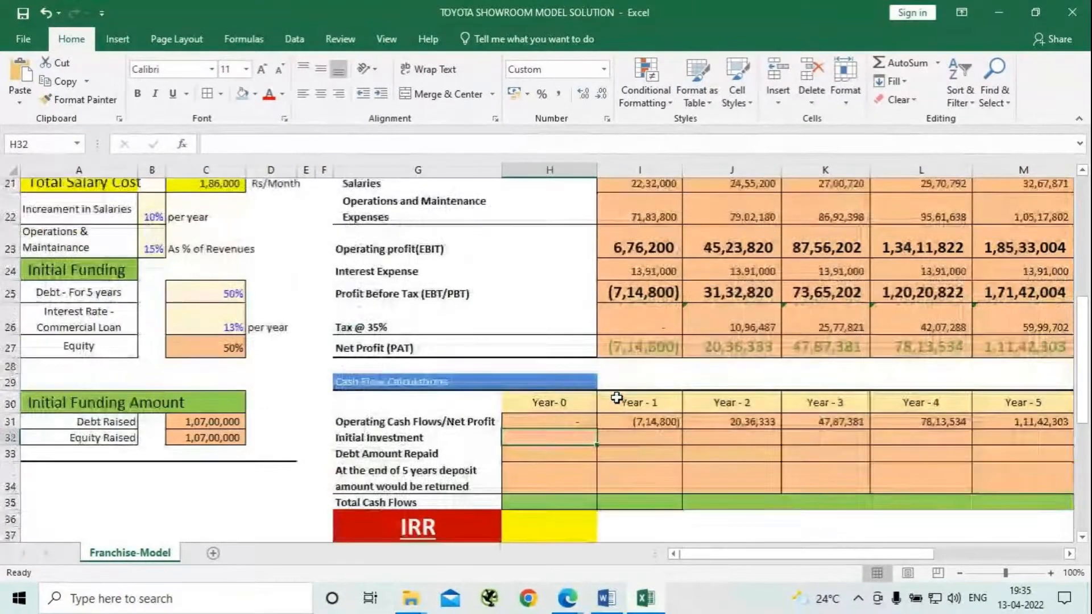
{"action": "scroll", "coordinate": [617, 397], "scroll_direction": "up", "scroll_amount": 1}
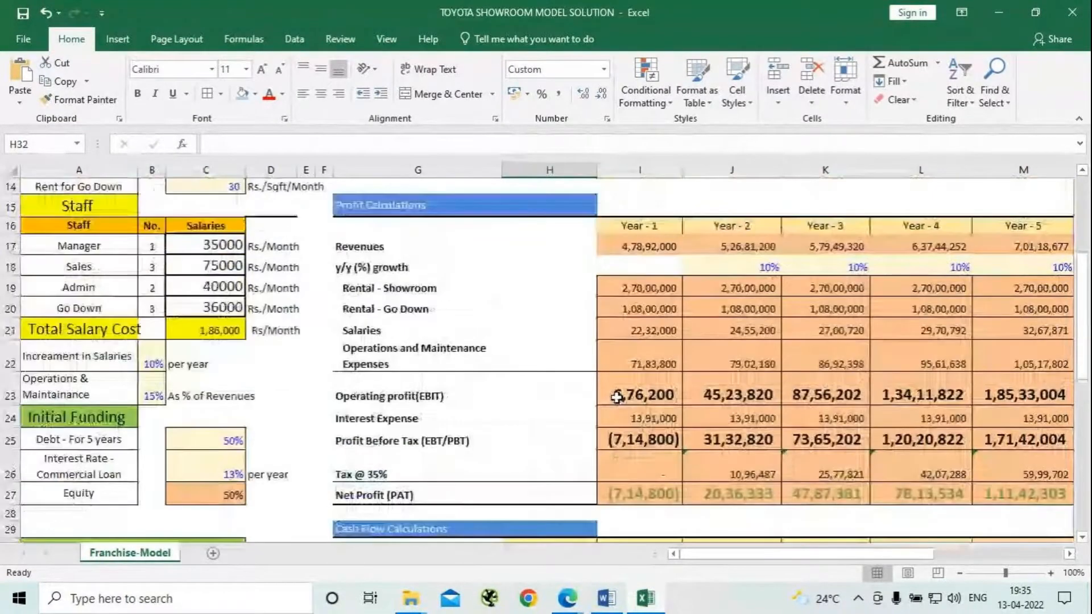
{"action": "scroll", "coordinate": [616, 398], "scroll_direction": "up", "scroll_amount": 2}
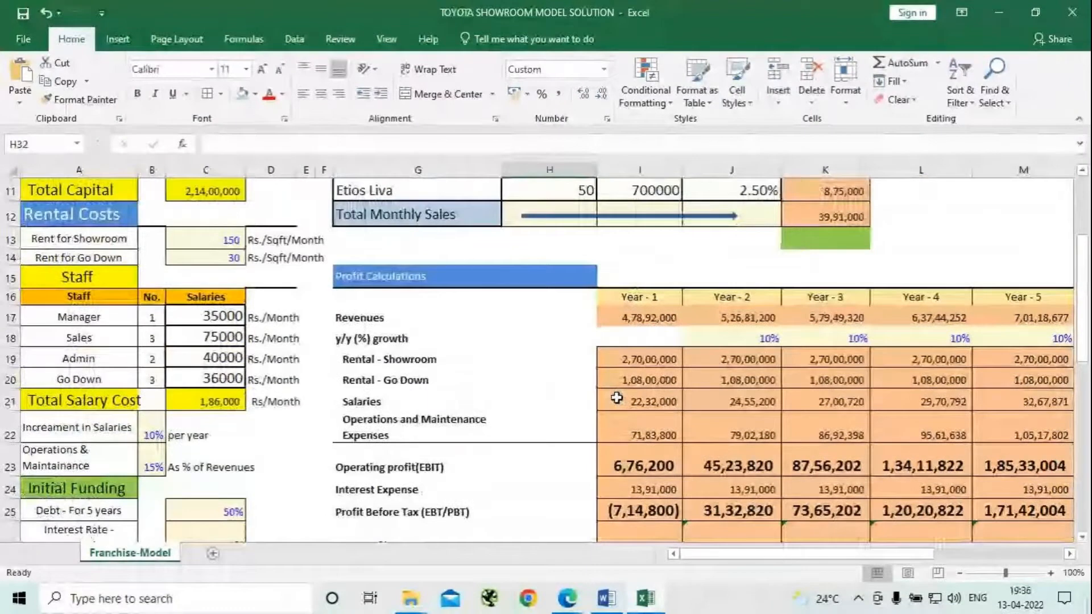
{"action": "scroll", "coordinate": [616, 397], "scroll_direction": "up", "scroll_amount": 1}
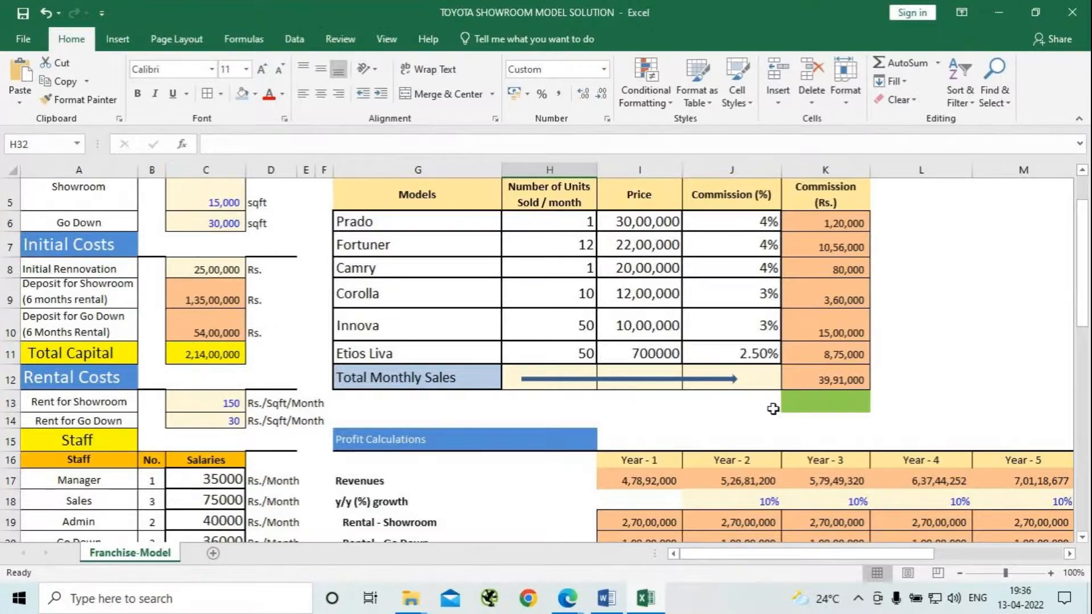
{"action": "scroll", "coordinate": [673, 393], "scroll_direction": "down", "scroll_amount": 6}
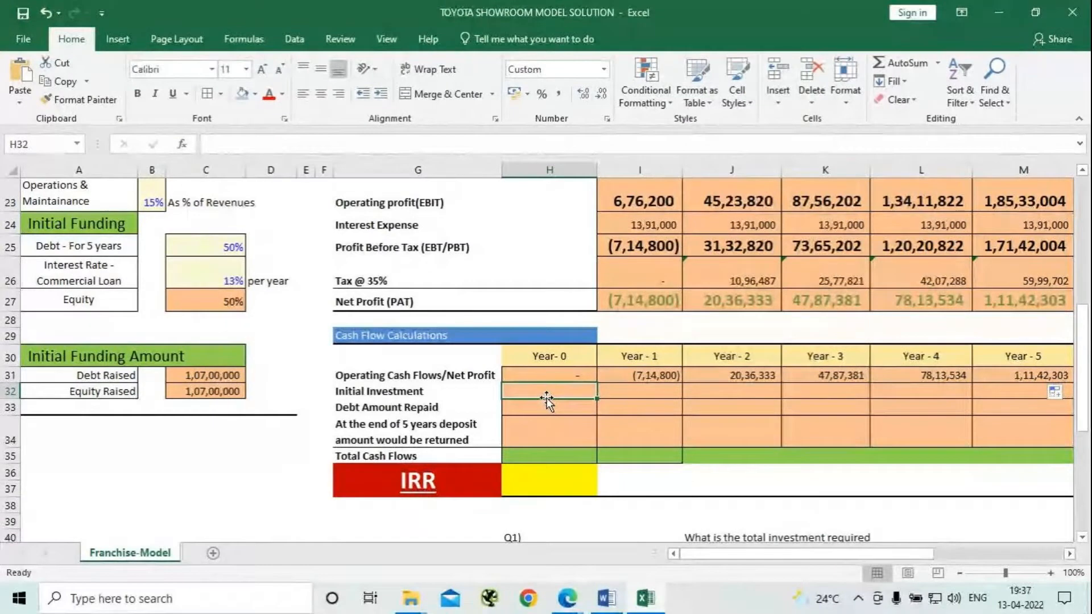
{"action": "type", "text": "="}
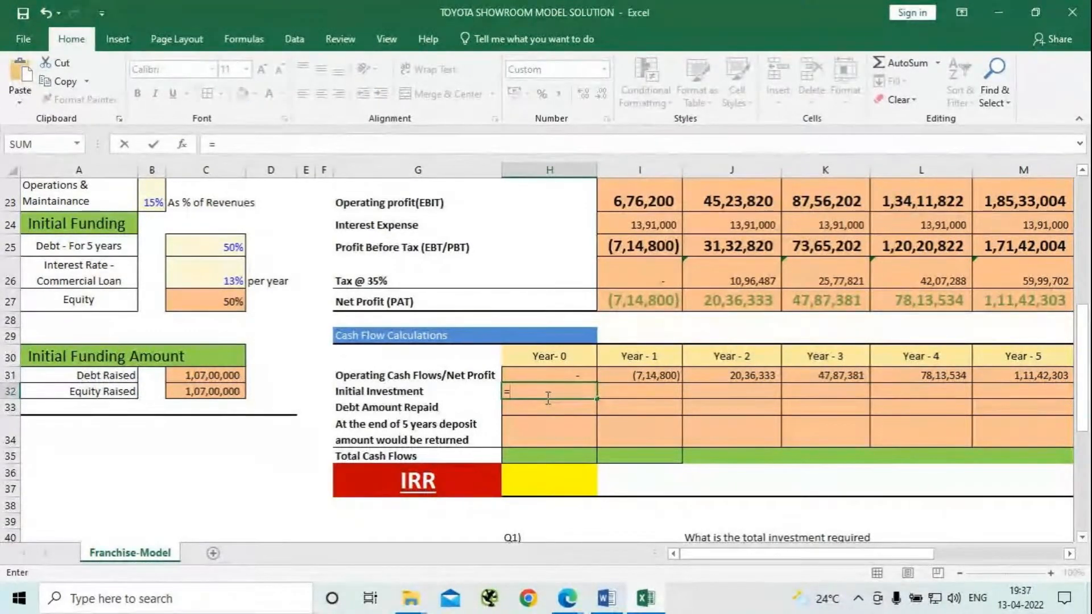
{"action": "type", "text": "-"}
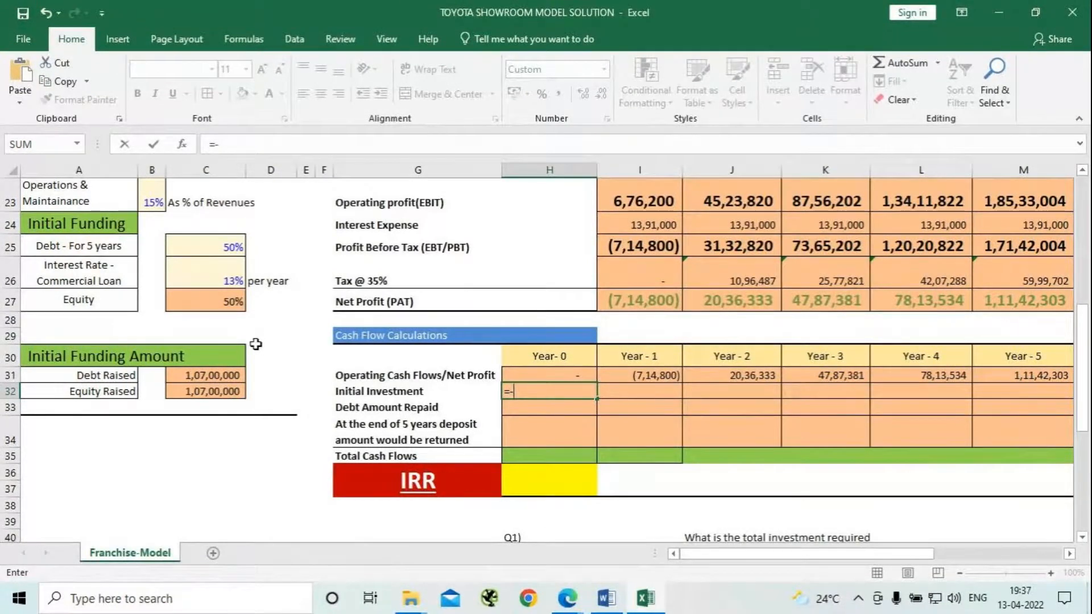
{"action": "scroll", "coordinate": [190, 357], "scroll_direction": "up", "scroll_amount": 2}
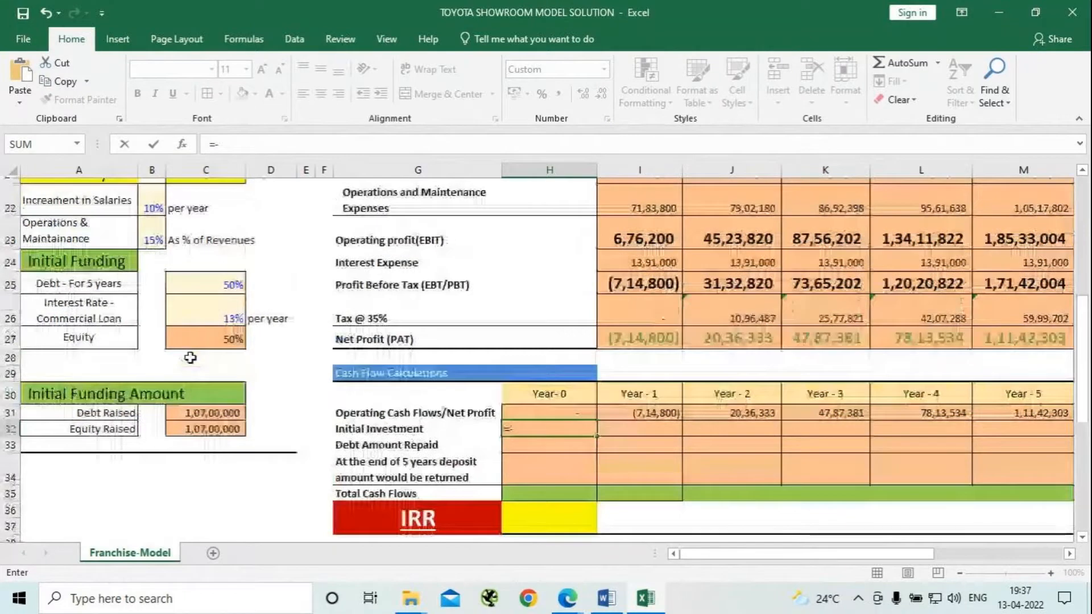
{"action": "scroll", "coordinate": [190, 358], "scroll_direction": "up", "scroll_amount": 4}
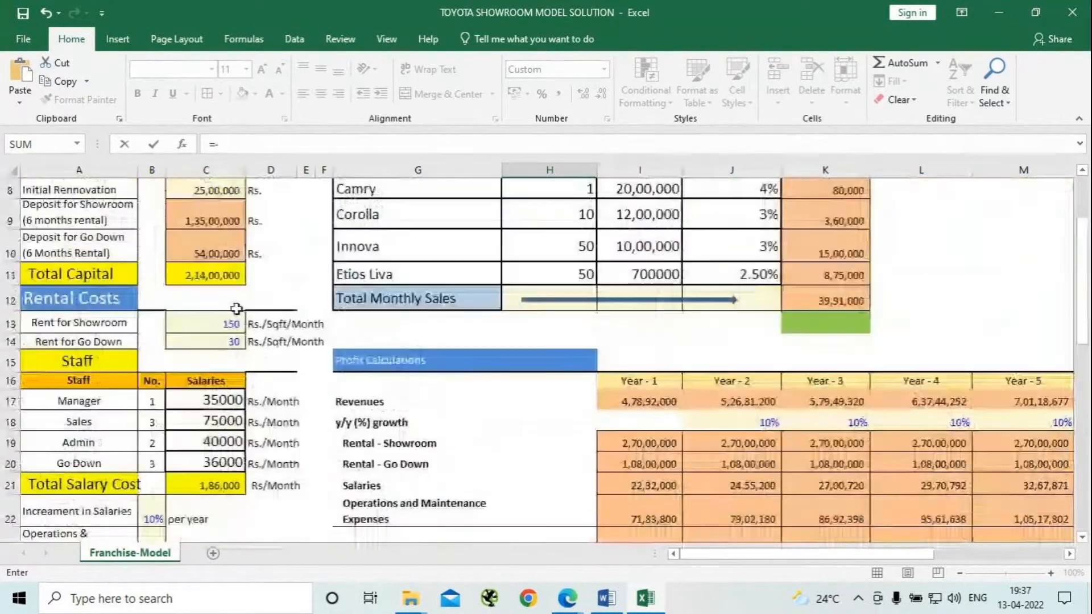
{"action": "left_click", "coordinate": [233, 275]}
{"action": "key", "text": "Return"}
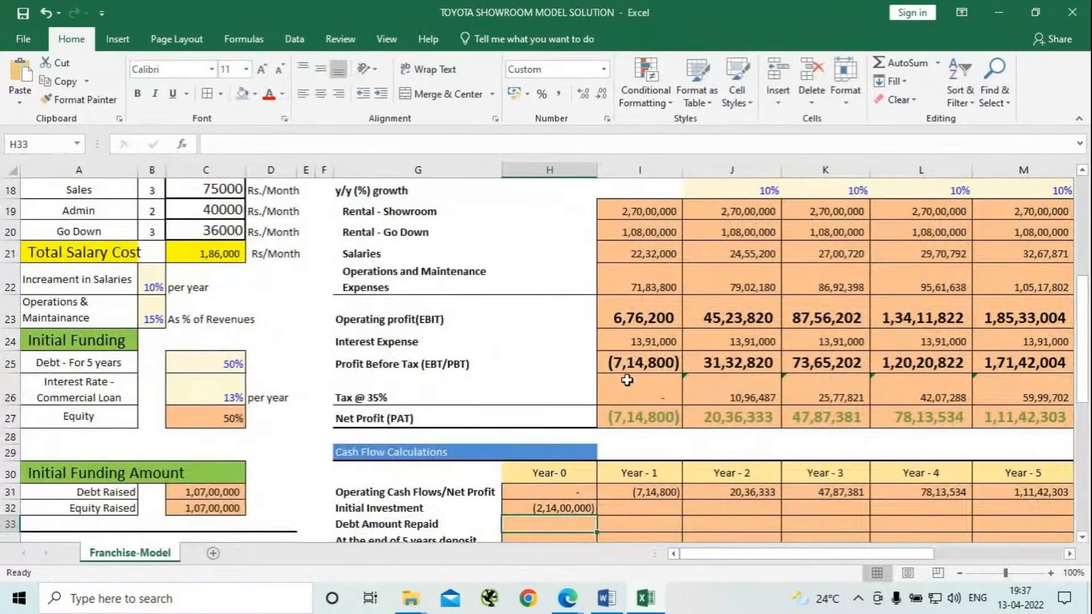
Change the row label in G33 to "Debt Amount brought/Repaid"
{"action": "scroll", "coordinate": [627, 380], "scroll_direction": "down", "scroll_amount": 2}
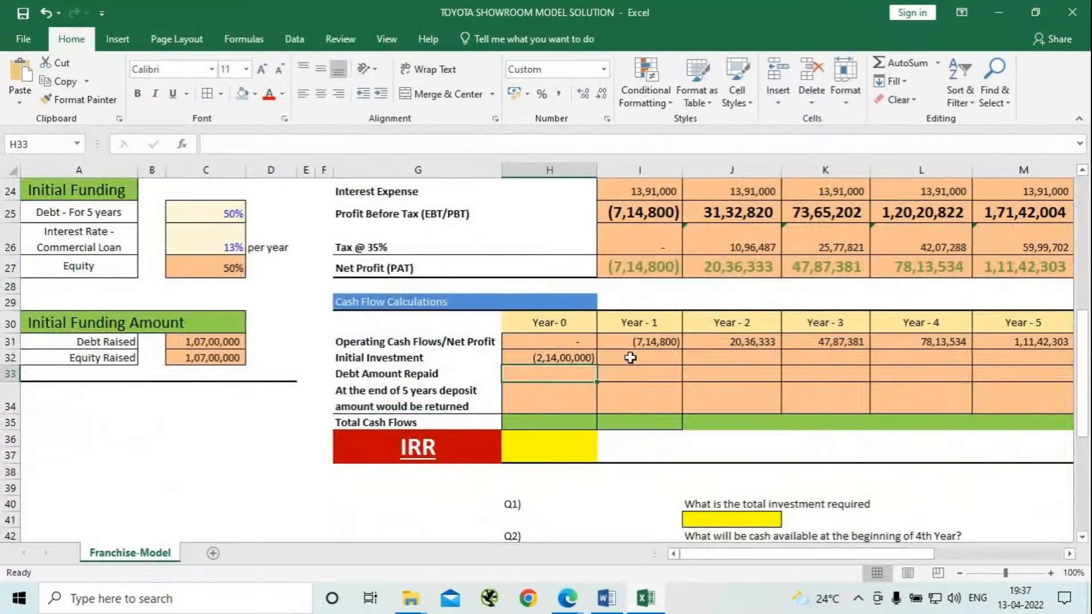
{"action": "left_click", "coordinate": [630, 357]}
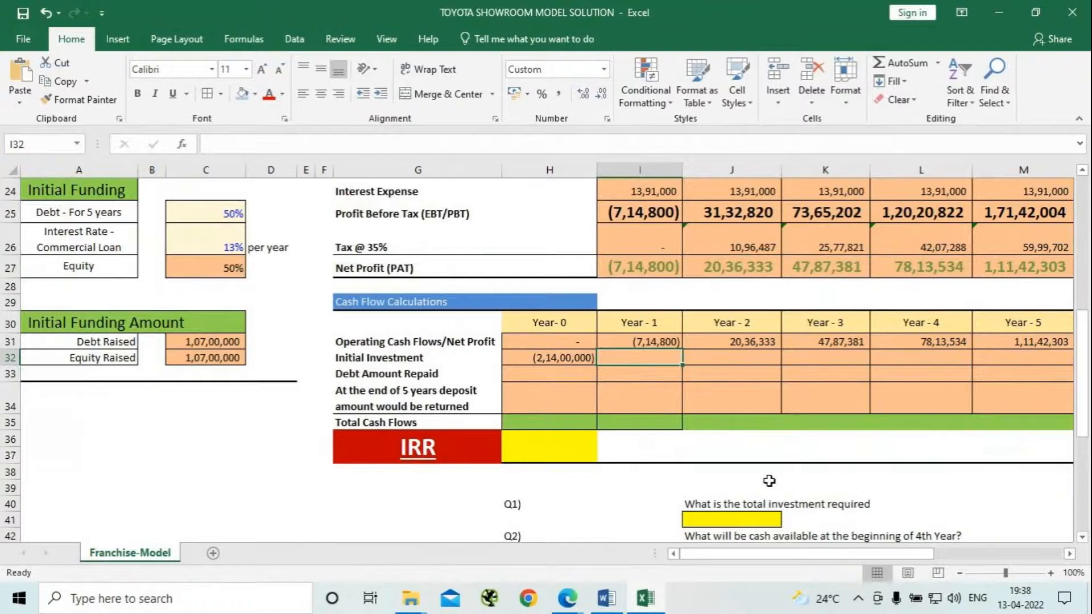
{"action": "double_click", "coordinate": [404, 373]}
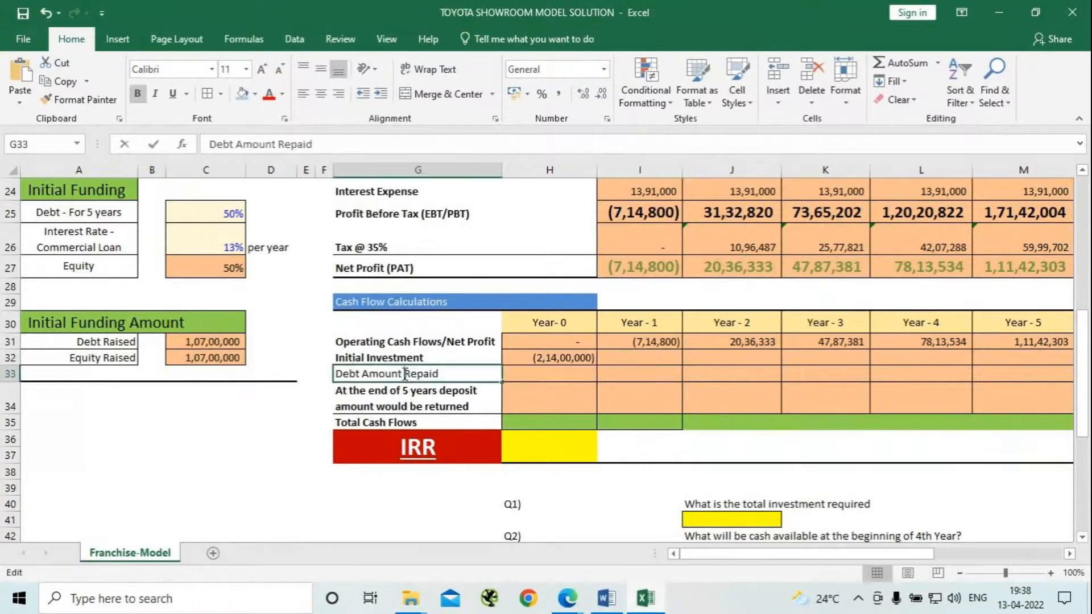
{"action": "type", "text": "brought"}
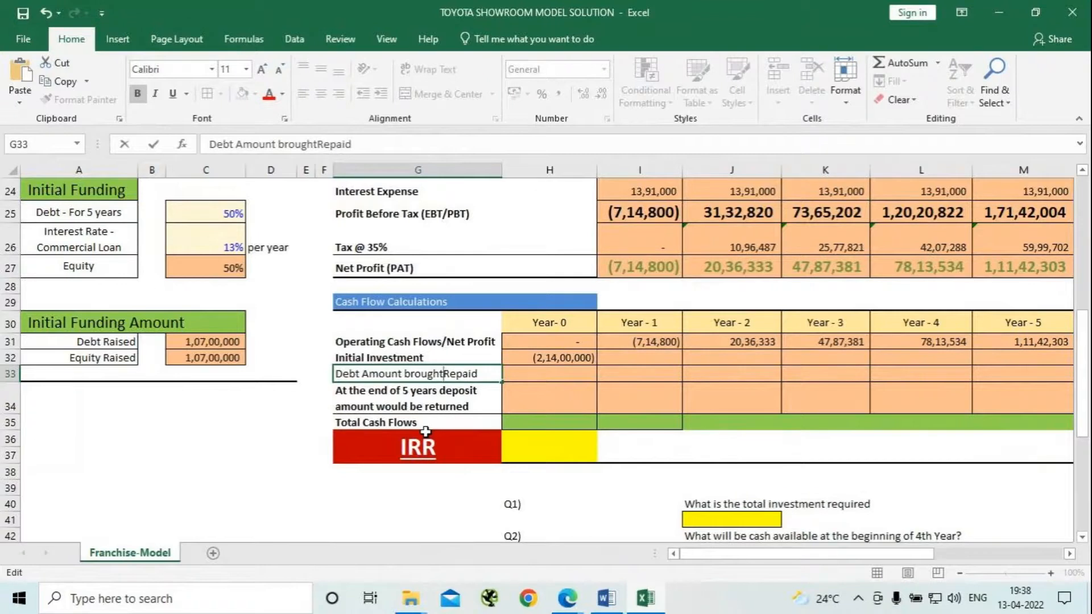
{"action": "type", "text": "/"}
{"action": "key", "text": "Right"}
Link the Year 0 debt amount in H33 to the debt raised, =C31
{"action": "left_click", "coordinate": [573, 370]}
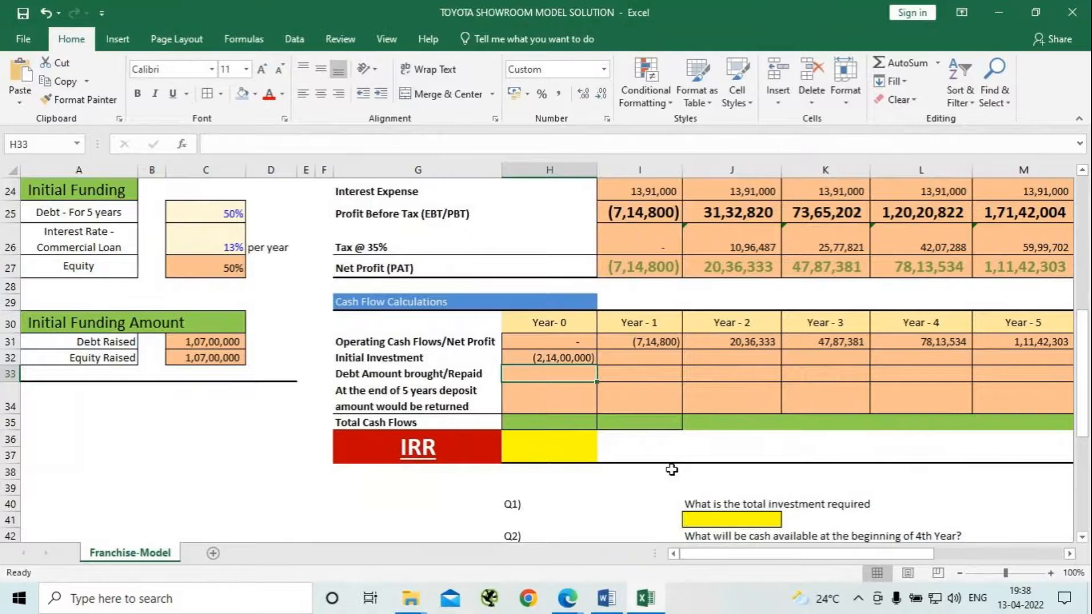
{"action": "type", "text": "="}
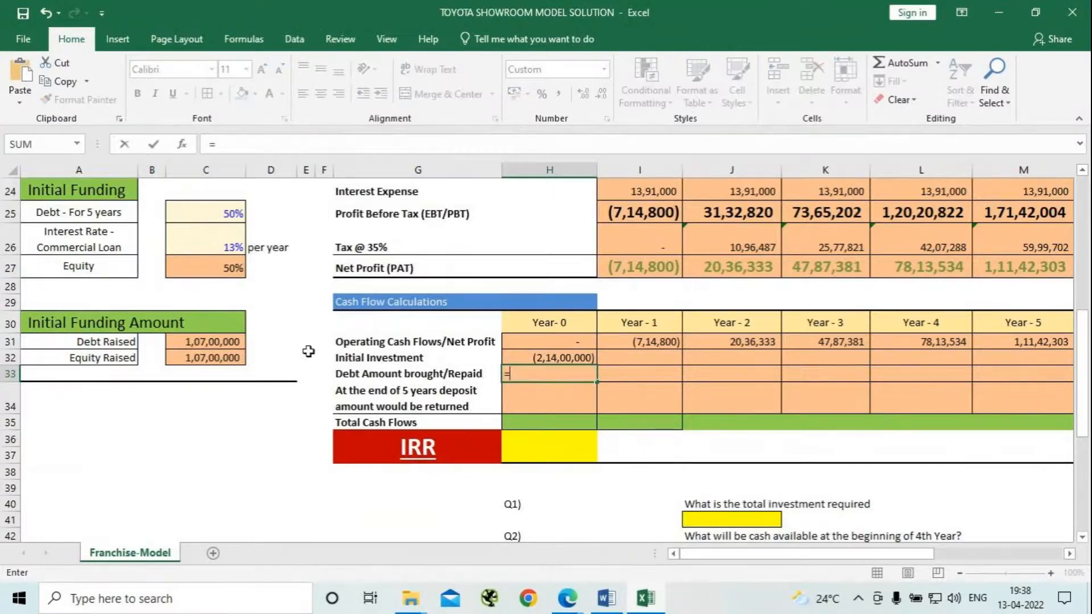
{"action": "left_click", "coordinate": [222, 343]}
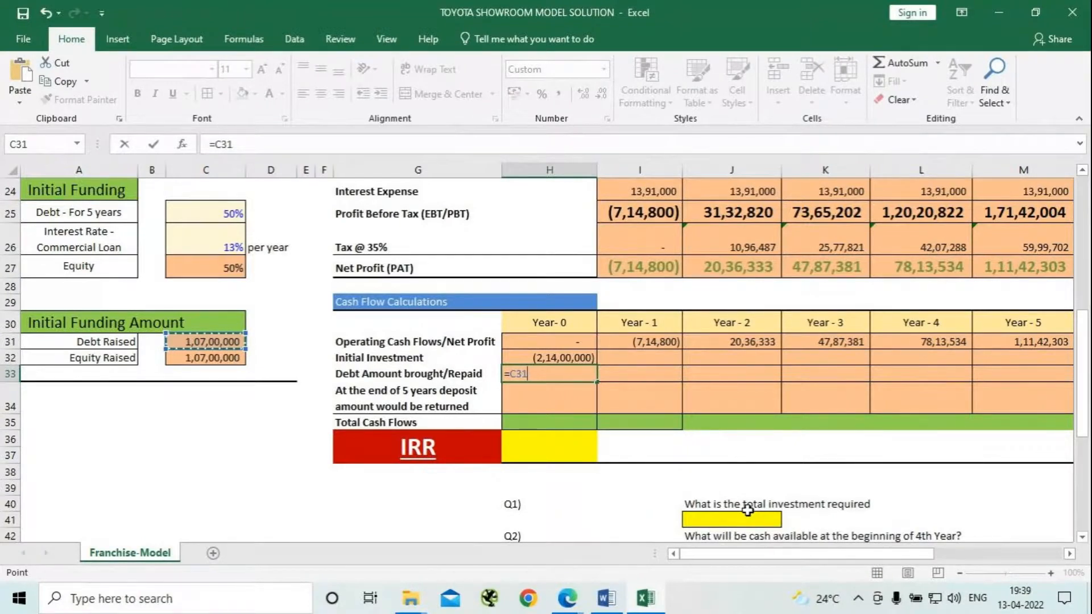
{"action": "key", "text": "Return"}
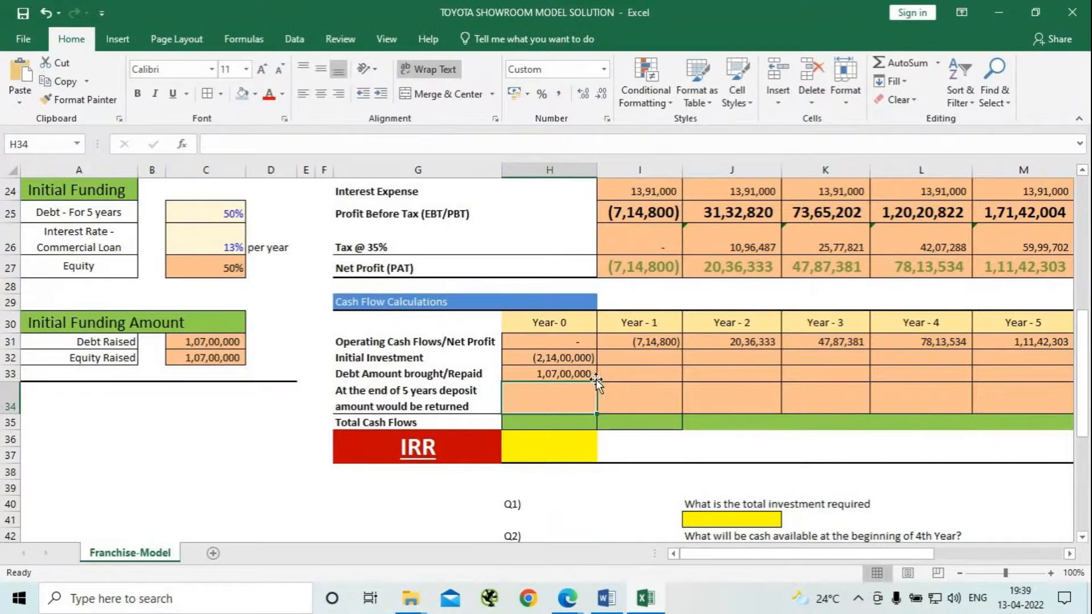
Enter the Year 5 debt repayment in M33 as the negative of the Year 0 debt amount, =-H33
{"action": "left_click", "coordinate": [1034, 376]}
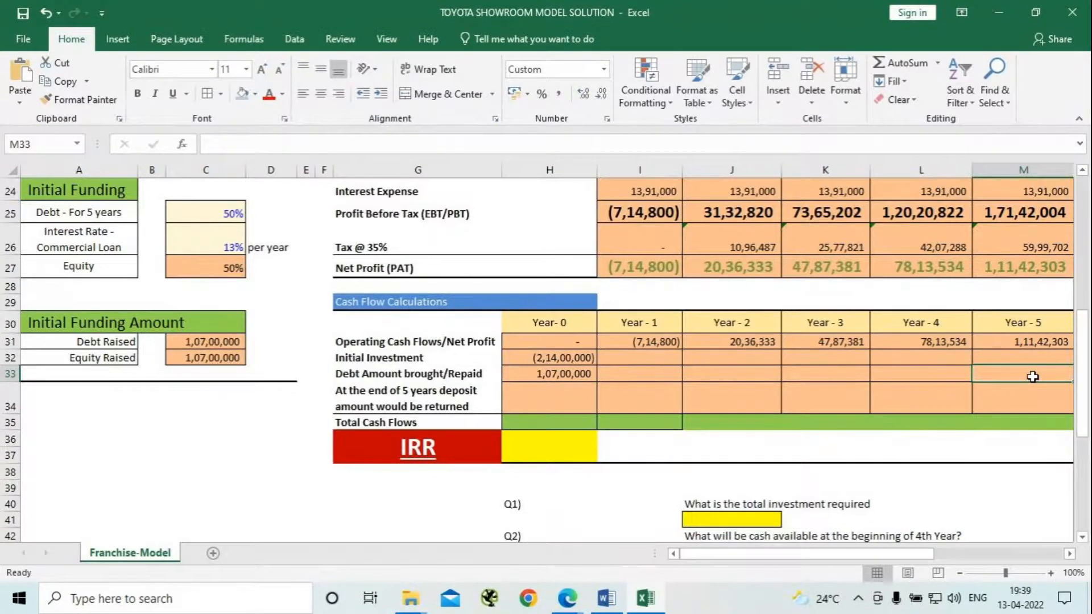
{"action": "scroll", "coordinate": [1032, 376], "scroll_direction": "right", "scroll_amount": 3}
{"action": "type", "text": "=-"}
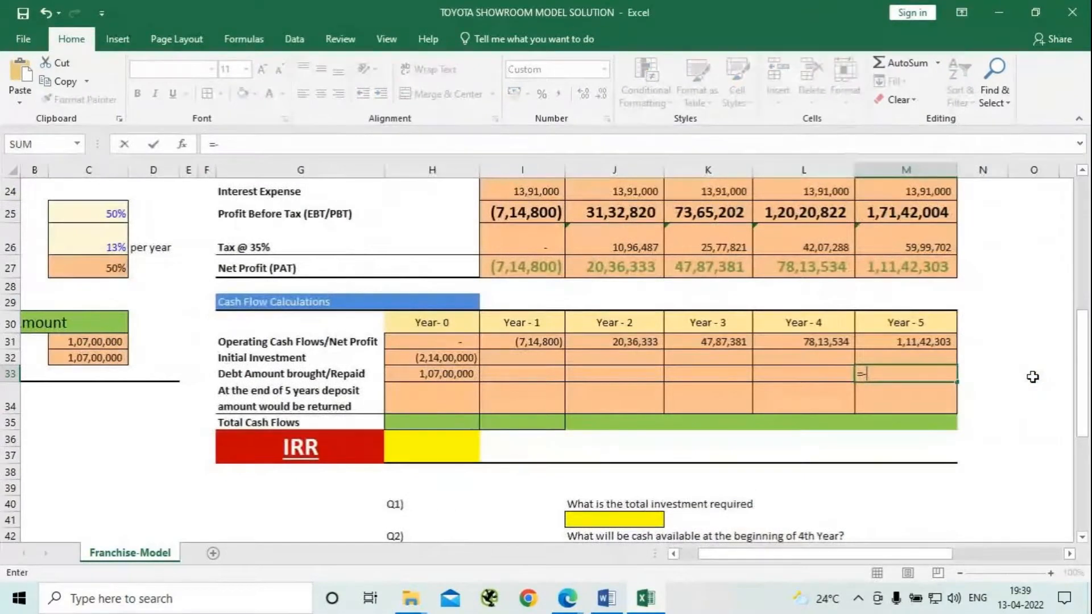
{"action": "left_click", "coordinate": [426, 375]}
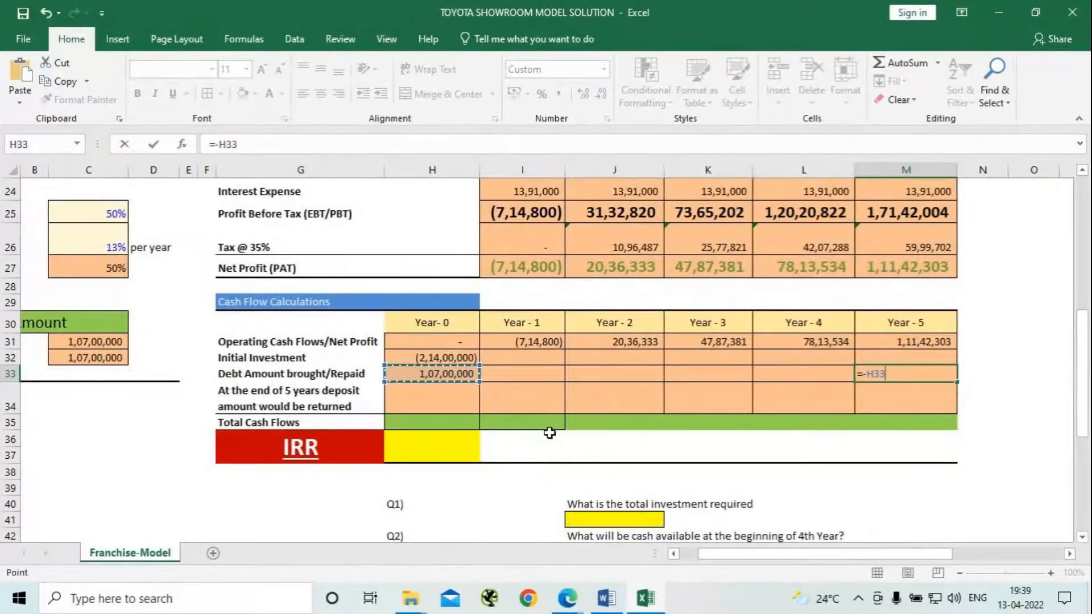
{"action": "key", "text": "Return"}
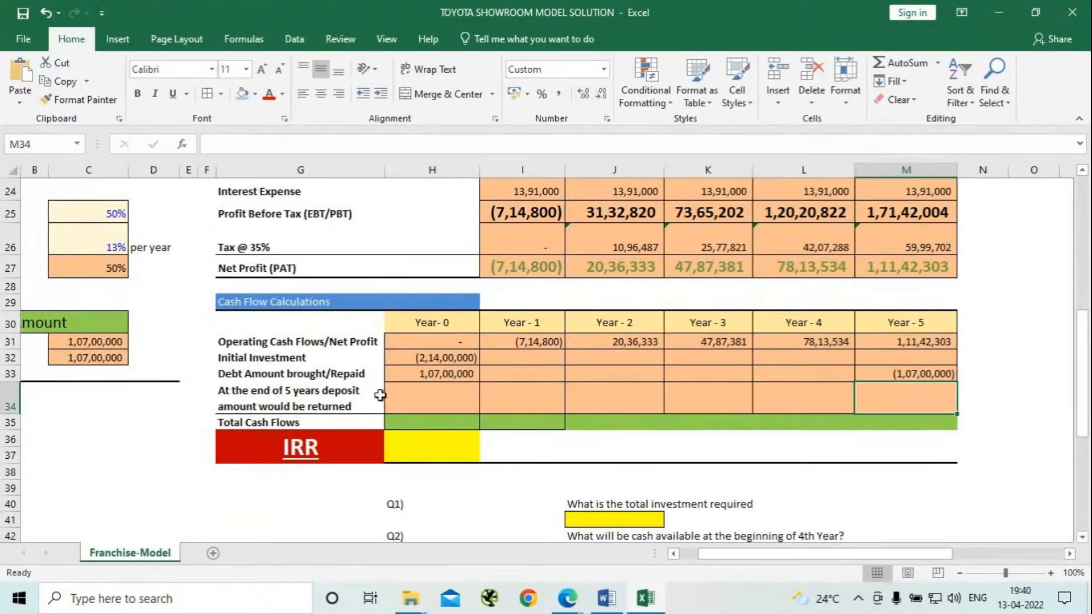
Narrow column H and increase the height of row 5 to fit the full units-sold header in the Estimate Of Business table
{"action": "scroll", "coordinate": [380, 395], "scroll_direction": "up", "scroll_amount": 3}
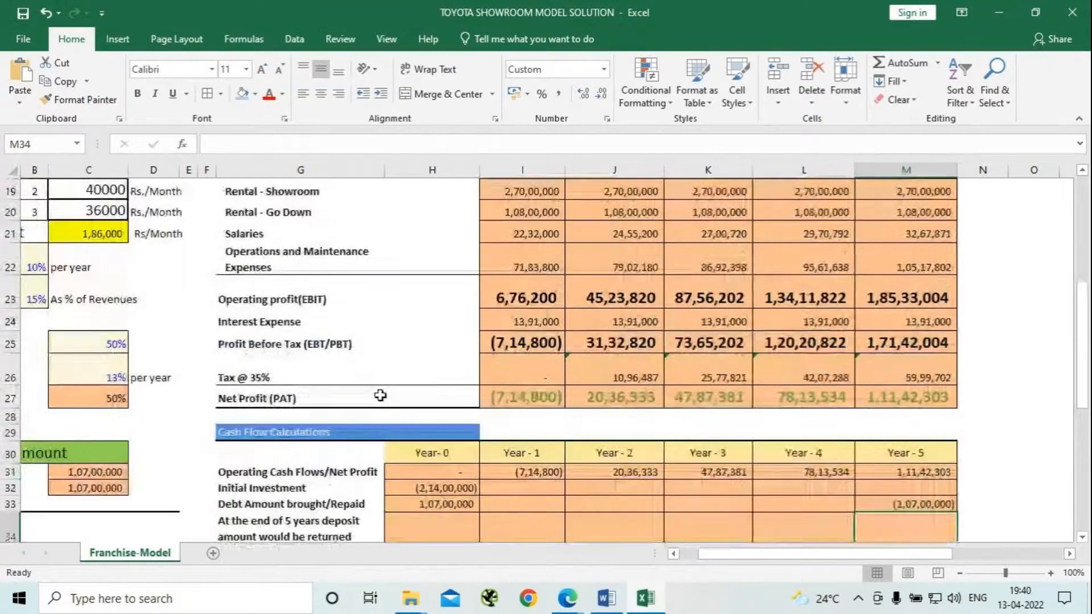
{"action": "scroll", "coordinate": [380, 394], "scroll_direction": "up", "scroll_amount": 1}
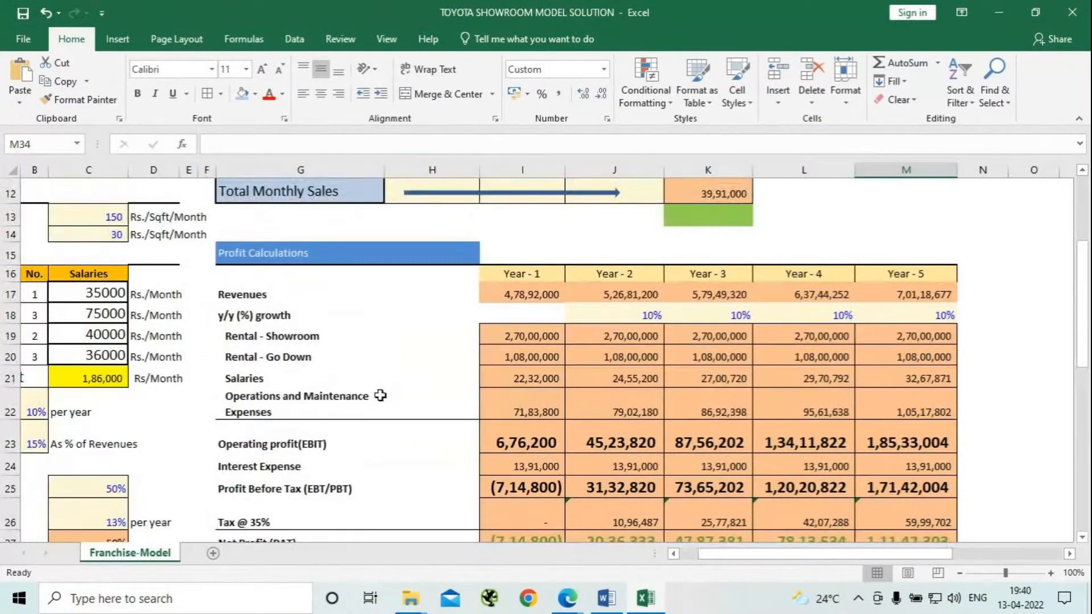
{"action": "scroll", "coordinate": [380, 395], "scroll_direction": "up", "scroll_amount": 2}
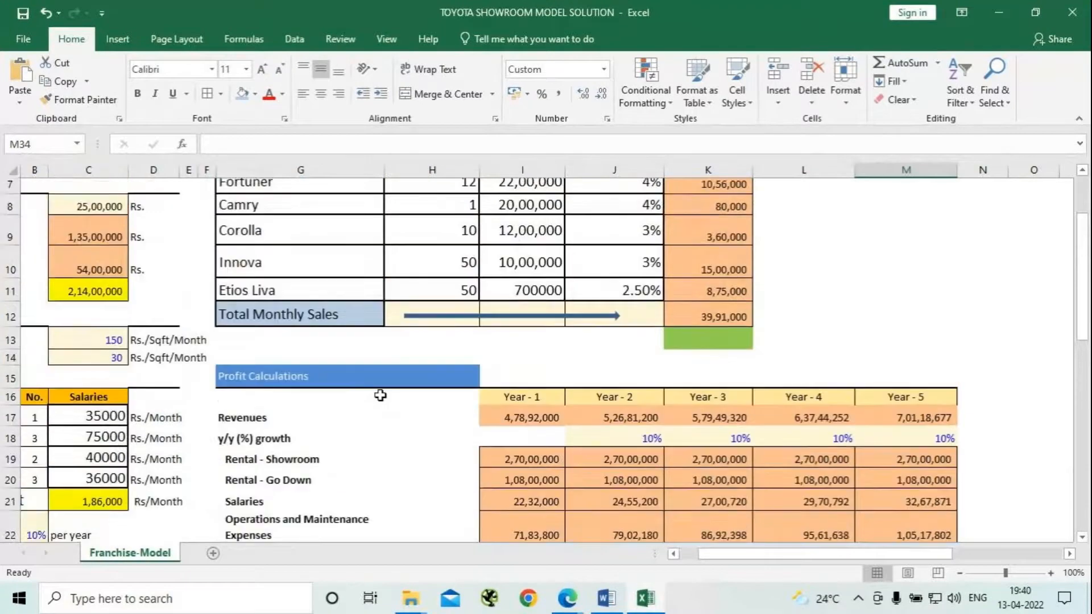
{"action": "left_click_drag", "start_coordinate": [728, 558], "coordinate": [709, 558]}
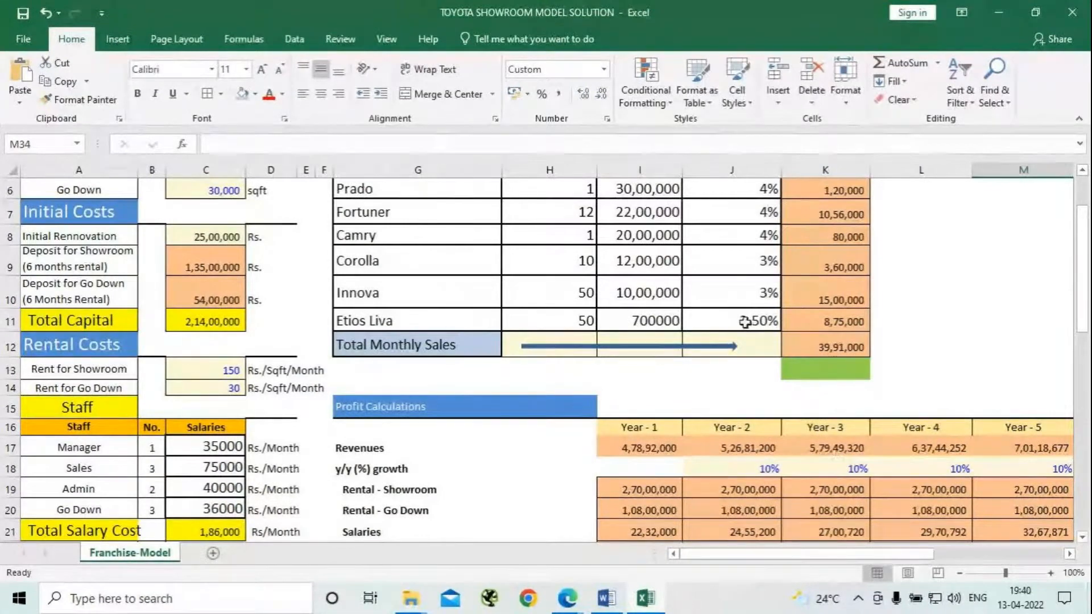
{"action": "left_click_drag", "start_coordinate": [596, 170], "coordinate": [568, 172]}
{"action": "scroll", "coordinate": [593, 355], "scroll_direction": "up", "scroll_amount": 2}
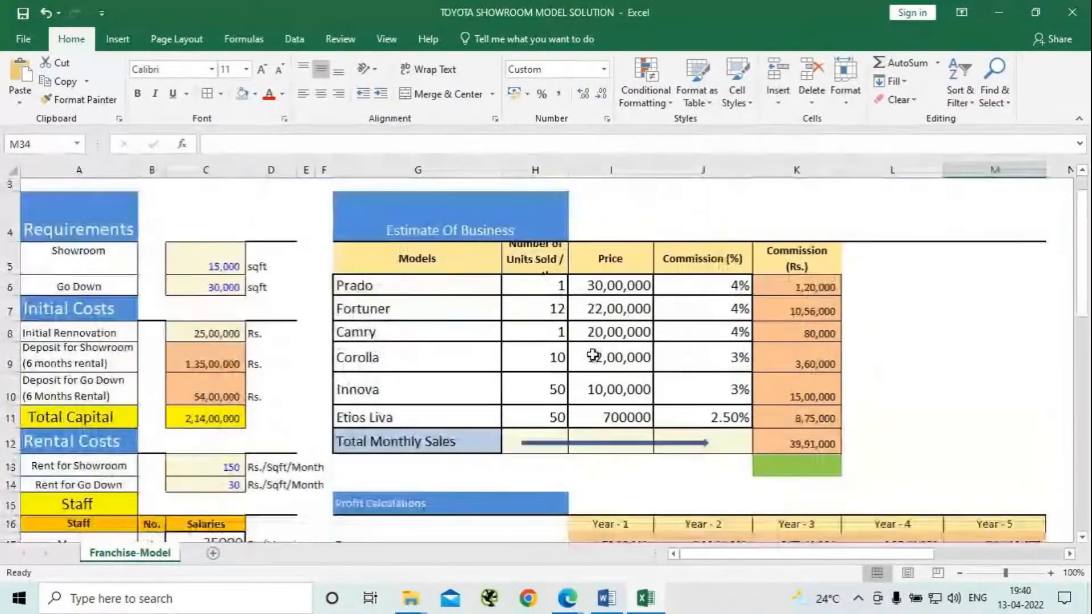
{"action": "scroll", "coordinate": [593, 355], "scroll_direction": "down", "scroll_amount": 1}
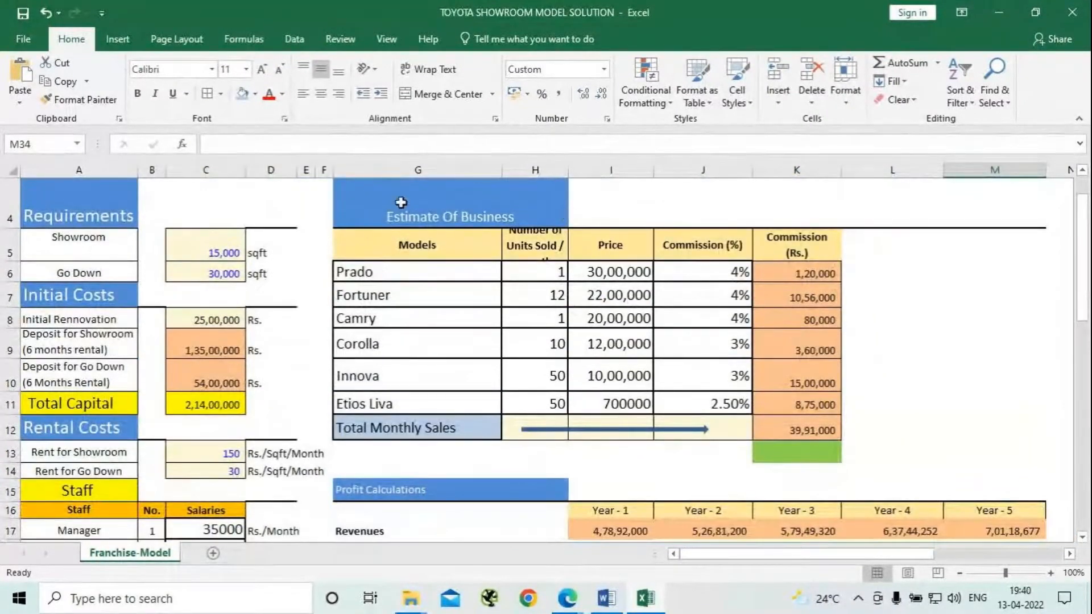
{"action": "left_click_drag", "start_coordinate": [11, 259], "coordinate": [11, 276]}
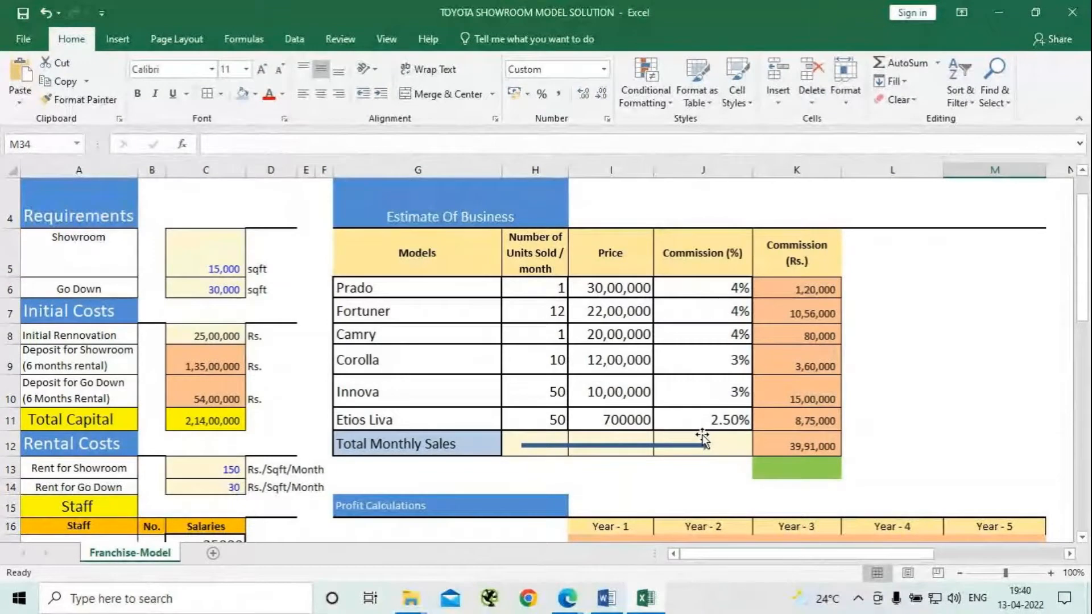
Enter the Year 5 deposit return in M34 as the sum of the showroom and go-down deposits, =C9+C10
{"action": "scroll", "coordinate": [702, 434], "scroll_direction": "down", "scroll_amount": 1}
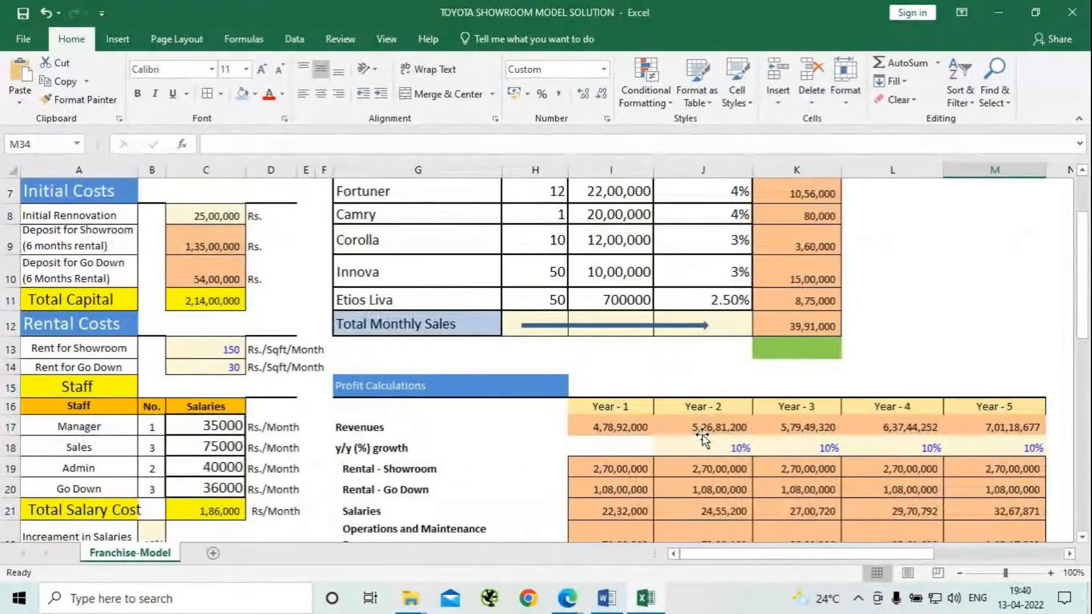
{"action": "scroll", "coordinate": [703, 437], "scroll_direction": "up", "scroll_amount": 1}
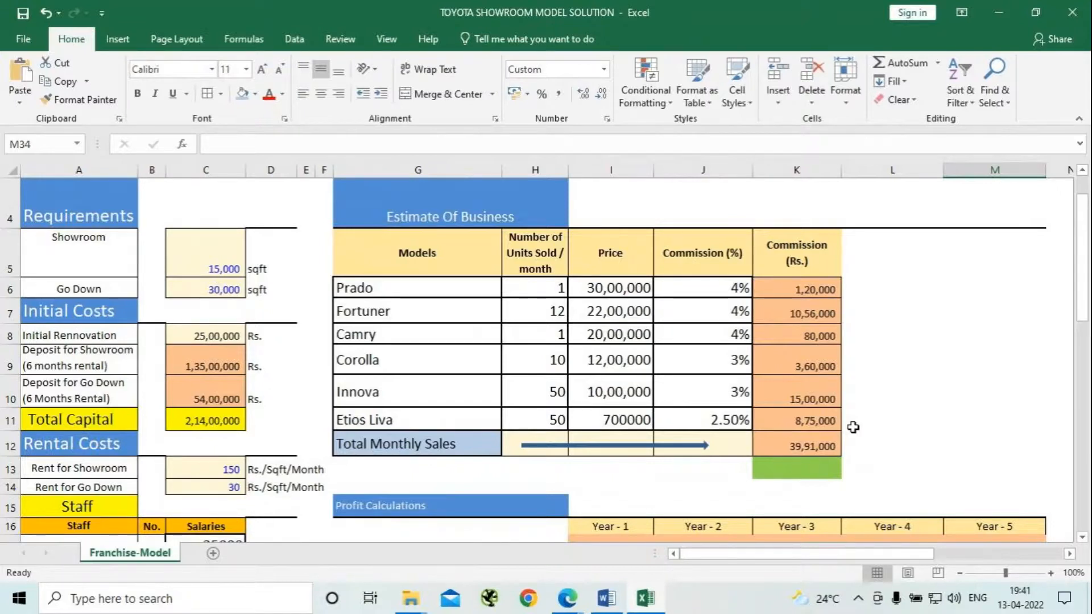
{"action": "scroll", "coordinate": [890, 400], "scroll_direction": "down", "scroll_amount": 5}
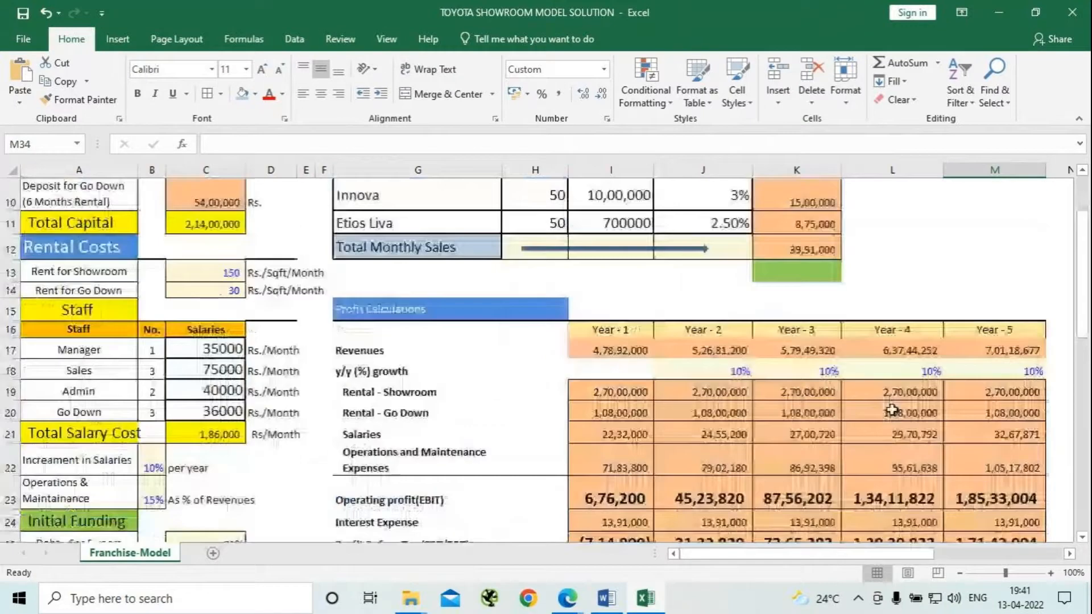
{"action": "scroll", "coordinate": [894, 417], "scroll_direction": "up", "scroll_amount": 3}
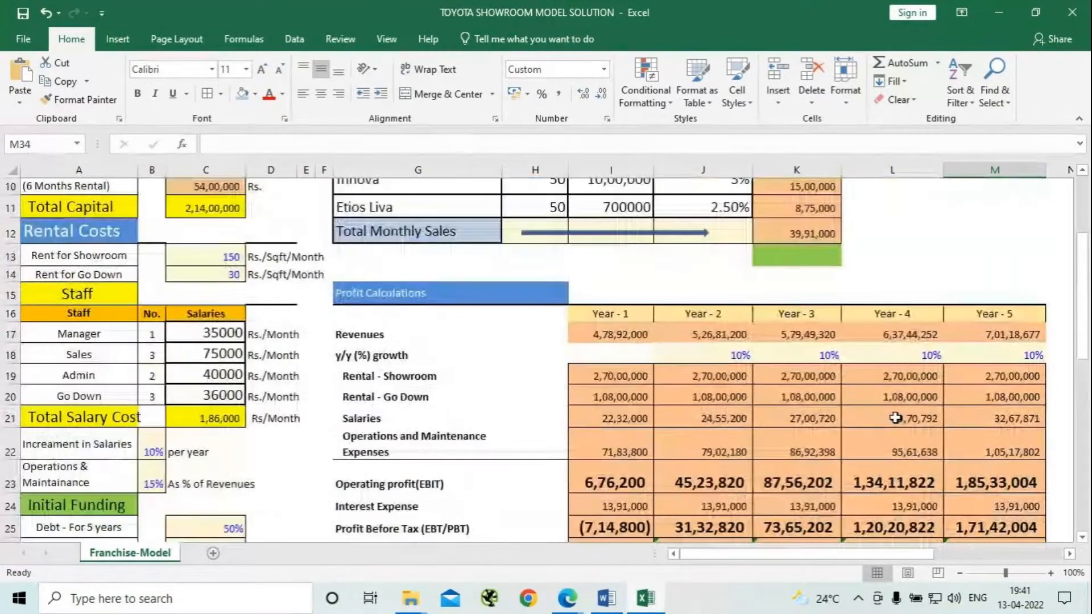
{"action": "scroll", "coordinate": [945, 353], "scroll_direction": "down", "scroll_amount": 4}
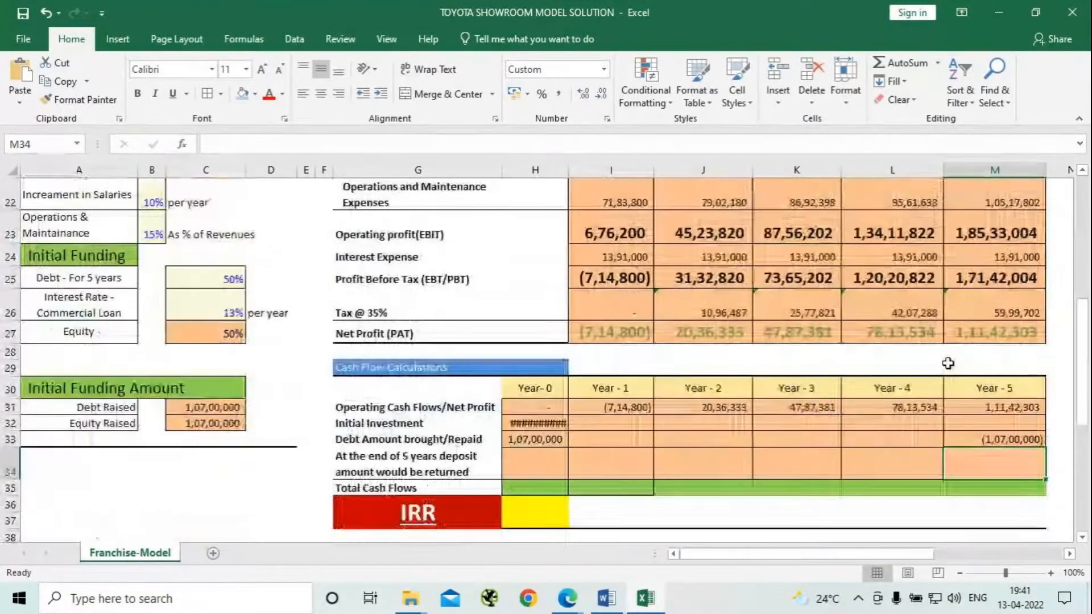
{"action": "type", "text": "="}
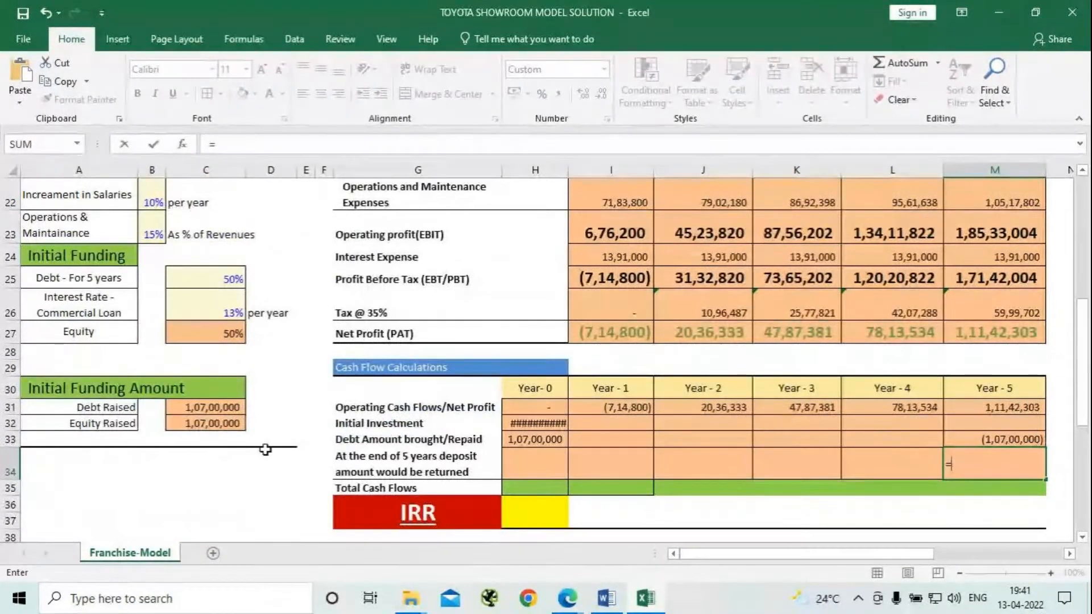
{"action": "scroll", "coordinate": [263, 446], "scroll_direction": "up", "scroll_amount": 3}
{"action": "scroll", "coordinate": [235, 416], "scroll_direction": "up", "scroll_amount": 2}
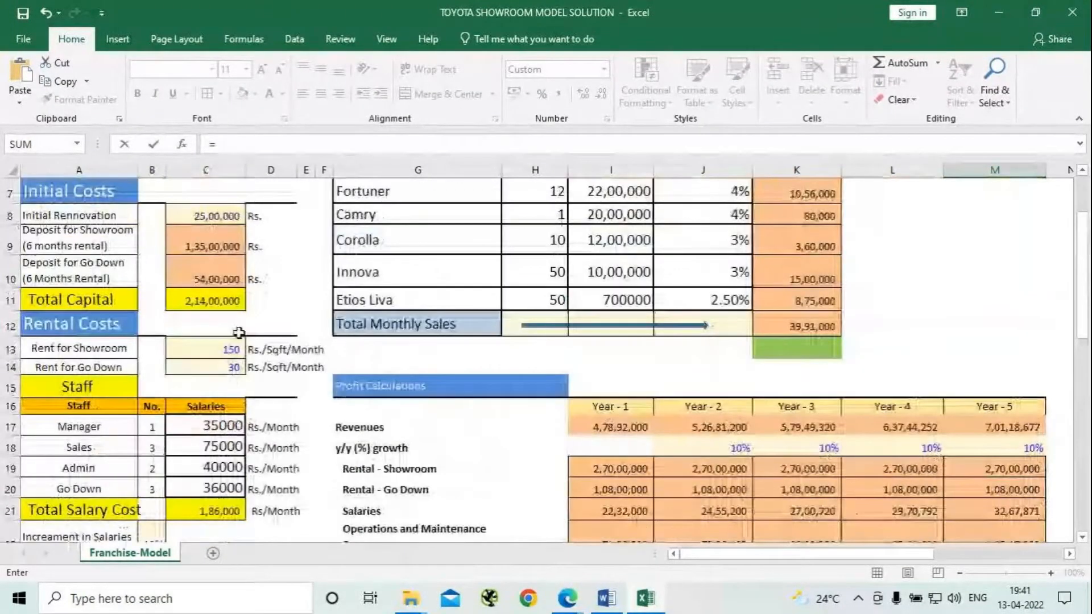
{"action": "left_click", "coordinate": [213, 240]}
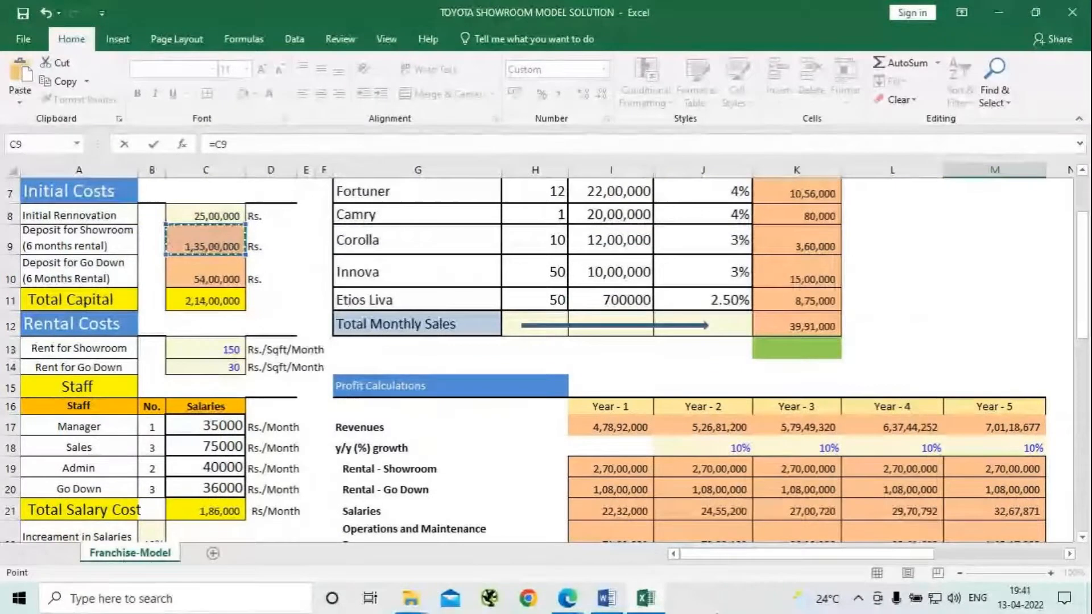
{"action": "type", "text": "+"}
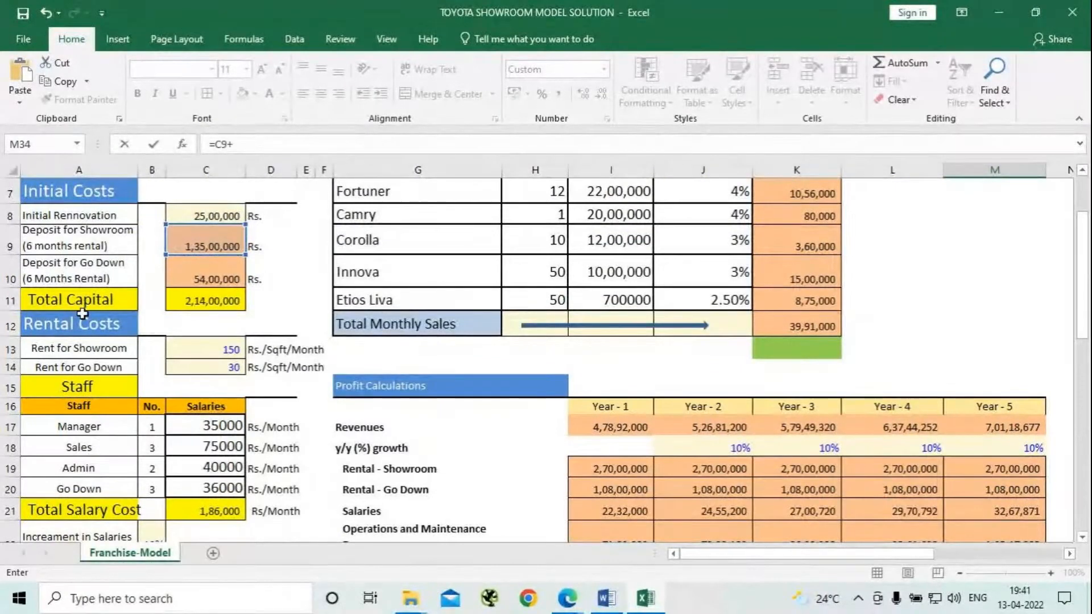
{"action": "left_click", "coordinate": [213, 279]}
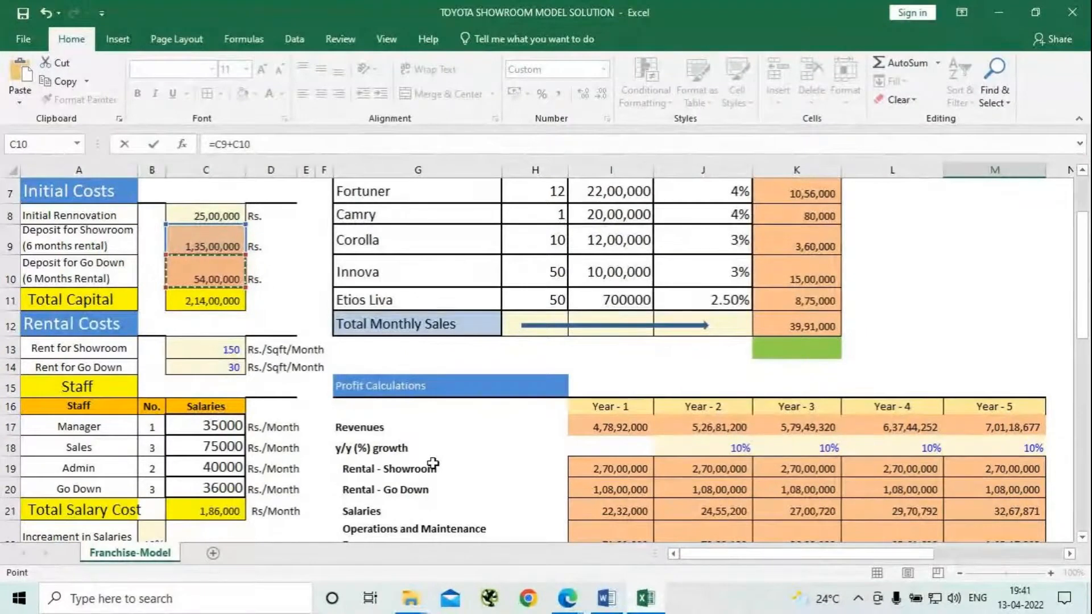
{"action": "key", "text": "Return"}
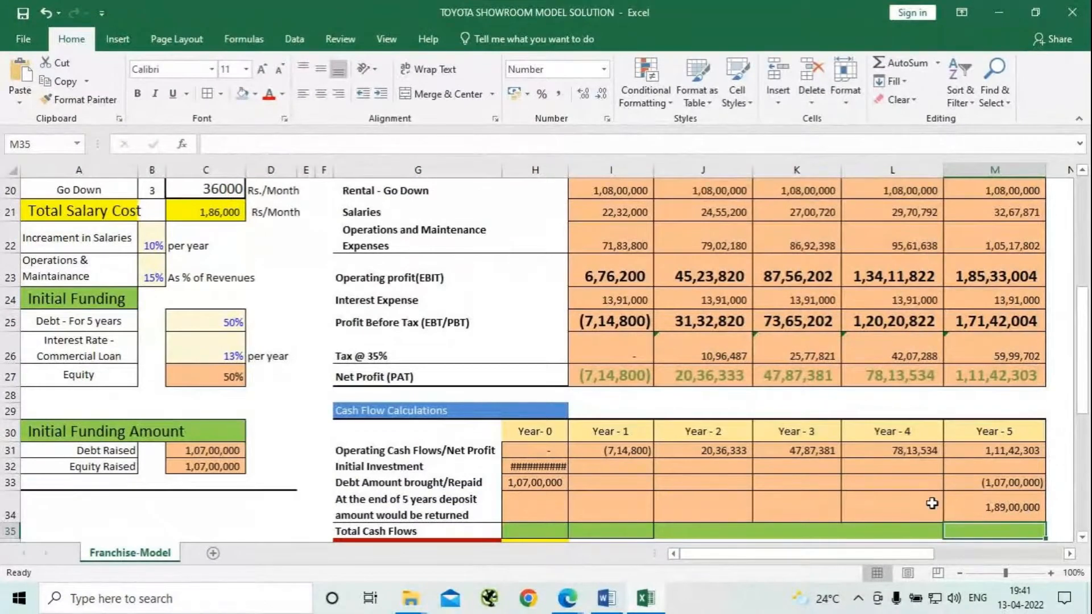
Autofit column H and total the Year 0 cash flows in H35 with =SUM(H31:H34)
{"action": "scroll", "coordinate": [793, 449], "scroll_direction": "down", "scroll_amount": 3}
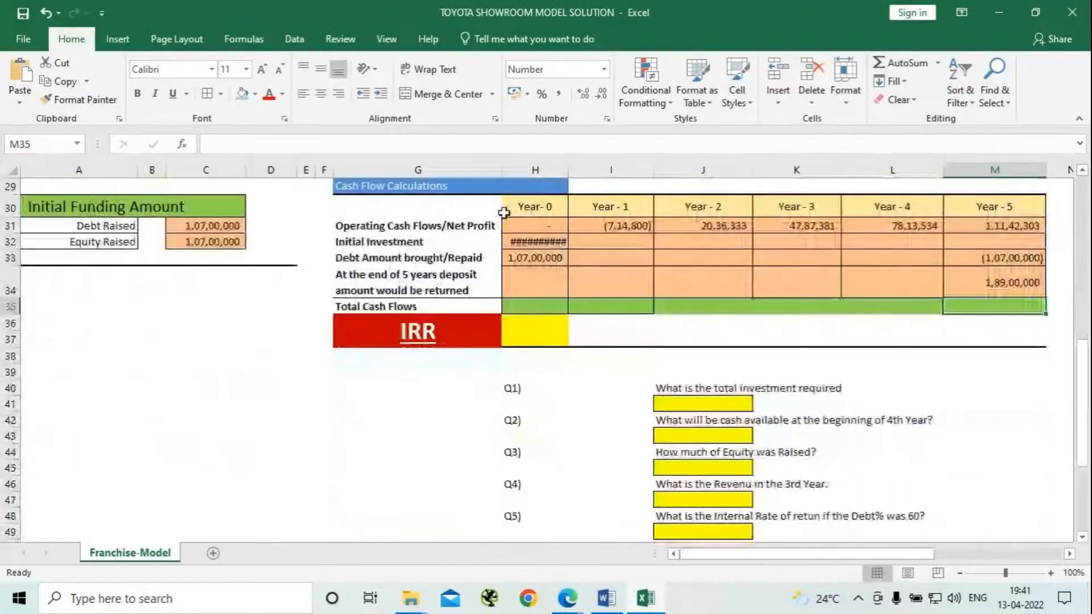
{"action": "double_click", "coordinate": [571, 161]}
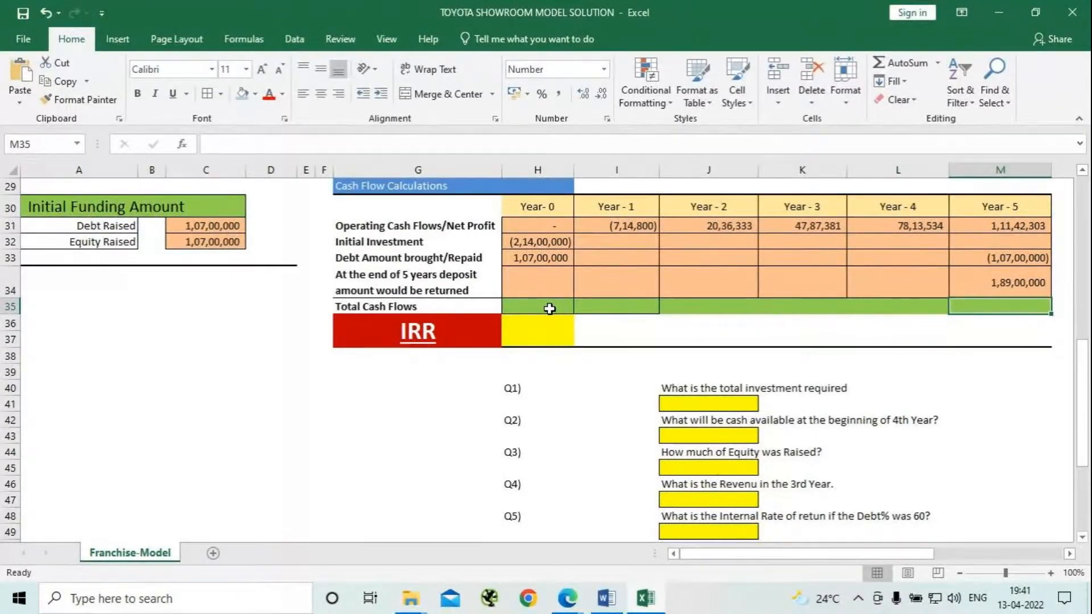
{"action": "left_click", "coordinate": [549, 308]}
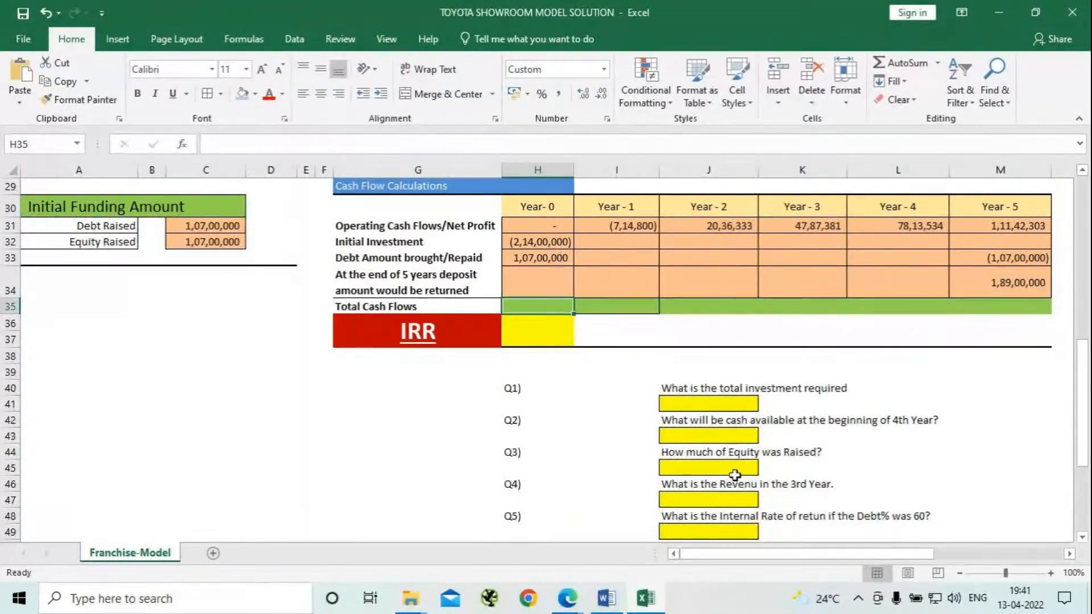
{"action": "type", "text": "=s"}
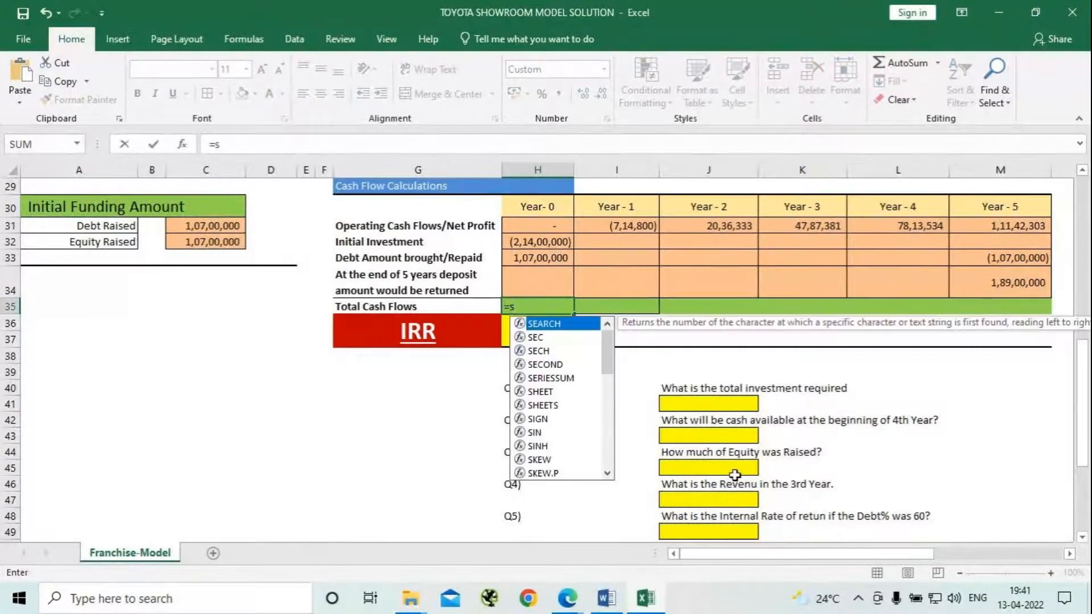
{"action": "type", "text": "um"}
{"action": "key", "text": "Tab"}
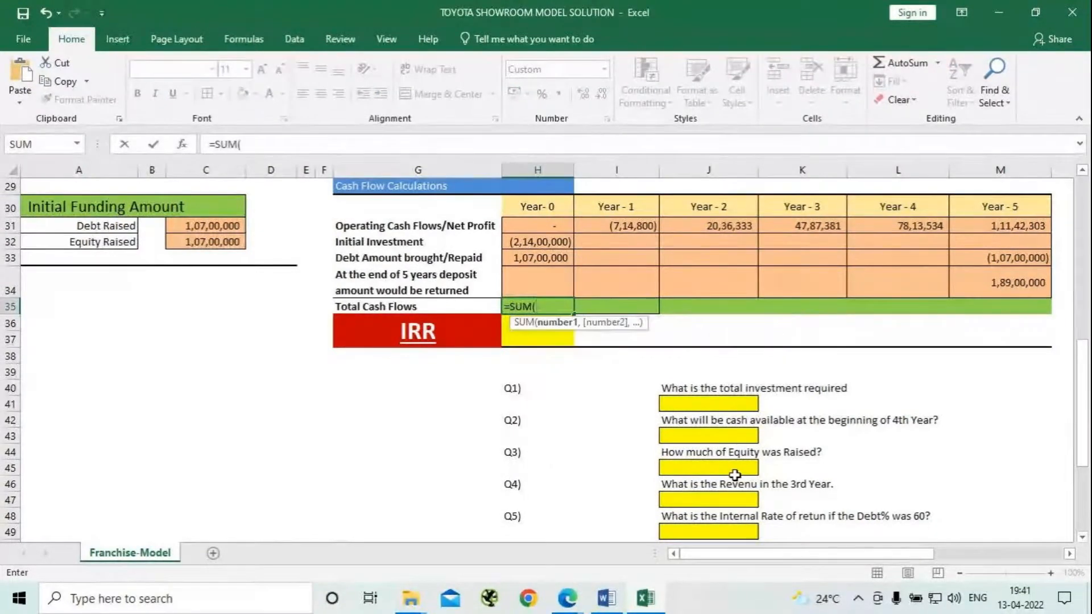
{"action": "left_click", "coordinate": [553, 224]}
{"action": "left_click_drag", "start_coordinate": [553, 224], "coordinate": [555, 275]}
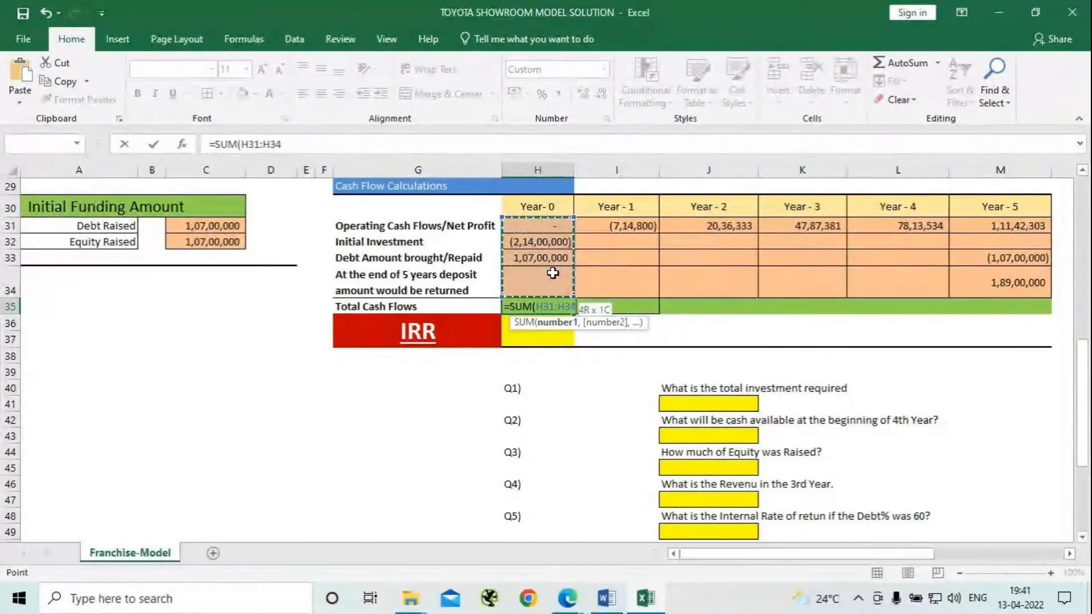
{"action": "key", "text": "ctrl+Return"}
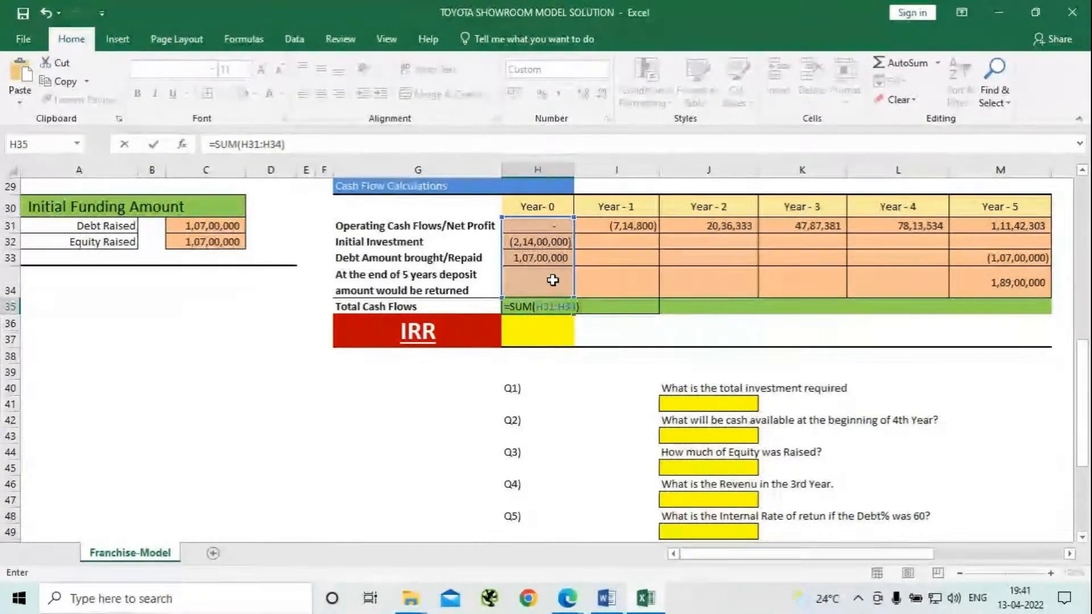
{"action": "key", "text": "Return"}
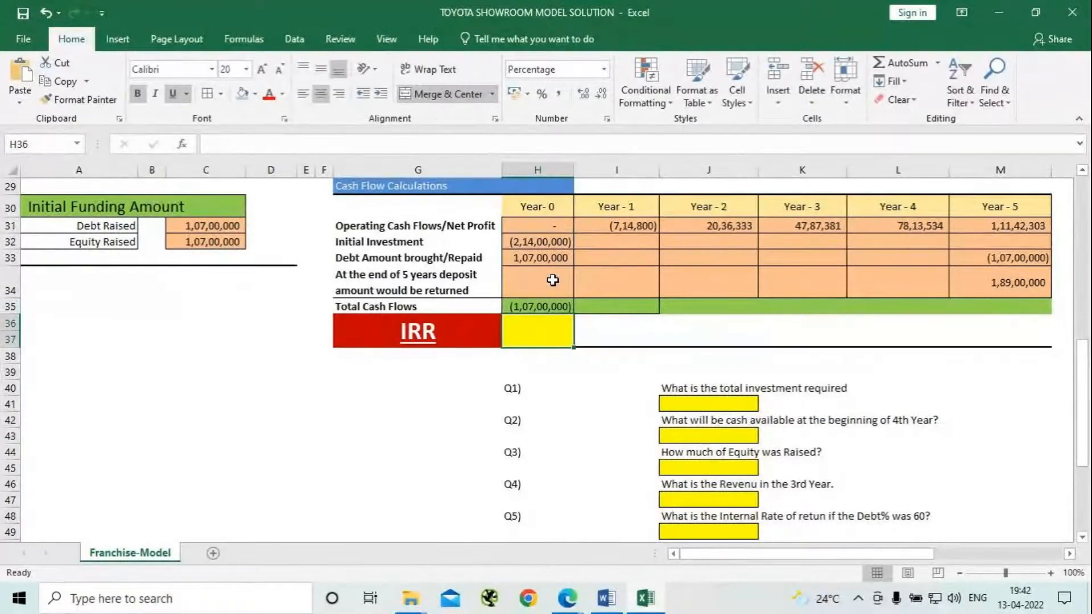
Fill the total cash flow formula from H35 across to Year 5 in M35 and apply borders to H35:M35
{"action": "left_click", "coordinate": [547, 306]}
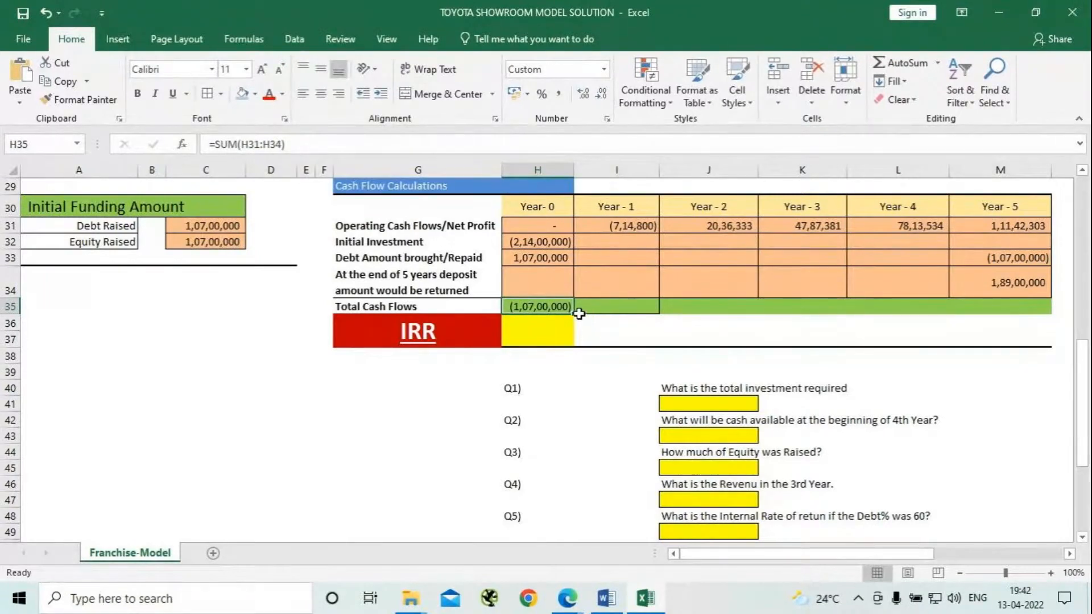
{"action": "left_click_drag", "start_coordinate": [579, 313], "coordinate": [1032, 325]}
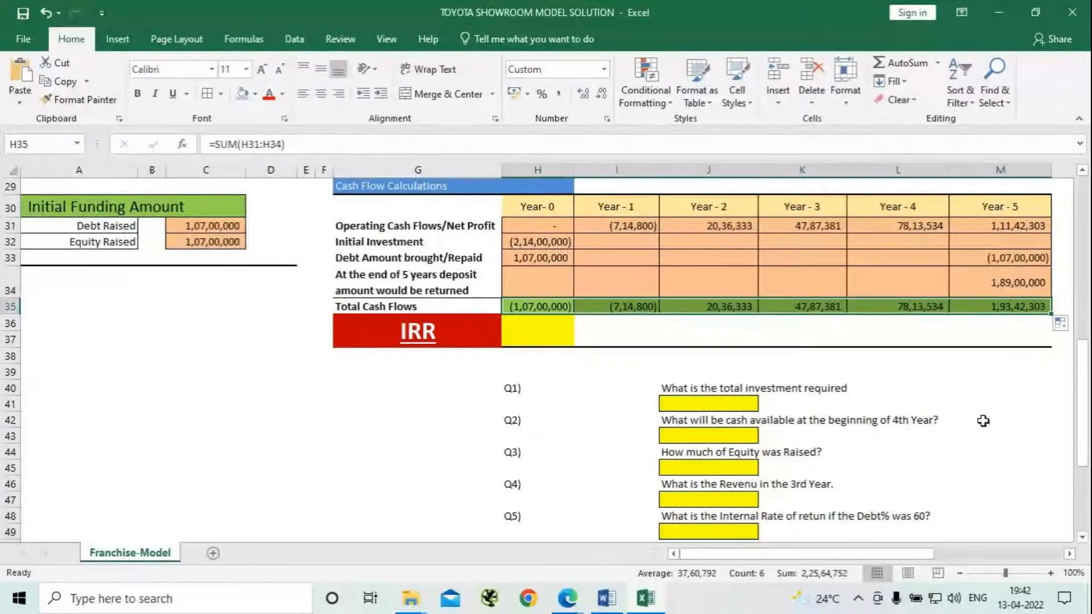
{"action": "left_click", "coordinate": [207, 95]}
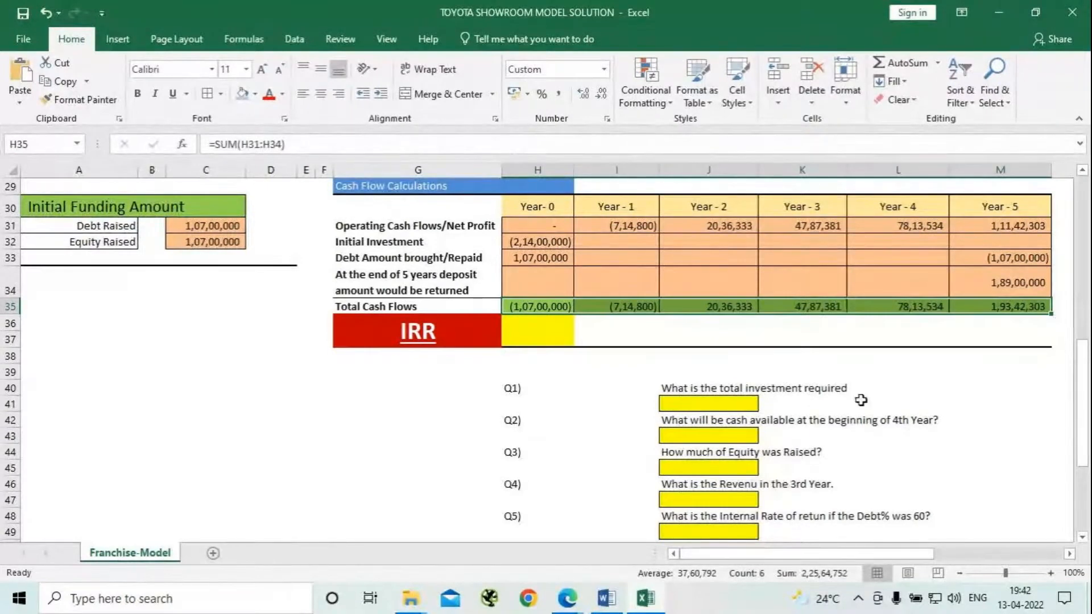
{"action": "left_click", "coordinate": [1017, 372]}
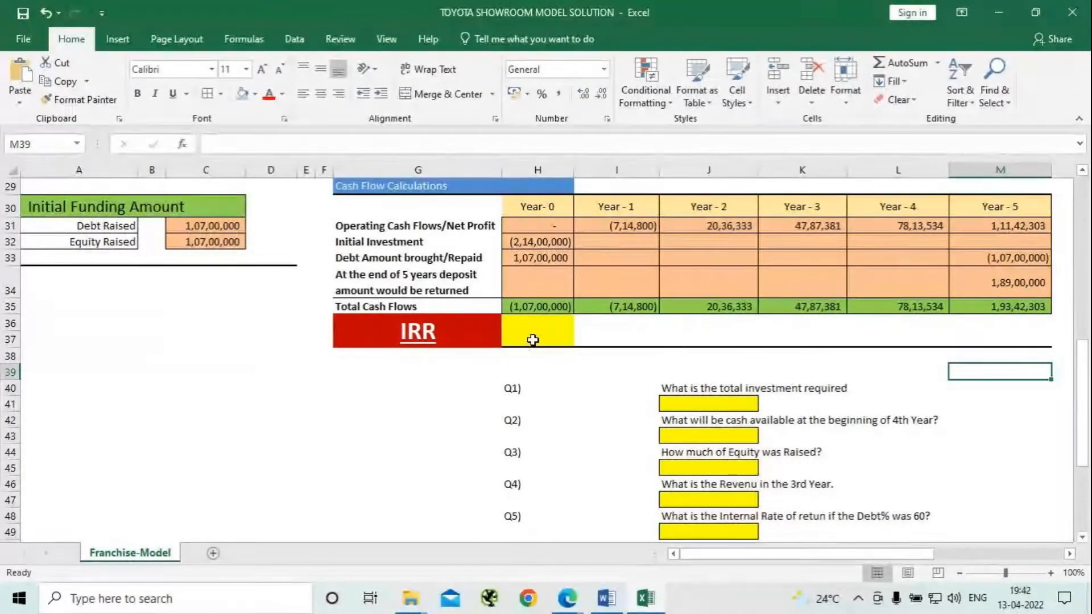
Calculate the IRR of the Year 0 to Year 5 total cash flows in H36 with =IRR(H35:M35)
{"action": "left_click", "coordinate": [533, 334]}
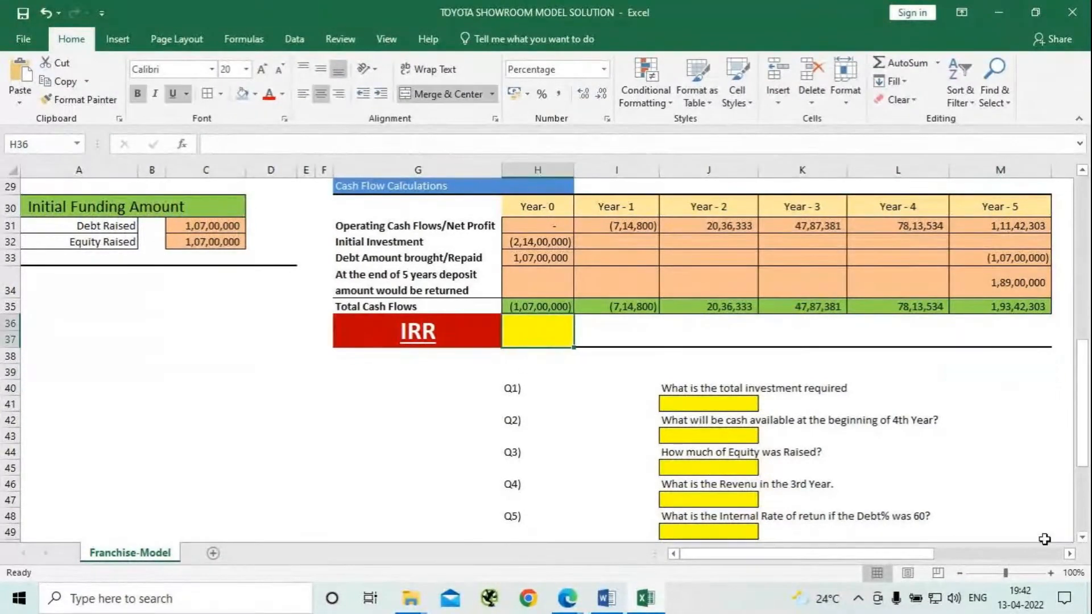
{"action": "type", "text": "="}
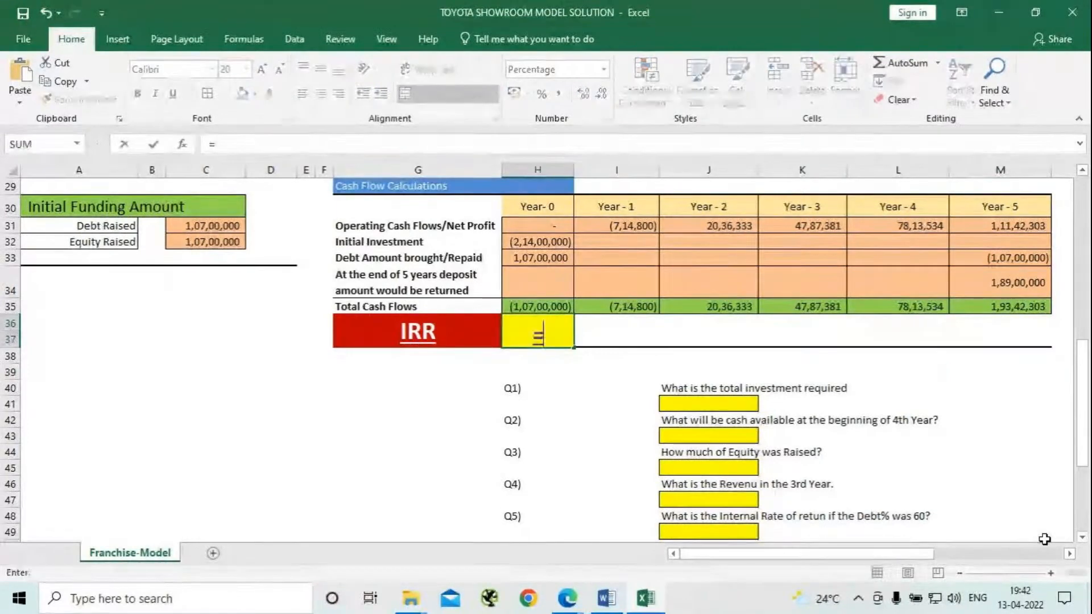
{"action": "type", "text": "i"}
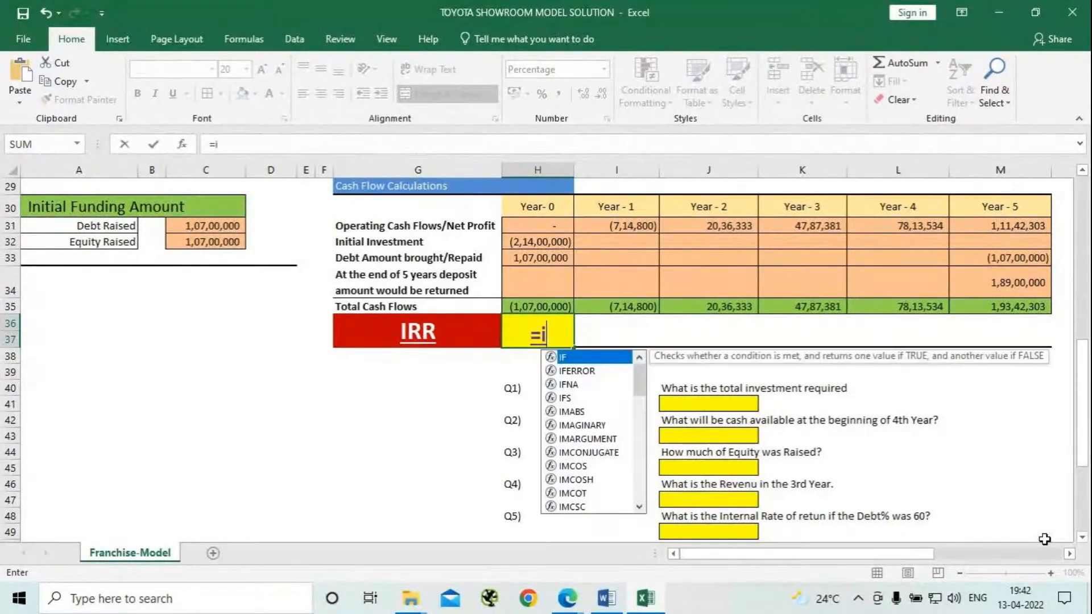
{"action": "type", "text": "rr"}
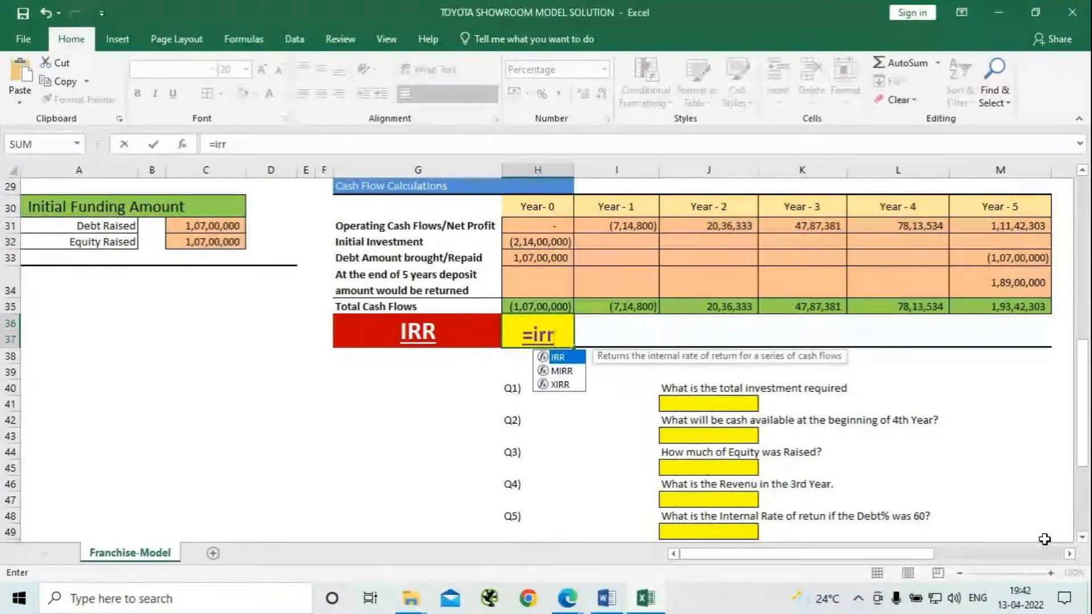
{"action": "key", "text": "Tab"}
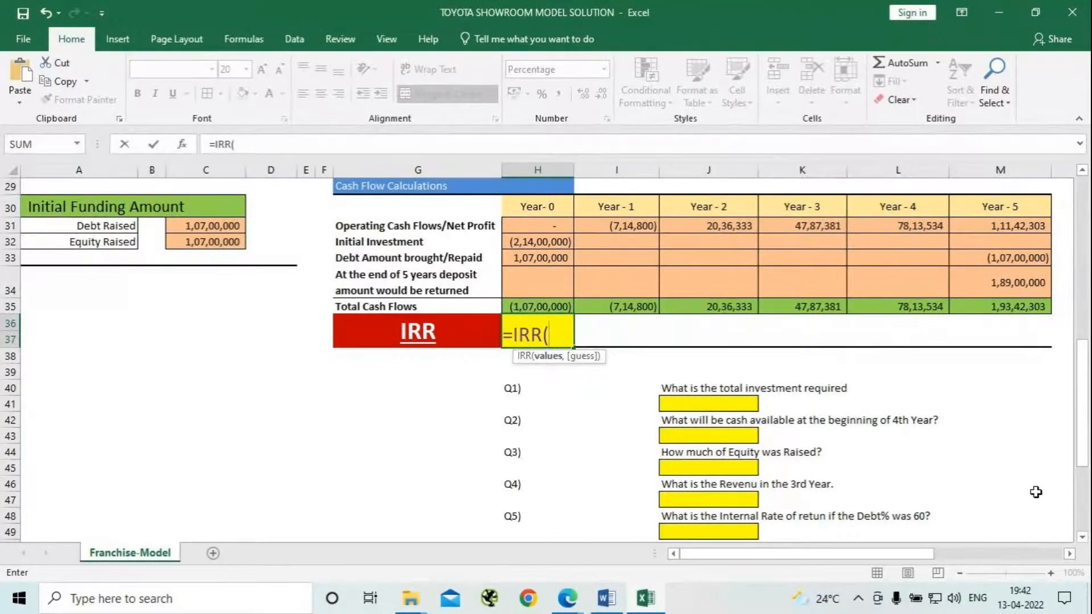
{"action": "left_click_drag", "start_coordinate": [543, 306], "coordinate": [1001, 306]}
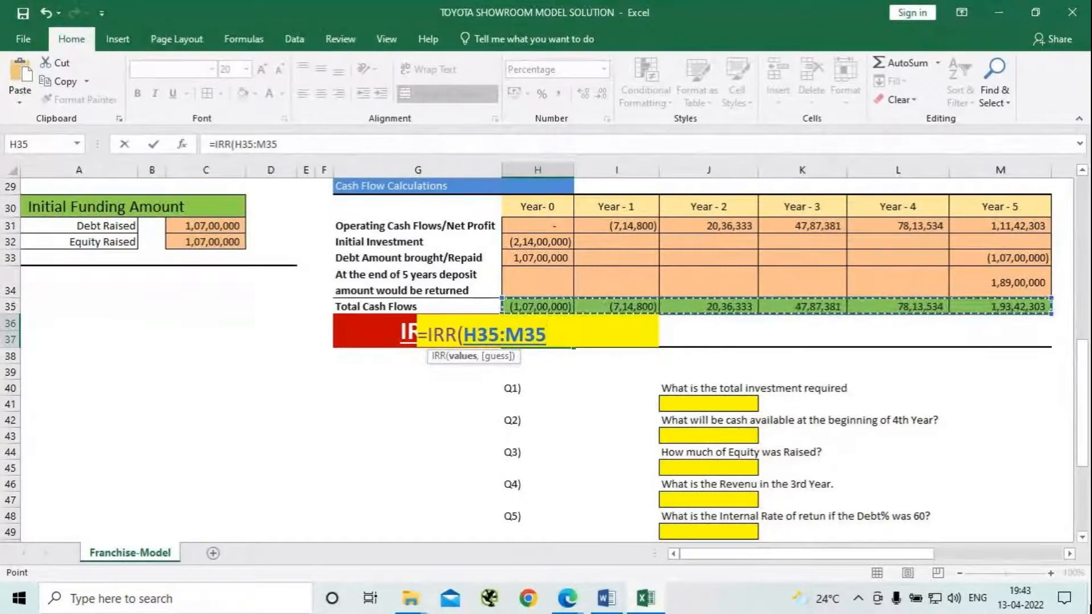
{"action": "type", "text": ")"}
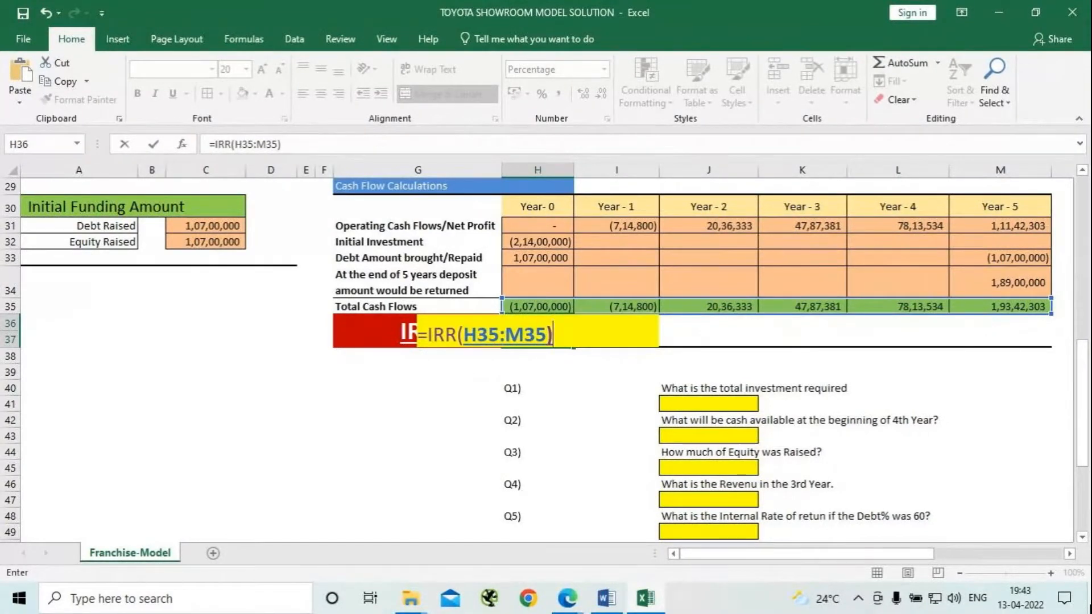
{"action": "key", "text": "Return"}
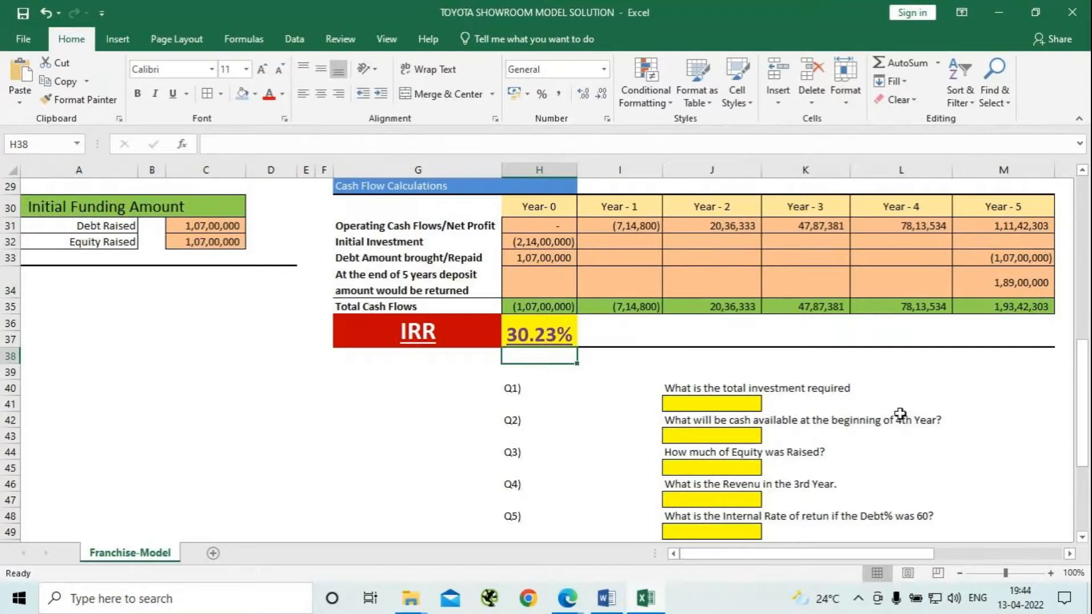
Answer Q1 on total investment with 21400000 in J41 and Q2 on 4th-year opening cash with 4787381 in J43
{"action": "left_click", "coordinate": [731, 406]}
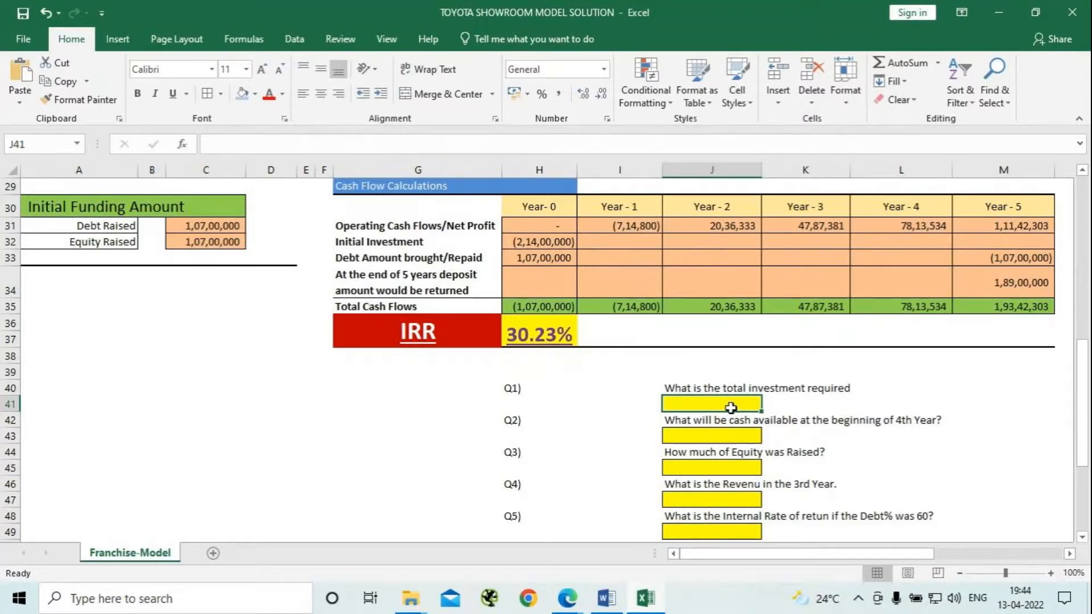
{"action": "type", "text": "21400000"}
{"action": "key", "text": "Return"}
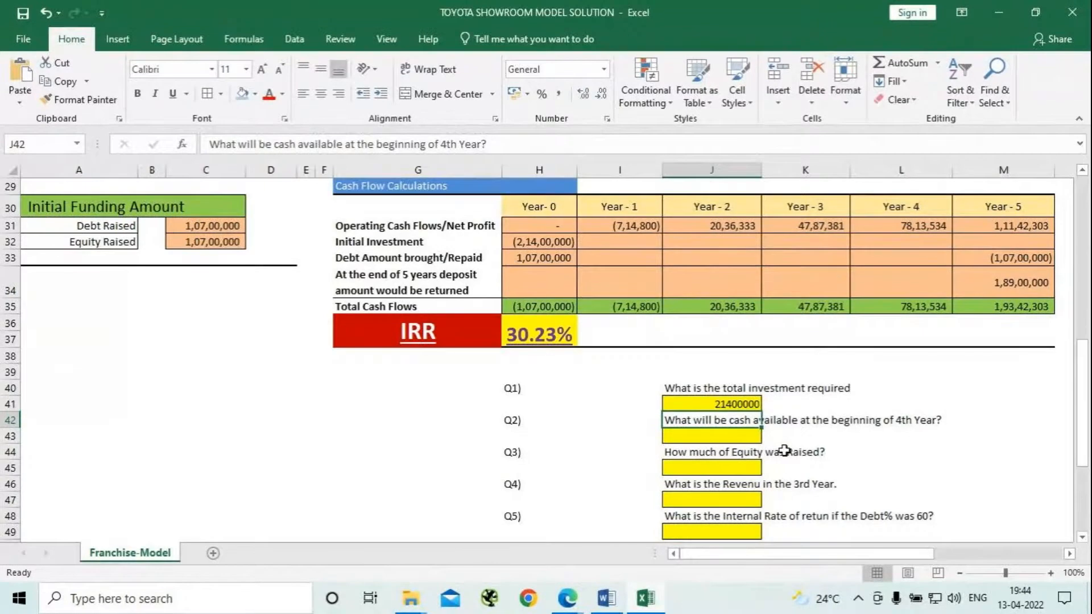
{"action": "left_click", "coordinate": [720, 435]}
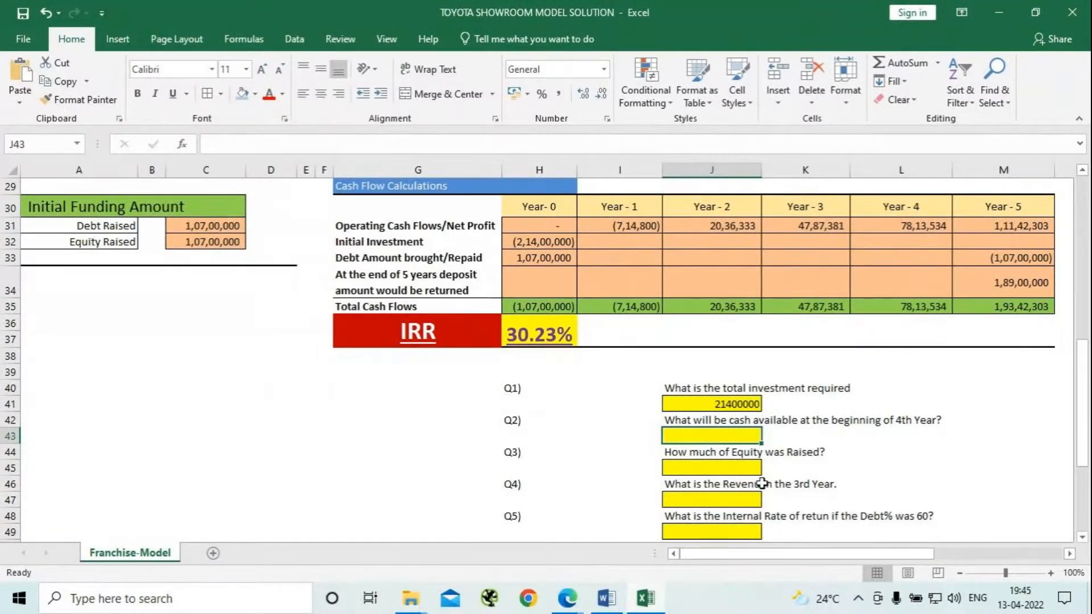
{"action": "type", "text": "47"}
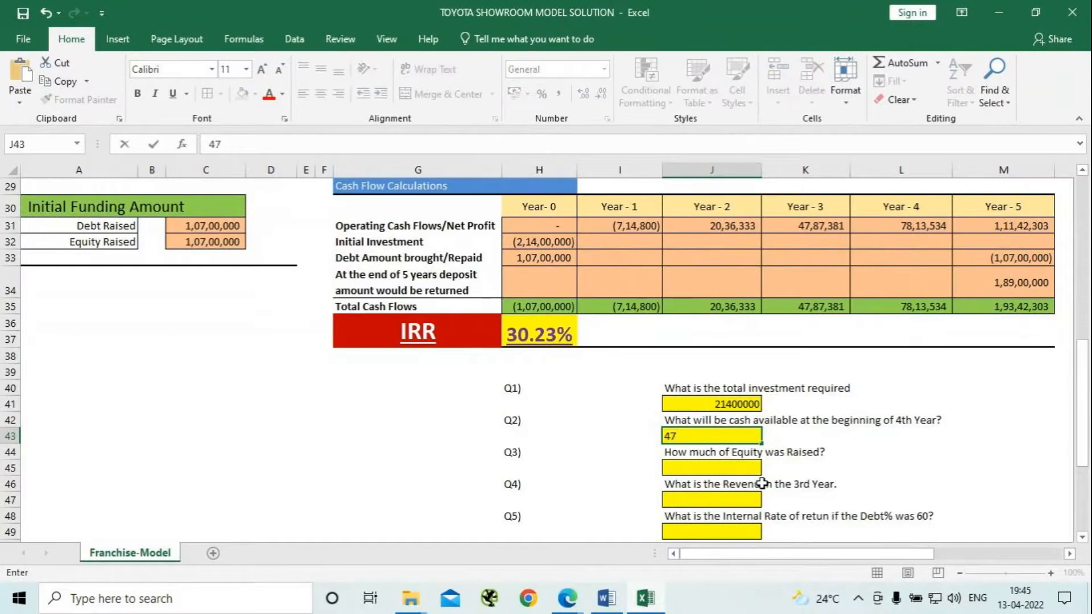
{"action": "type", "text": "87381"}
{"action": "key", "text": "Return"}
Answer Q3 on equity raised in J45 as half of the total investment, =J41*50%
{"action": "left_click", "coordinate": [733, 467]}
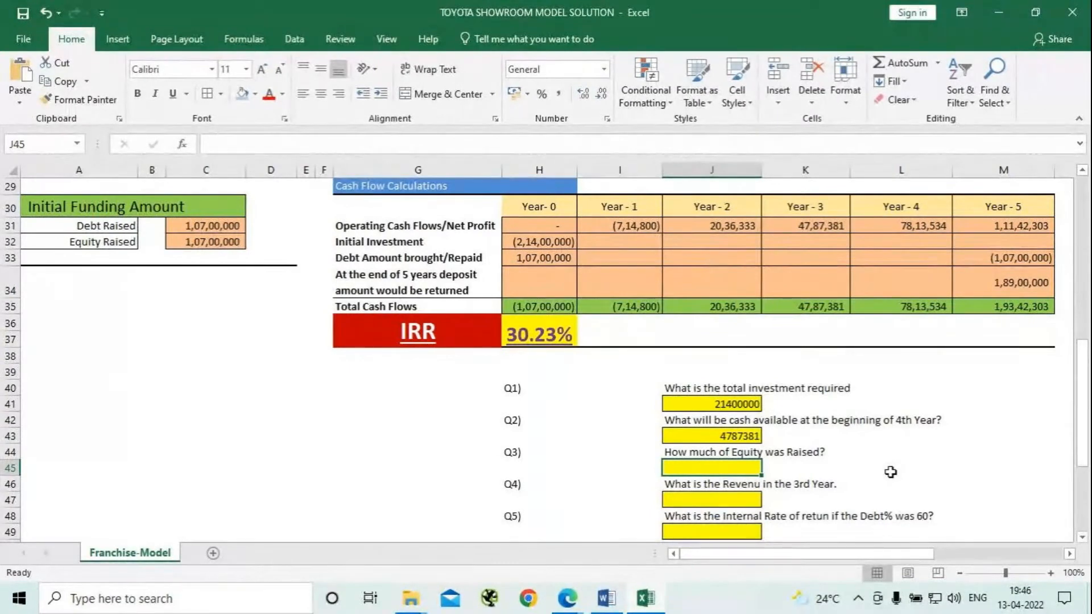
{"action": "type", "text": "="}
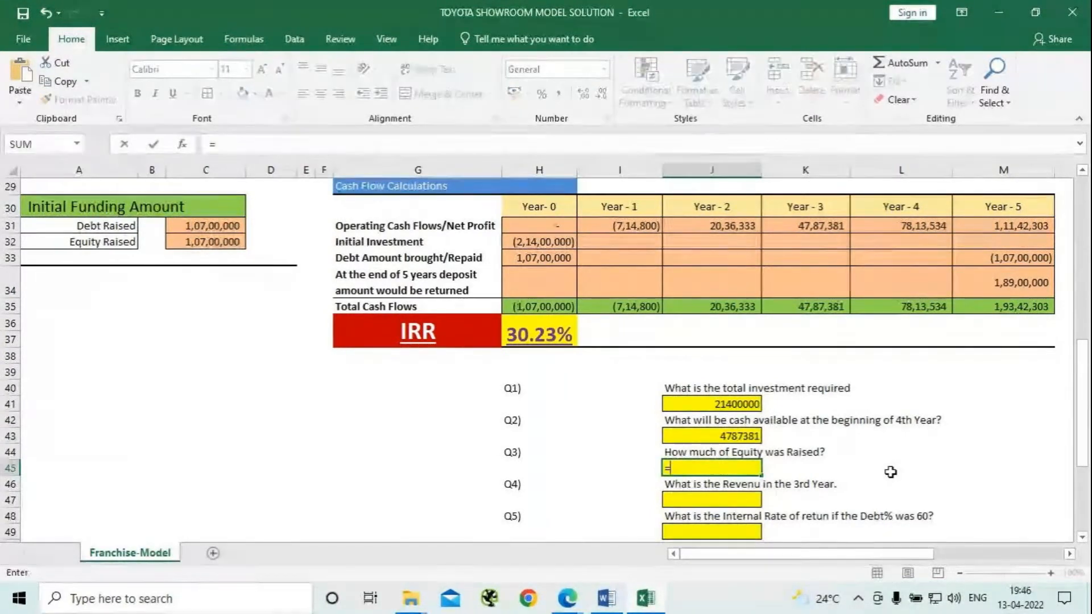
{"action": "left_click", "coordinate": [734, 404]}
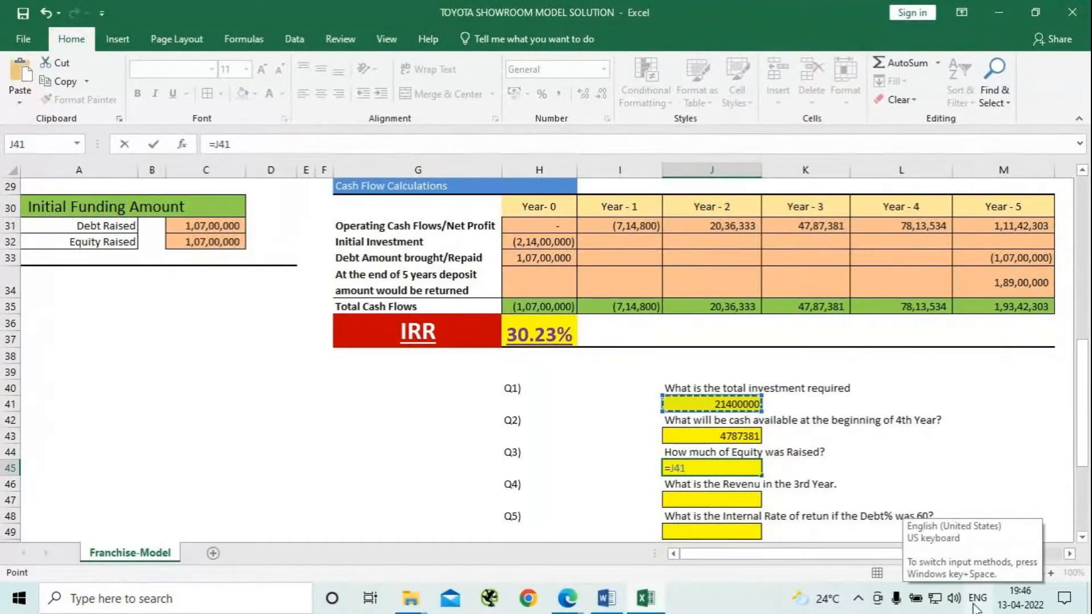
{"action": "type", "text": "*50%"}
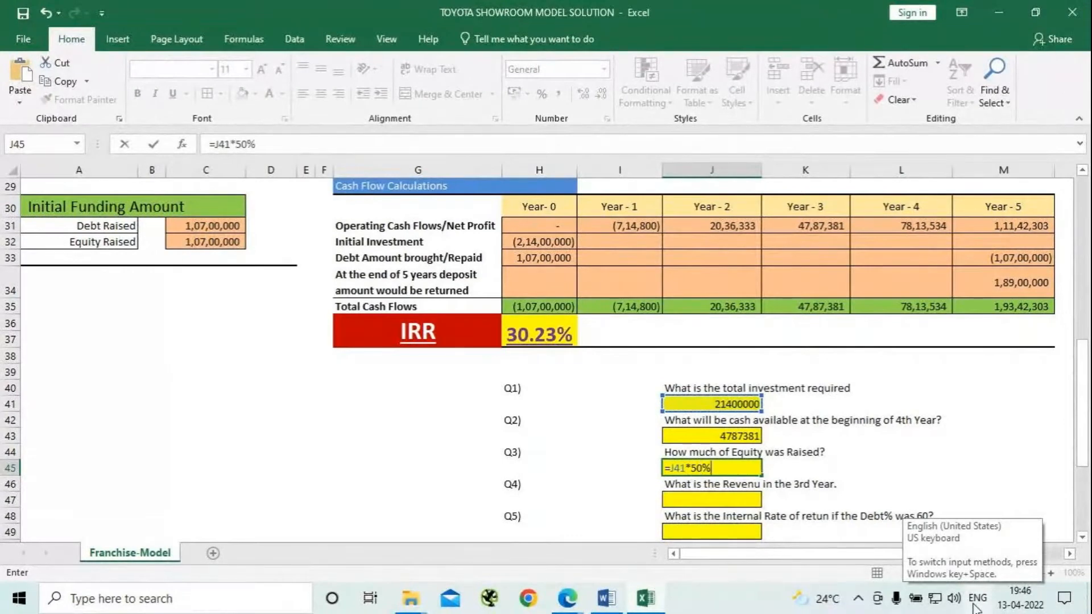
{"action": "key", "text": "Return"}
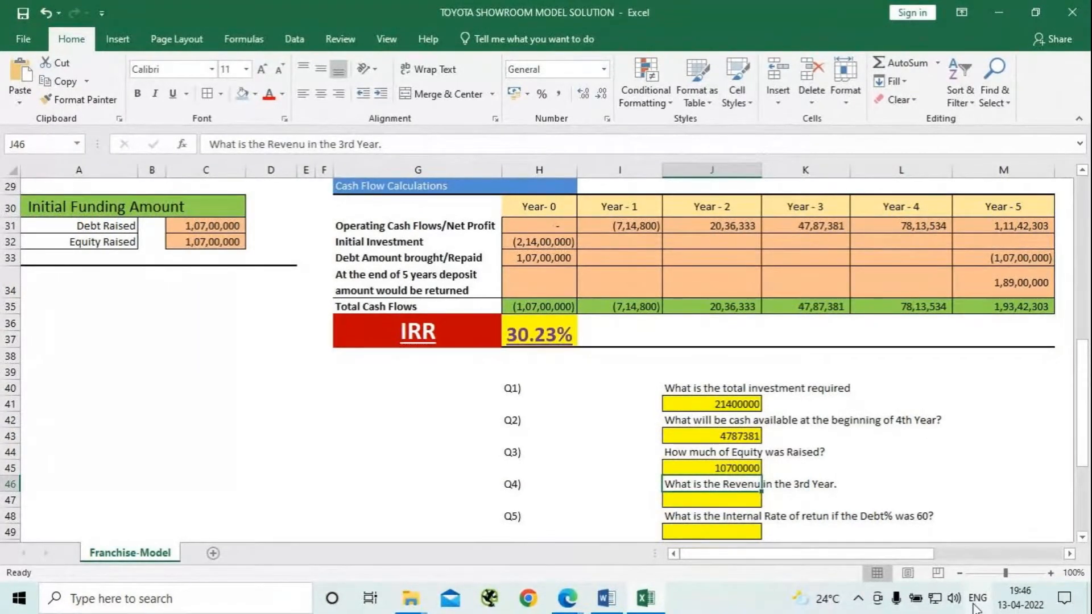
Answer Q4 on the 3rd-year revenue by entering 4787381 in J47
{"action": "key", "text": "Down"}
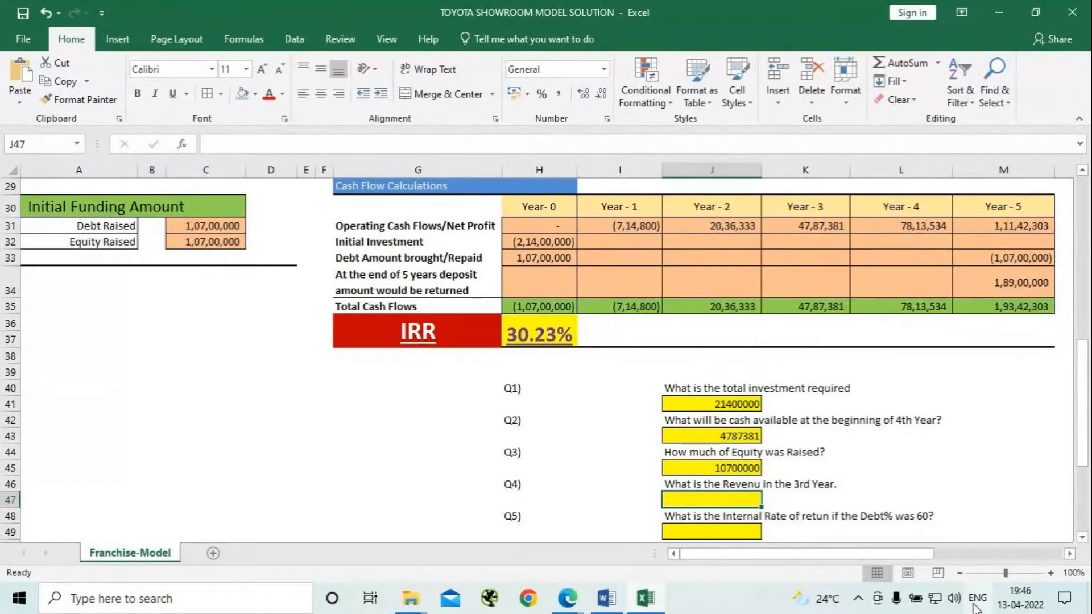
{"action": "type", "text": "47"}
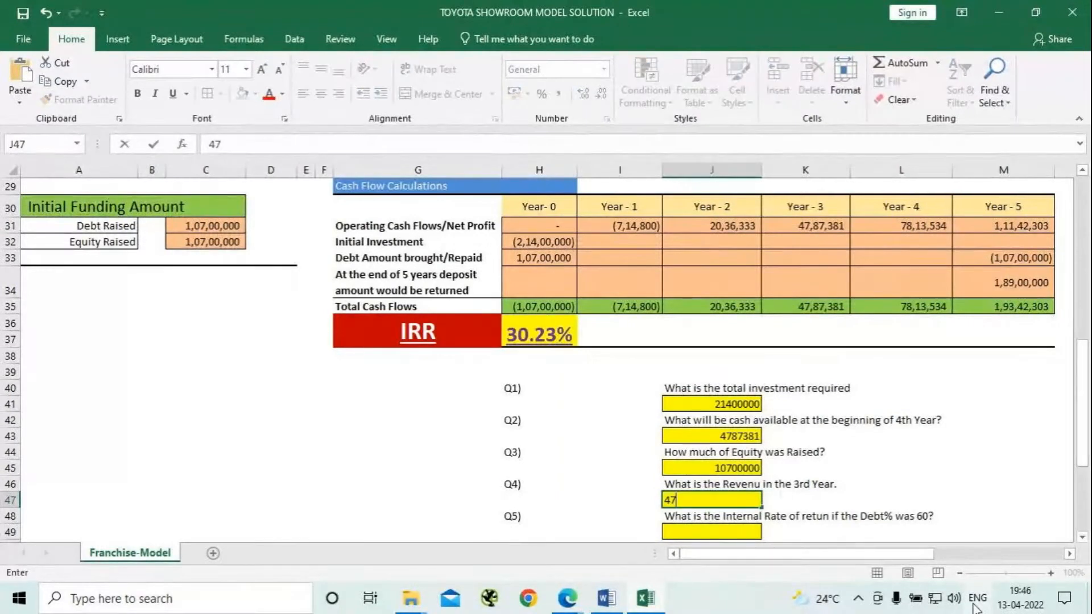
{"action": "type", "text": "87381"}
{"action": "key", "text": "Return"}
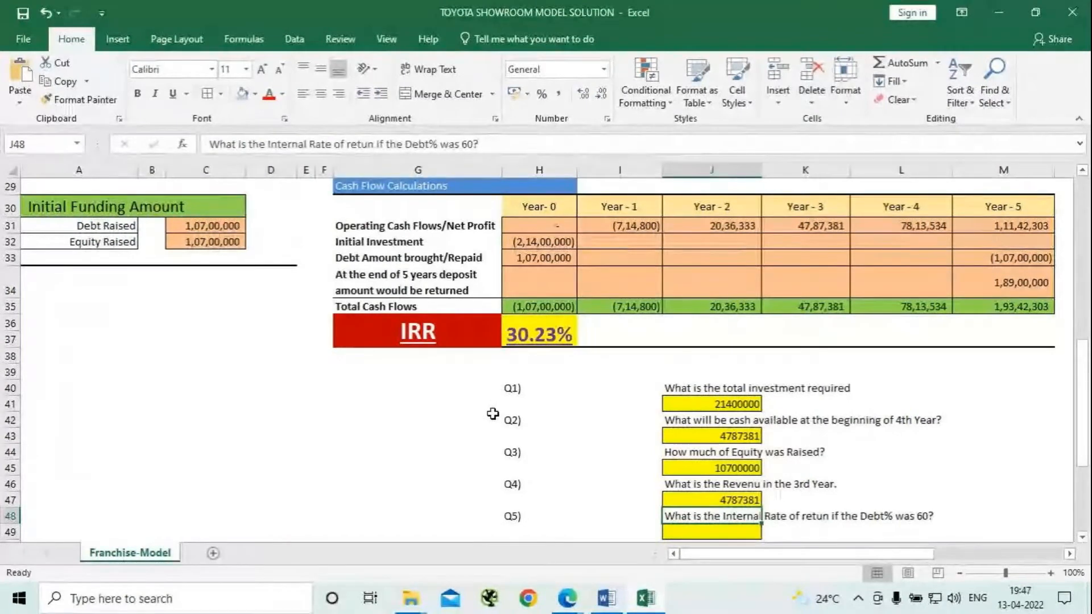
Shade cell L61, at 60% debt and 13% interest in the sensitivity table, in light blue
{"action": "scroll", "coordinate": [493, 413], "scroll_direction": "down", "scroll_amount": 1}
{"action": "scroll", "coordinate": [493, 413], "scroll_direction": "down", "scroll_amount": 3}
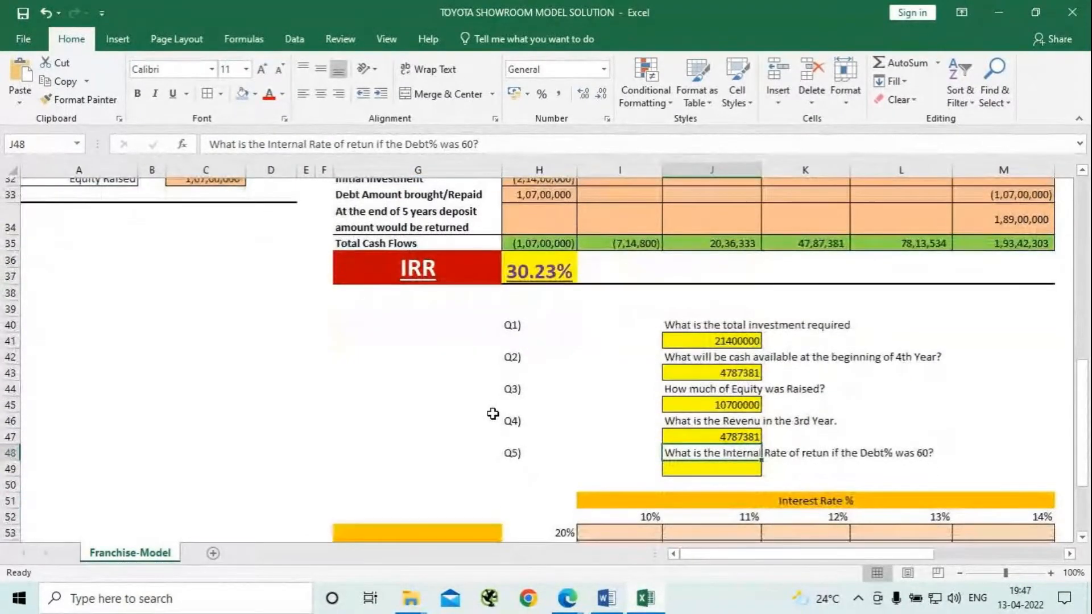
{"action": "scroll", "coordinate": [492, 413], "scroll_direction": "down", "scroll_amount": 1}
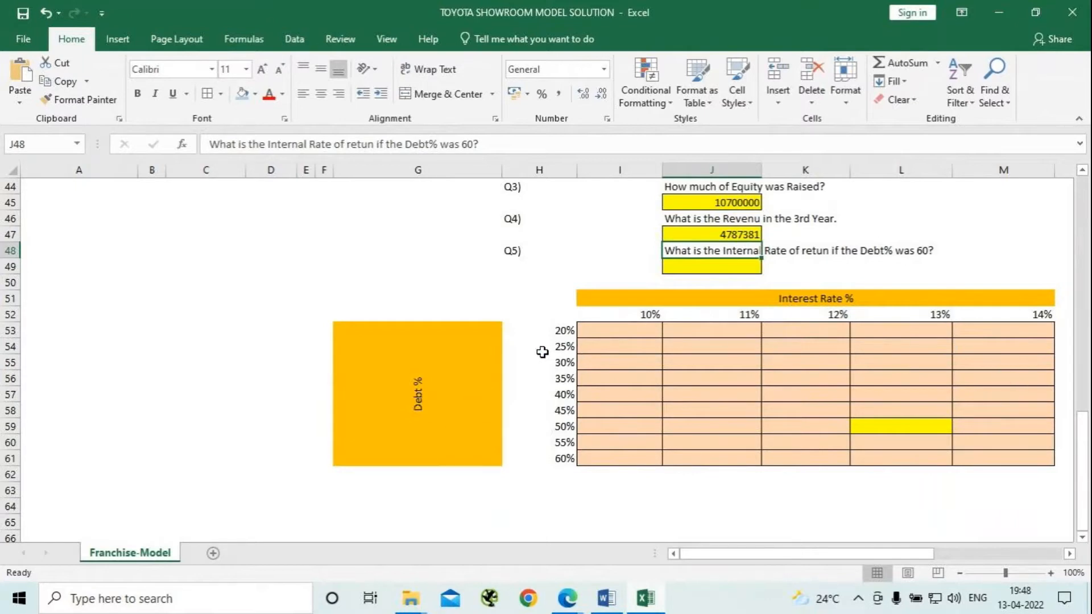
{"action": "scroll", "coordinate": [542, 351], "scroll_direction": "up", "scroll_amount": 1}
{"action": "scroll", "coordinate": [542, 352], "scroll_direction": "up", "scroll_amount": 3}
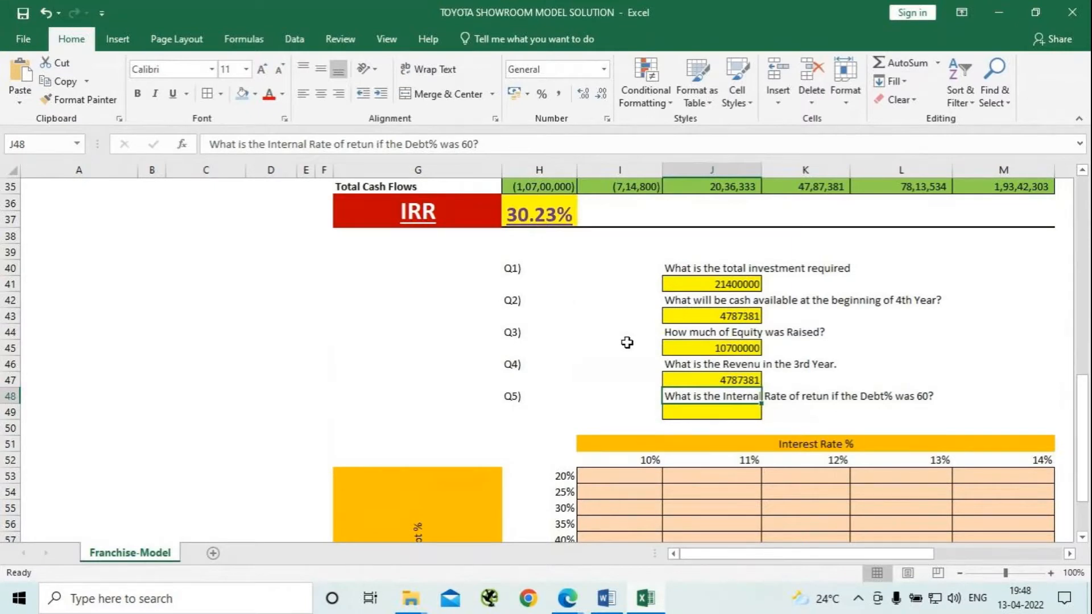
{"action": "scroll", "coordinate": [626, 342], "scroll_direction": "down", "scroll_amount": 3}
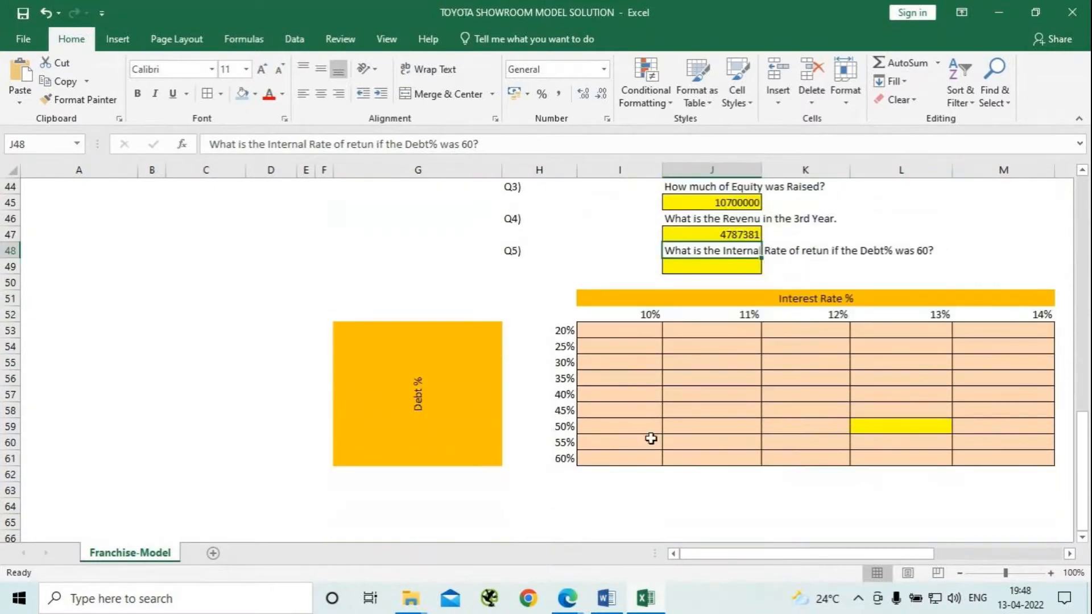
{"action": "left_click", "coordinate": [898, 461]}
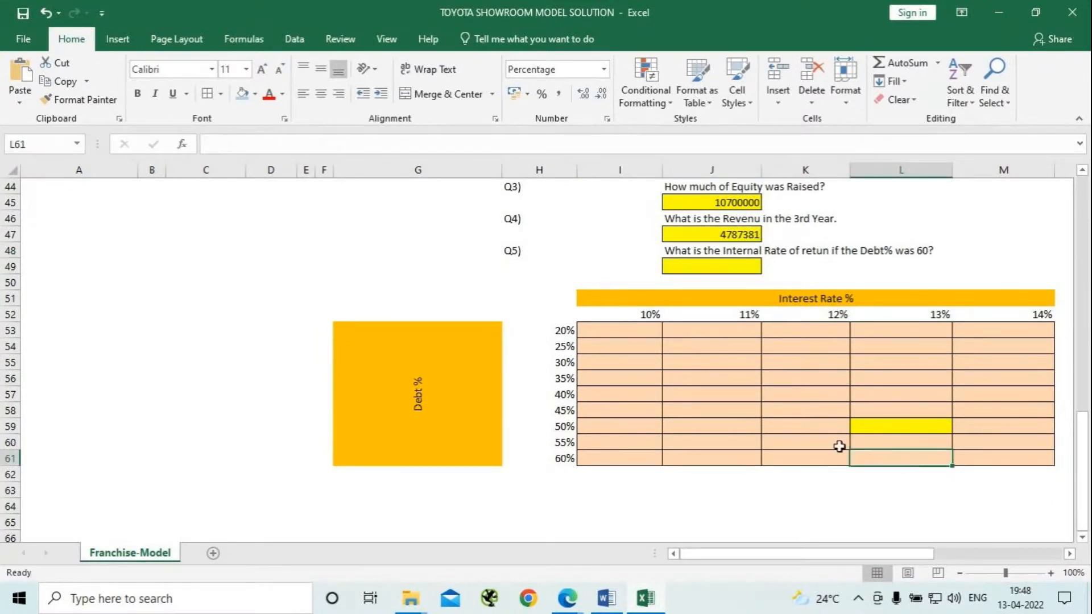
{"action": "left_click", "coordinate": [243, 94]}
{"action": "left_click", "coordinate": [884, 492]}
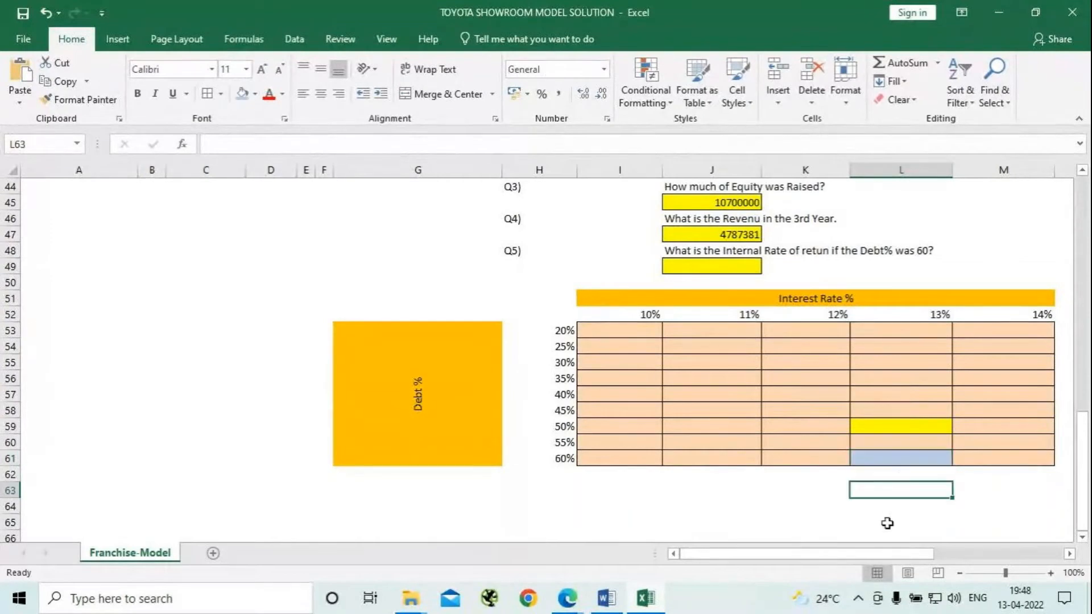
Set the fill of the 60% debt, 13% interest cell L61 to green
{"action": "left_click", "coordinate": [899, 462]}
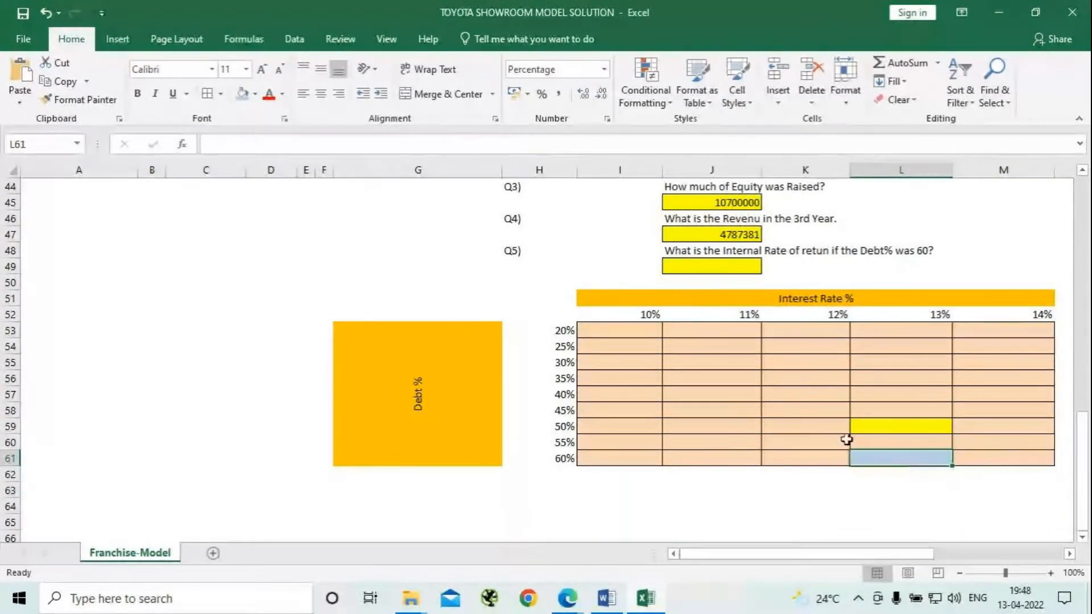
{"action": "left_click", "coordinate": [255, 93]}
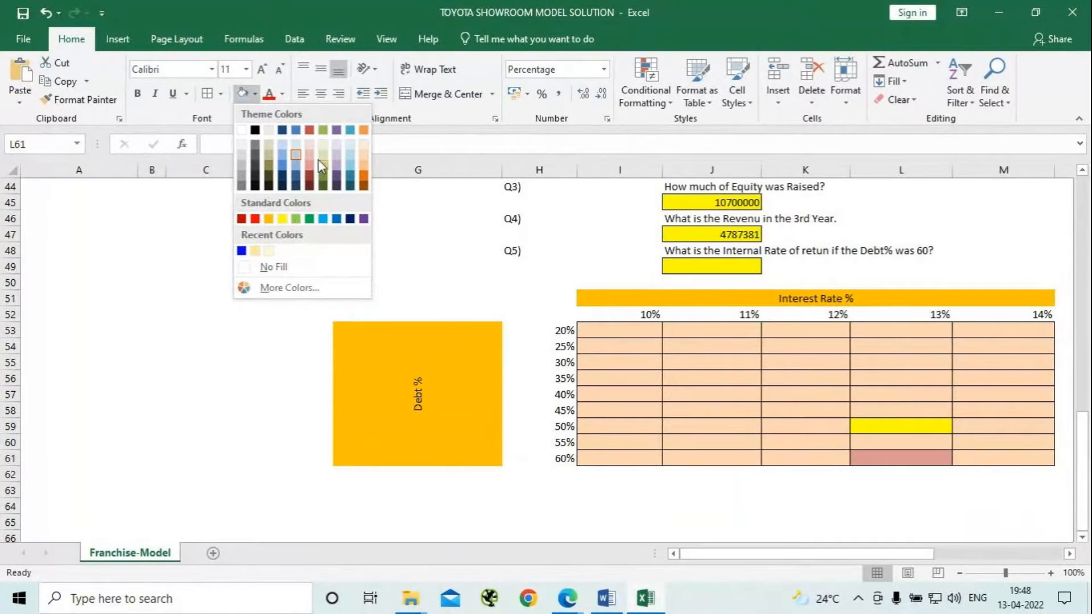
{"action": "left_click", "coordinate": [327, 131]}
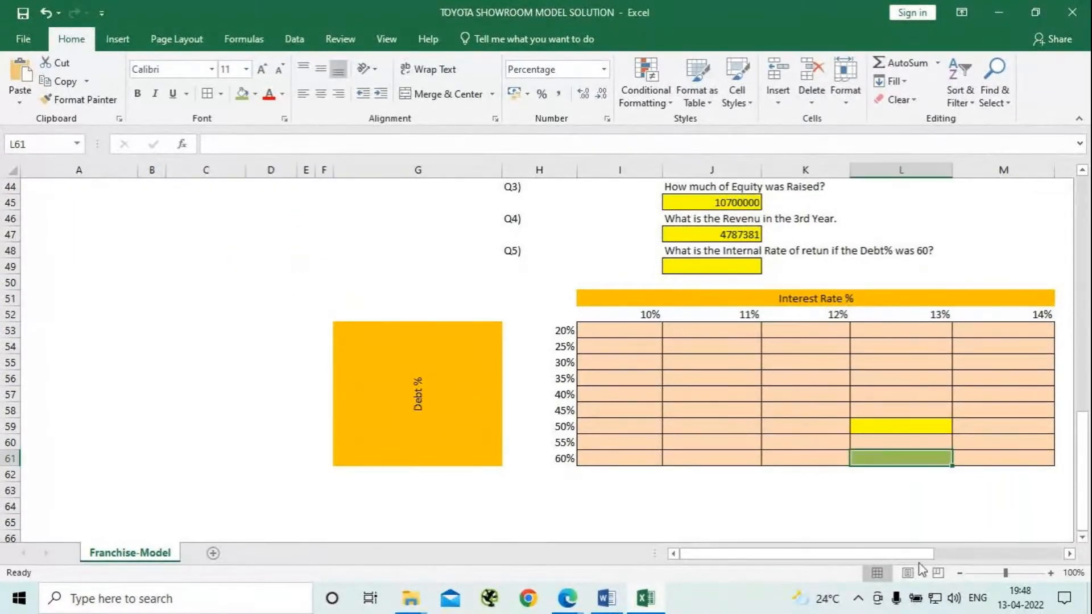
{"action": "left_click", "coordinate": [908, 489]}
{"action": "left_click", "coordinate": [896, 460]}
{"action": "left_click", "coordinate": [813, 512]}
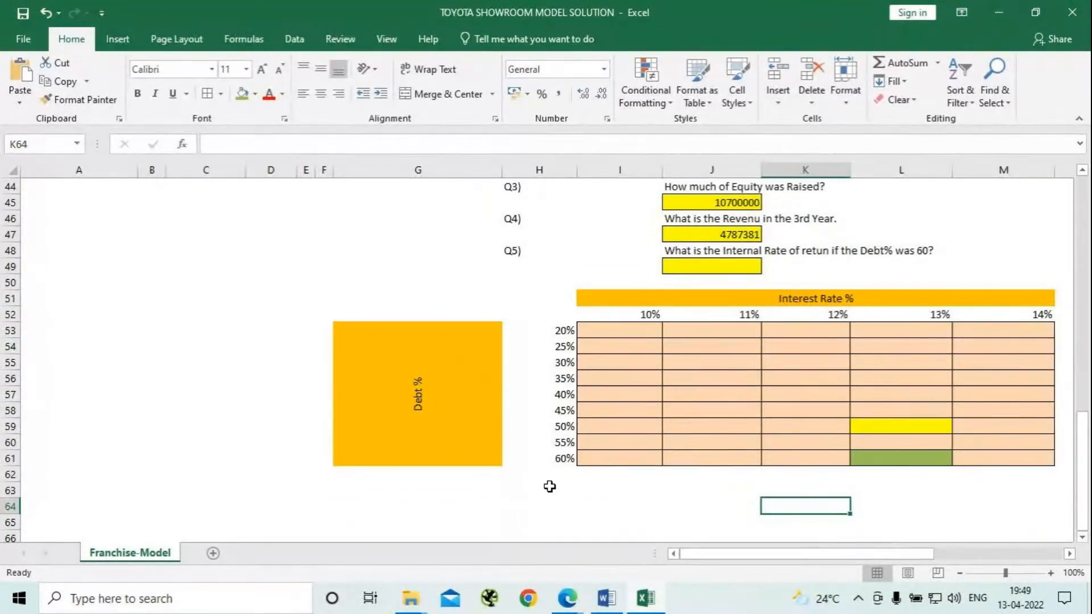
Link corner cell H52 of the interest rate and debt table to the IRR result with =H36
{"action": "left_click", "coordinate": [551, 316]}
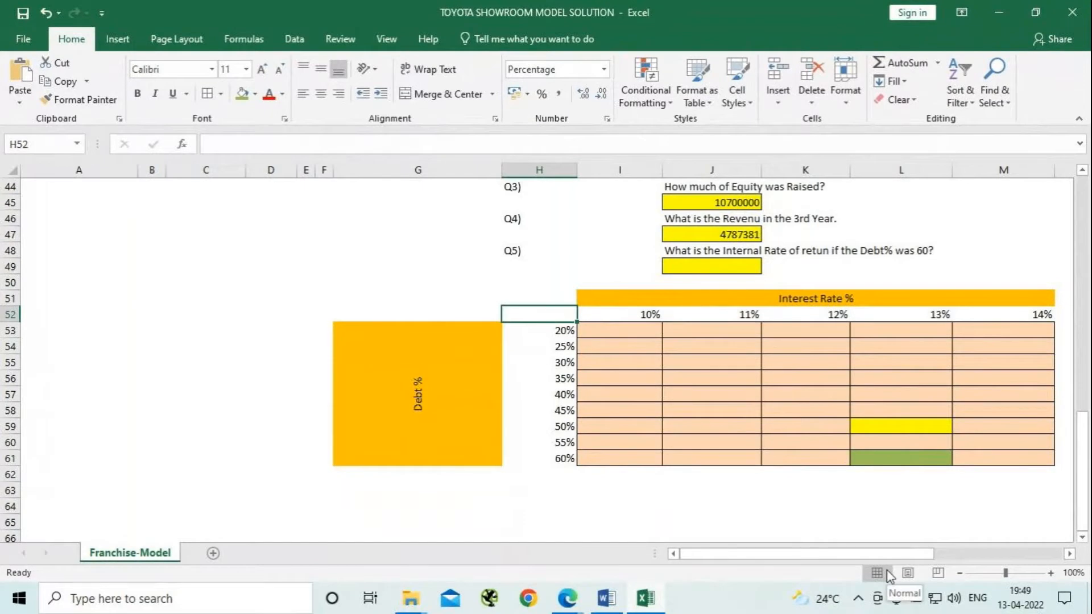
{"action": "type", "text": "="}
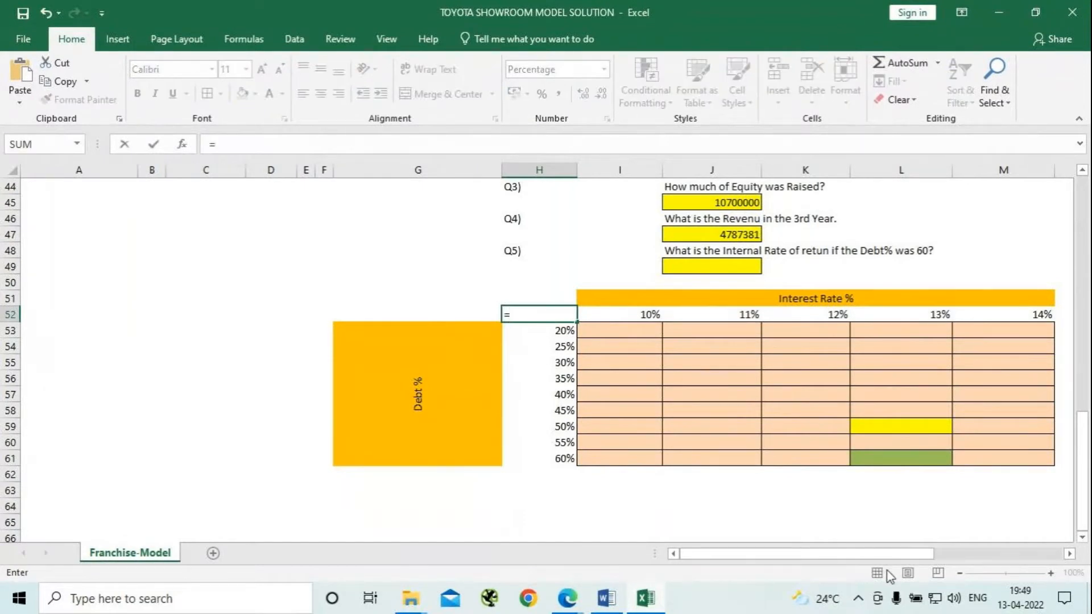
{"action": "scroll", "coordinate": [474, 361], "scroll_direction": "up", "scroll_amount": 3}
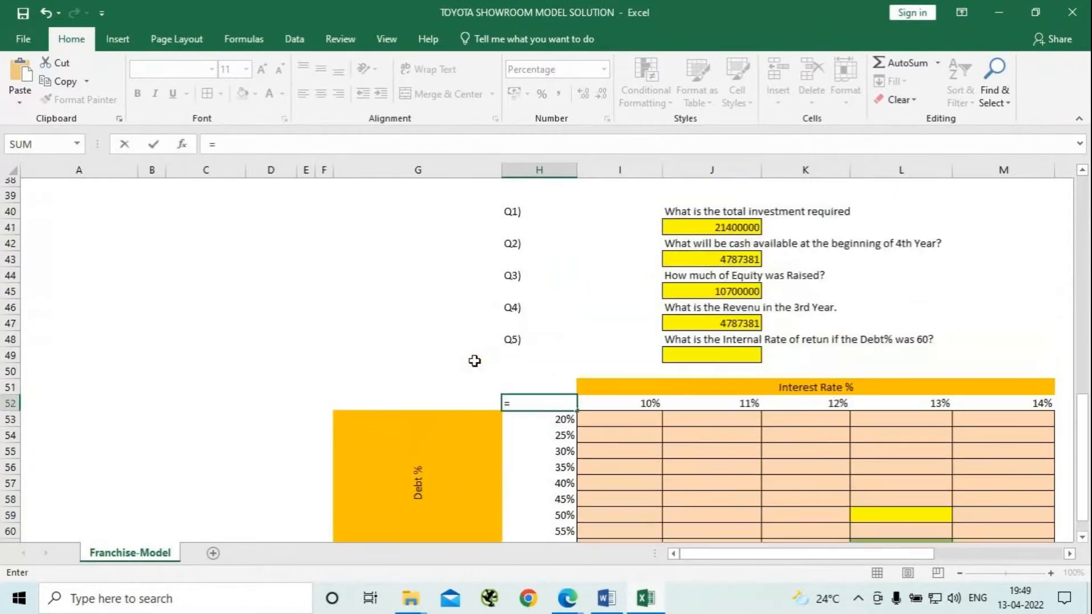
{"action": "left_click", "coordinate": [539, 278]}
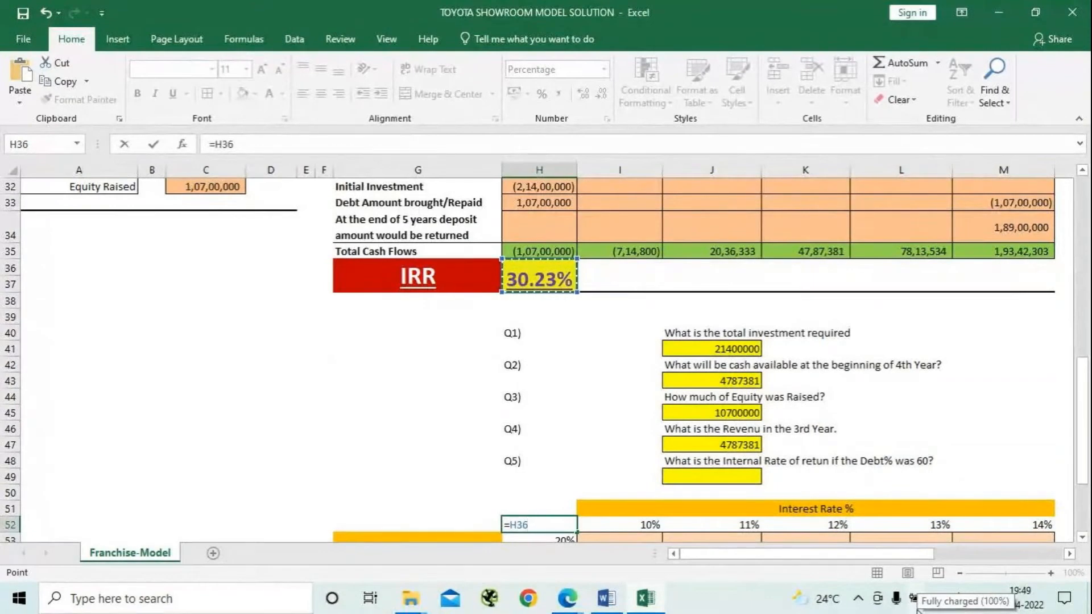
{"action": "key", "text": "Return"}
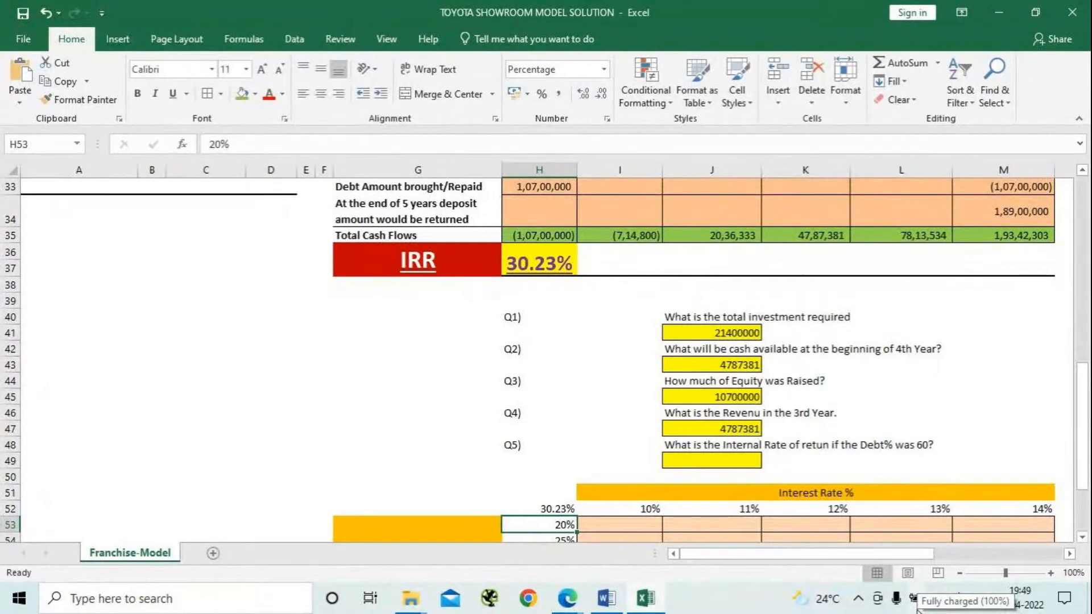
Start a what-if data table over H52:M61 with the commercial loan interest rate cell C26 as the row input
{"action": "scroll", "coordinate": [767, 432], "scroll_direction": "down", "scroll_amount": 3}
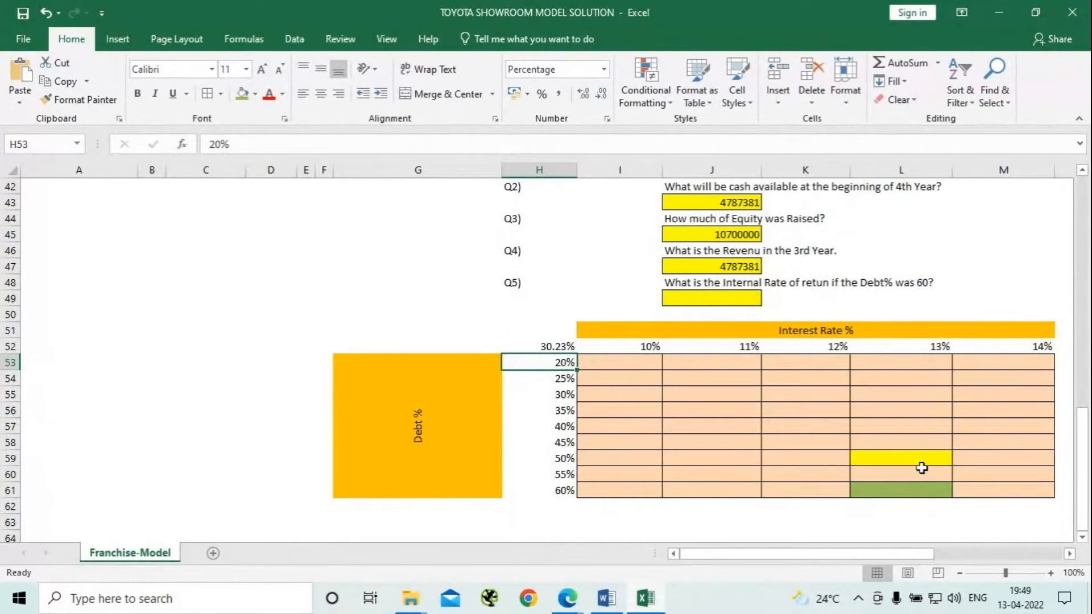
{"action": "left_click_drag", "start_coordinate": [555, 344], "coordinate": [992, 492]}
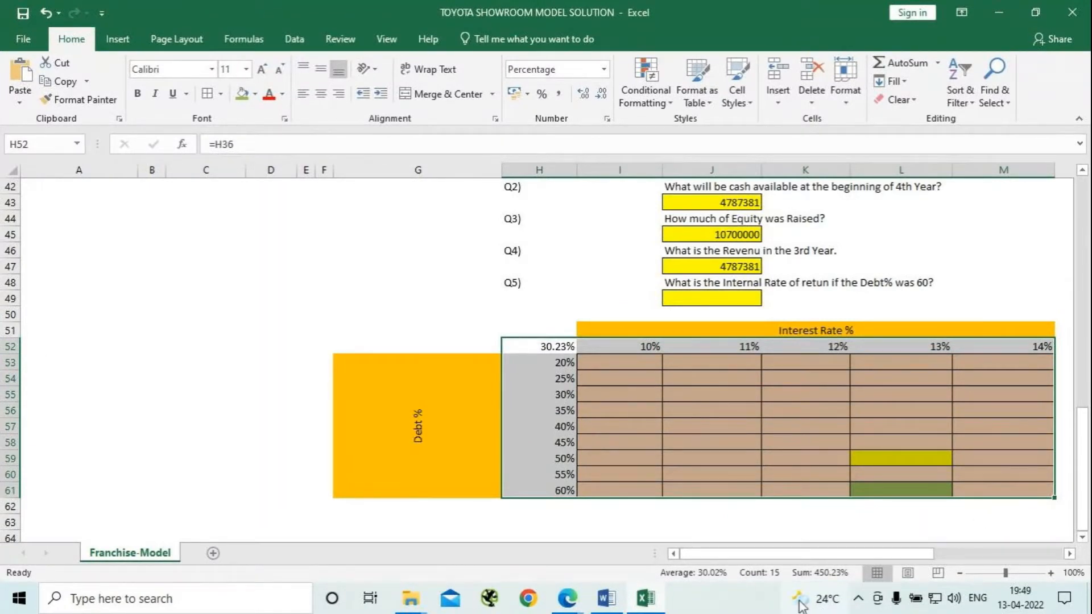
{"action": "left_click", "coordinate": [305, 43]}
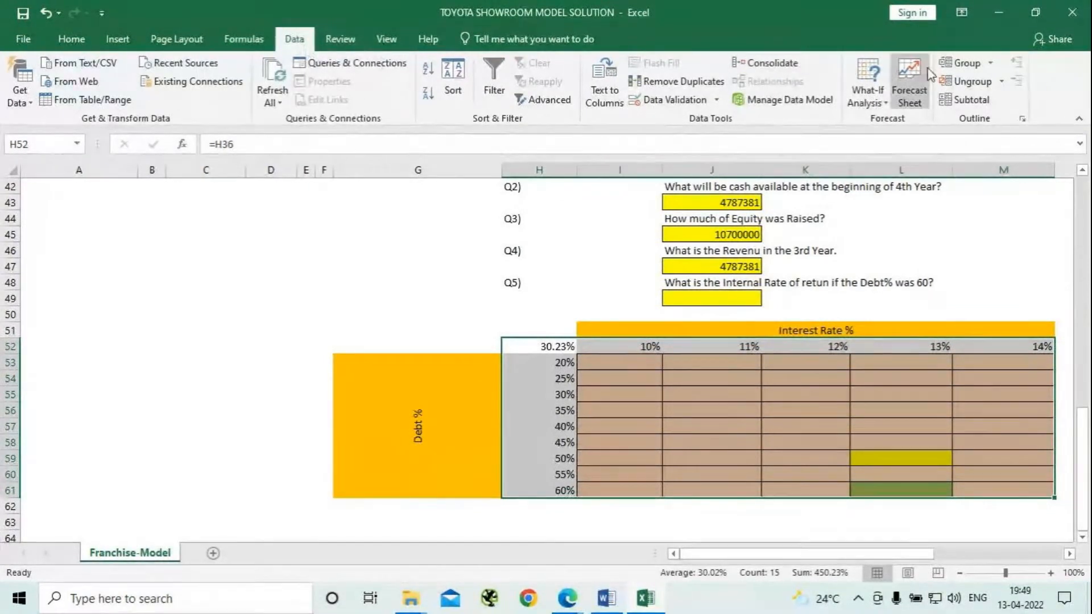
{"action": "left_click", "coordinate": [887, 102]}
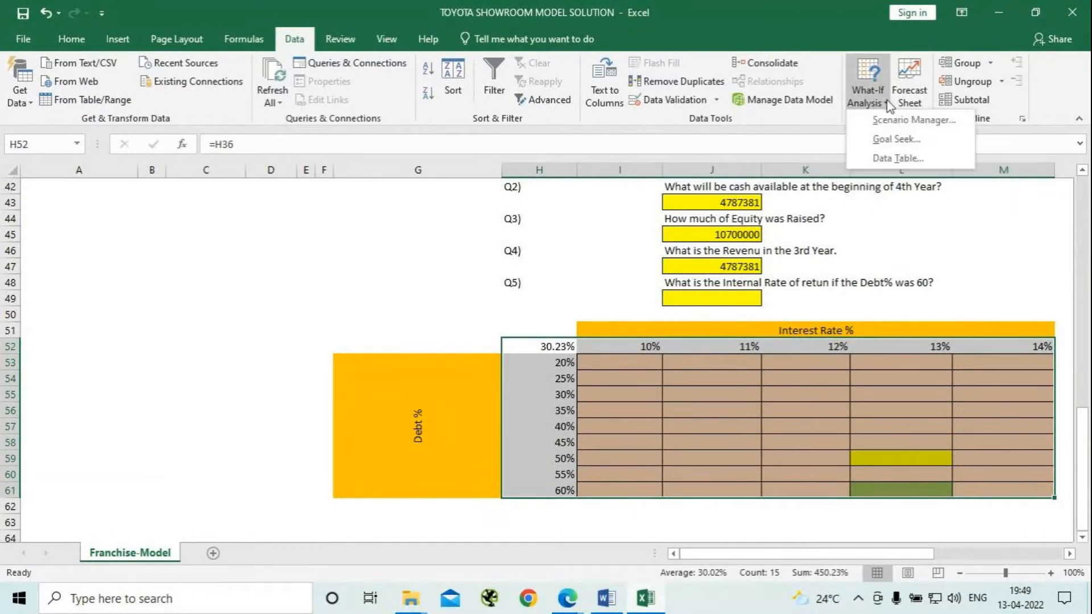
{"action": "left_click", "coordinate": [896, 159]}
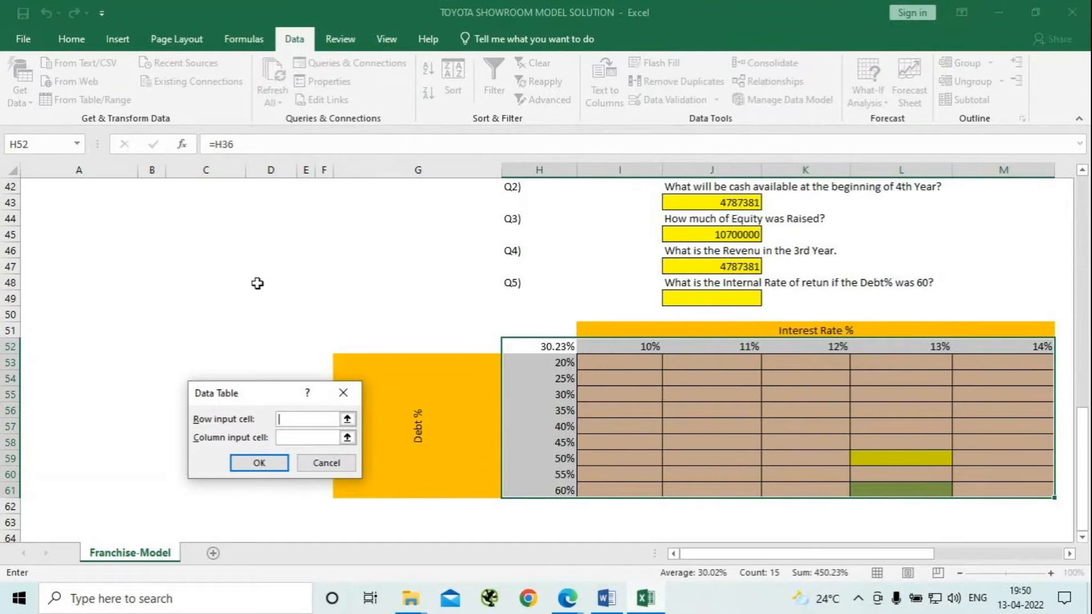
{"action": "scroll", "coordinate": [284, 295], "scroll_direction": "up", "scroll_amount": 2}
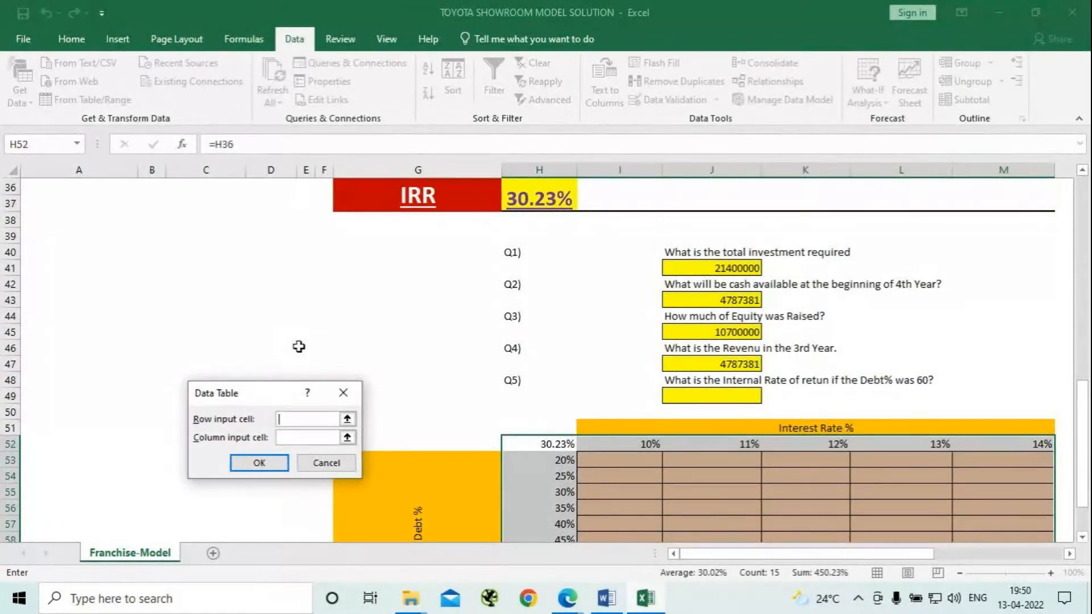
{"action": "scroll", "coordinate": [298, 346], "scroll_direction": "up", "scroll_amount": 2}
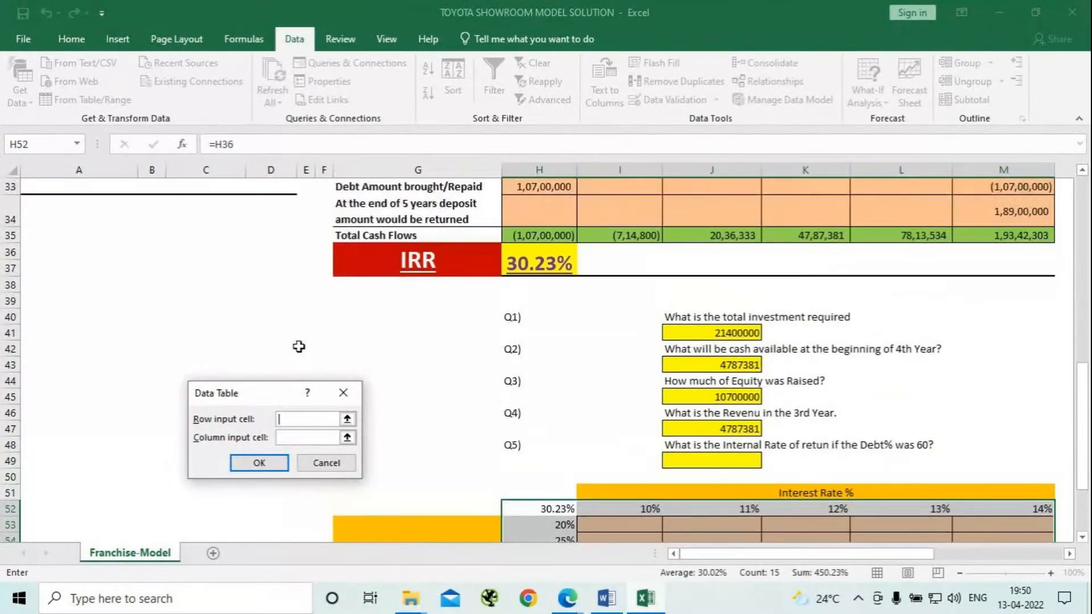
{"action": "scroll", "coordinate": [299, 346], "scroll_direction": "up", "scroll_amount": 2}
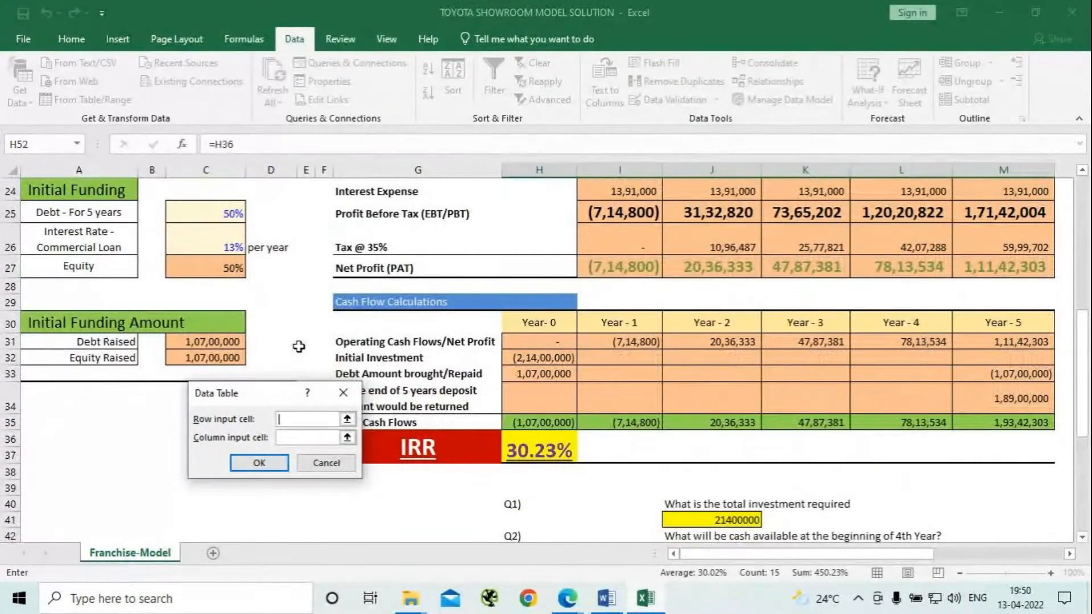
{"action": "left_click", "coordinate": [222, 240]}
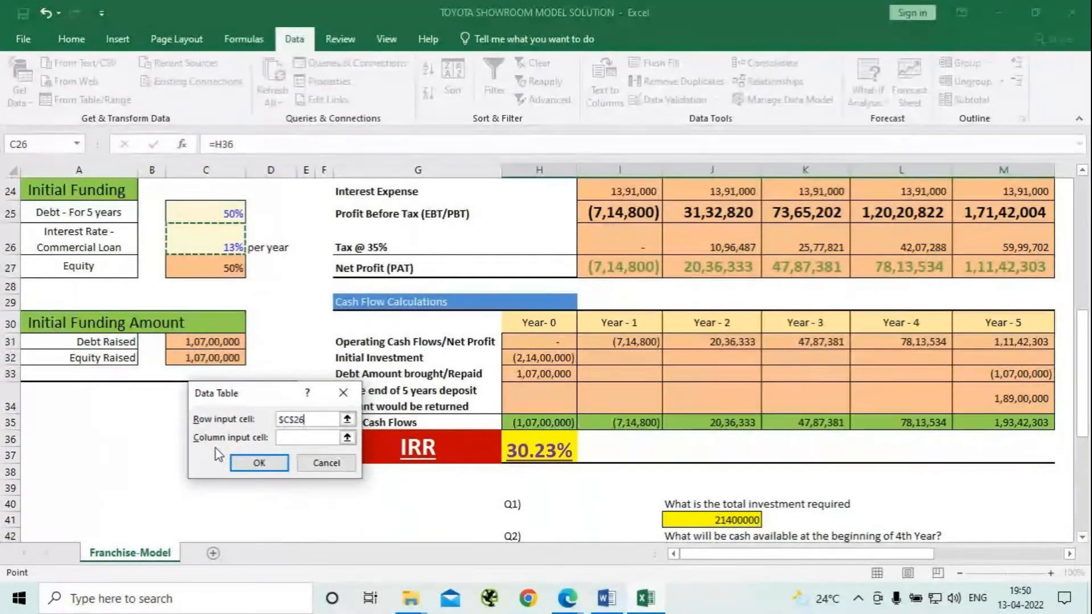
Set the debt percentage cell C25 as the column input and generate the IRR sensitivity table
{"action": "left_click", "coordinate": [318, 439]}
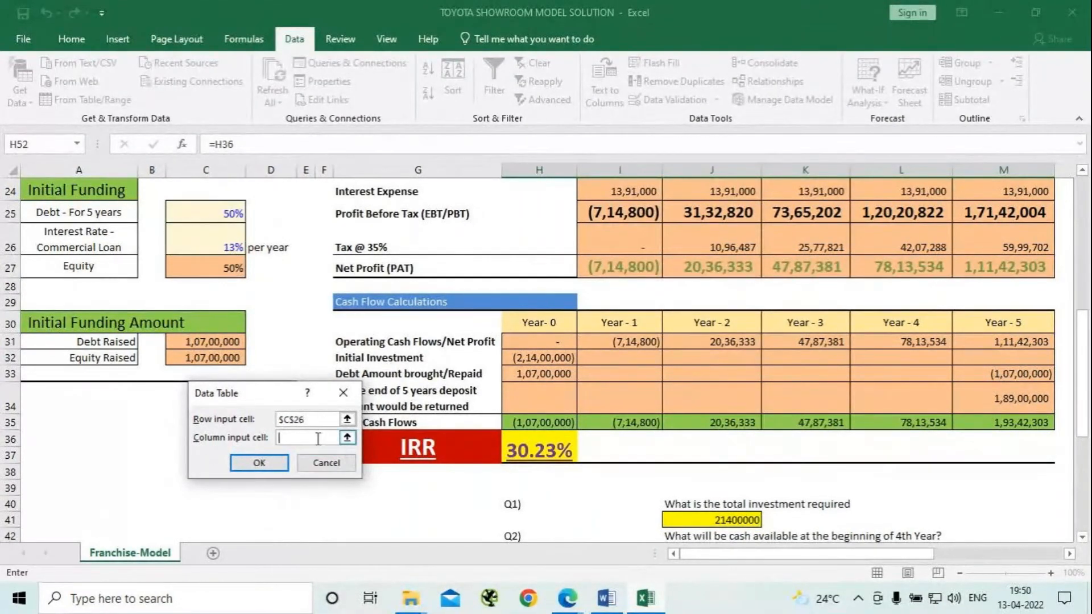
{"action": "left_click", "coordinate": [228, 215]}
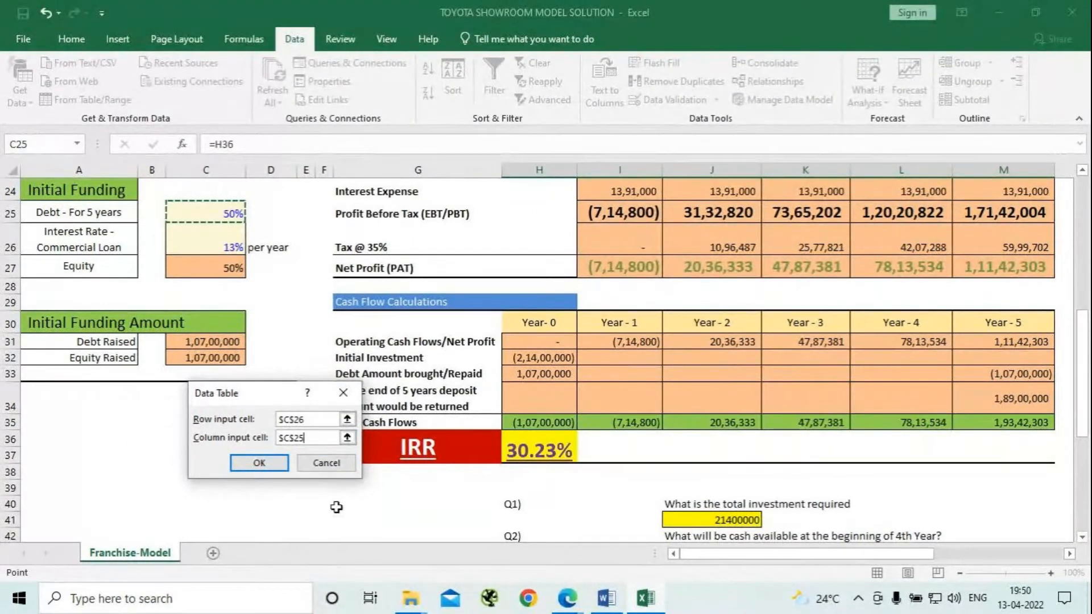
{"action": "left_click", "coordinate": [258, 463]}
{"action": "scroll", "coordinate": [911, 477], "scroll_direction": "down", "scroll_amount": 5}
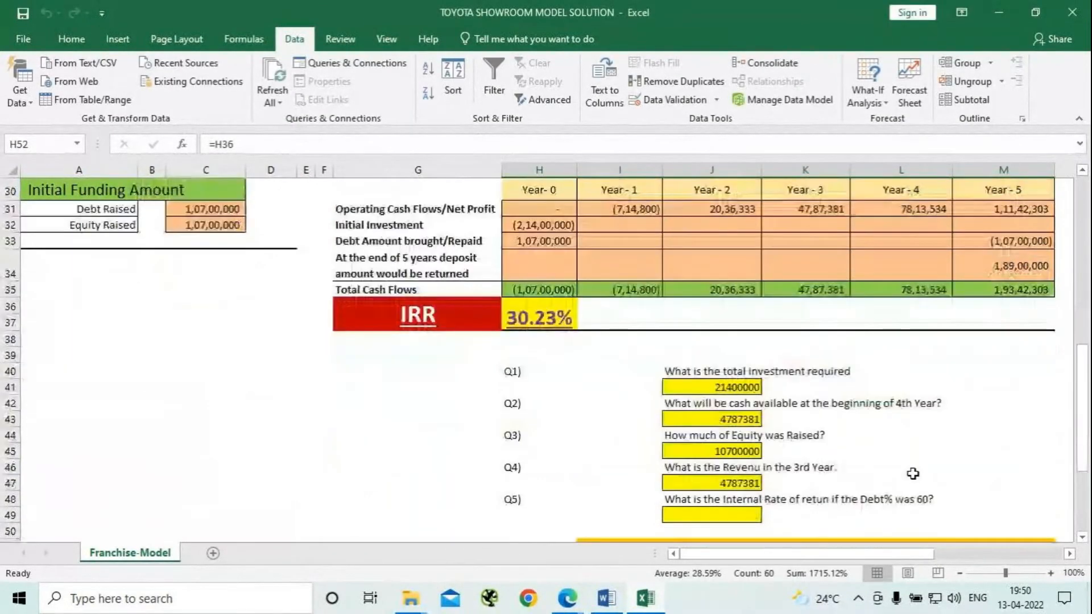
{"action": "scroll", "coordinate": [909, 478], "scroll_direction": "down", "scroll_amount": 2}
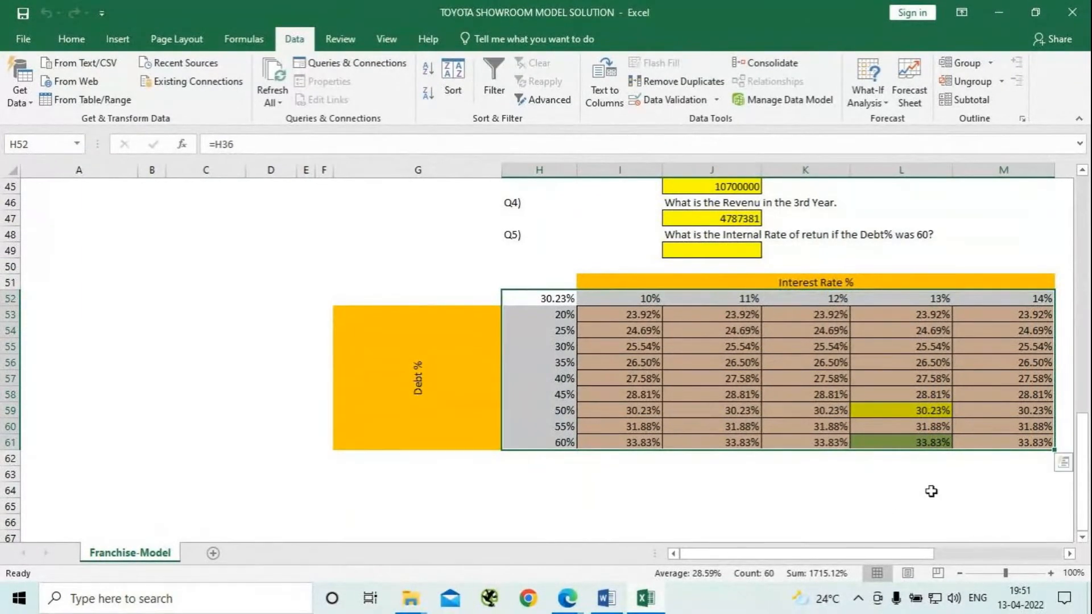
{"action": "left_click", "coordinate": [830, 484]}
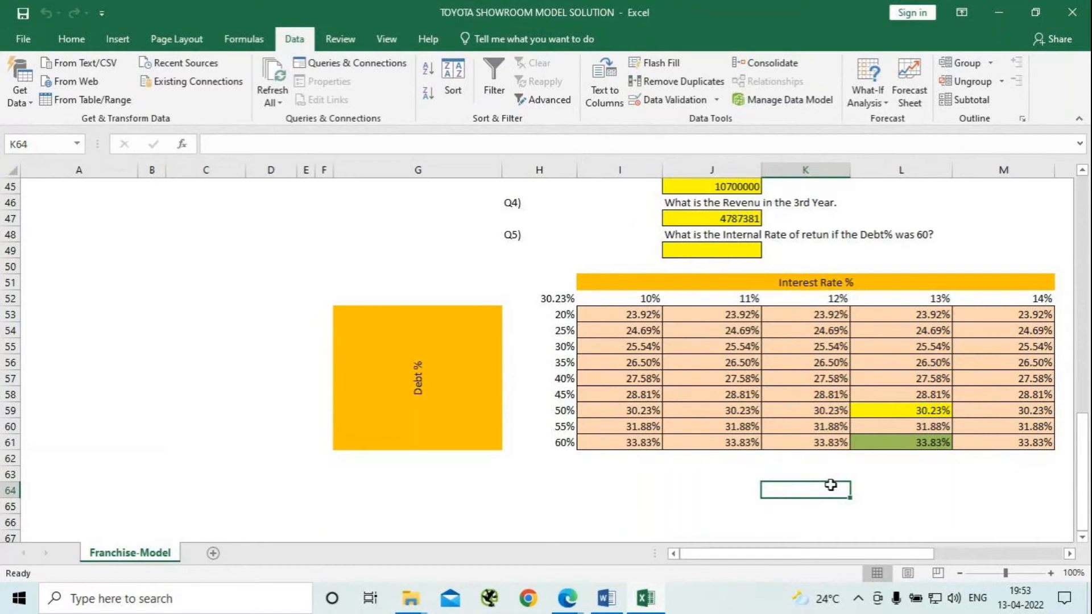
Answer Q5 on the internal rate of return at 60% debt by entering 33.83% in J49
{"action": "left_click", "coordinate": [733, 251]}
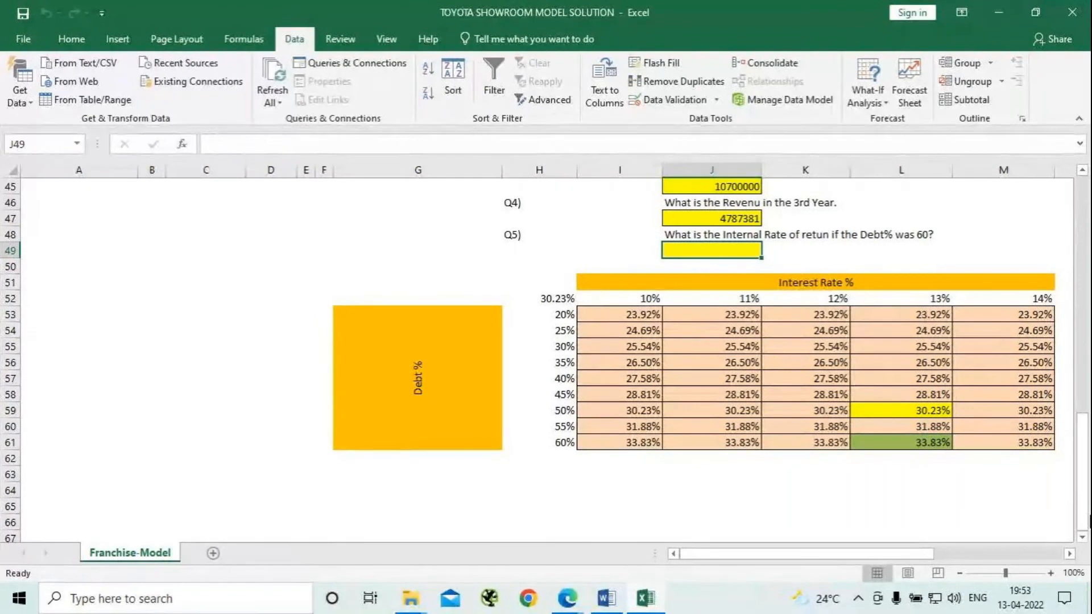
{"action": "type", "text": "33.8"}
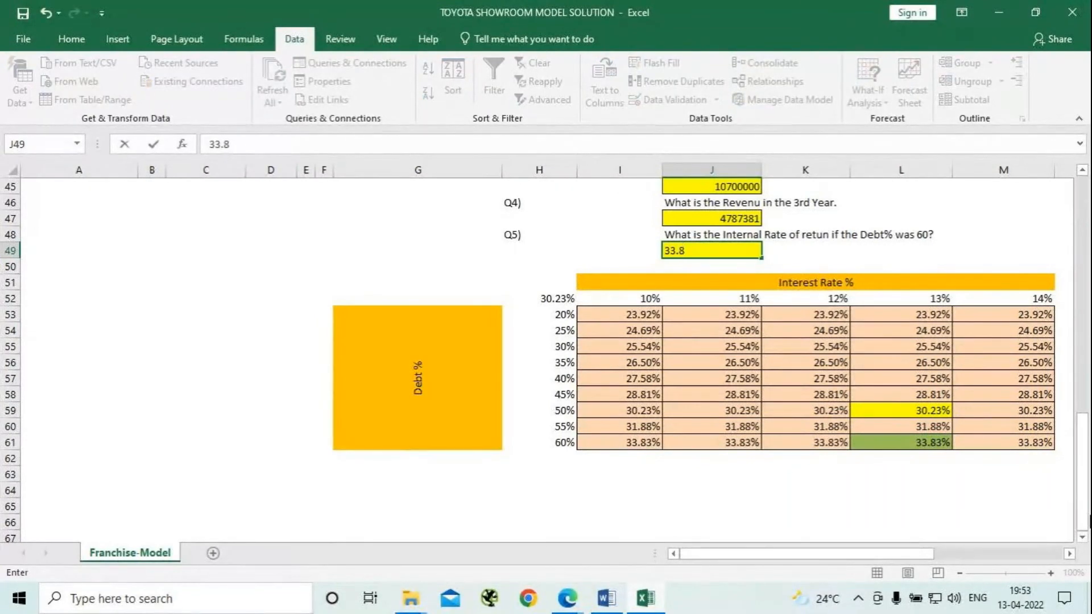
{"action": "type", "text": "3%"}
{"action": "key", "text": "Return"}
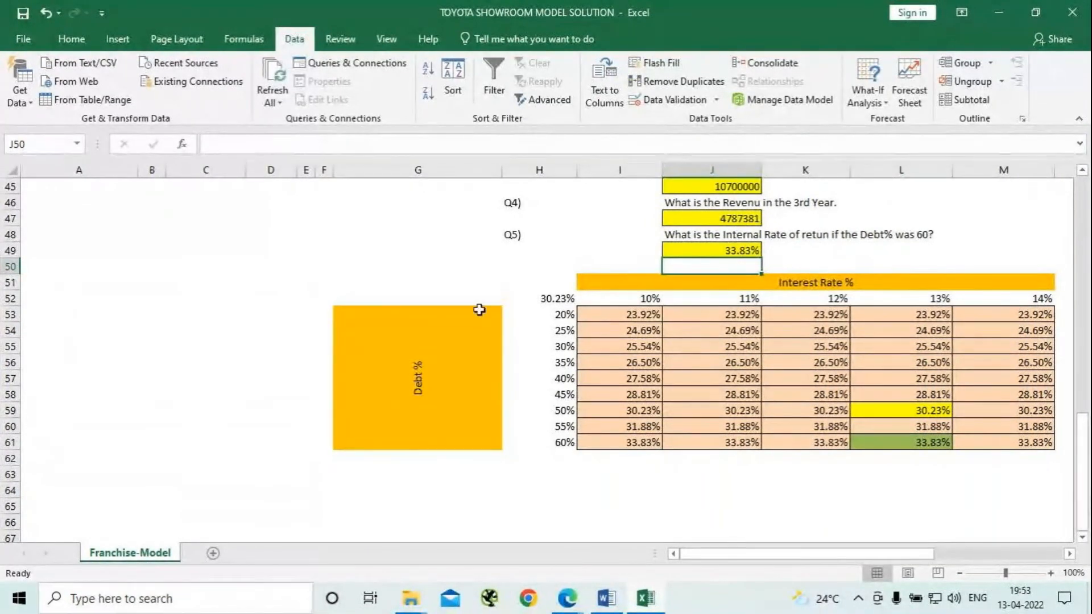
{"action": "left_click", "coordinate": [274, 430]}
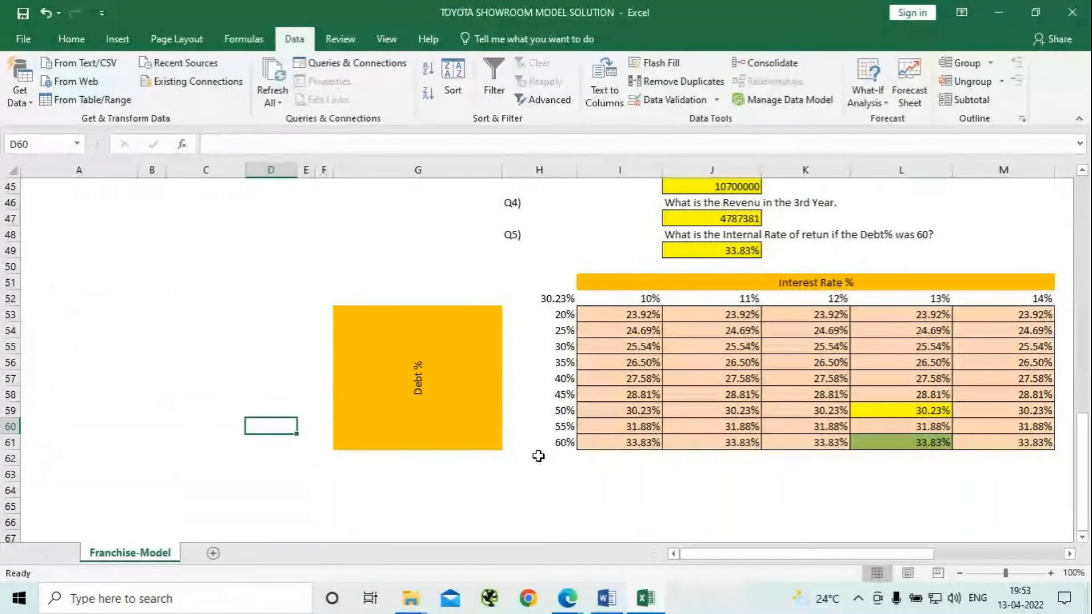
Review the whole franchise model from the requirements and business estimate down to the answers and sensitivity table
{"action": "scroll", "coordinate": [533, 477], "scroll_direction": "up", "scroll_amount": 1}
{"action": "scroll", "coordinate": [532, 478], "scroll_direction": "up", "scroll_amount": 7}
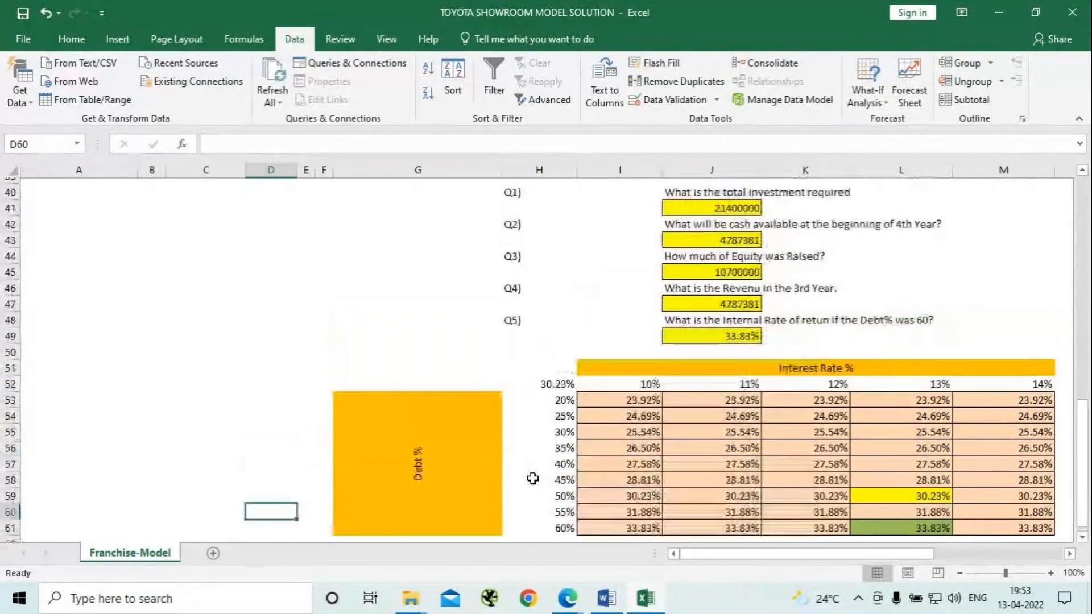
{"action": "scroll", "coordinate": [532, 478], "scroll_direction": "up", "scroll_amount": 6}
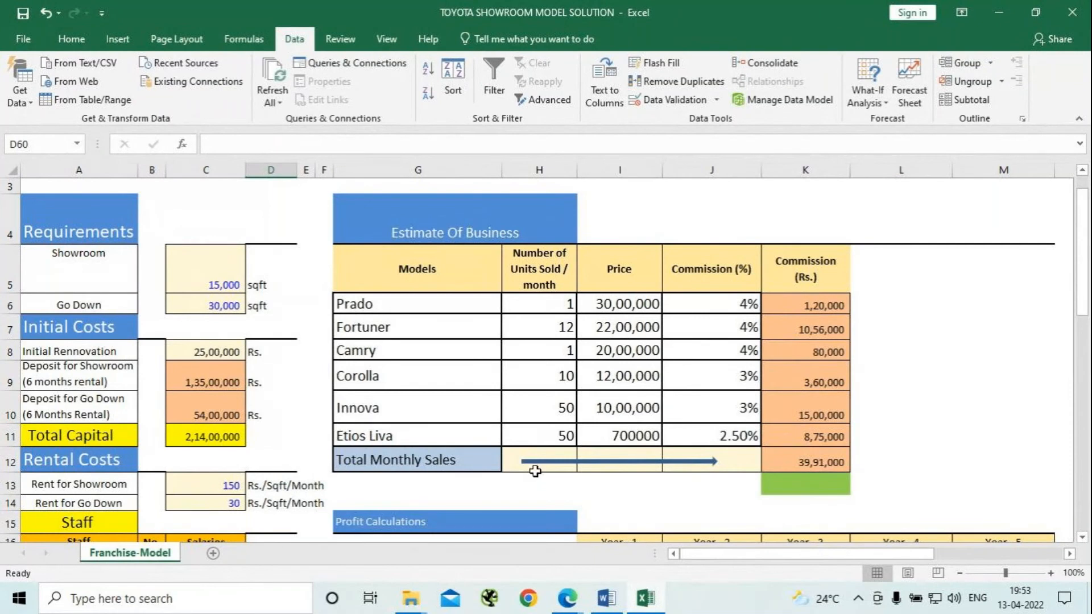
{"action": "scroll", "coordinate": [531, 476], "scroll_direction": "down", "scroll_amount": 4}
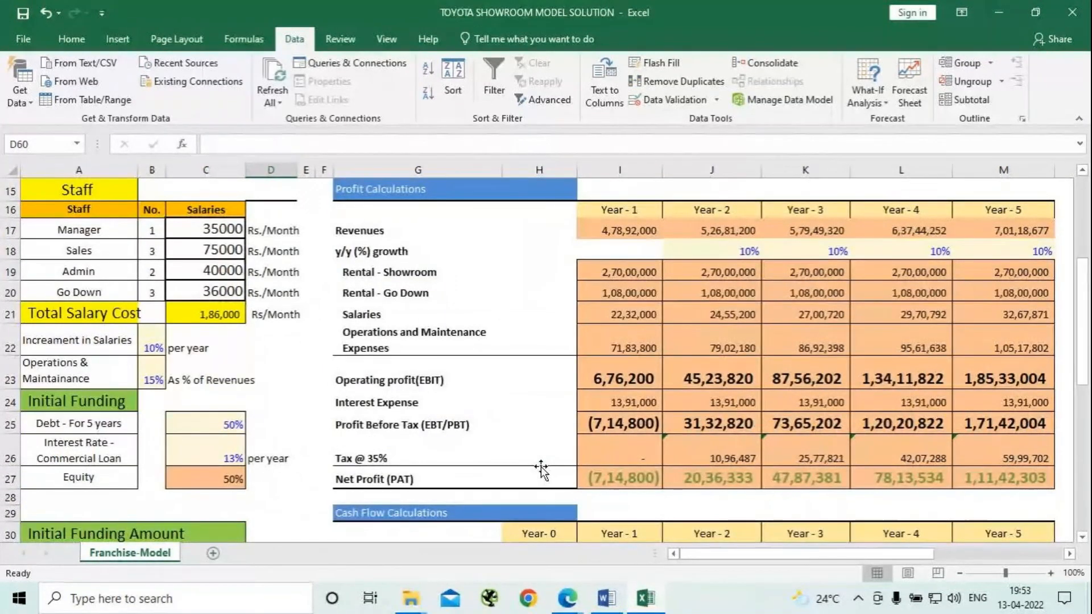
{"action": "scroll", "coordinate": [541, 468], "scroll_direction": "down", "scroll_amount": 4}
{"action": "scroll", "coordinate": [541, 466], "scroll_direction": "down", "scroll_amount": 6}
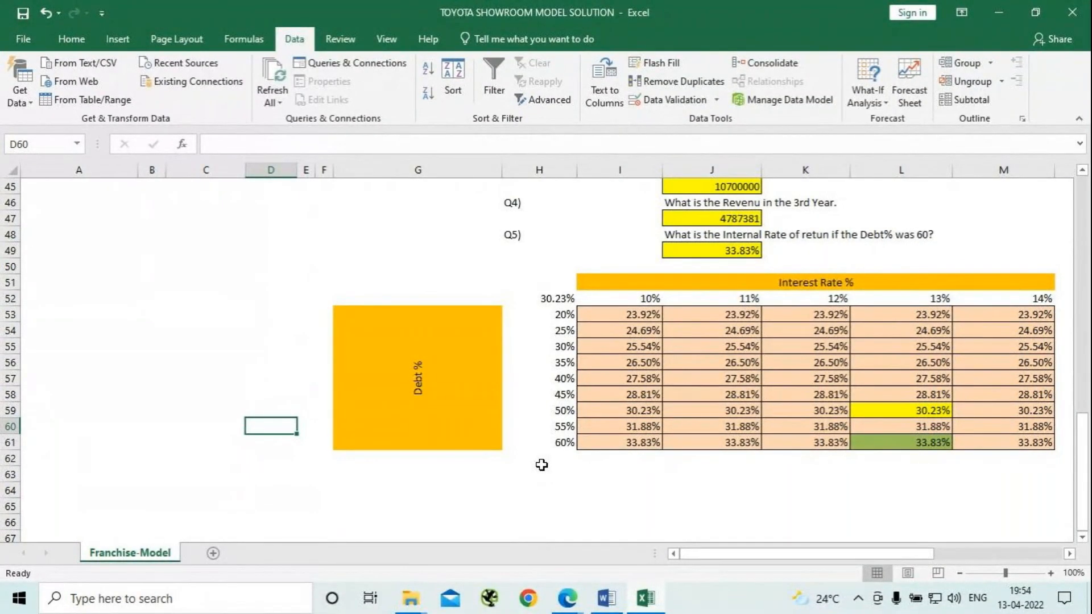
Switch to the GoTo meeting window in Microsoft Edge
{"action": "left_click", "coordinate": [567, 599]}
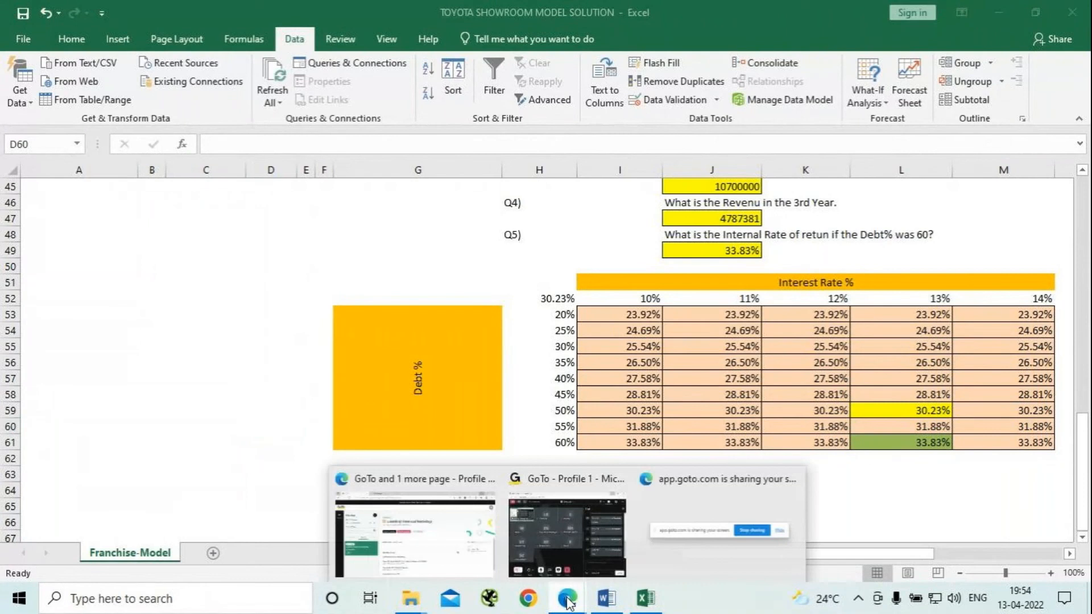
{"action": "left_click", "coordinate": [581, 523]}
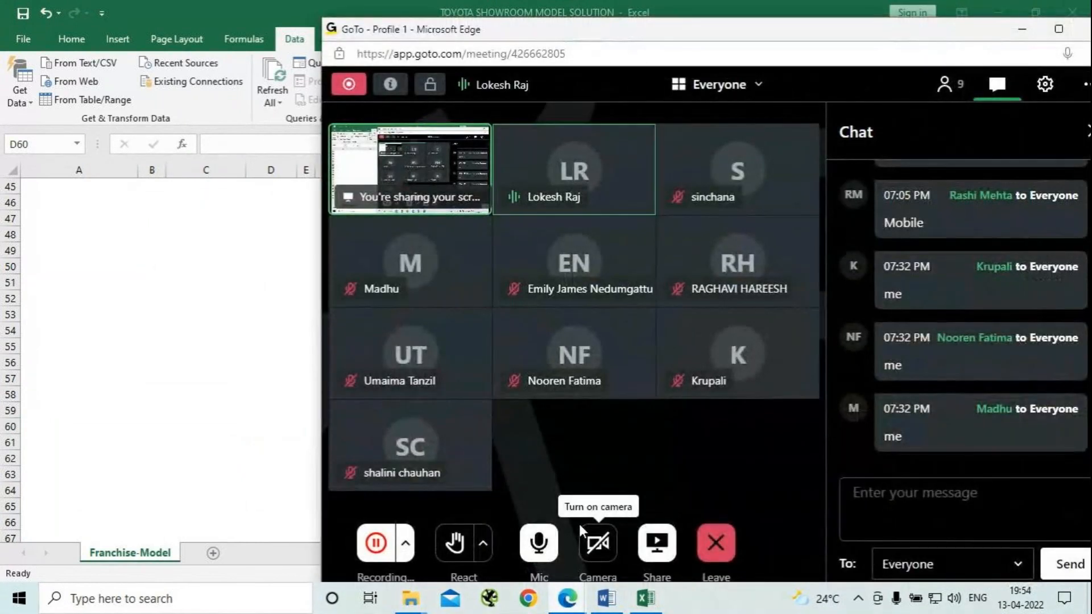